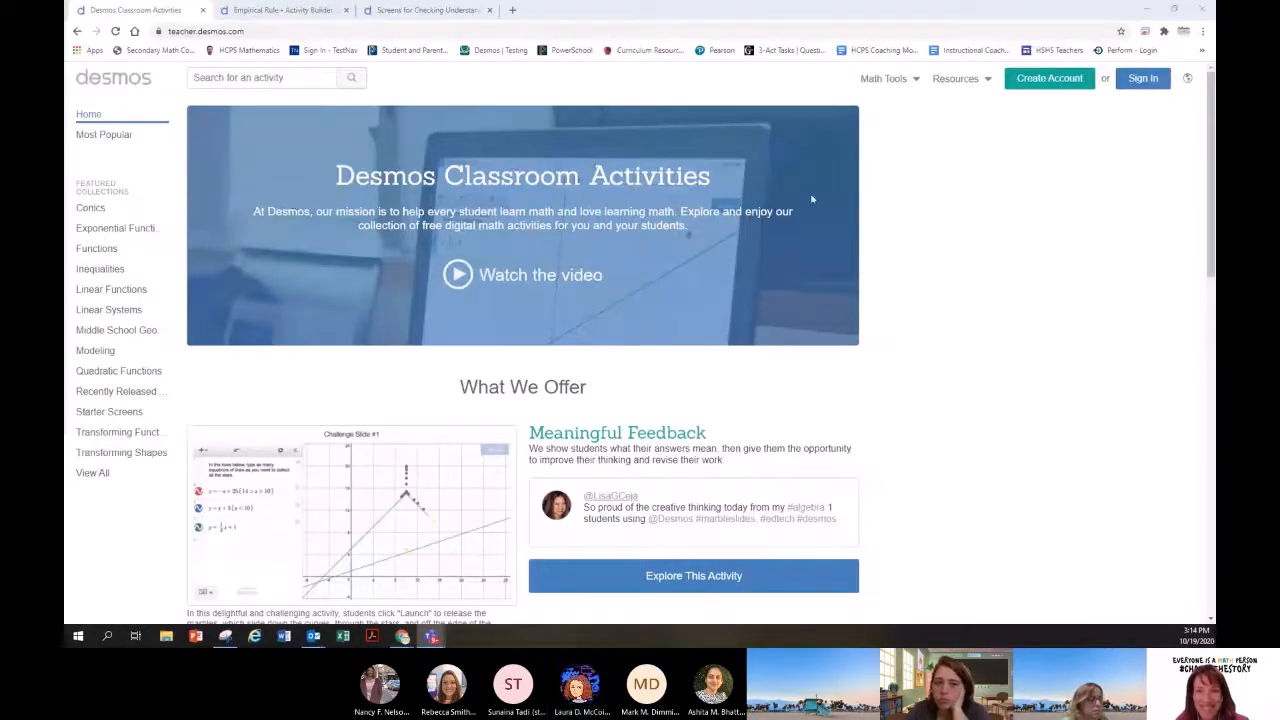
Step: Sign in to the teacher account using the saved credentials
{"action": "left_click", "coordinate": [1147, 82]}
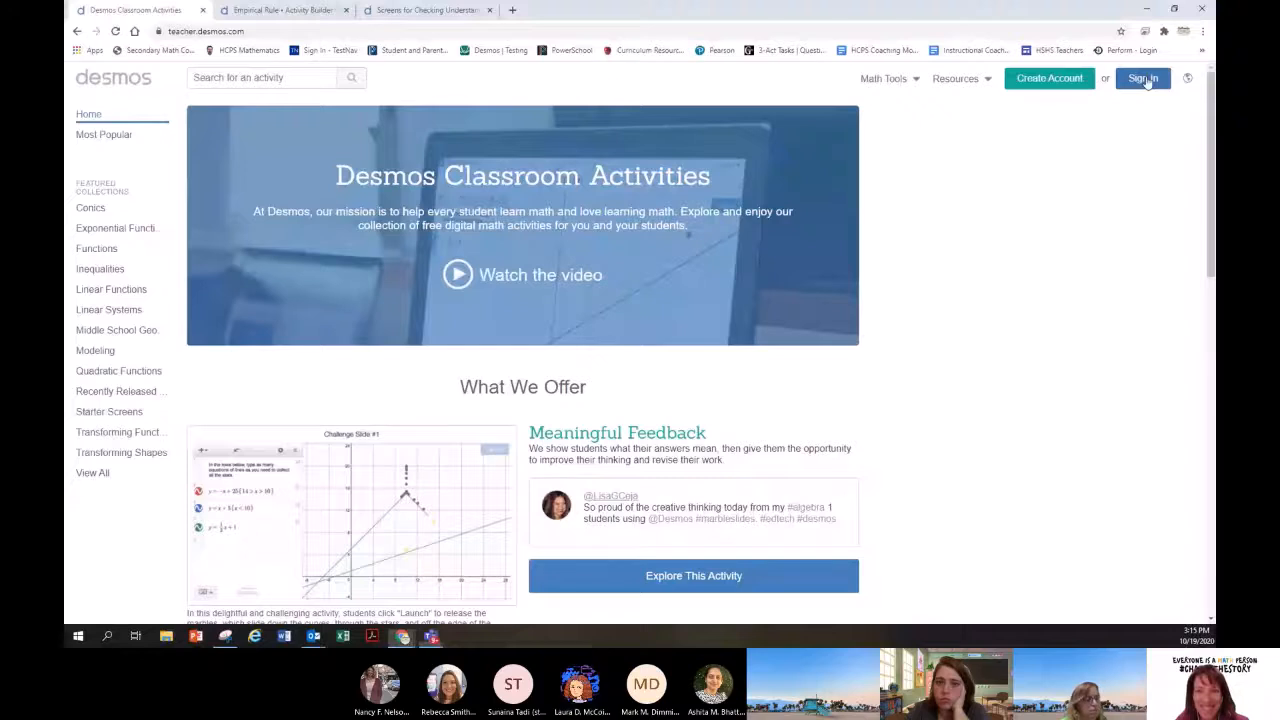
{"action": "left_click", "coordinate": [1147, 82]}
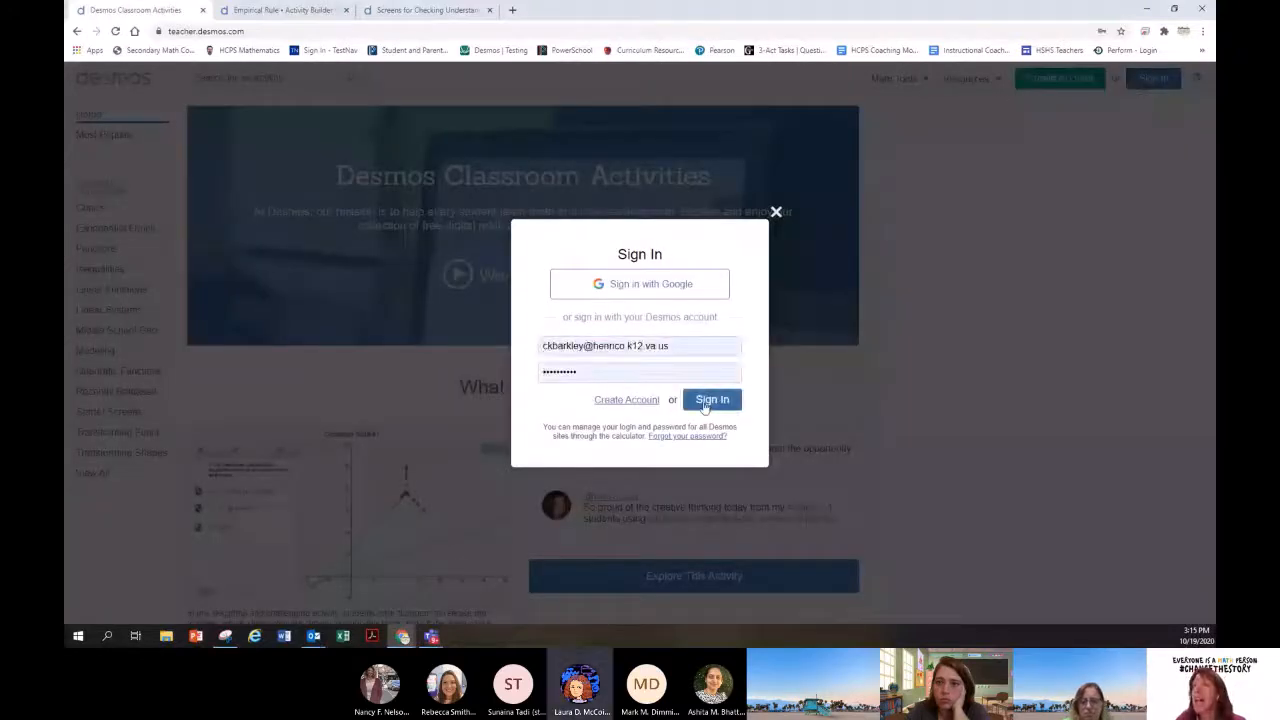
{"action": "left_click", "coordinate": [710, 400]}
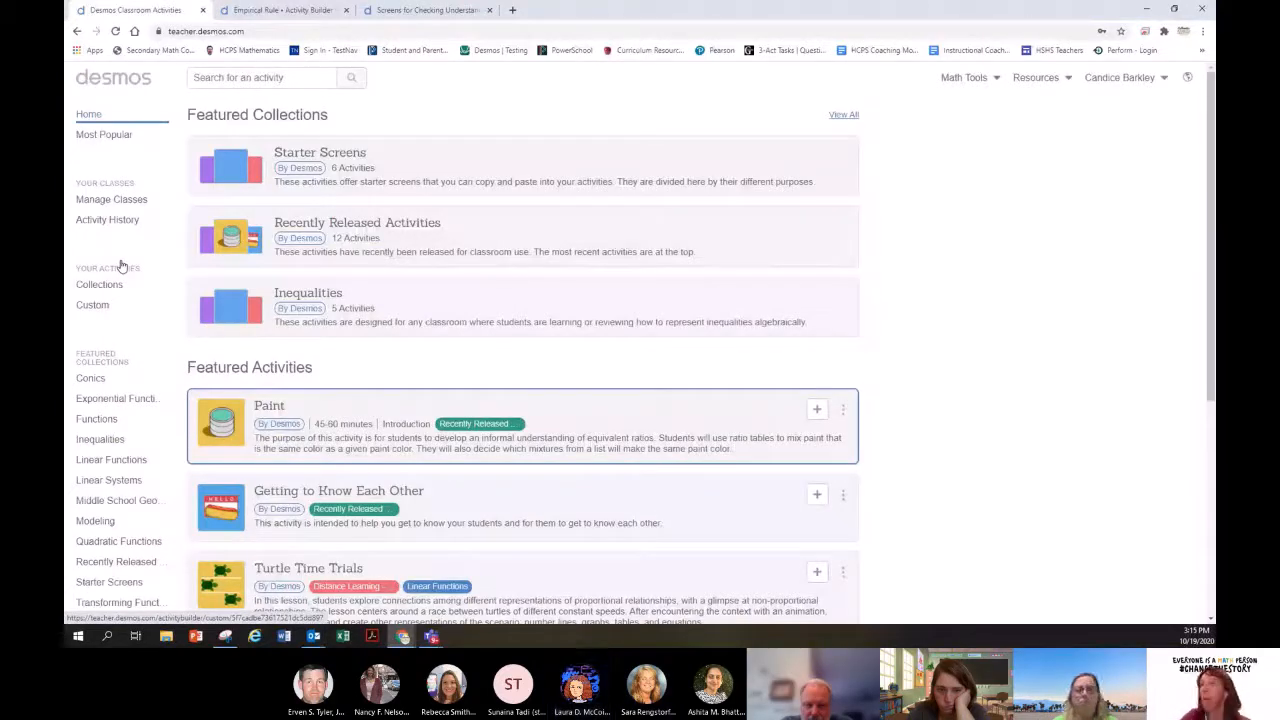
Step: Create a new custom activity named "Playground 2" with link sharing
{"action": "left_click", "coordinate": [95, 305]}
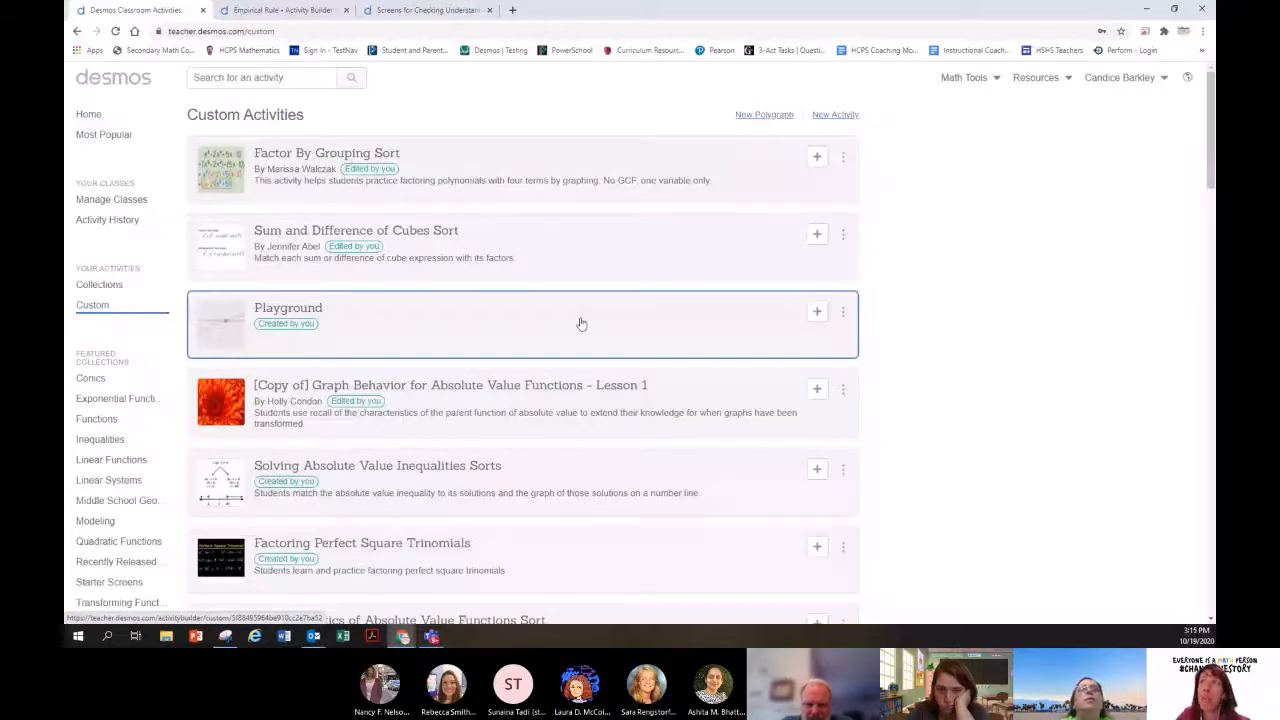
{"action": "left_click", "coordinate": [581, 323]}
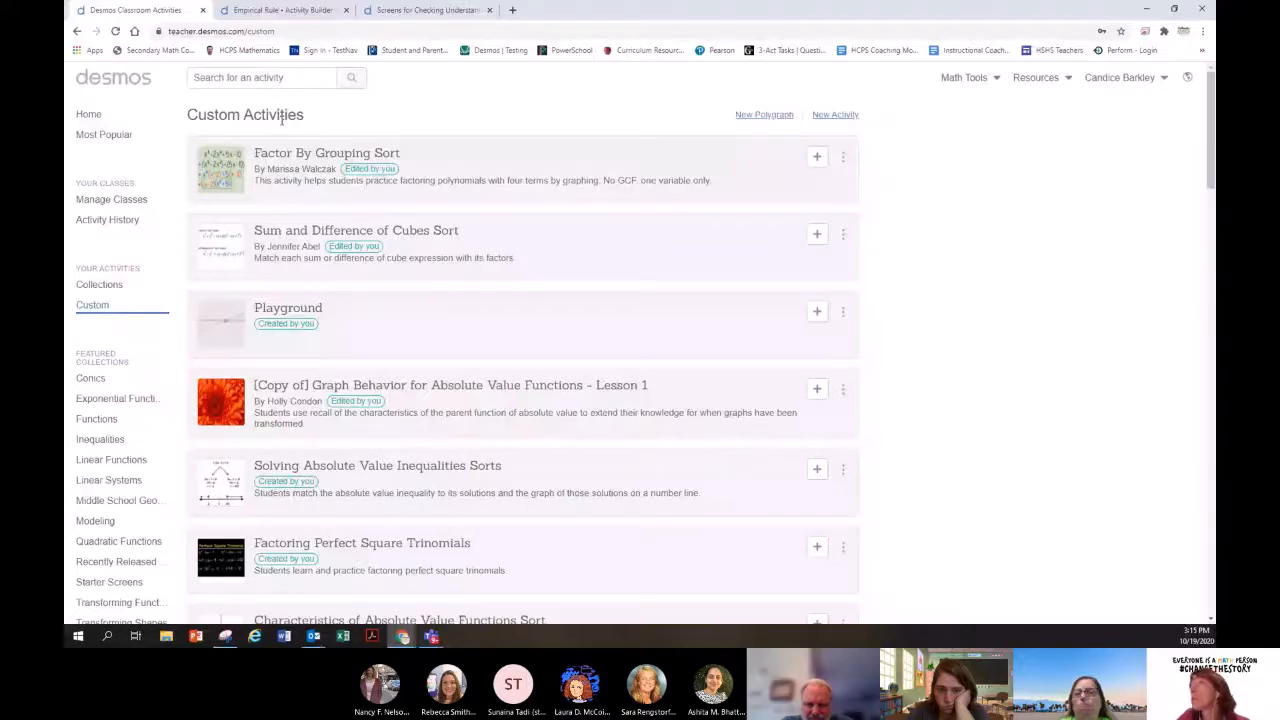
{"action": "left_click", "coordinate": [834, 116]}
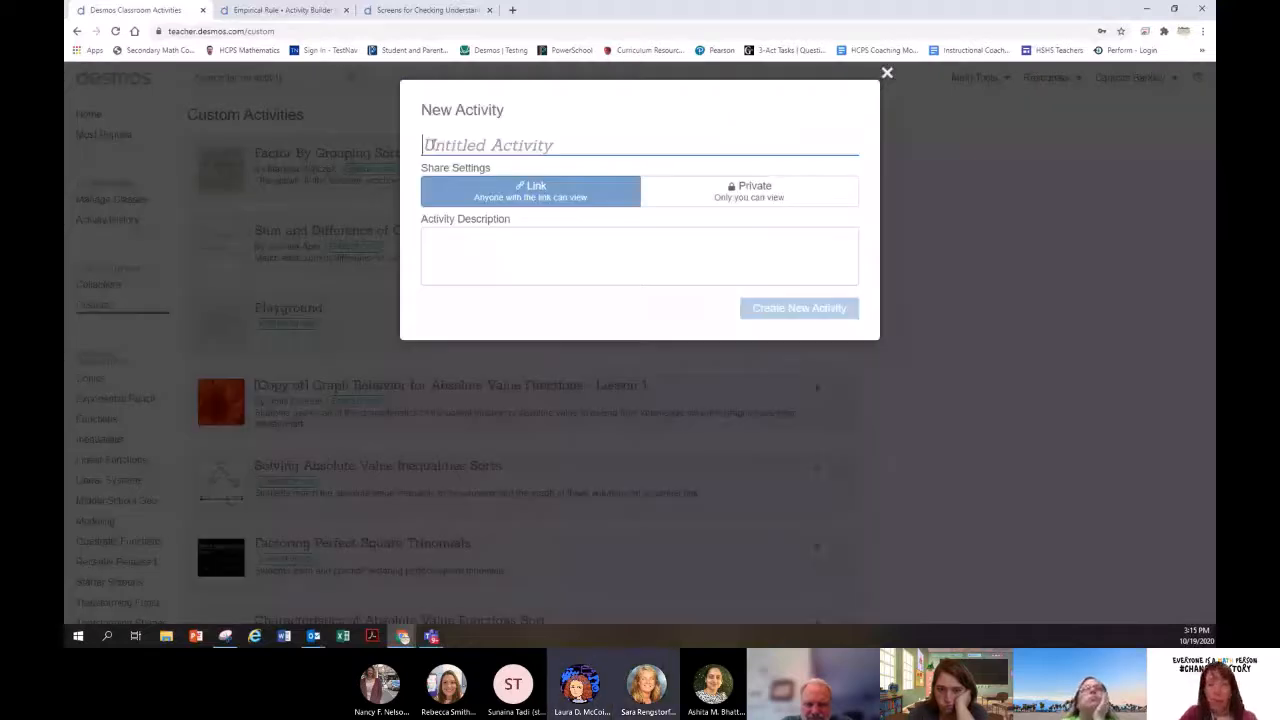
{"action": "type", "text": "P"}
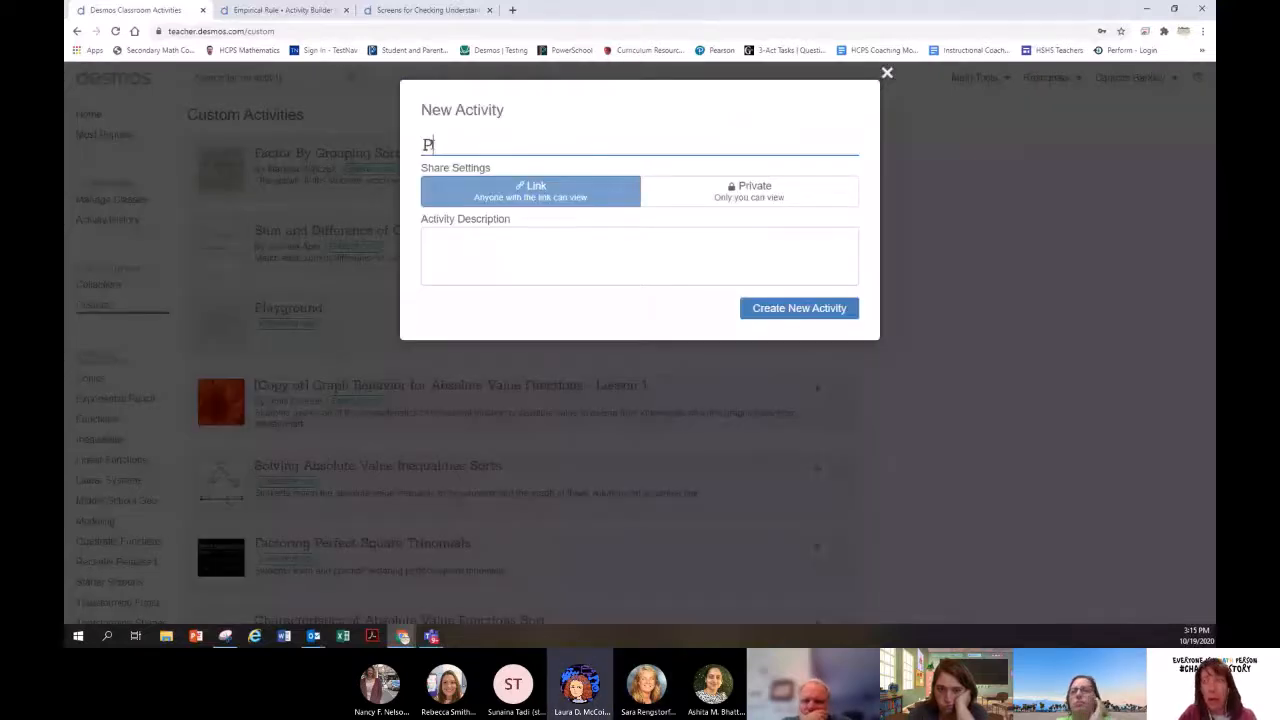
{"action": "type", "text": "layground"}
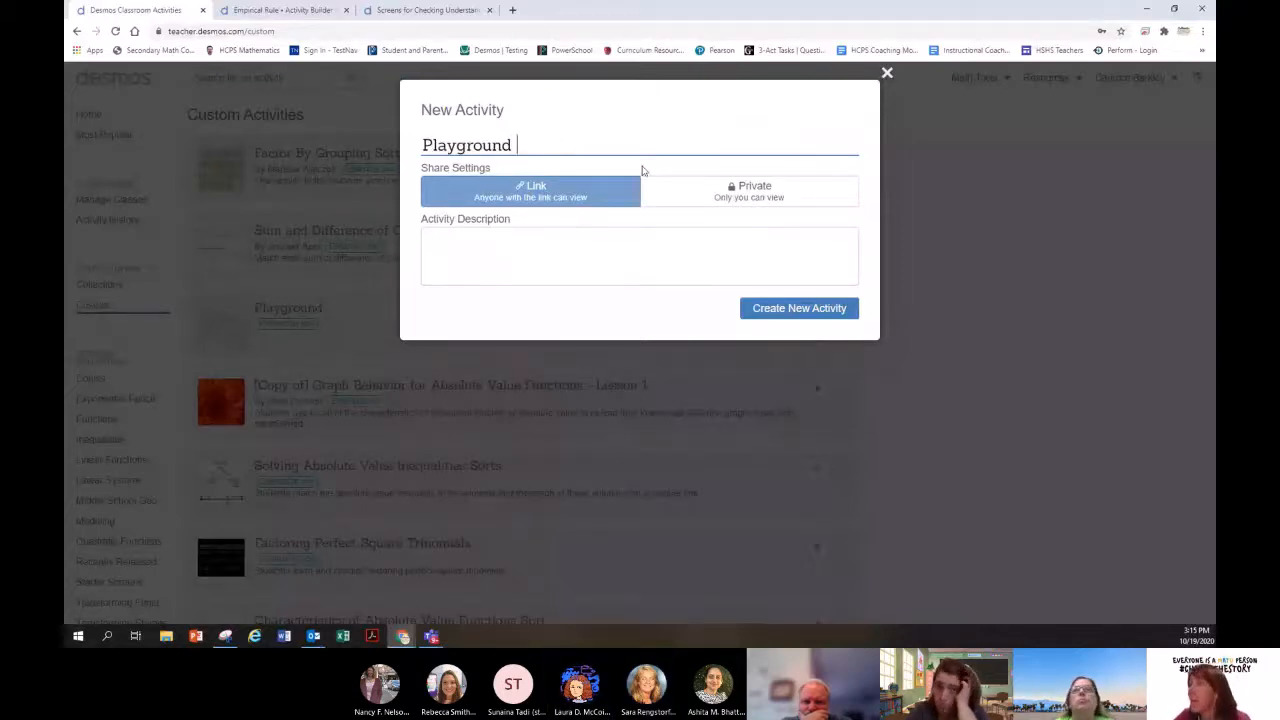
{"action": "type", "text": " 2"}
{"action": "left_click", "coordinate": [783, 313]}
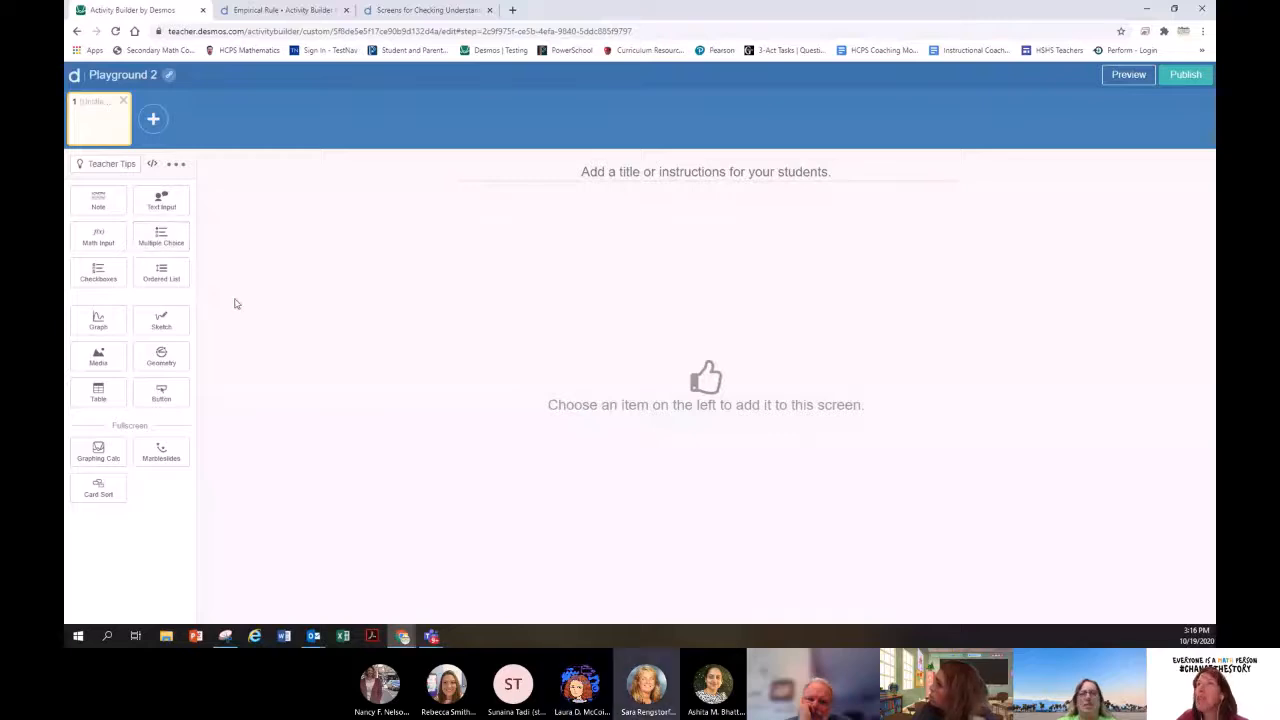
Step: Add two more screens to the activity and put a note reading "My question is ..." on screen 3
{"action": "left_click", "coordinate": [155, 121]}
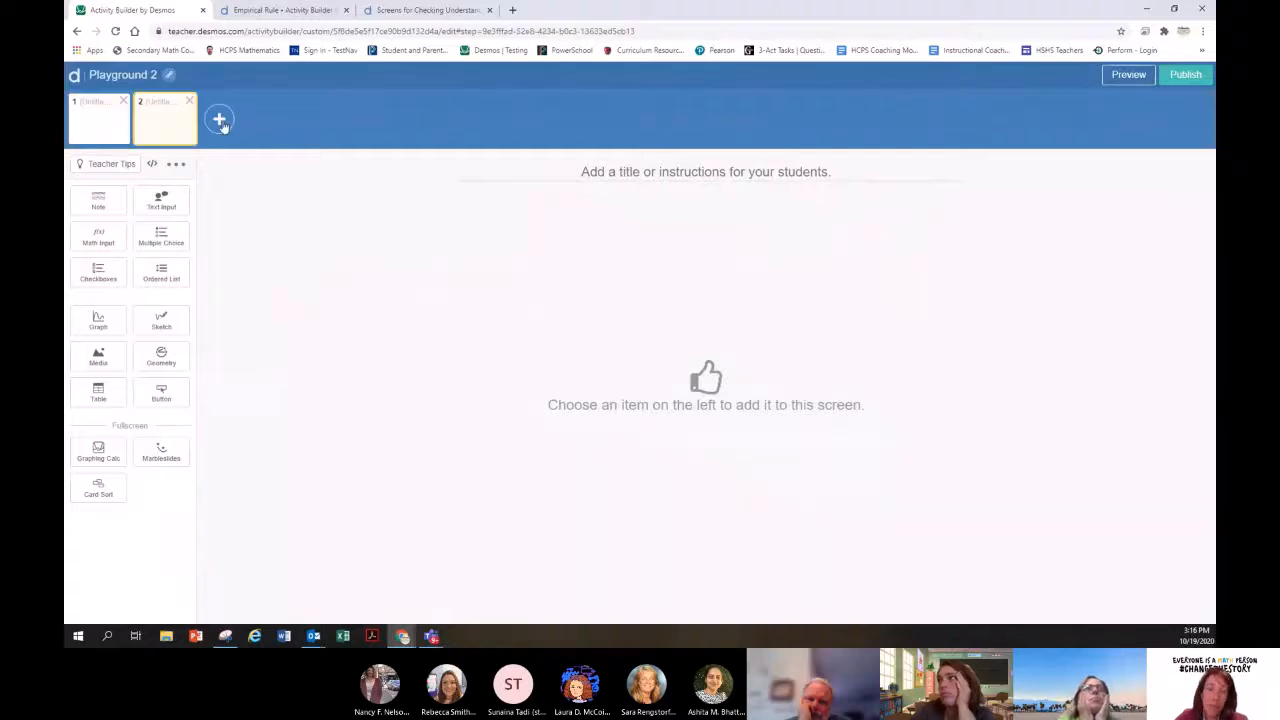
{"action": "left_click", "coordinate": [219, 119]}
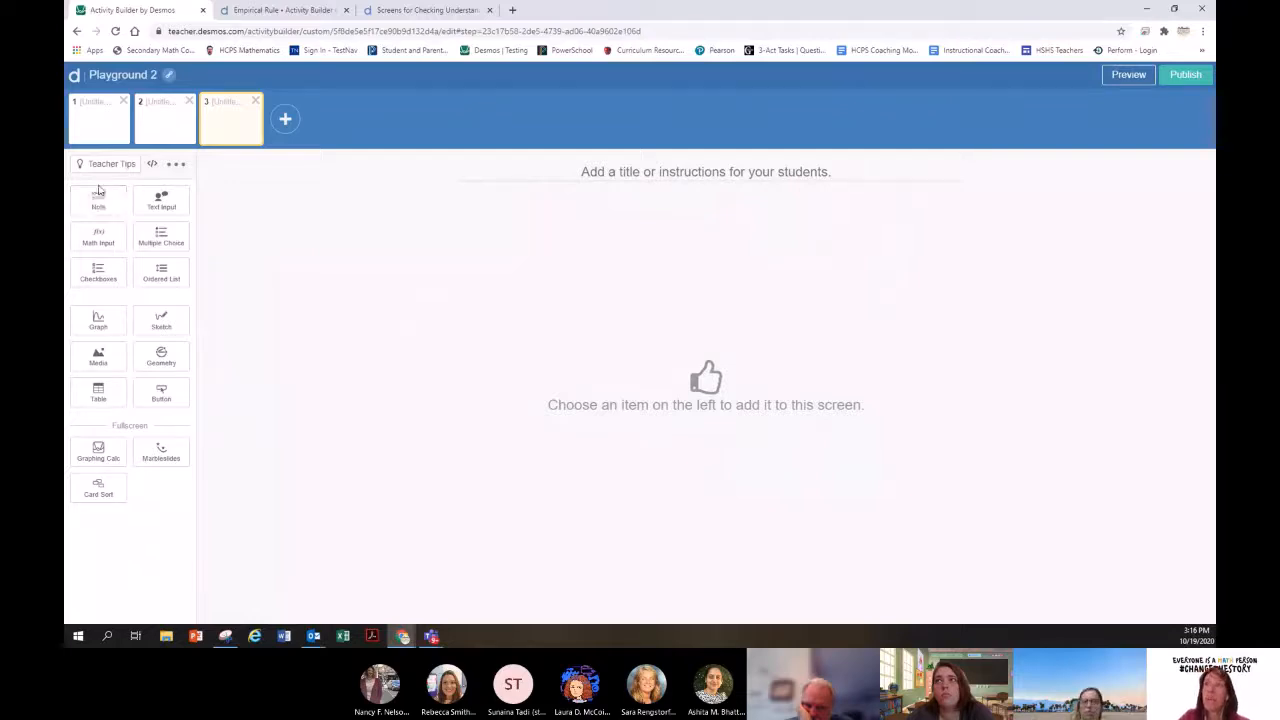
{"action": "left_click", "coordinate": [99, 203]}
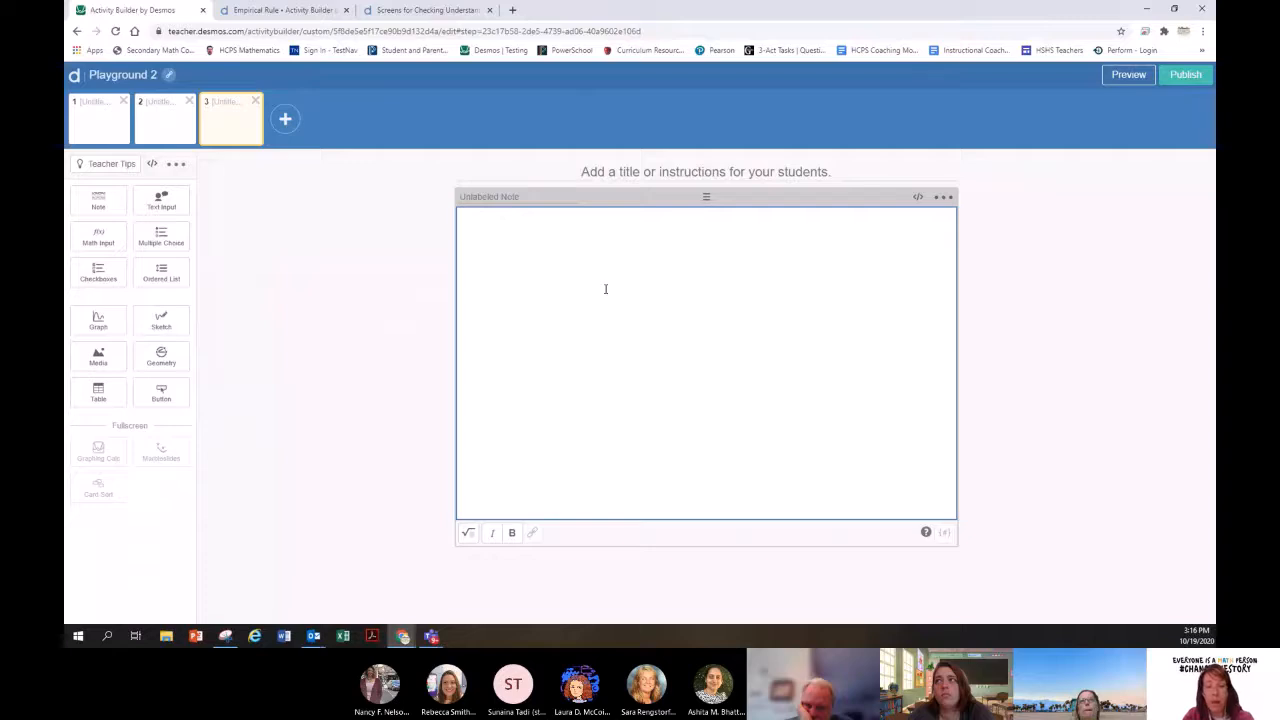
{"action": "type", "text": "My qu"}
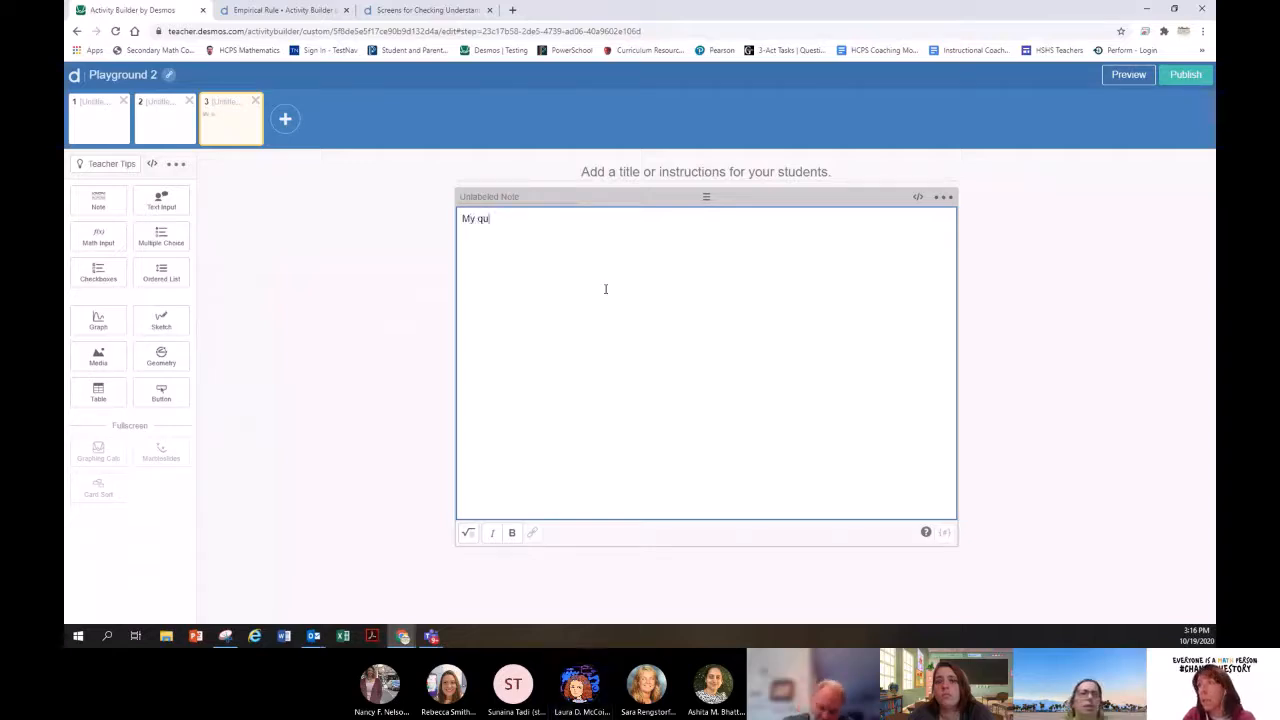
{"action": "type", "text": "estion is __"}
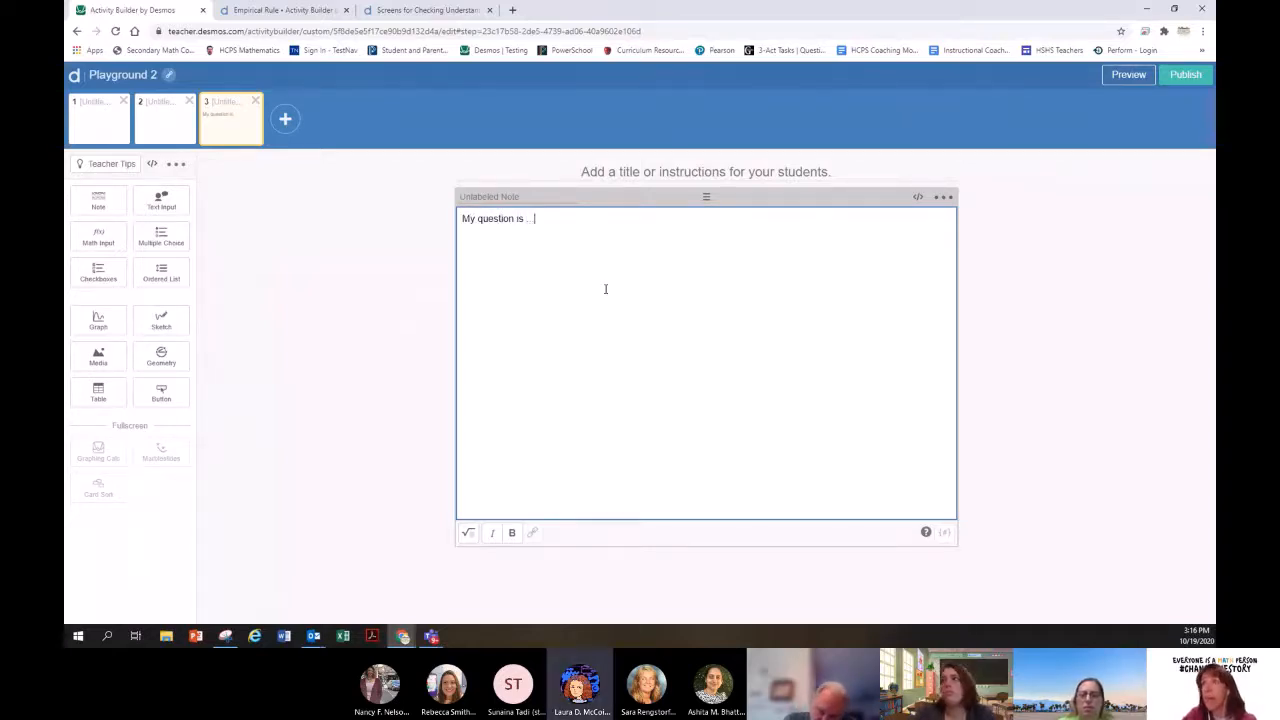
Step: Add a multiple-choice component below the note and replace the note's text with "My favorite season is..."
{"action": "left_click", "coordinate": [156, 238]}
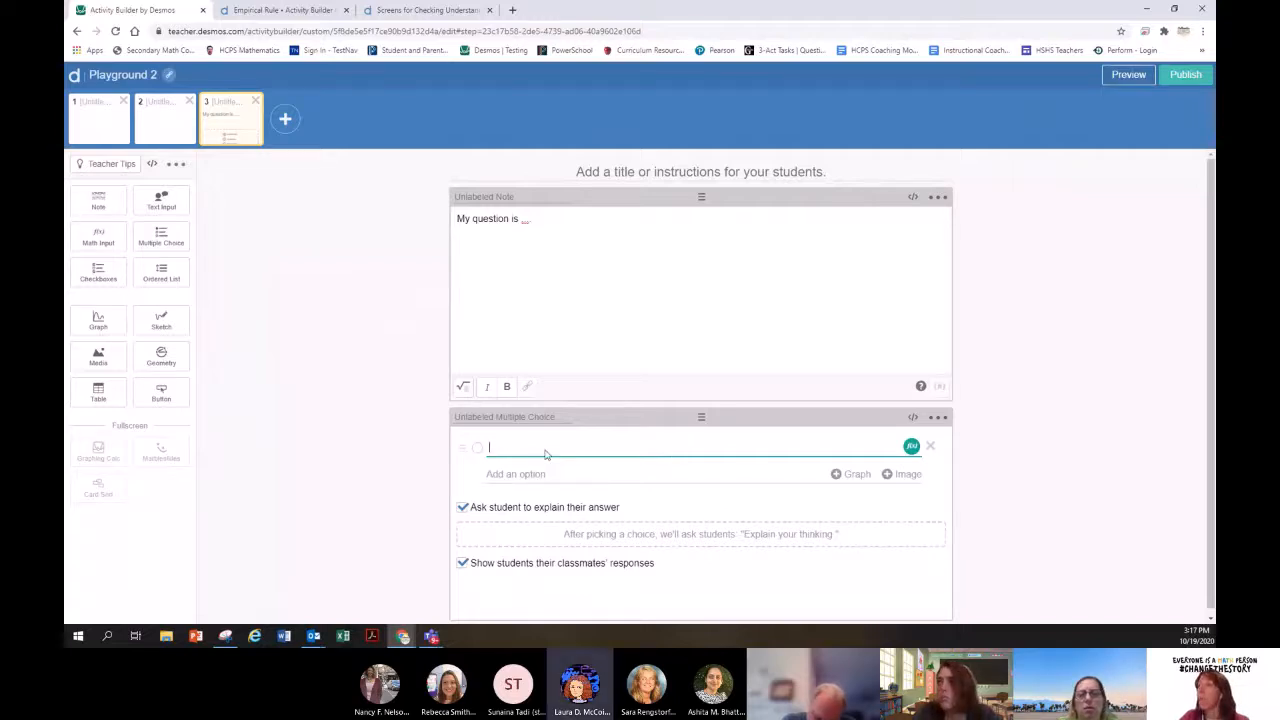
{"action": "triple_click", "coordinate": [601, 215]}
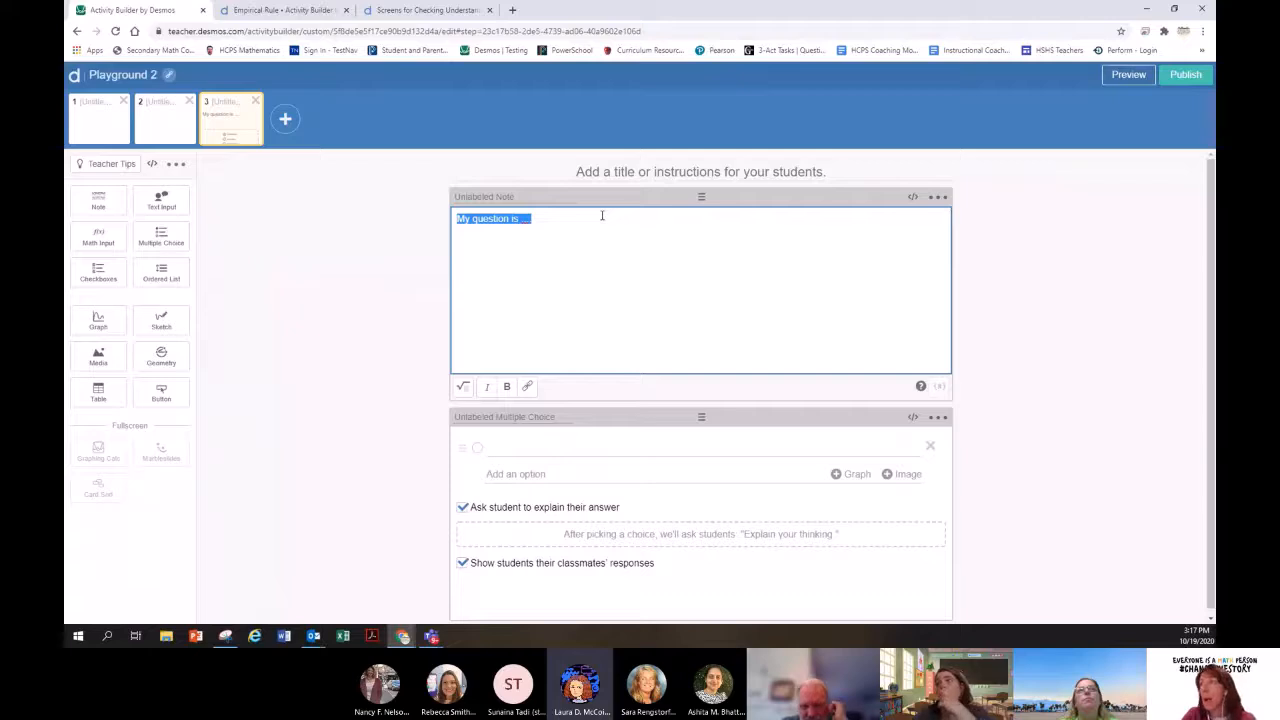
{"action": "type", "text": "My favorite "}
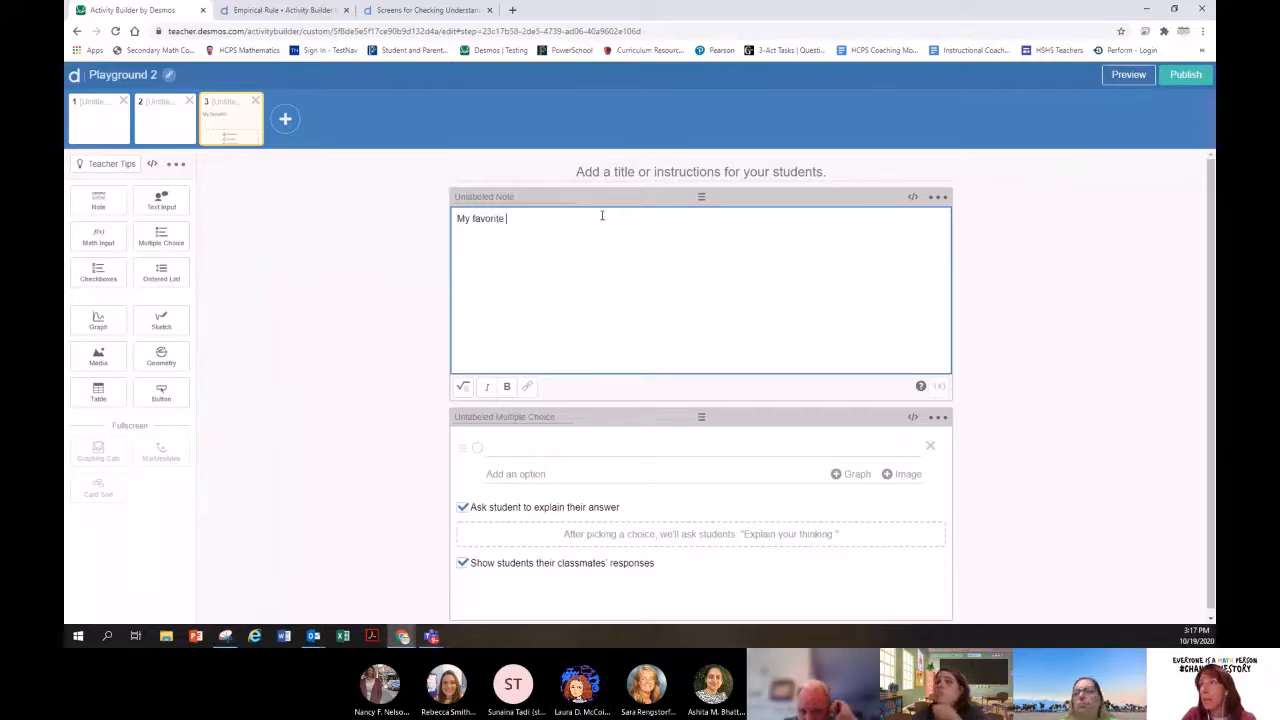
{"action": "type", "text": "season is..."}
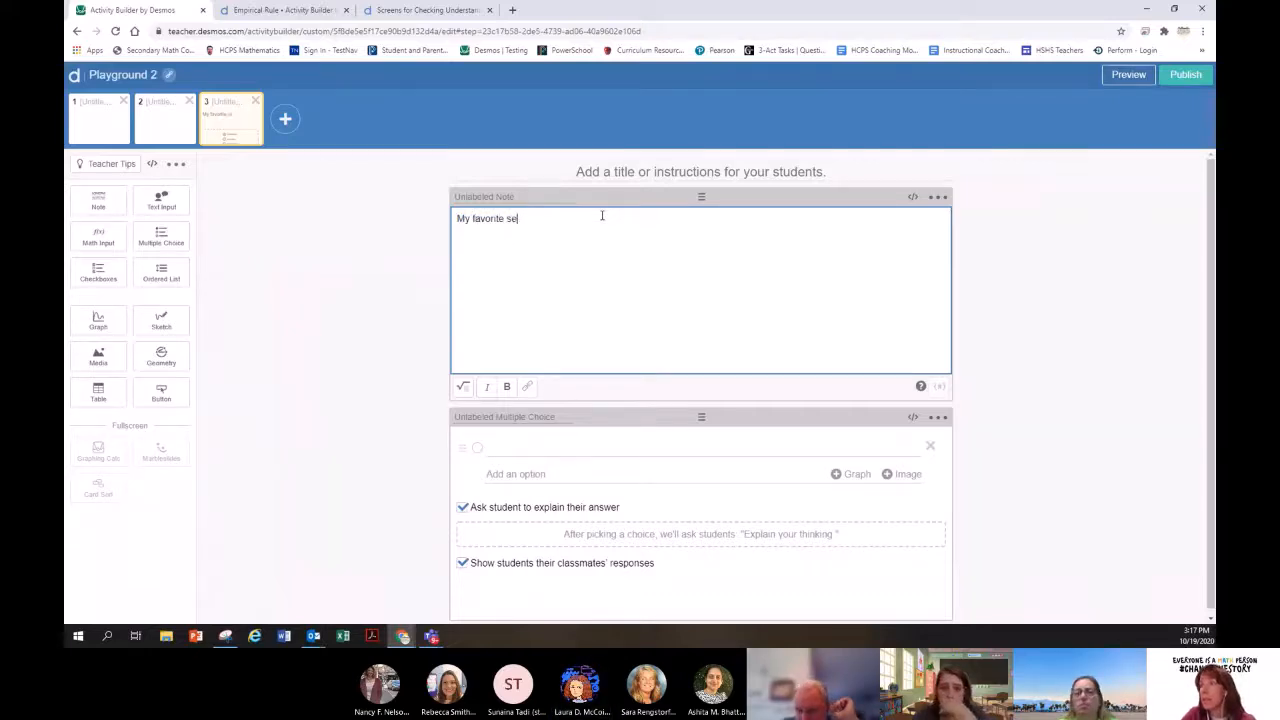
Step: Enter Summer, Fall and Spring as the options of the multiple-choice question
{"action": "left_click", "coordinate": [517, 447]}
{"action": "type", "text": "Sum"}
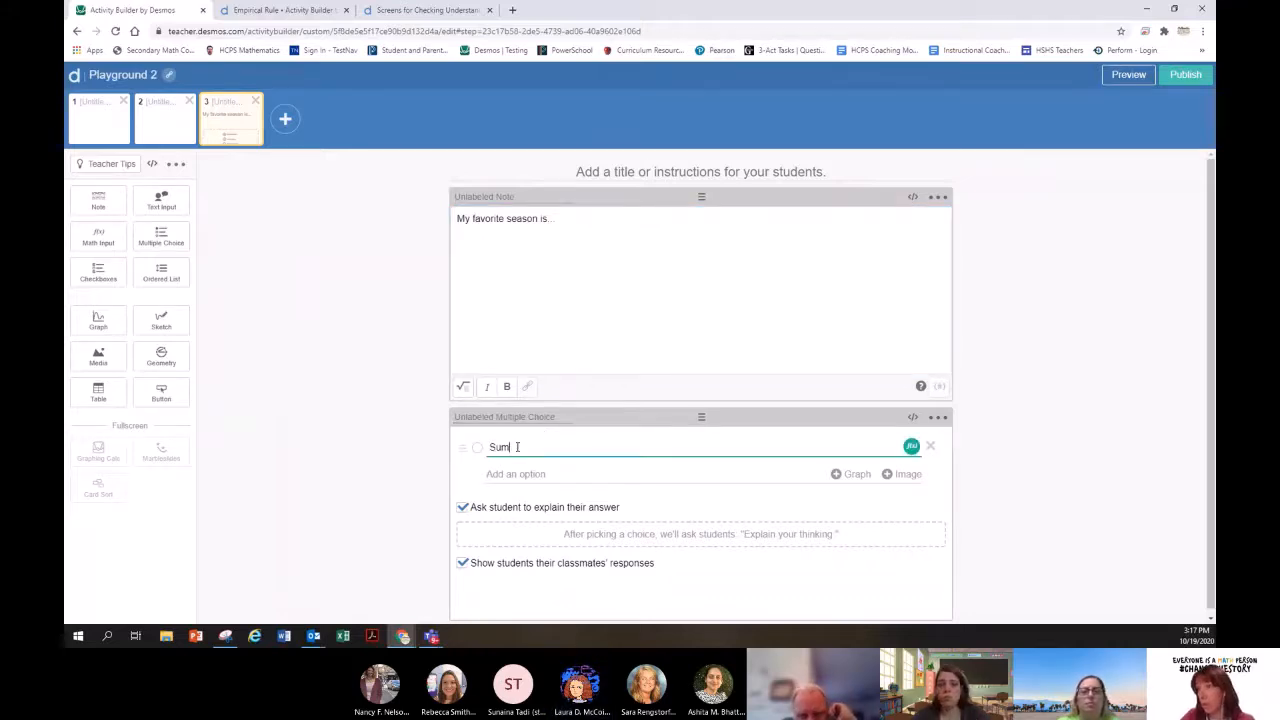
{"action": "type", "text": "mer"}
{"action": "key", "text": "Return"}
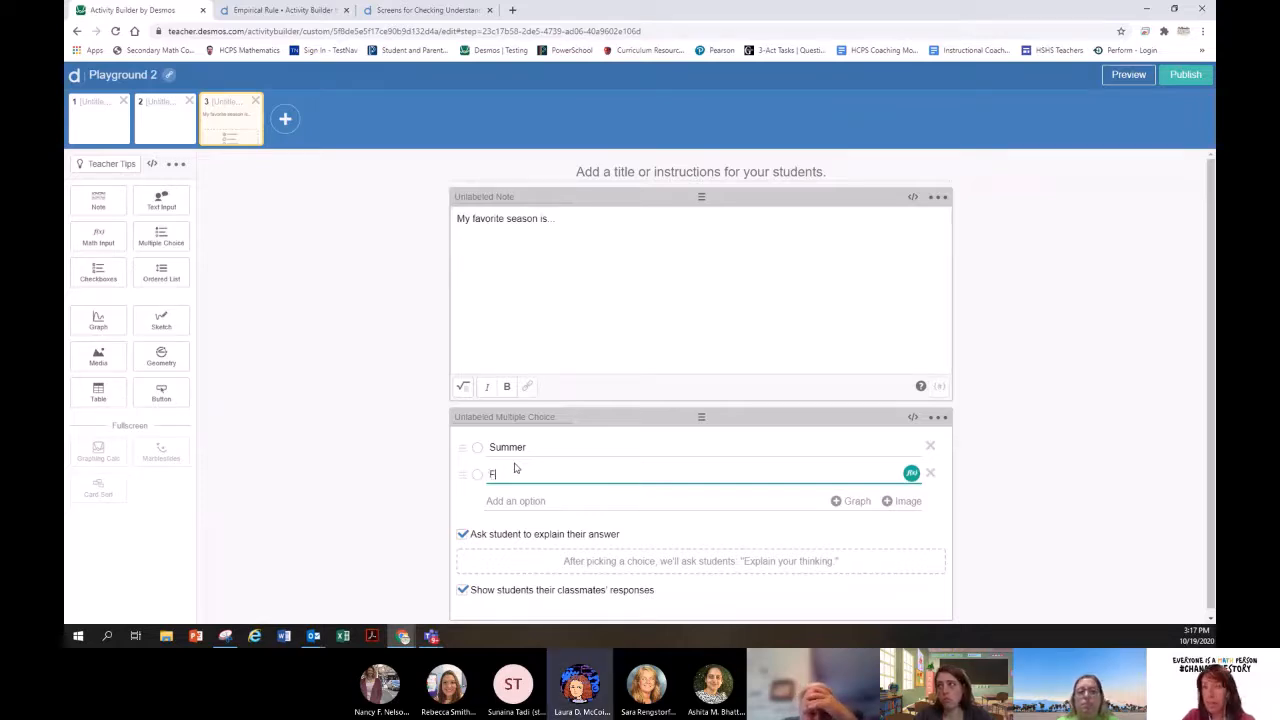
{"action": "type", "text": "Fall"}
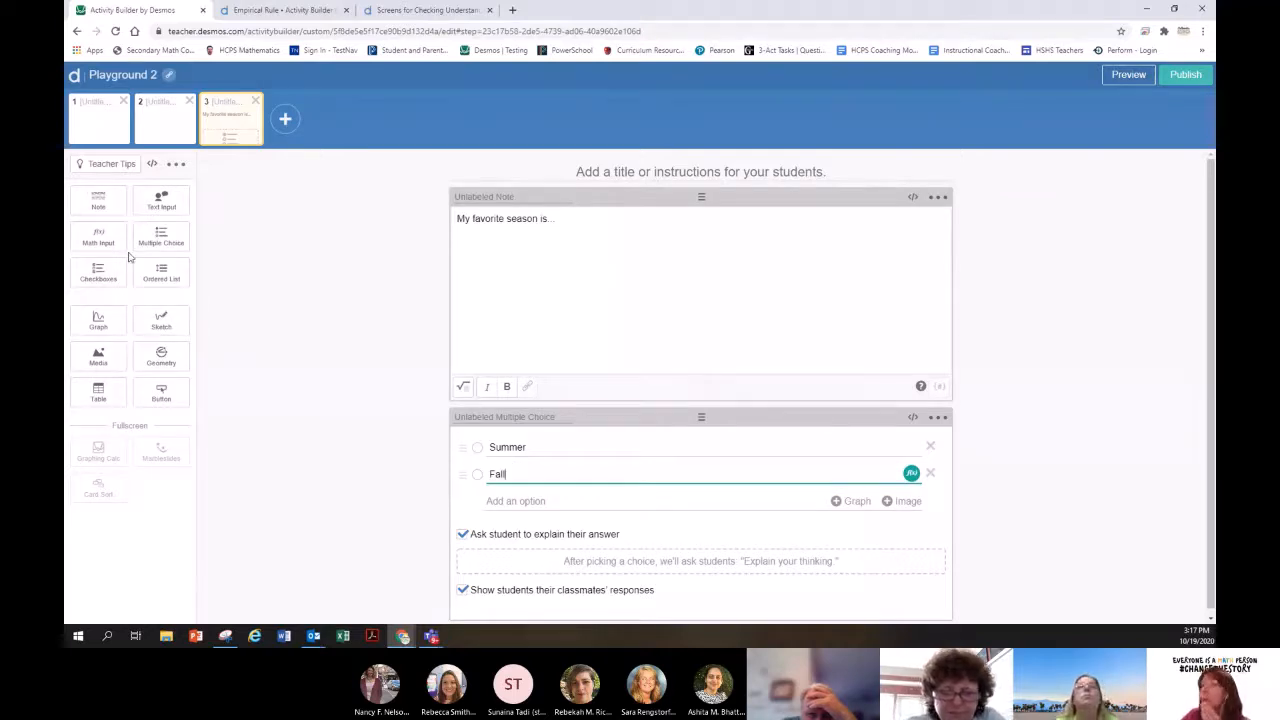
{"action": "left_click", "coordinate": [510, 502]}
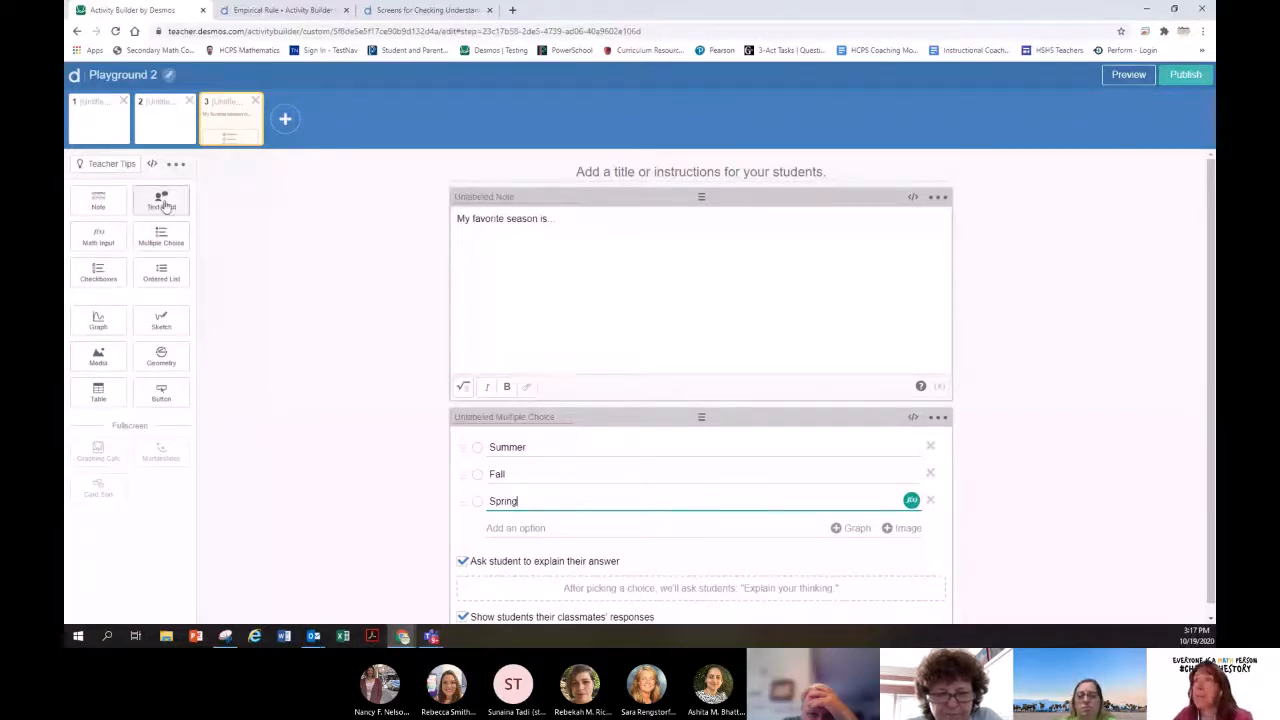
Step: Add the line "Why?" to the note and insert a text input component on the same screen
{"action": "left_click", "coordinate": [570, 222]}
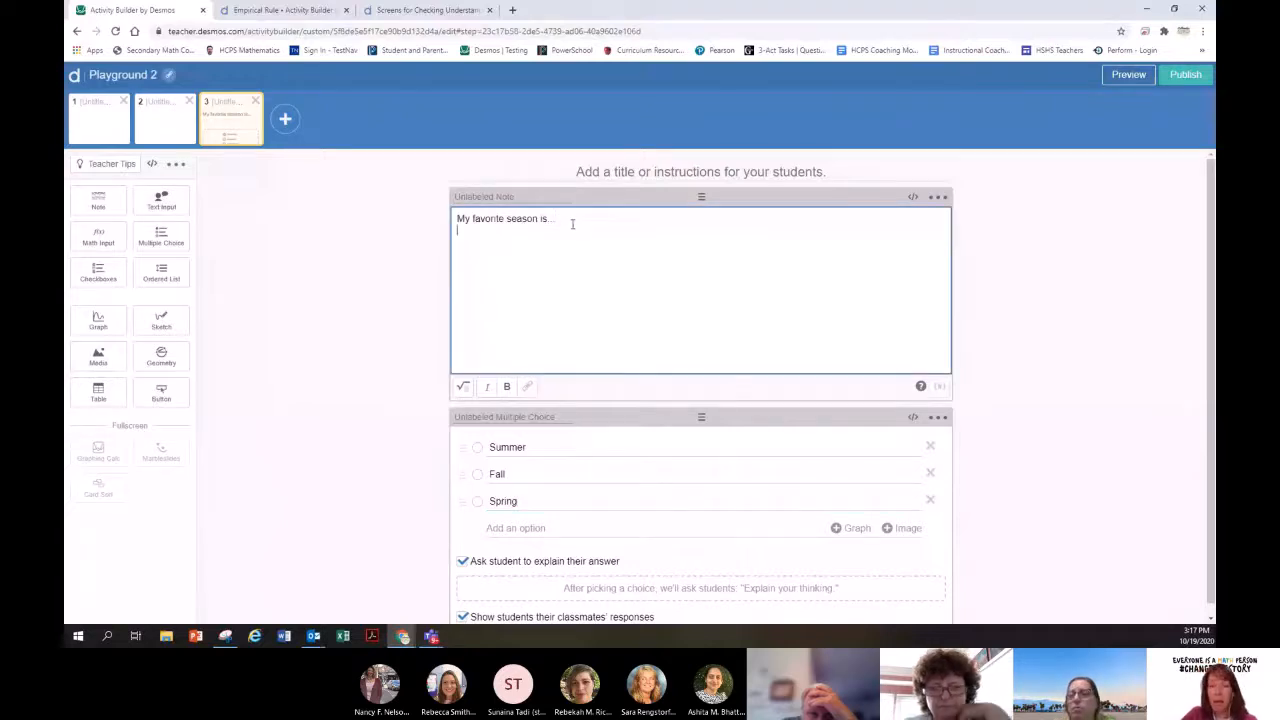
{"action": "key", "text": "Return"}
{"action": "type", "text": "Why"}
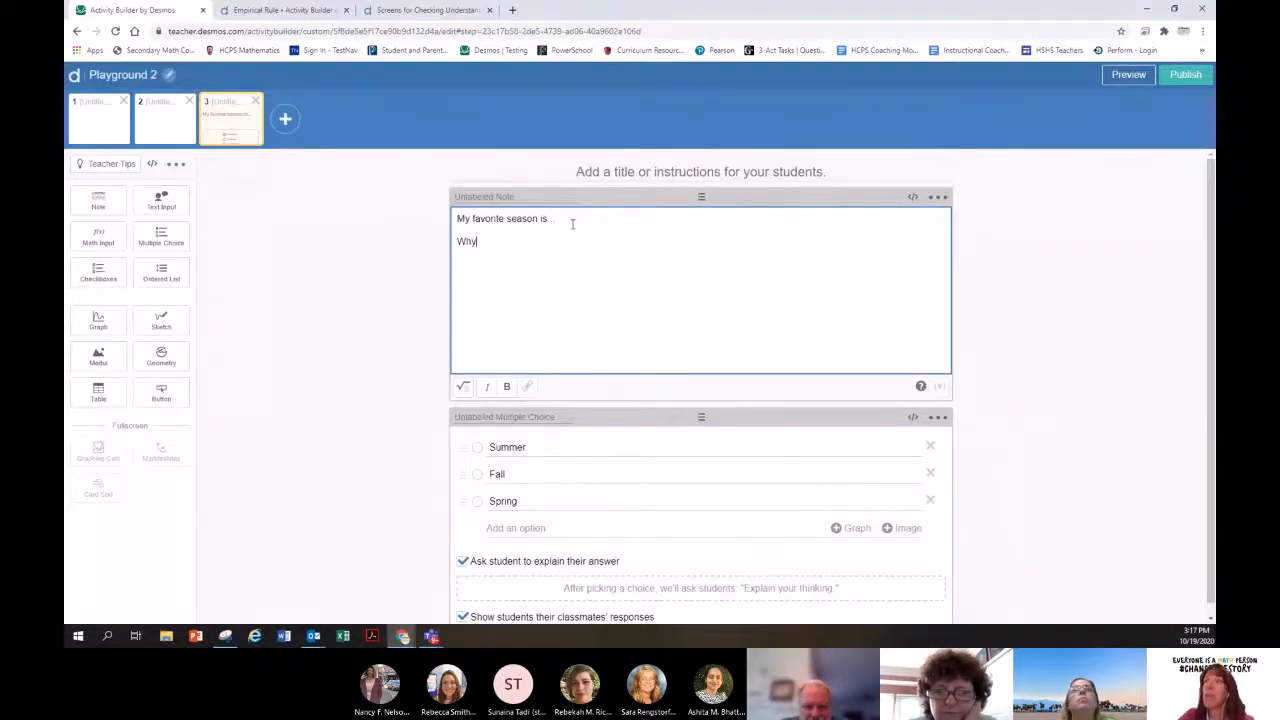
{"action": "type", "text": "?"}
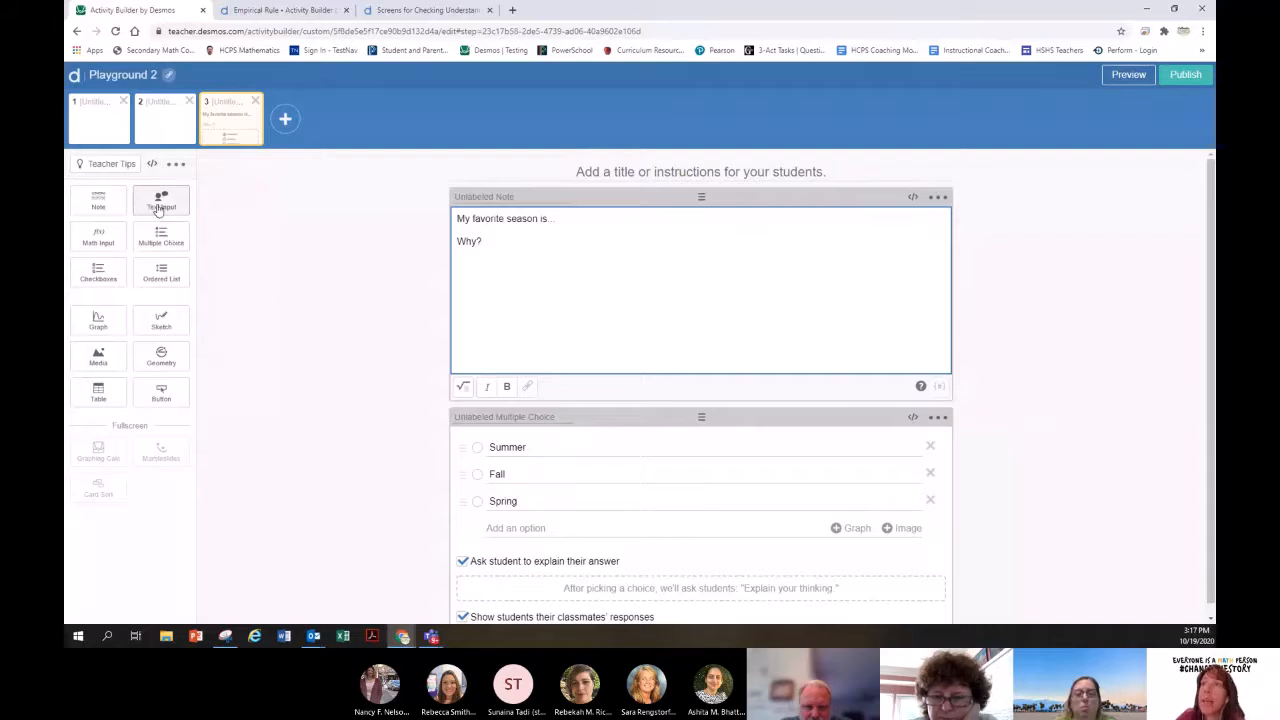
{"action": "left_click", "coordinate": [158, 207]}
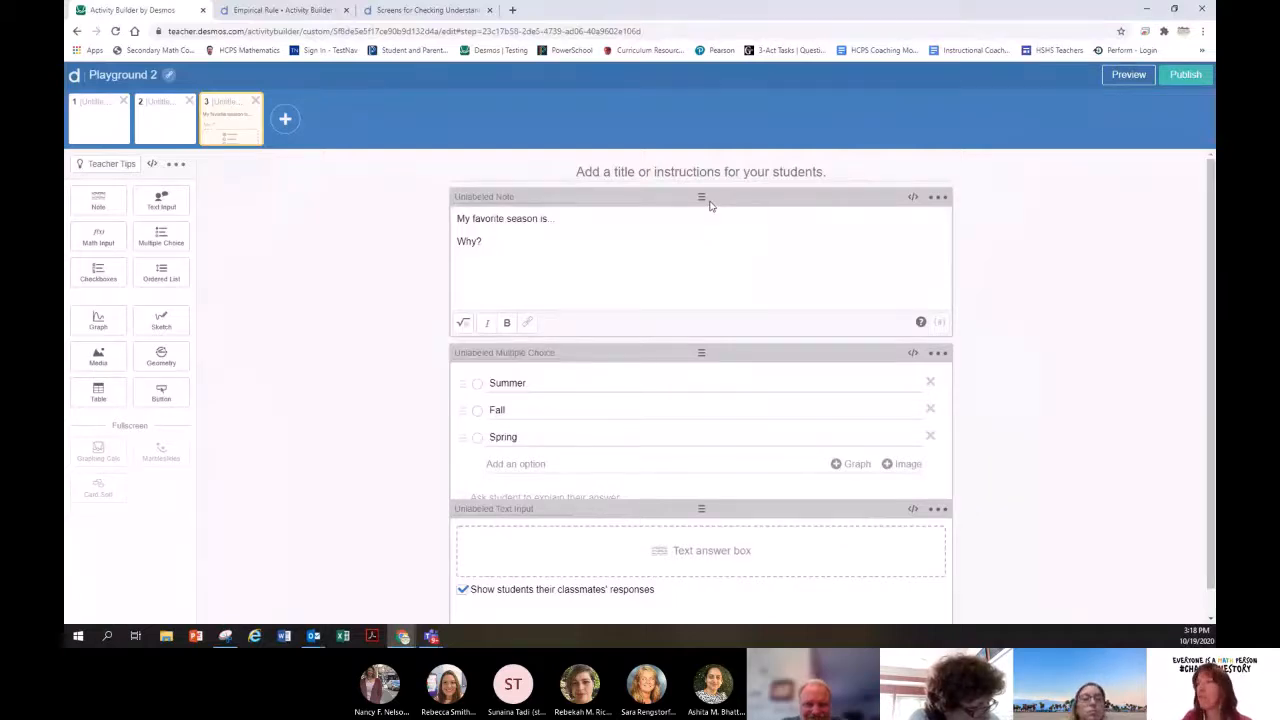
Step: Preview screen 3 as a student, and move the note into its own column to the left of the answer components
{"action": "left_click", "coordinate": [1130, 76]}
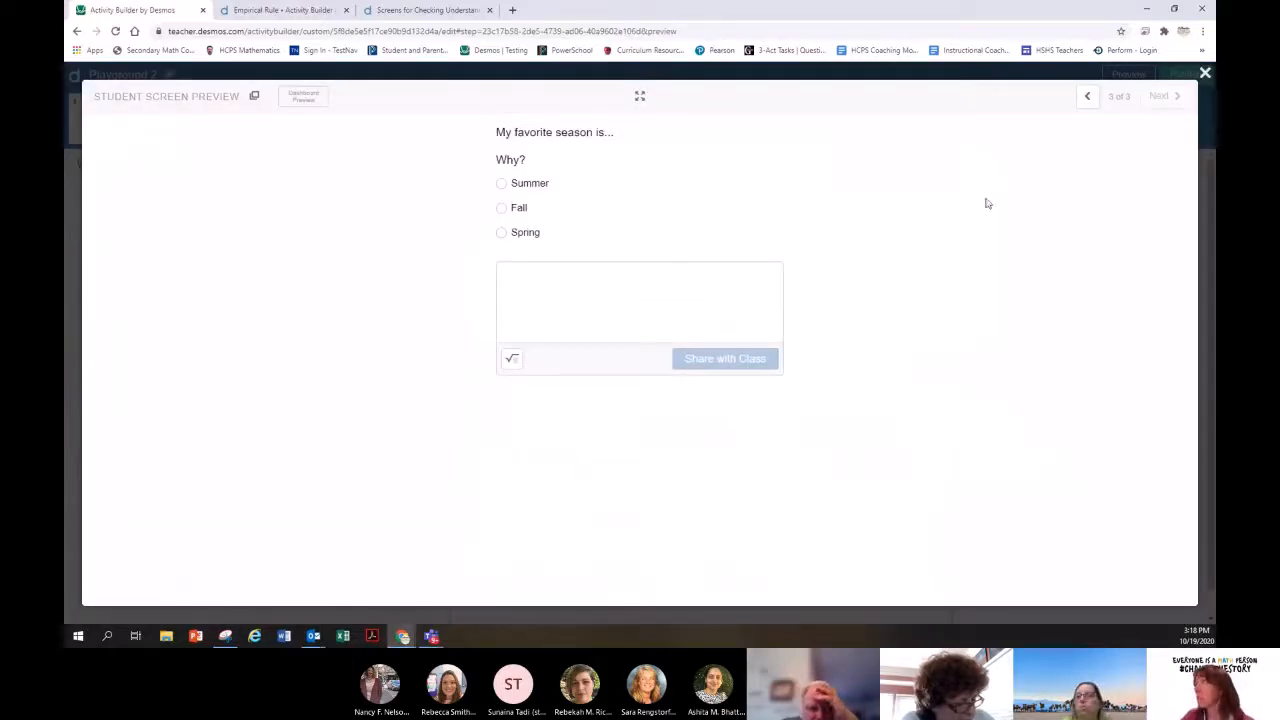
{"action": "left_click", "coordinate": [1205, 76]}
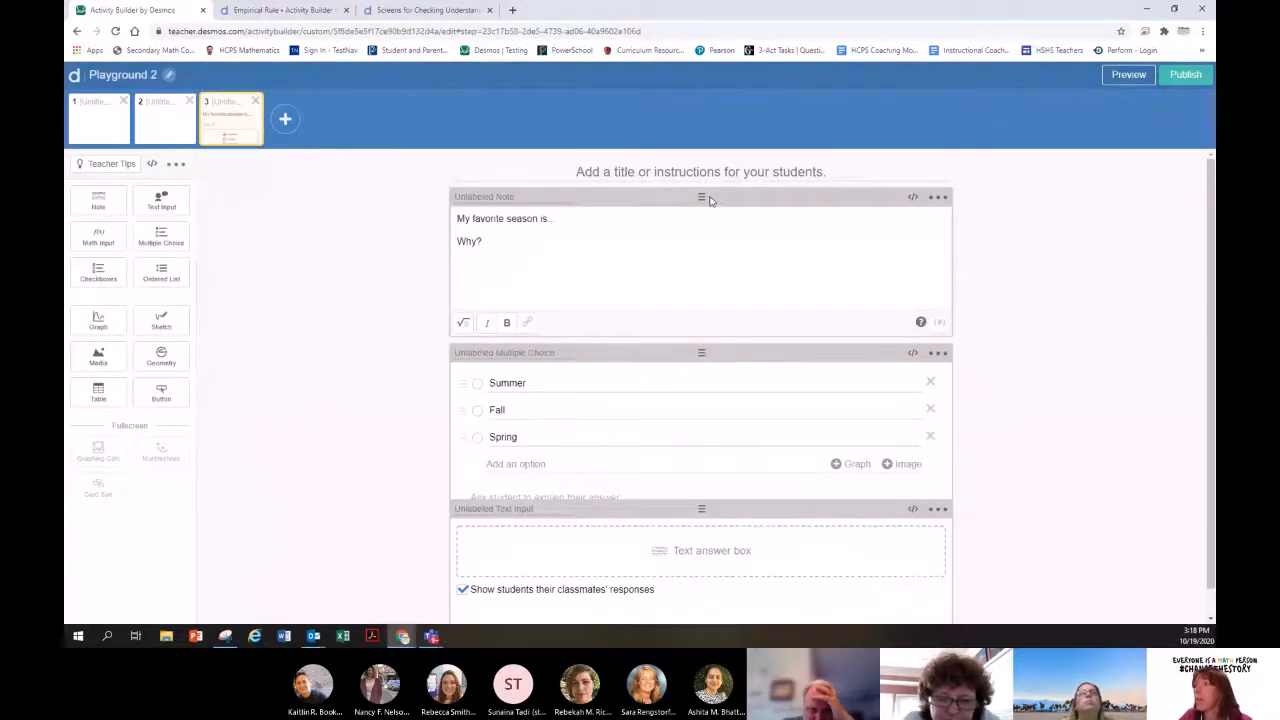
{"action": "left_click_drag", "start_coordinate": [709, 200], "coordinate": [436, 199]}
Step: Add the line "Rank the seasons using 1 for summer, etc." to the note below "Why?"
{"action": "left_click", "coordinate": [450, 241]}
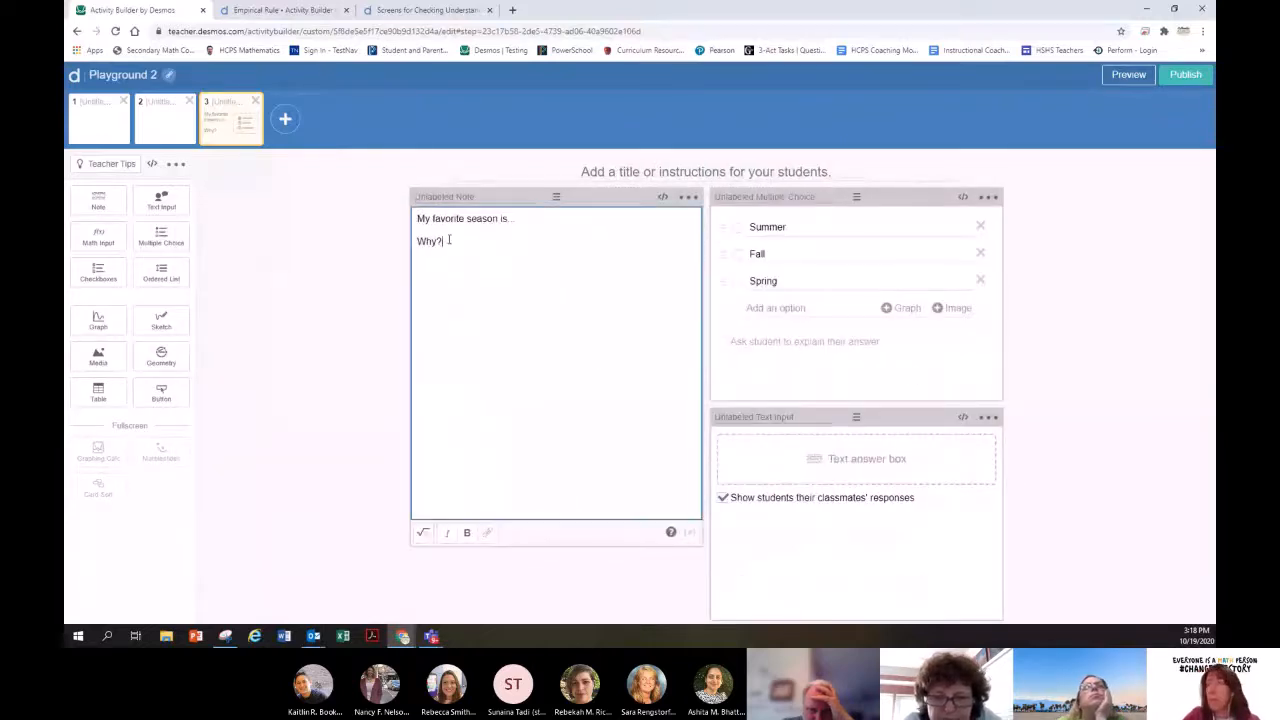
{"action": "key", "text": "Return"}
{"action": "type", "text": "Ran"}
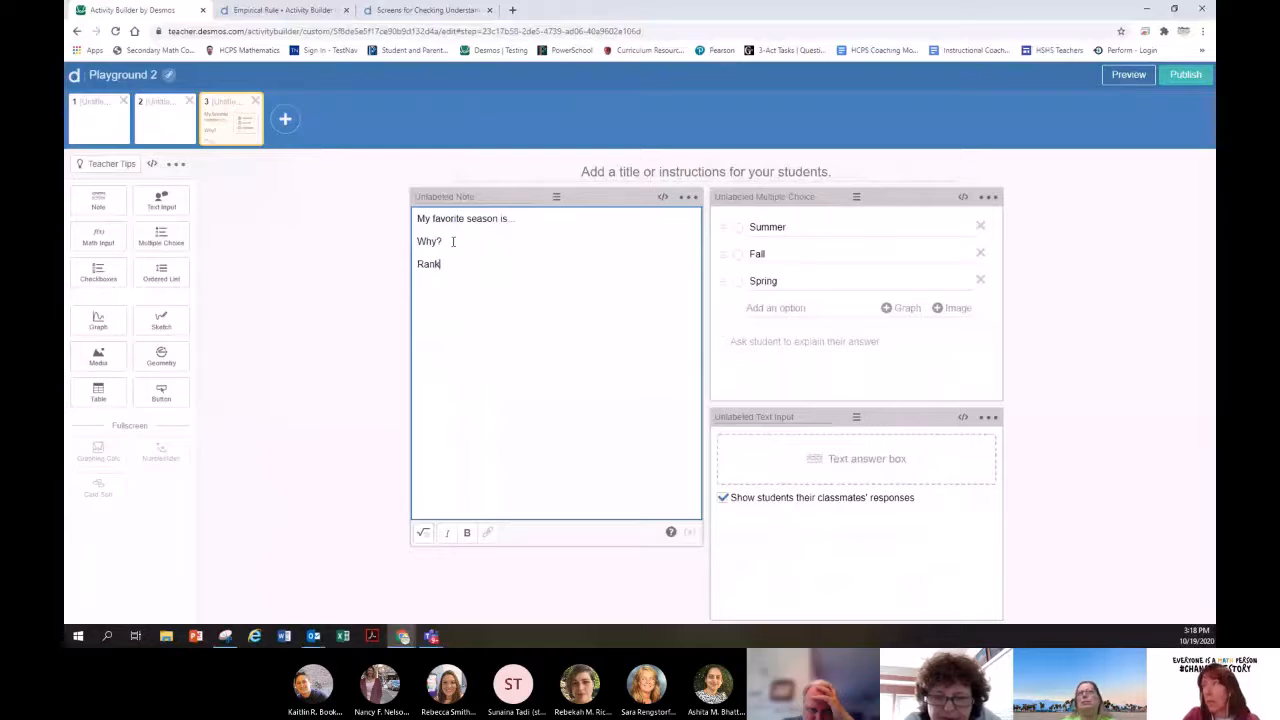
{"action": "type", "text": "k the se"}
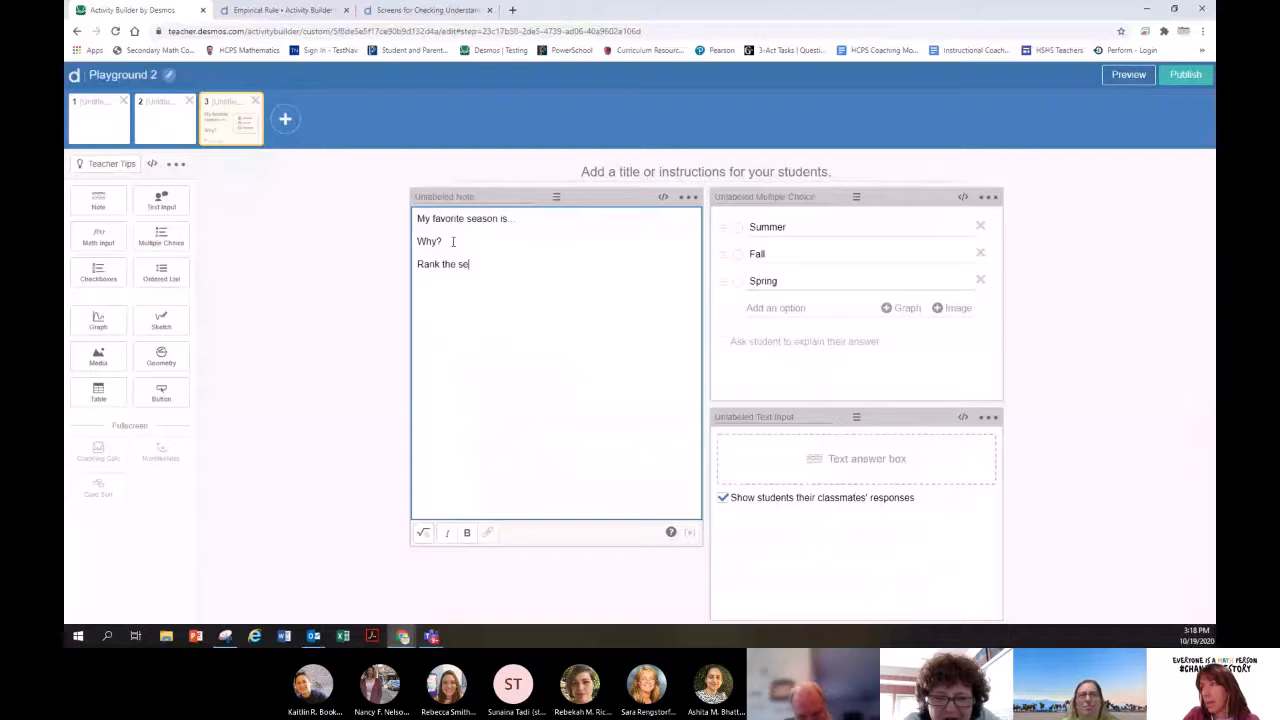
{"action": "type", "text": "asons using"}
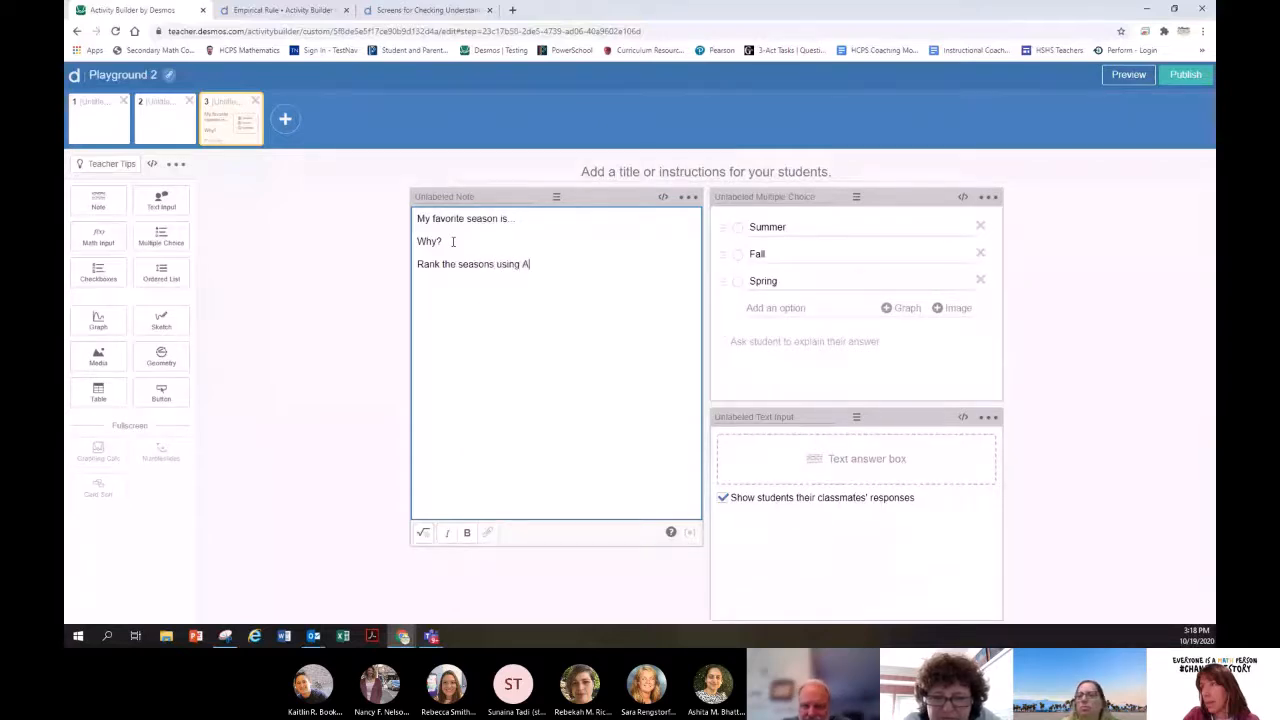
{"action": "type", "text": " 1"}
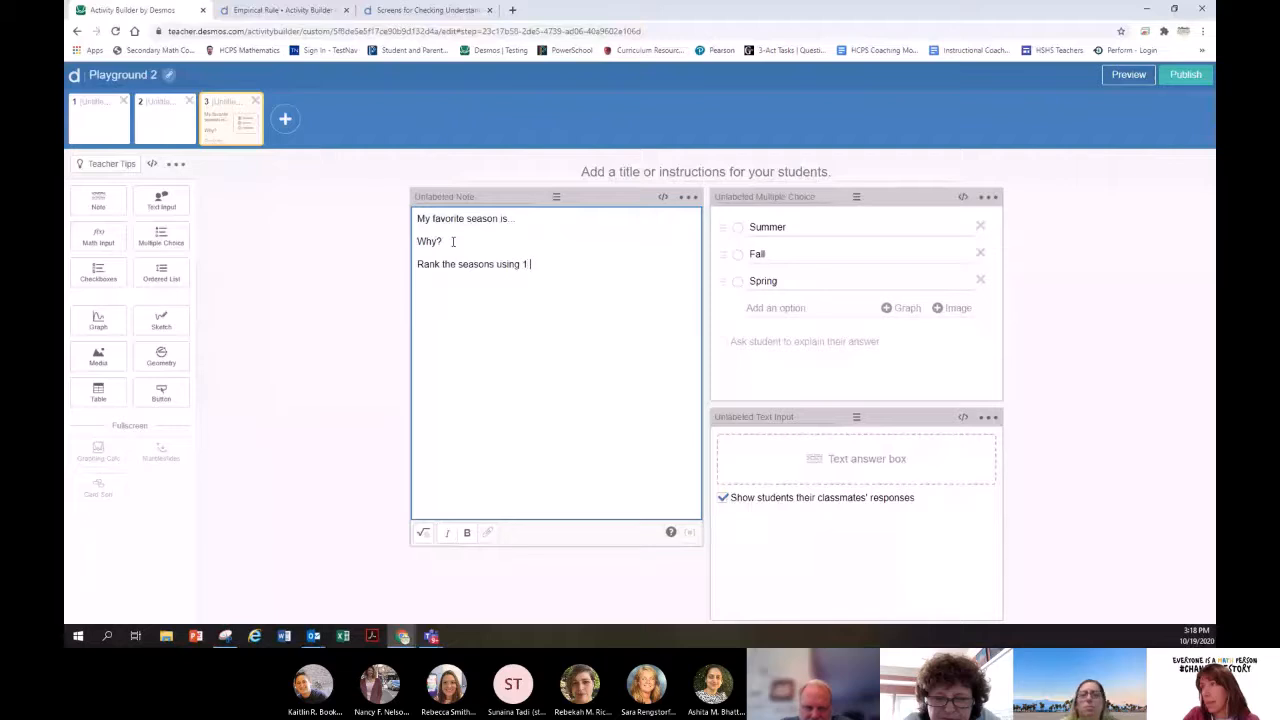
{"action": "type", "text": " for summer"}
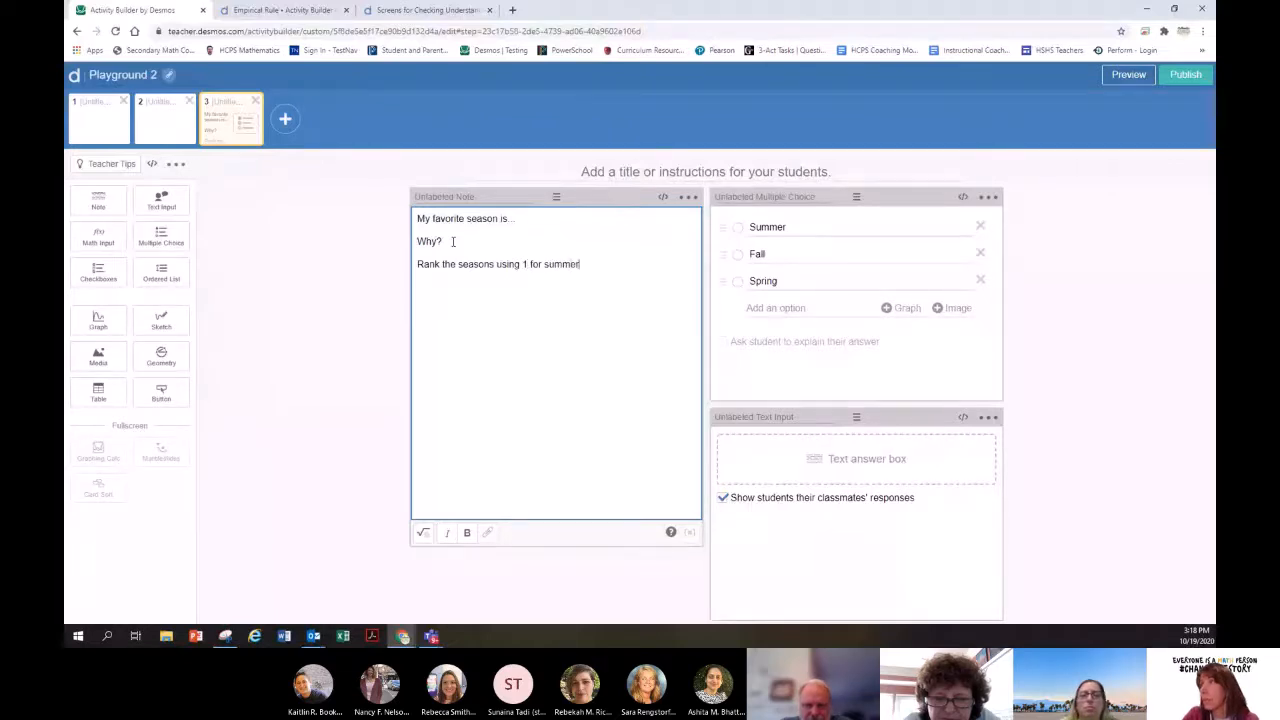
{"action": "type", "text": ", etc."}
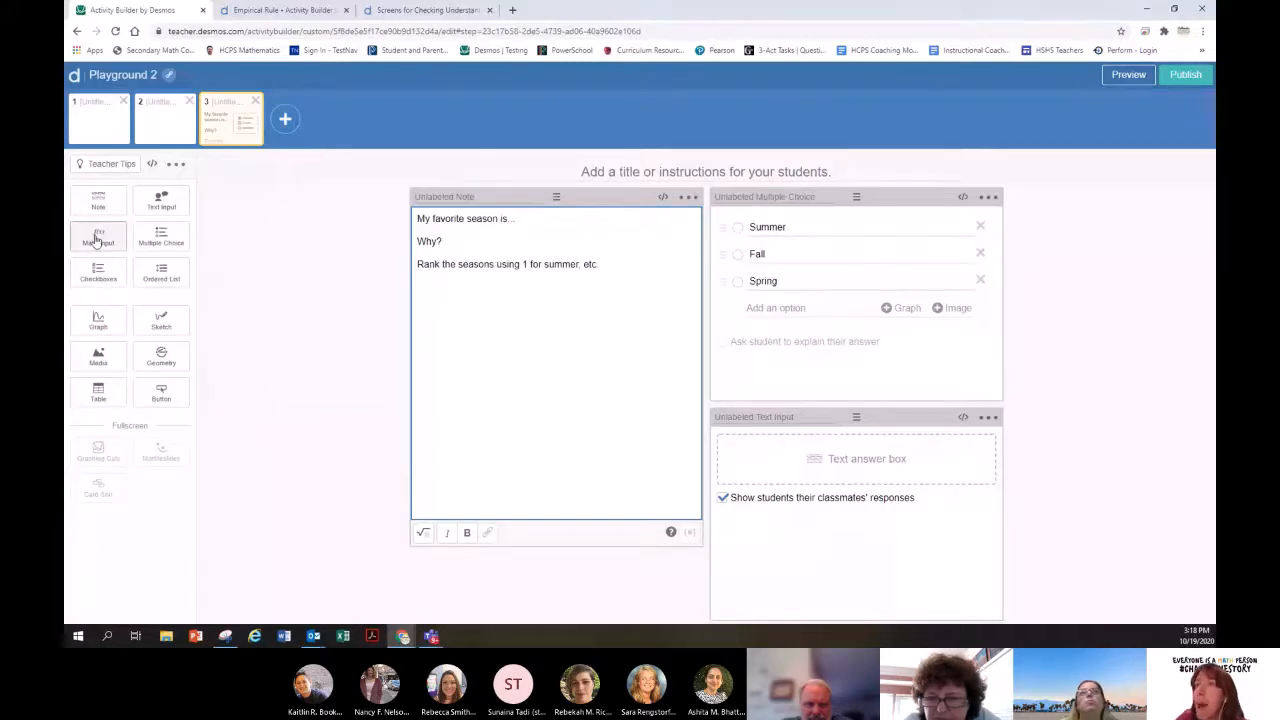
Step: Add a math input component below the text input, and try its math keypad in the student preview
{"action": "left_click", "coordinate": [97, 245]}
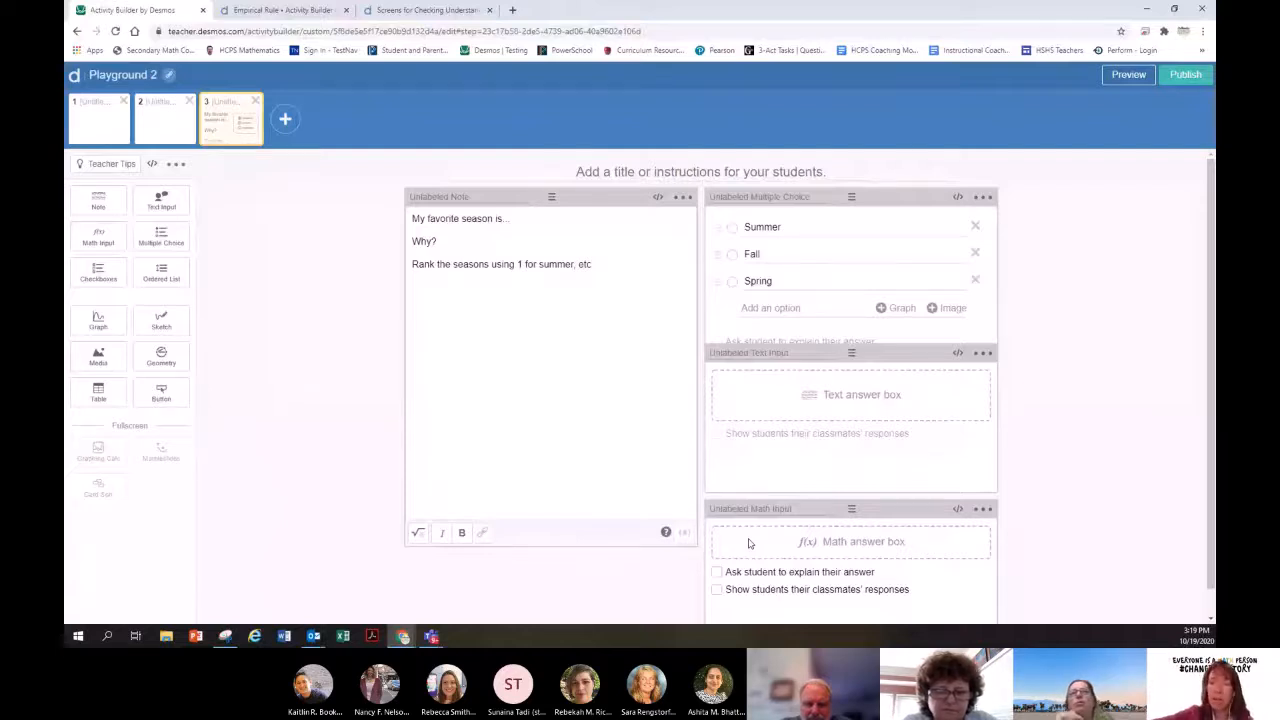
{"action": "left_click", "coordinate": [1128, 75]}
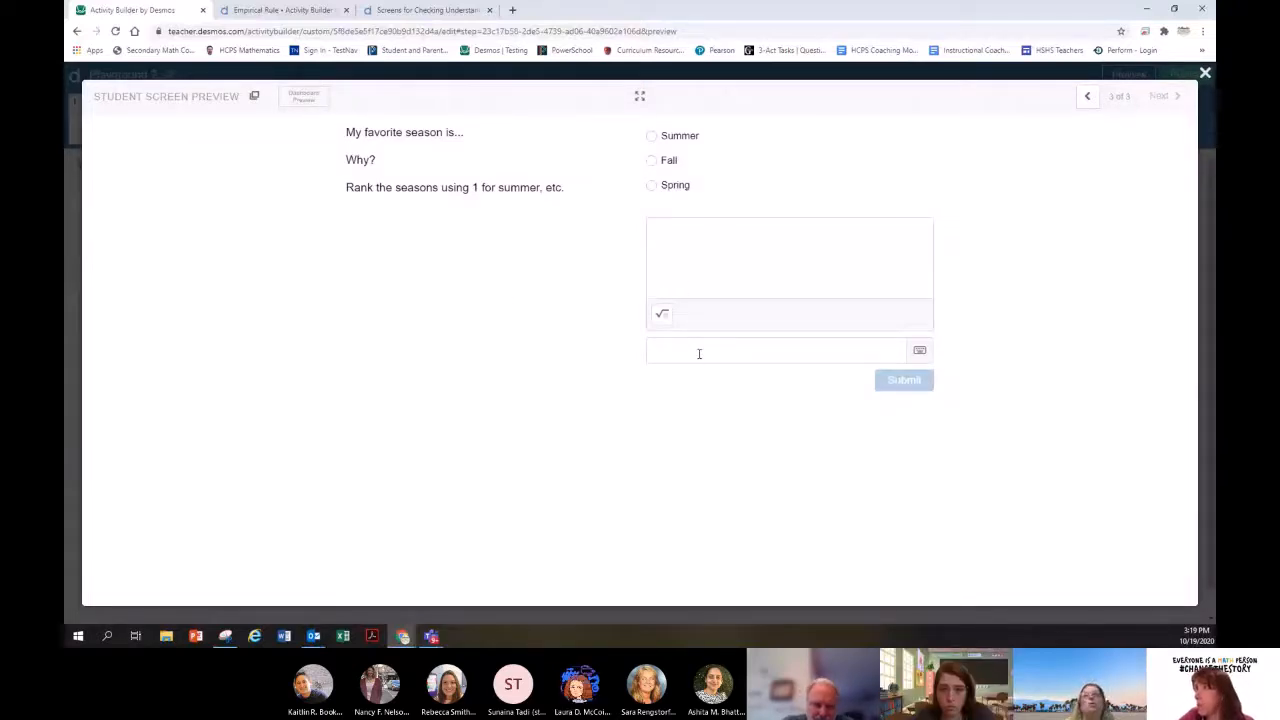
{"action": "left_click", "coordinate": [699, 353]}
{"action": "left_click", "coordinate": [920, 352]}
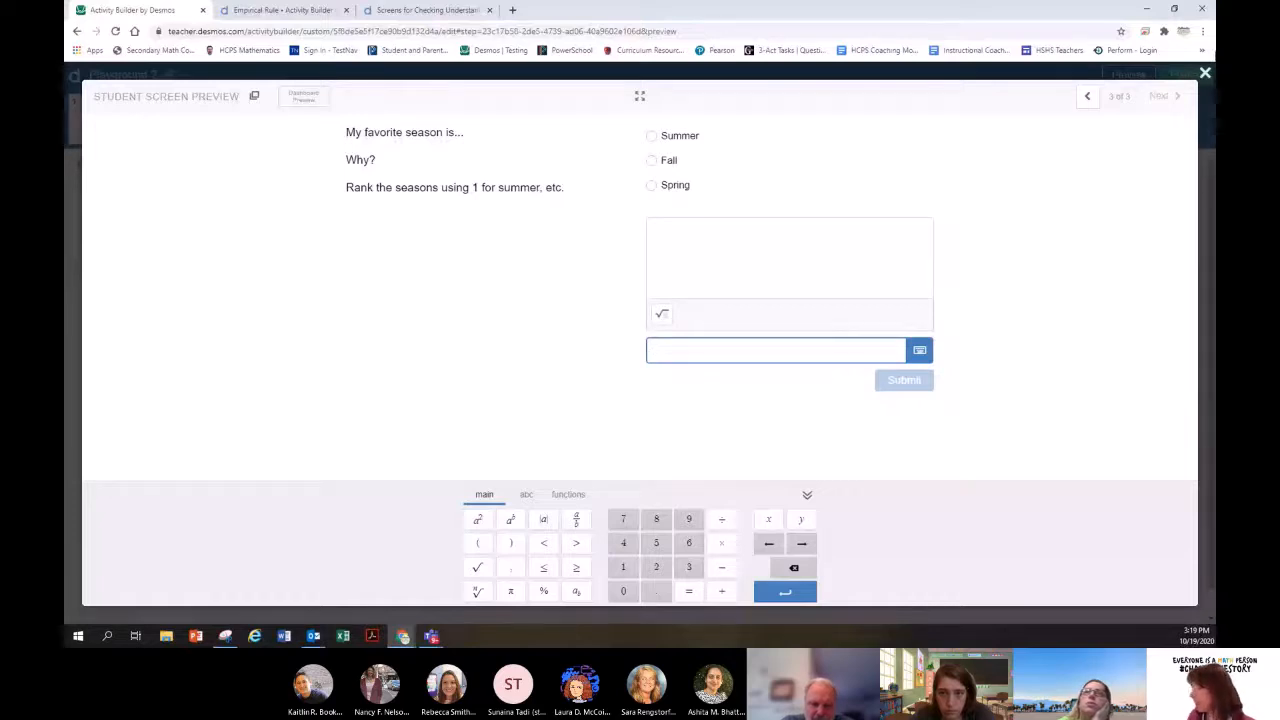
{"action": "left_click", "coordinate": [1205, 74]}
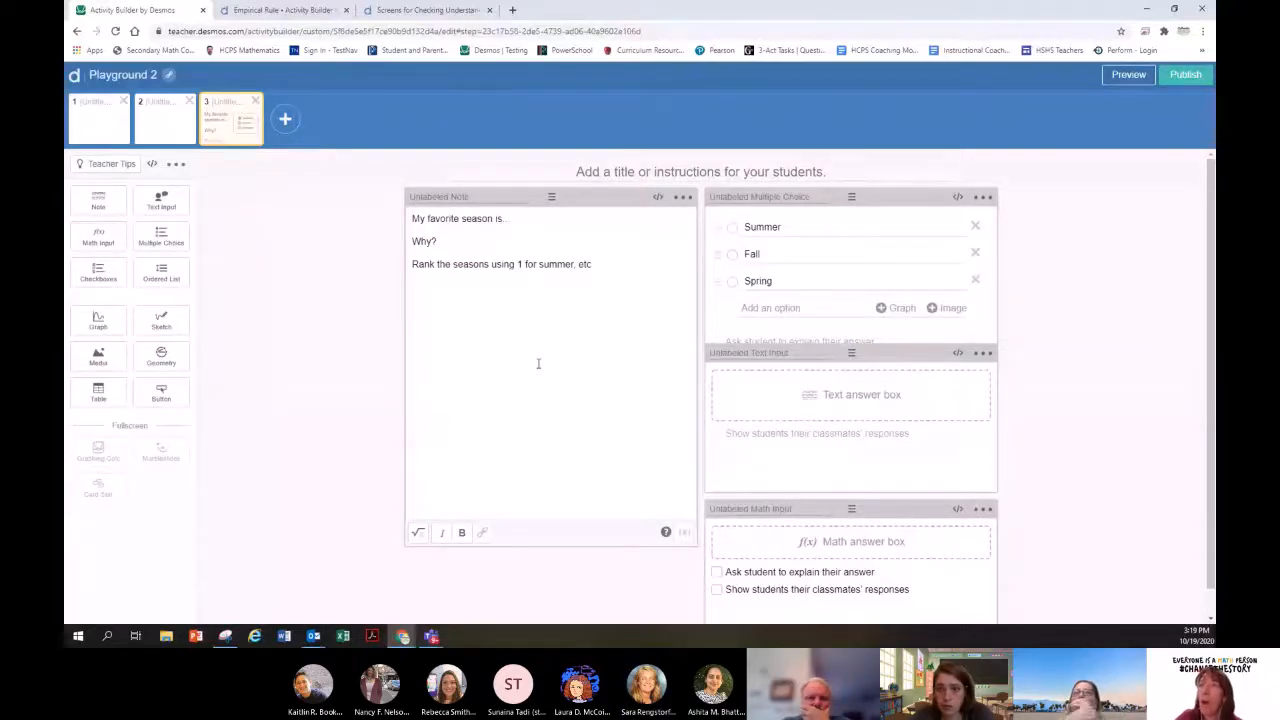
Step: Move the favorite season screen from third to first place in the activity
{"action": "left_click", "coordinate": [183, 124]}
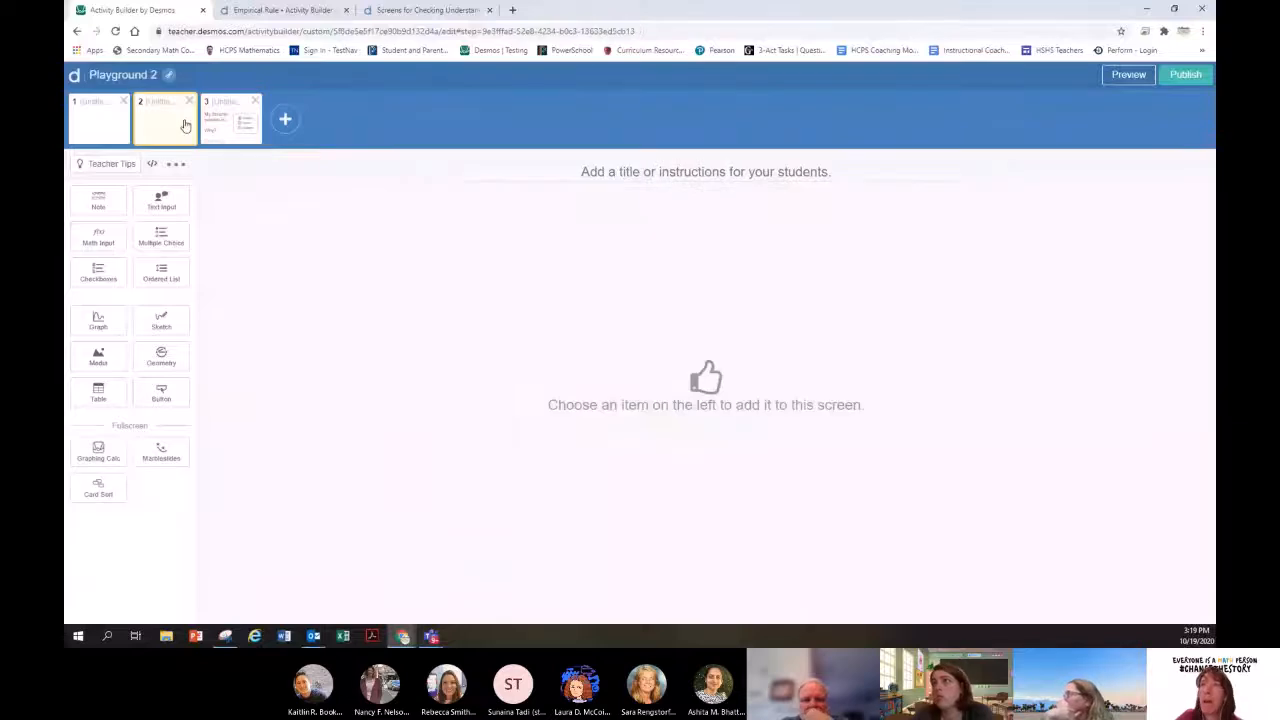
{"action": "left_click", "coordinate": [234, 108]}
{"action": "left_click_drag", "start_coordinate": [236, 107], "coordinate": [118, 106]}
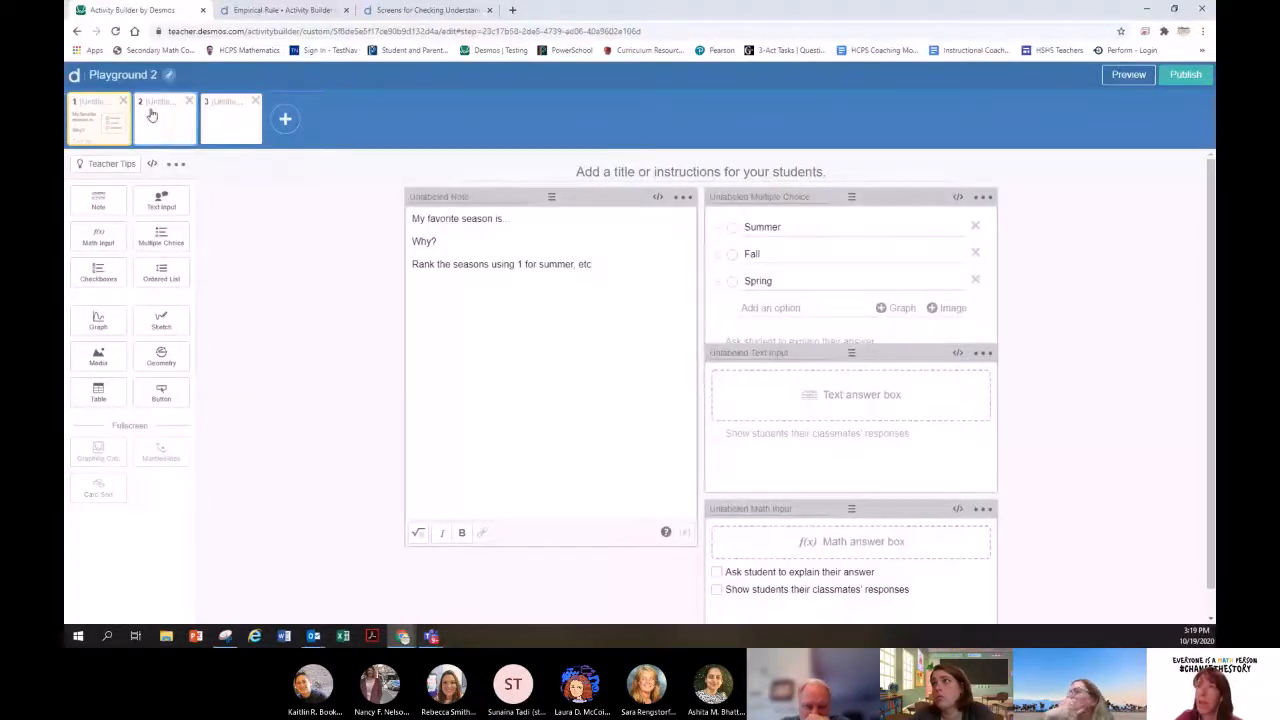
Step: Add a note and a checkboxes component to the empty screen 2
{"action": "left_click", "coordinate": [172, 132]}
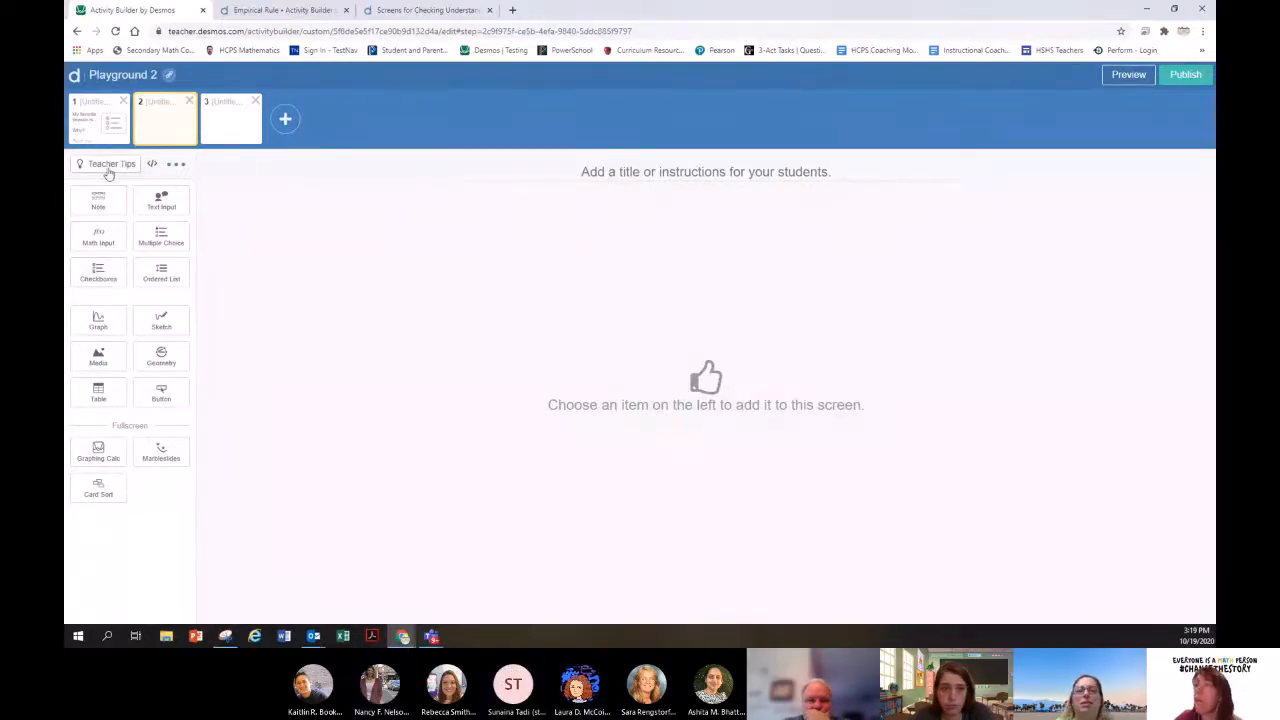
{"action": "left_click", "coordinate": [98, 200]}
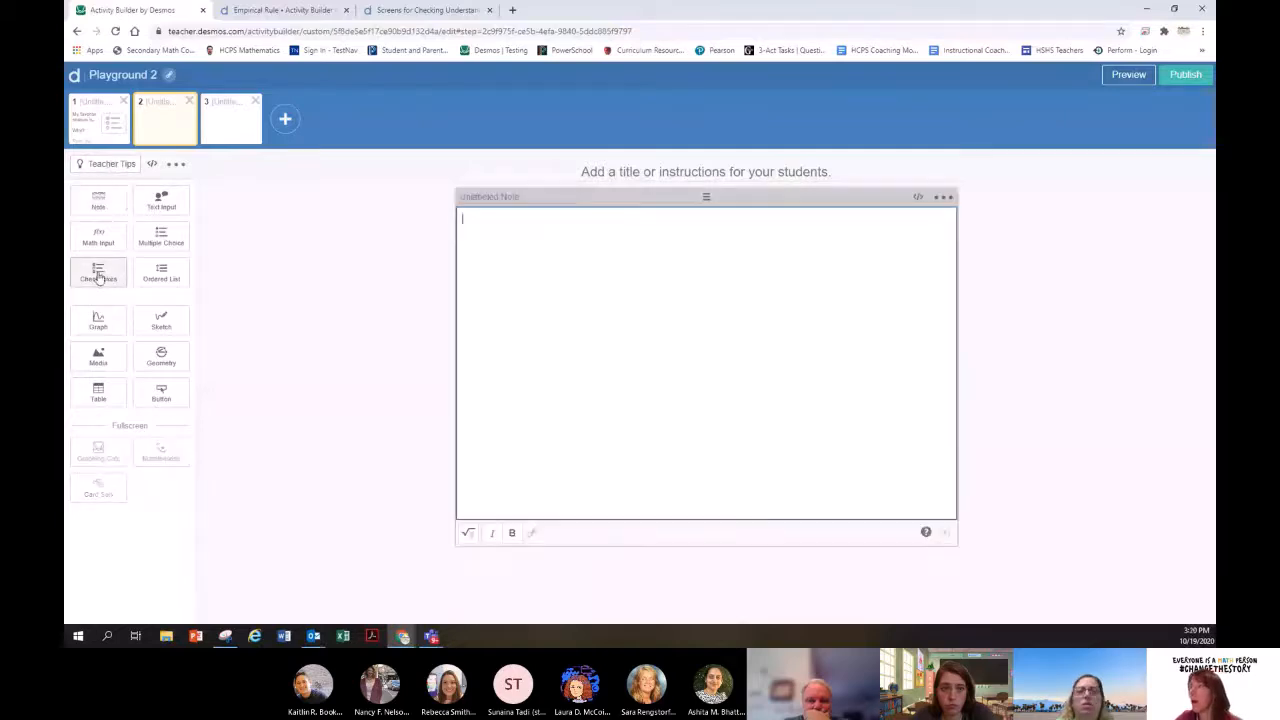
{"action": "left_click", "coordinate": [98, 272]}
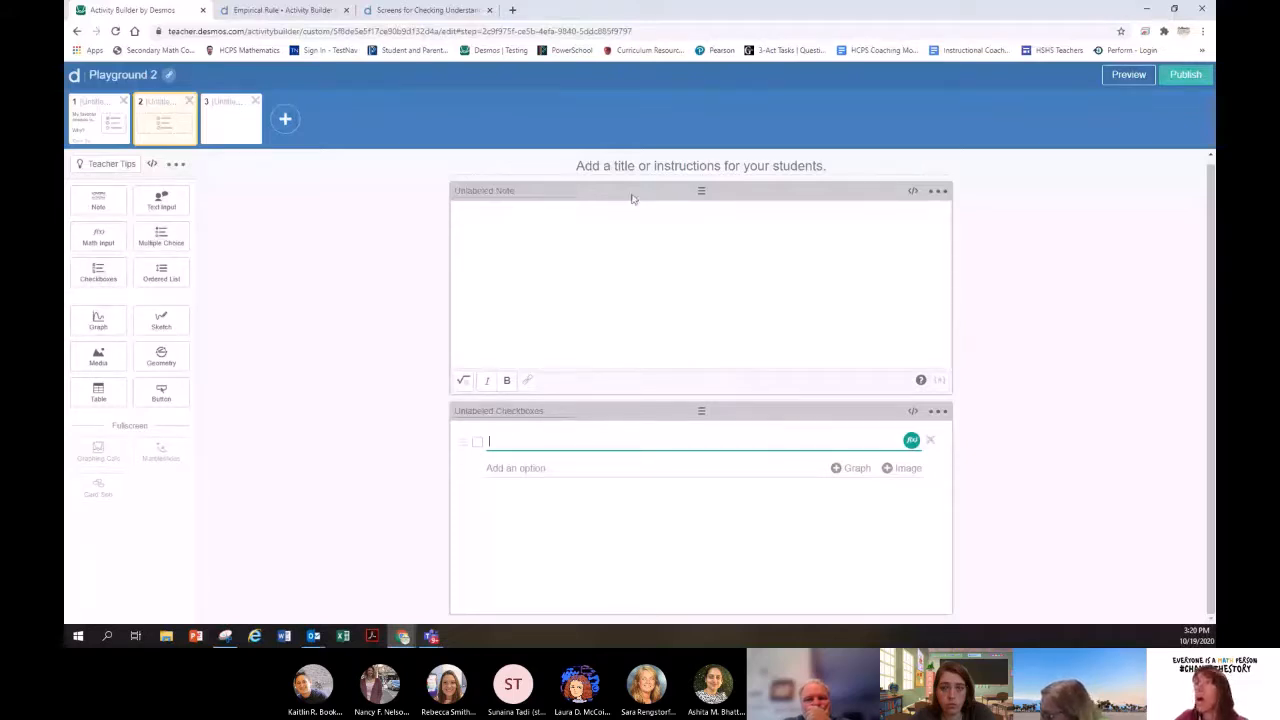
Step: Delete the checkboxes component from screen 2 and add an ordered list under the note instead
{"action": "left_click", "coordinate": [940, 413]}
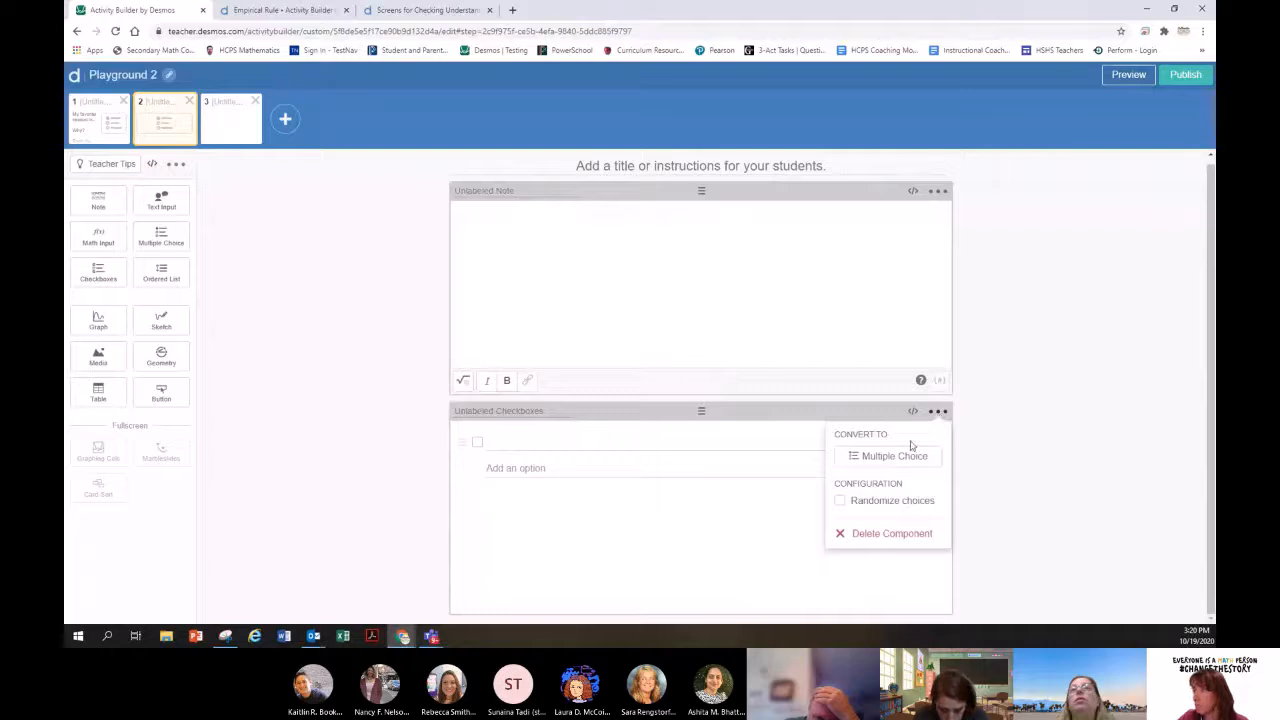
{"action": "left_click", "coordinate": [892, 535]}
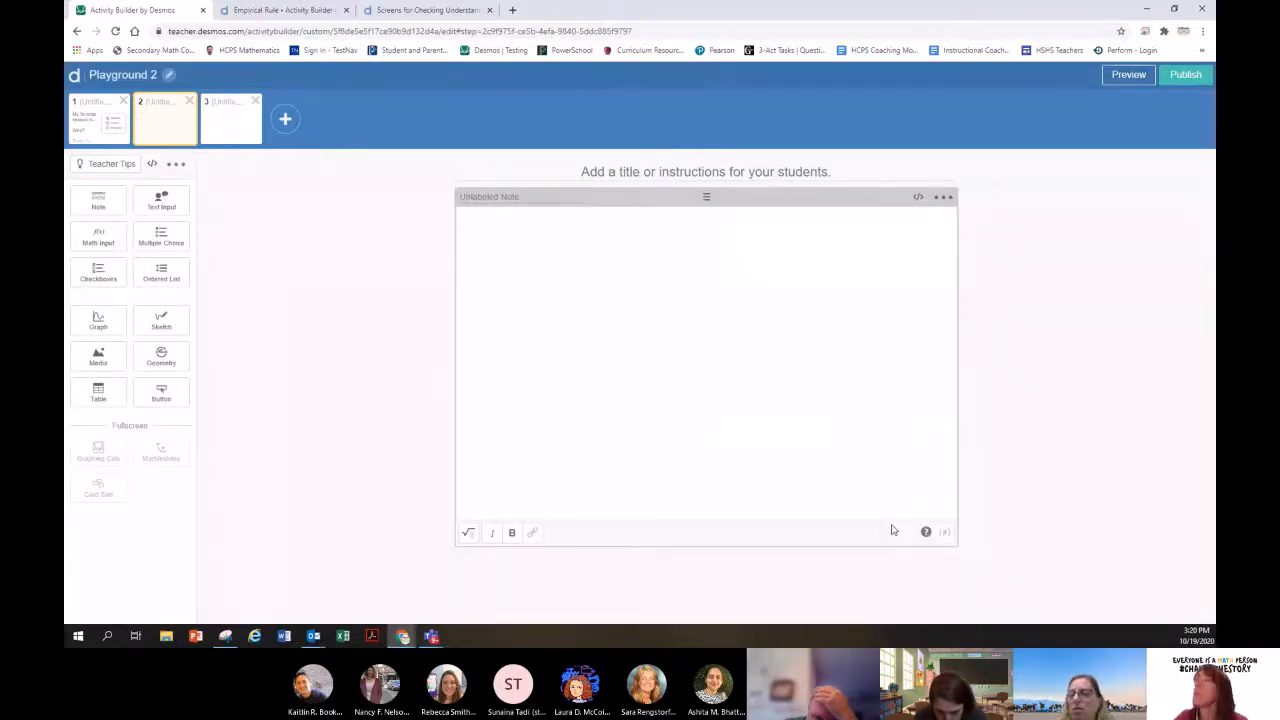
{"action": "left_click", "coordinate": [165, 278]}
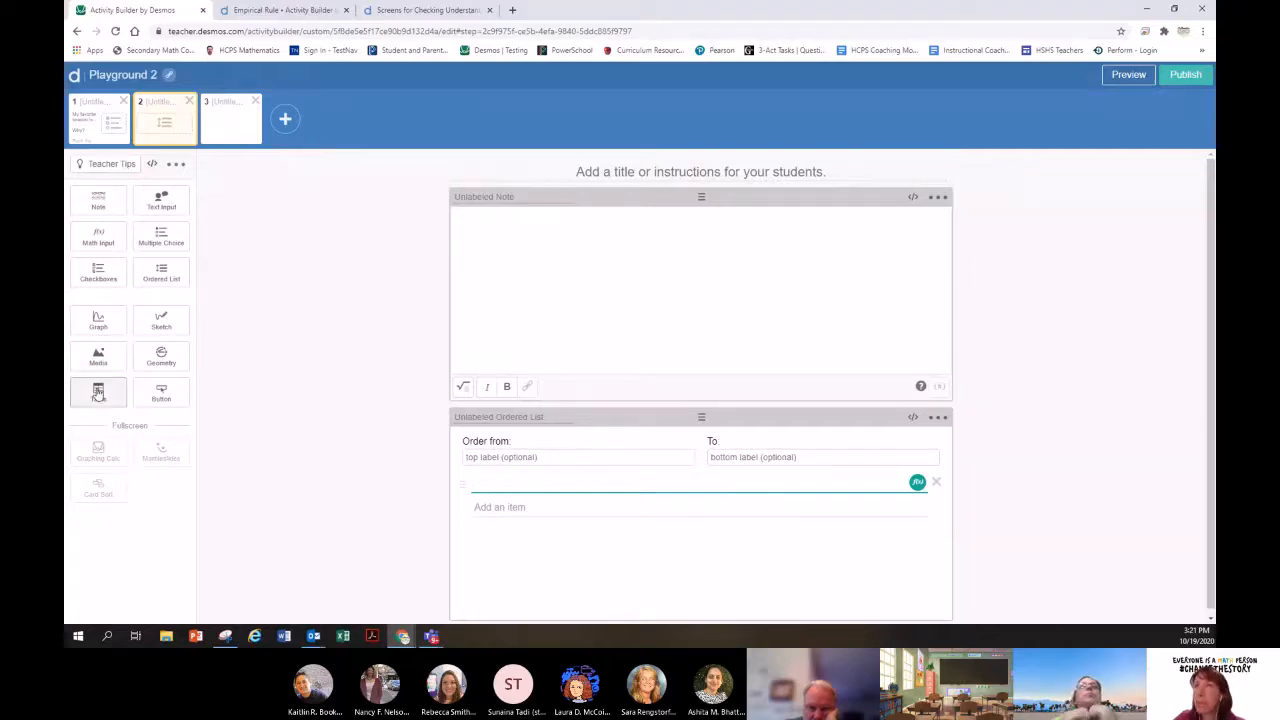
Step: Add a graph component to the empty screen 3 and plot y = x^2 - 2 on it
{"action": "left_click", "coordinate": [230, 118]}
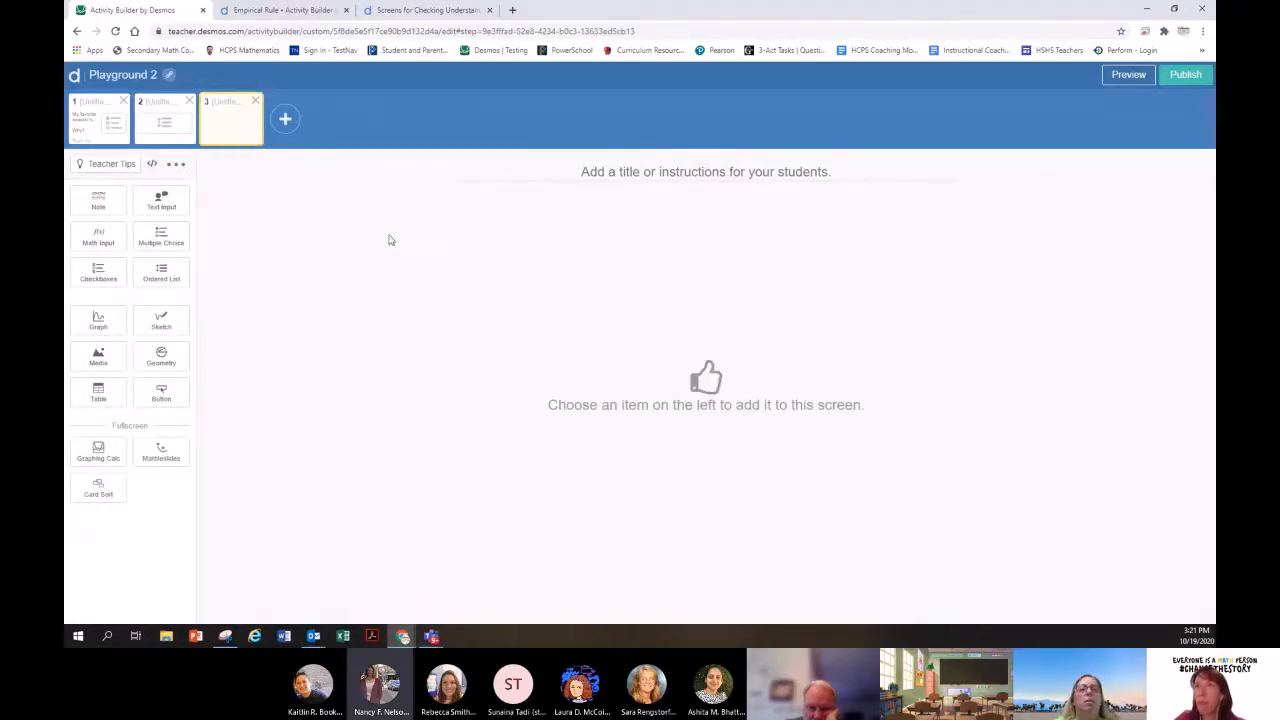
{"action": "left_click", "coordinate": [97, 320]}
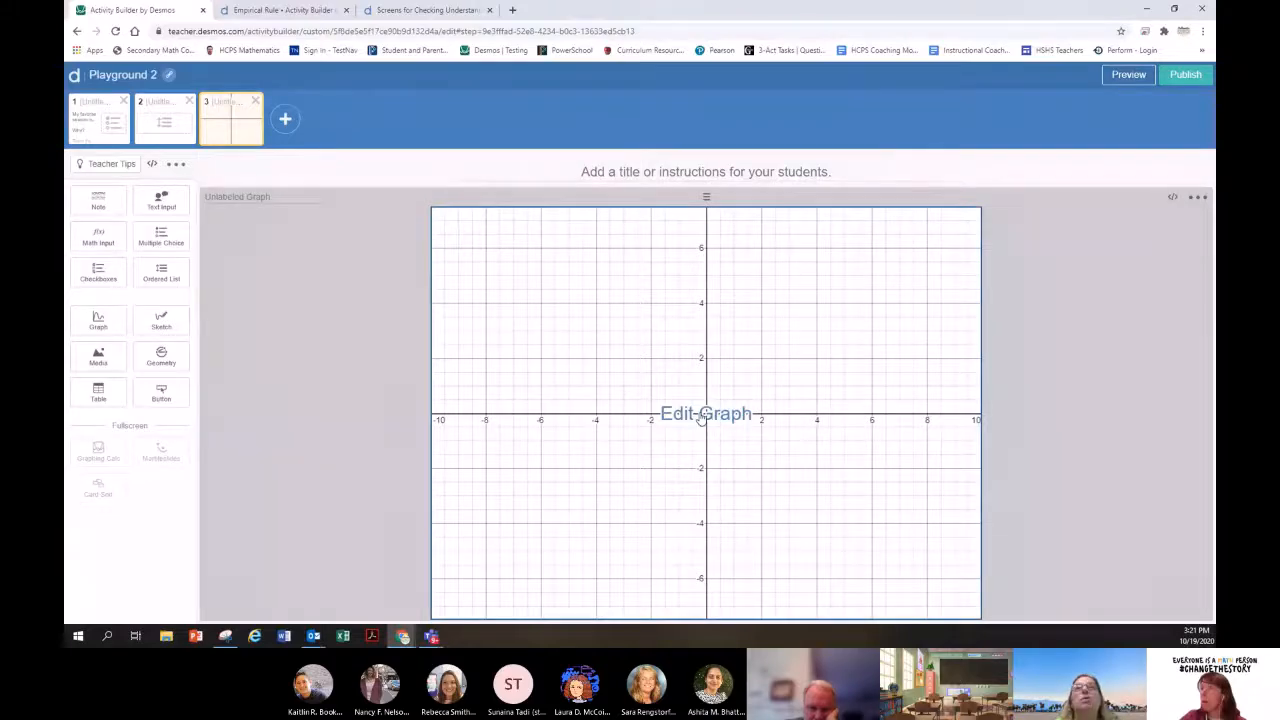
{"action": "left_click", "coordinate": [703, 418]}
{"action": "left_click", "coordinate": [143, 175]}
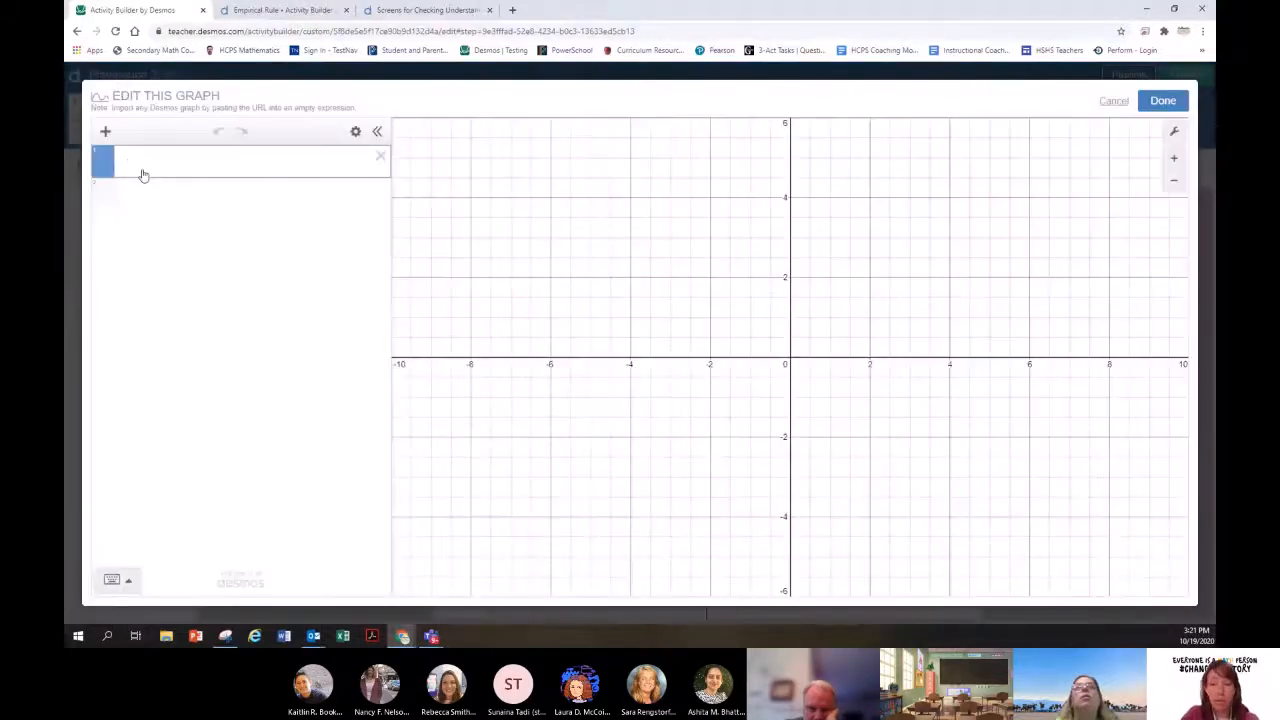
{"action": "type", "text": "y=x^"}
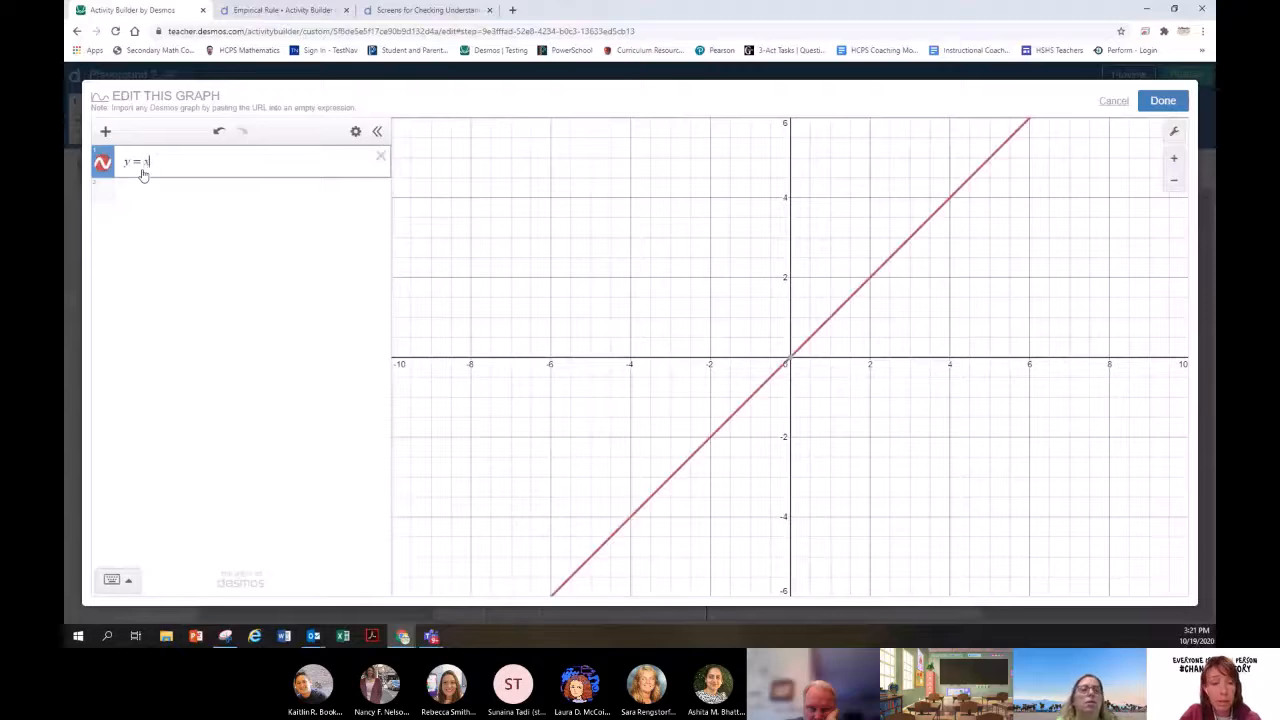
{"action": "type", "text": "2"}
{"action": "key", "text": "Right"}
{"action": "type", "text": "-"}
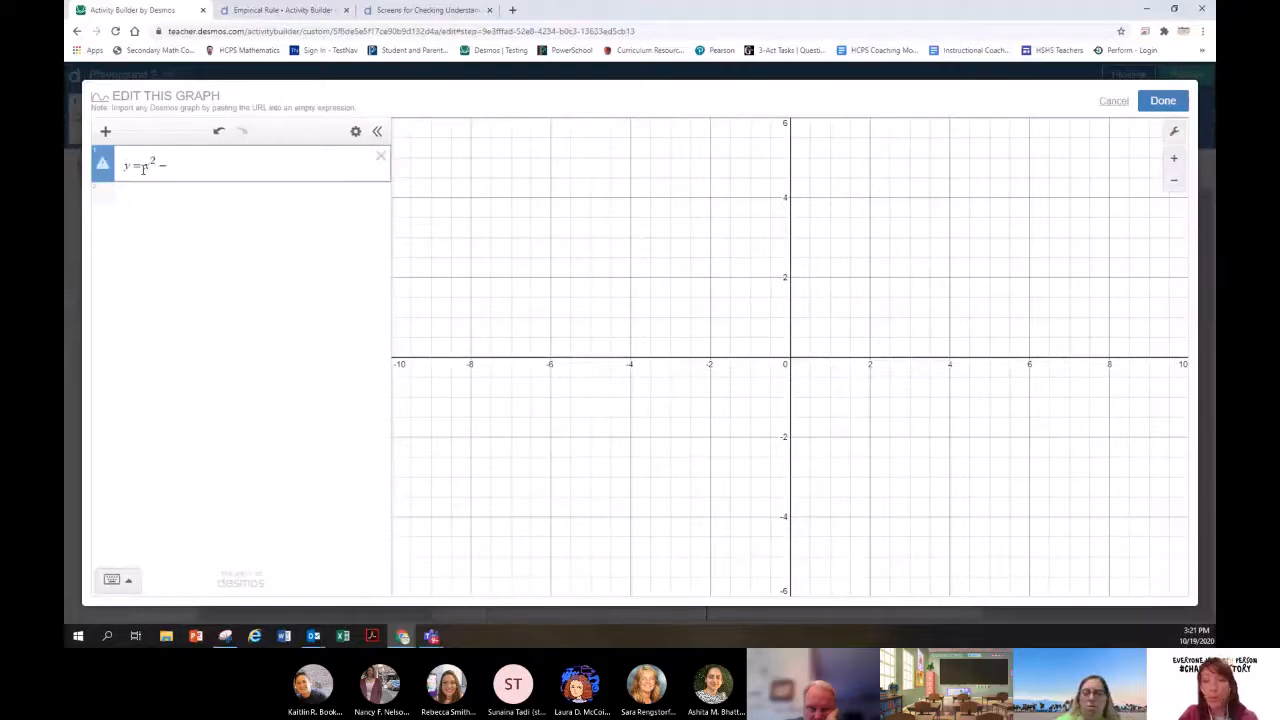
{"action": "type", "text": "2"}
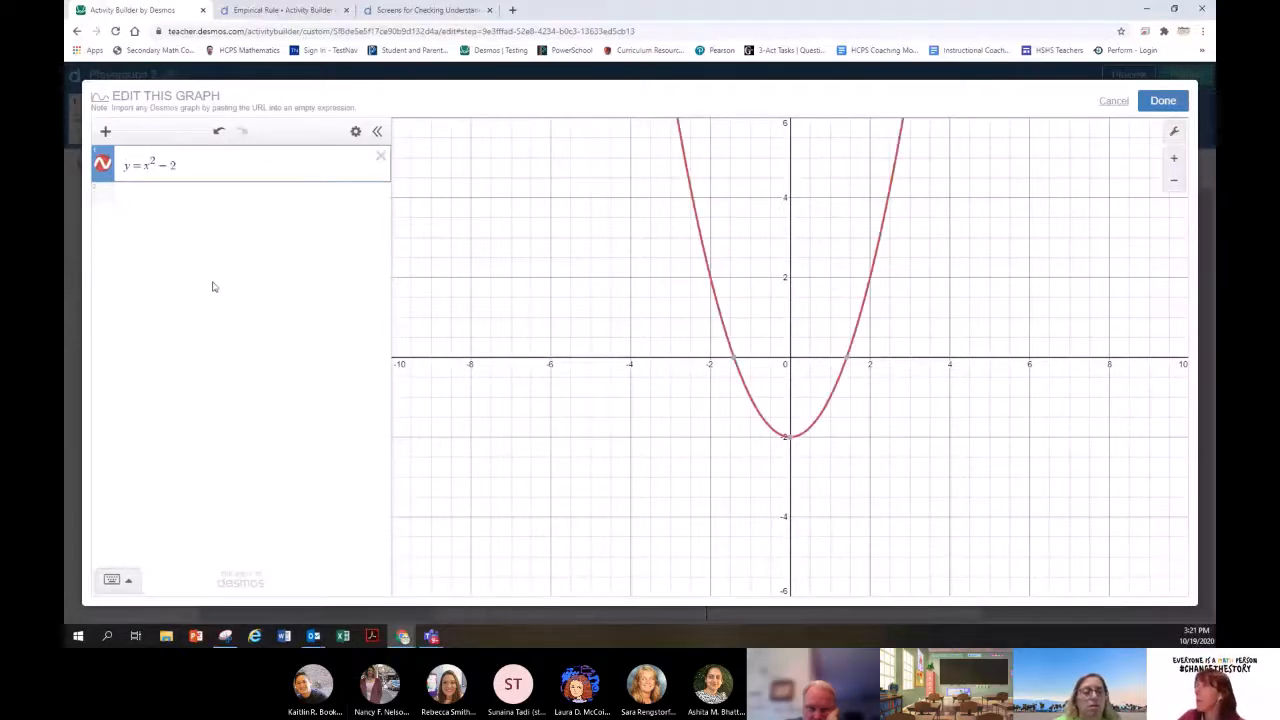
{"action": "left_click", "coordinate": [1165, 101]}
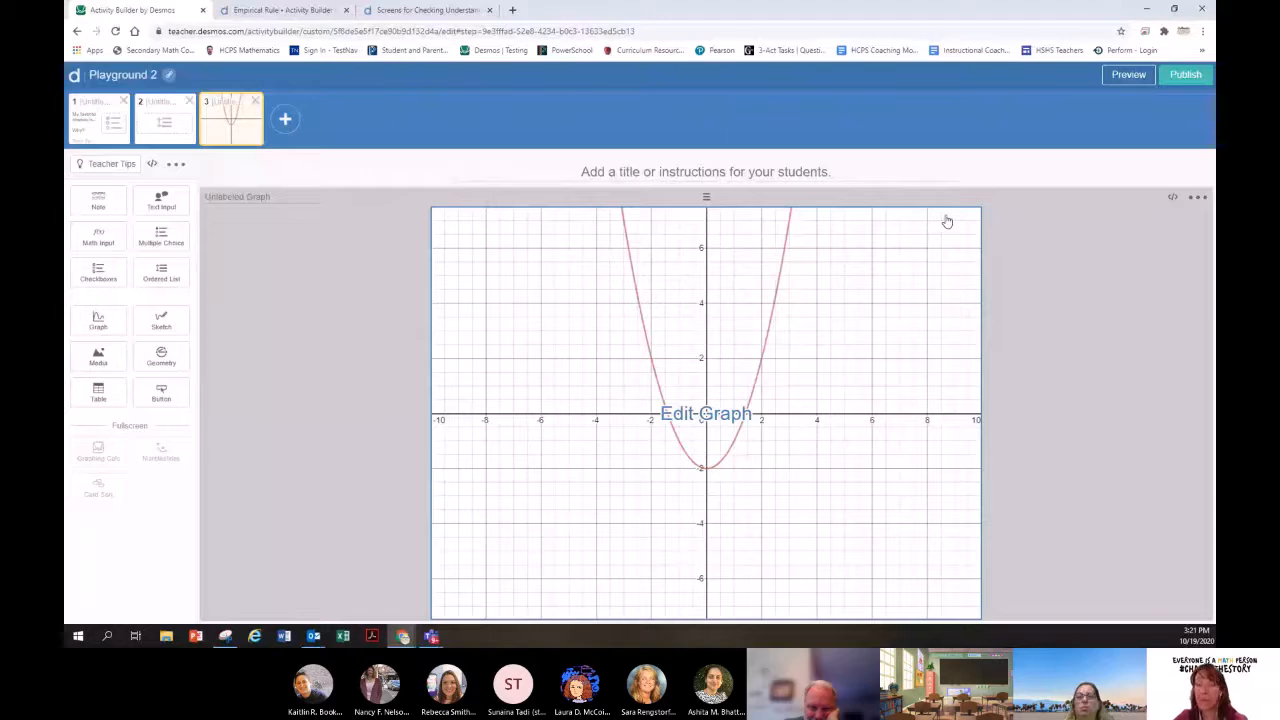
Step: Add a note and a text input beside the parabola graph, and preview the screen as a student
{"action": "left_click", "coordinate": [1128, 75]}
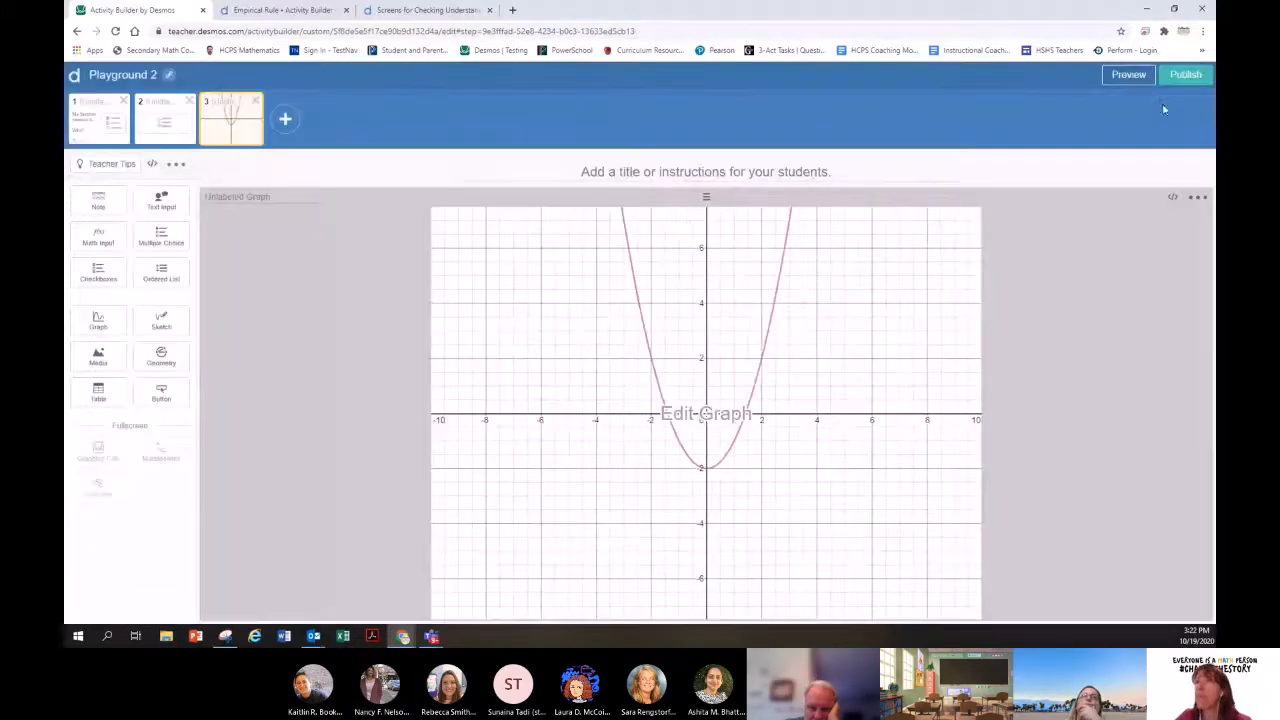
{"action": "left_click", "coordinate": [1204, 74]}
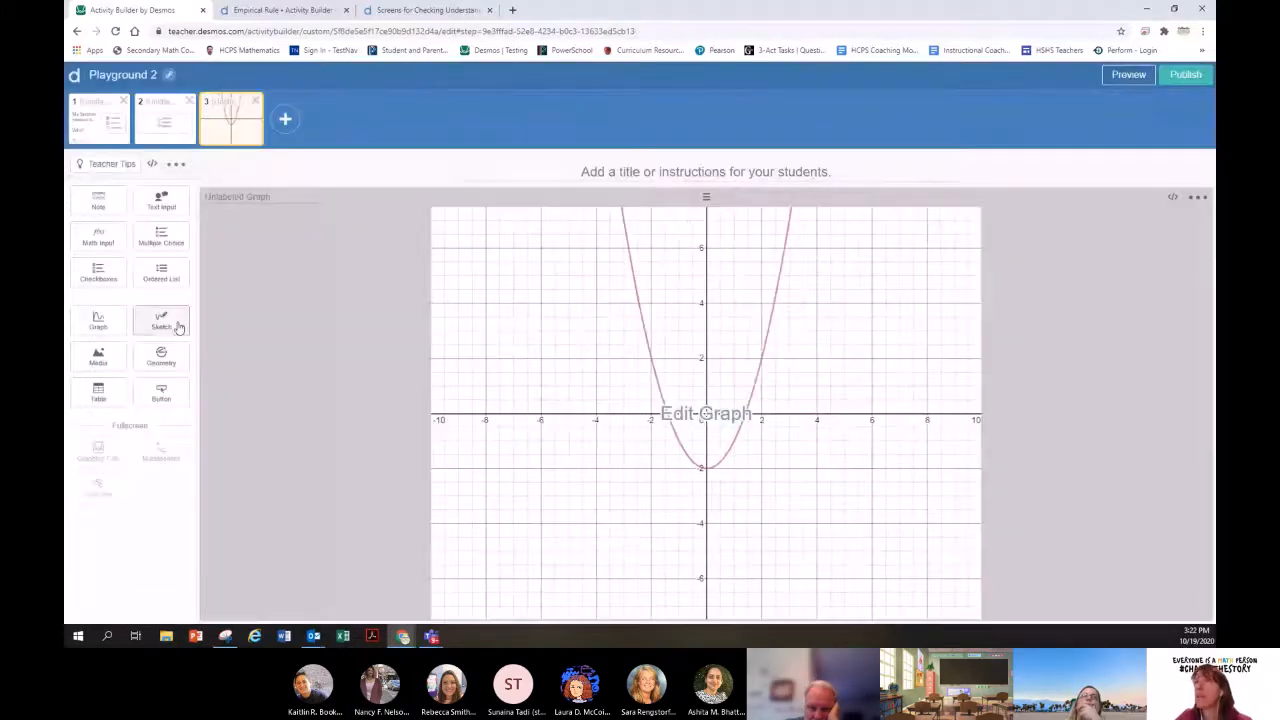
{"action": "left_click", "coordinate": [98, 203]}
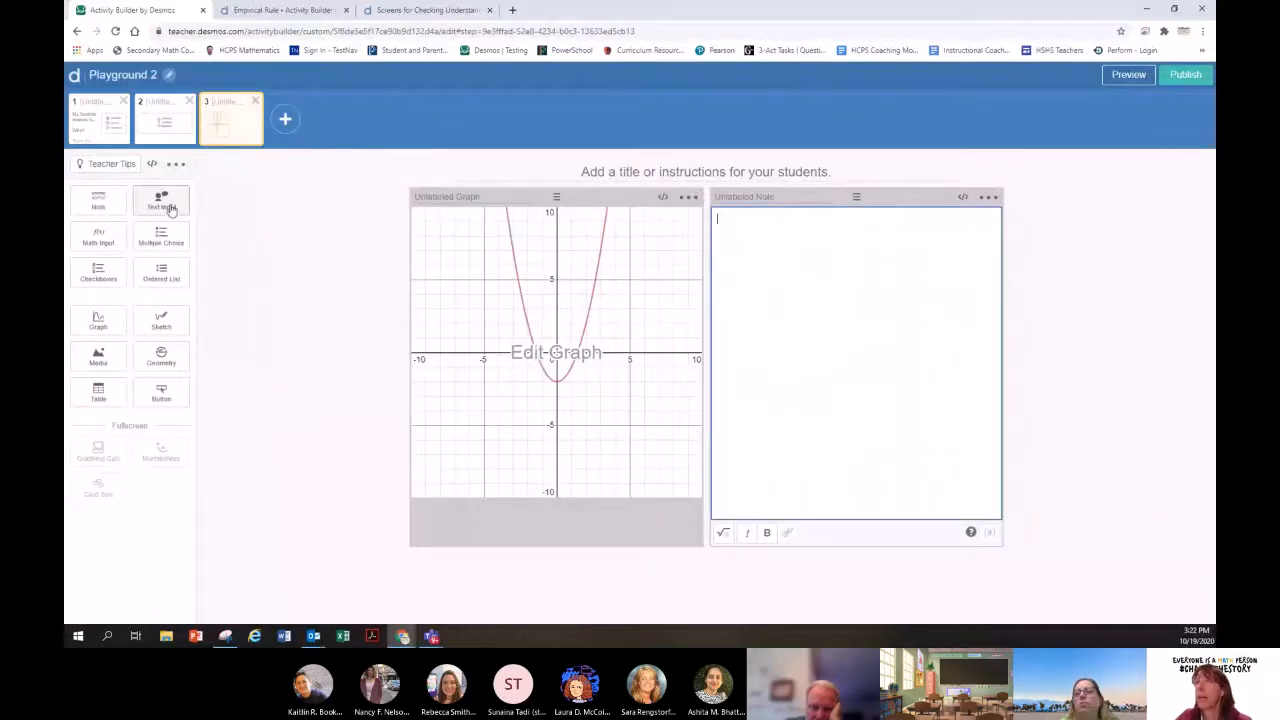
{"action": "left_click", "coordinate": [170, 205]}
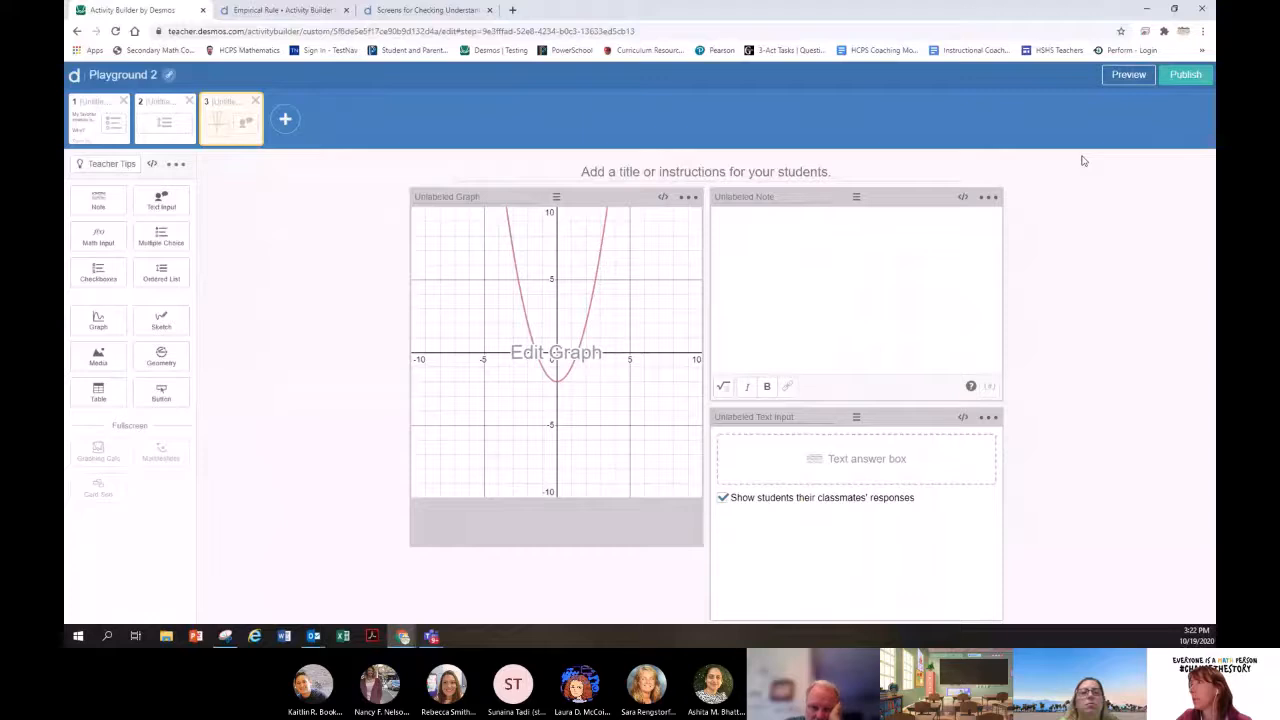
{"action": "left_click", "coordinate": [1128, 76]}
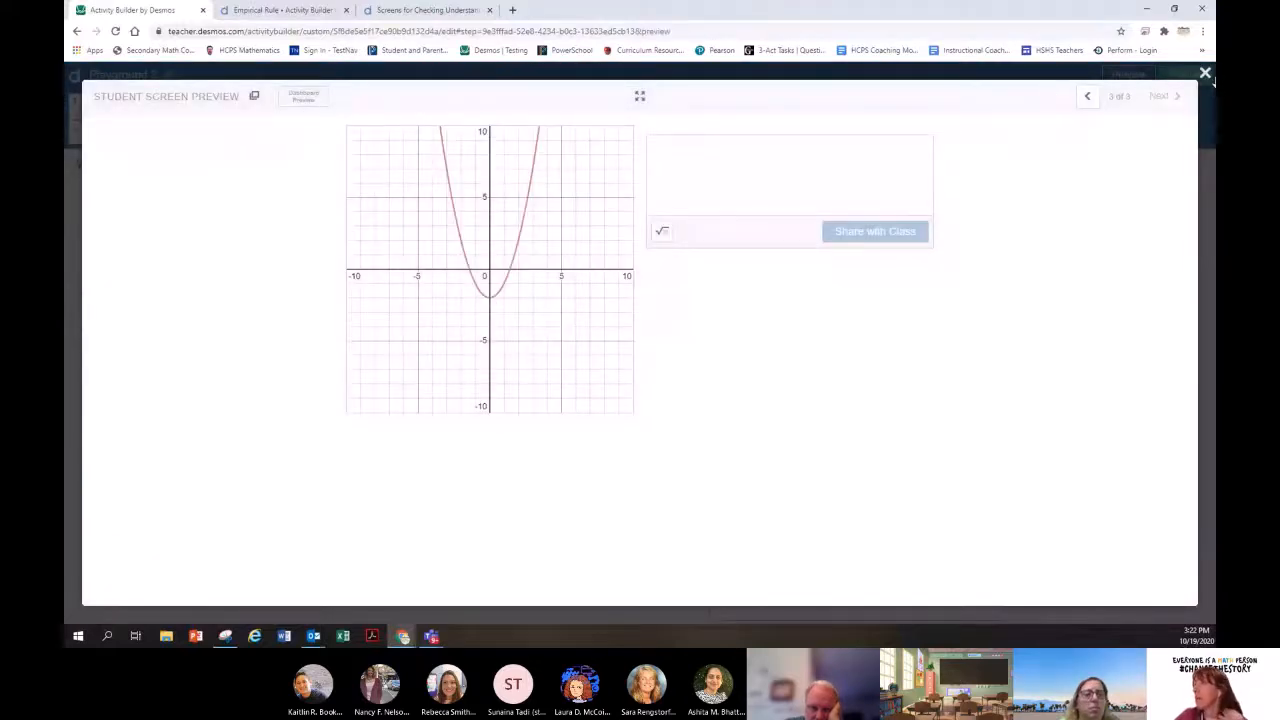
{"action": "left_click", "coordinate": [1206, 75]}
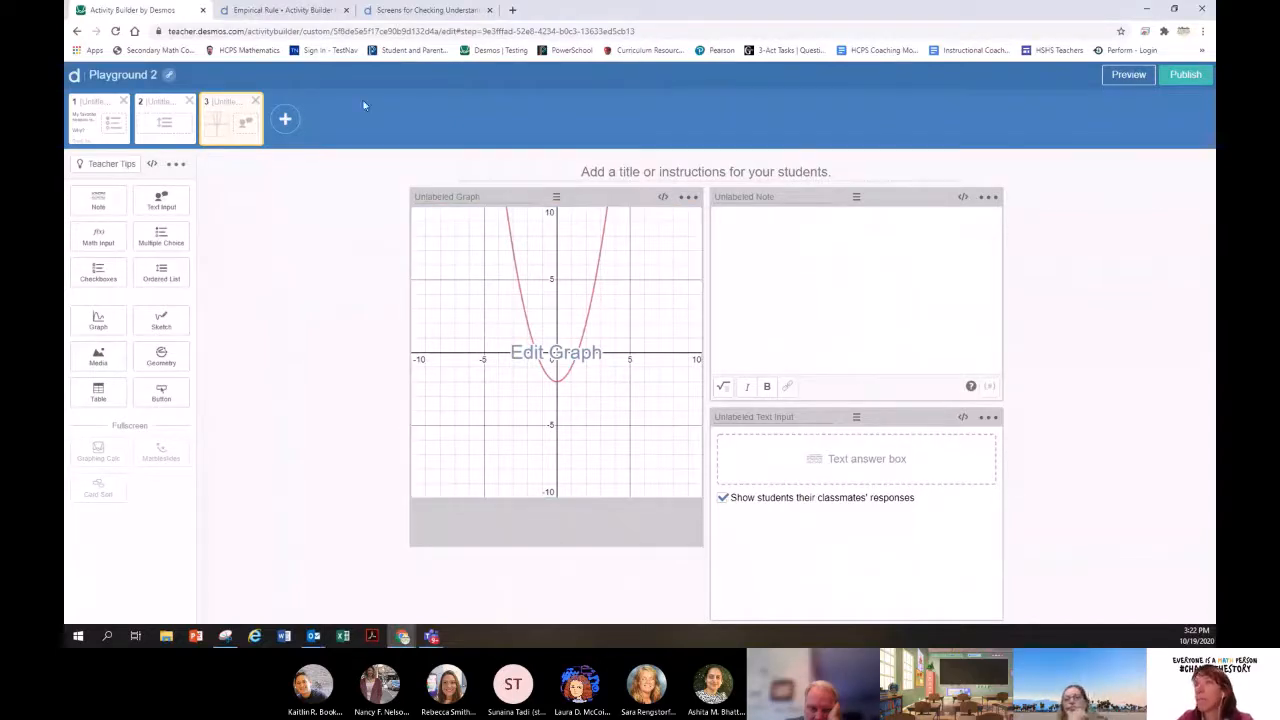
Step: Create a fourth screen with a sketch component that uses the Editable Graph background
{"action": "left_click", "coordinate": [285, 120]}
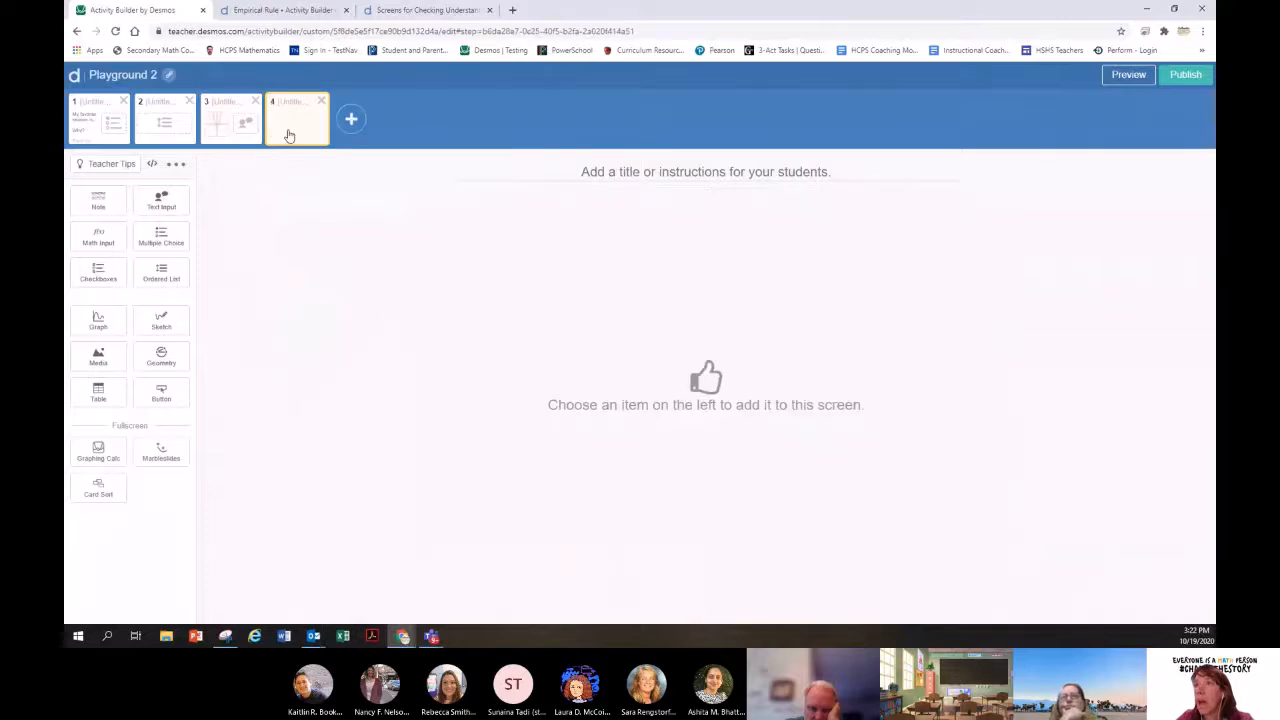
{"action": "left_click", "coordinate": [163, 320]}
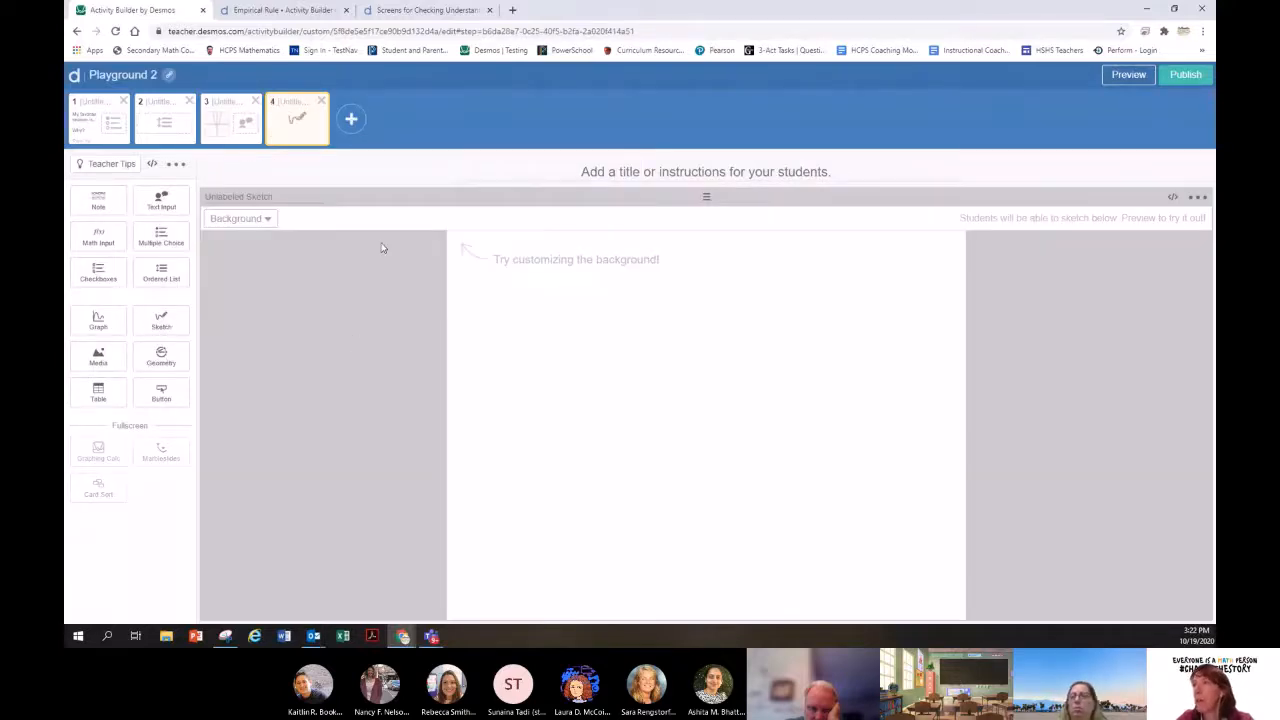
{"action": "left_click", "coordinate": [268, 220]}
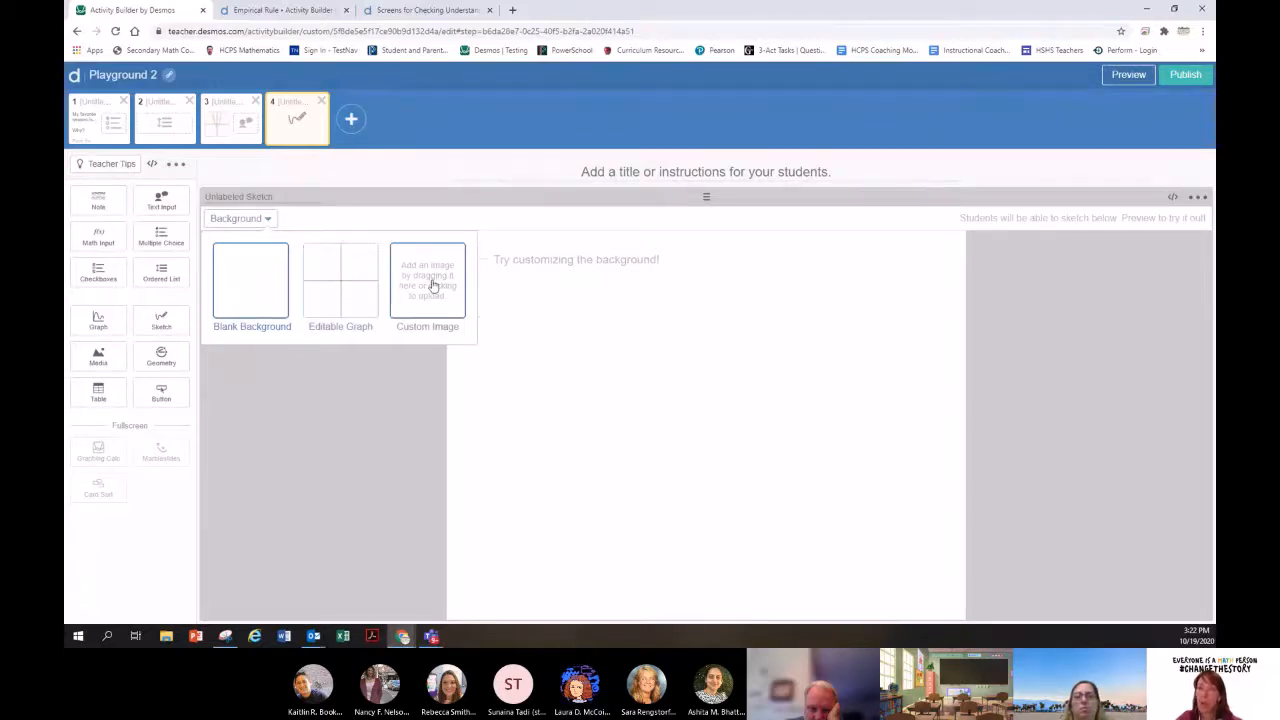
{"action": "left_click", "coordinate": [341, 289]}
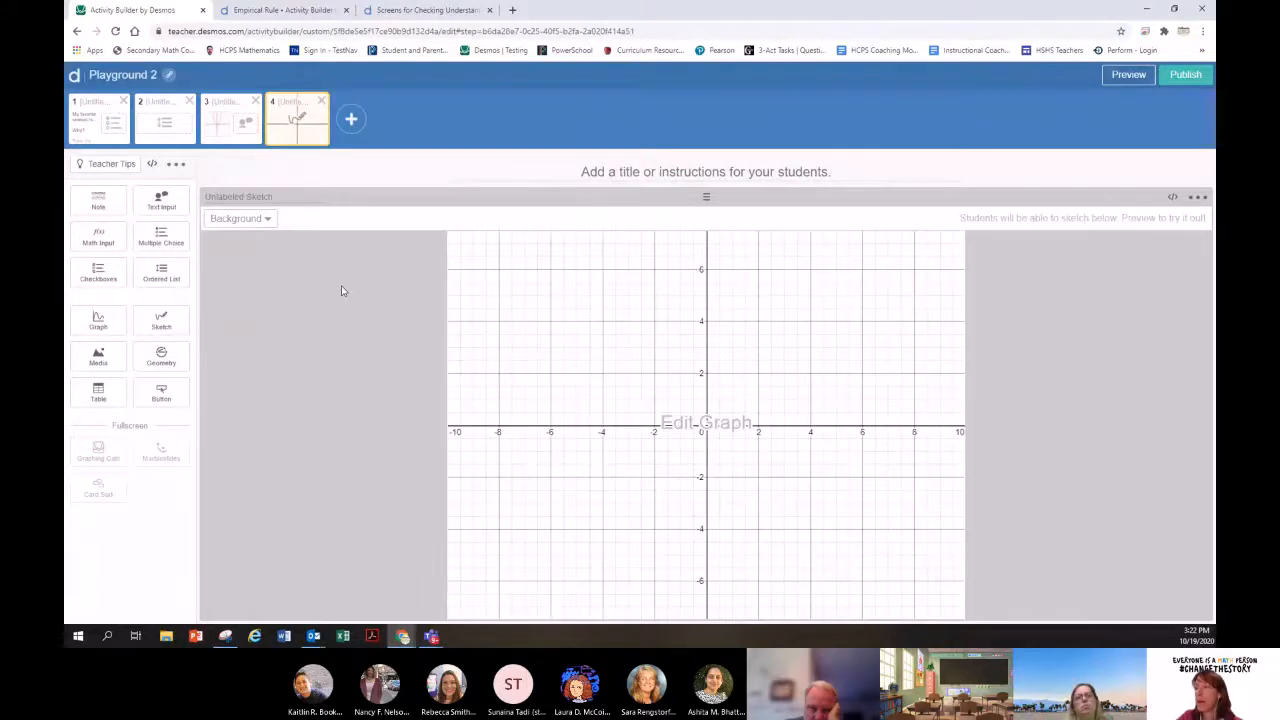
Step: Plot y = 2/(x - 3) on the sketch component's background graph
{"action": "left_click", "coordinate": [717, 427]}
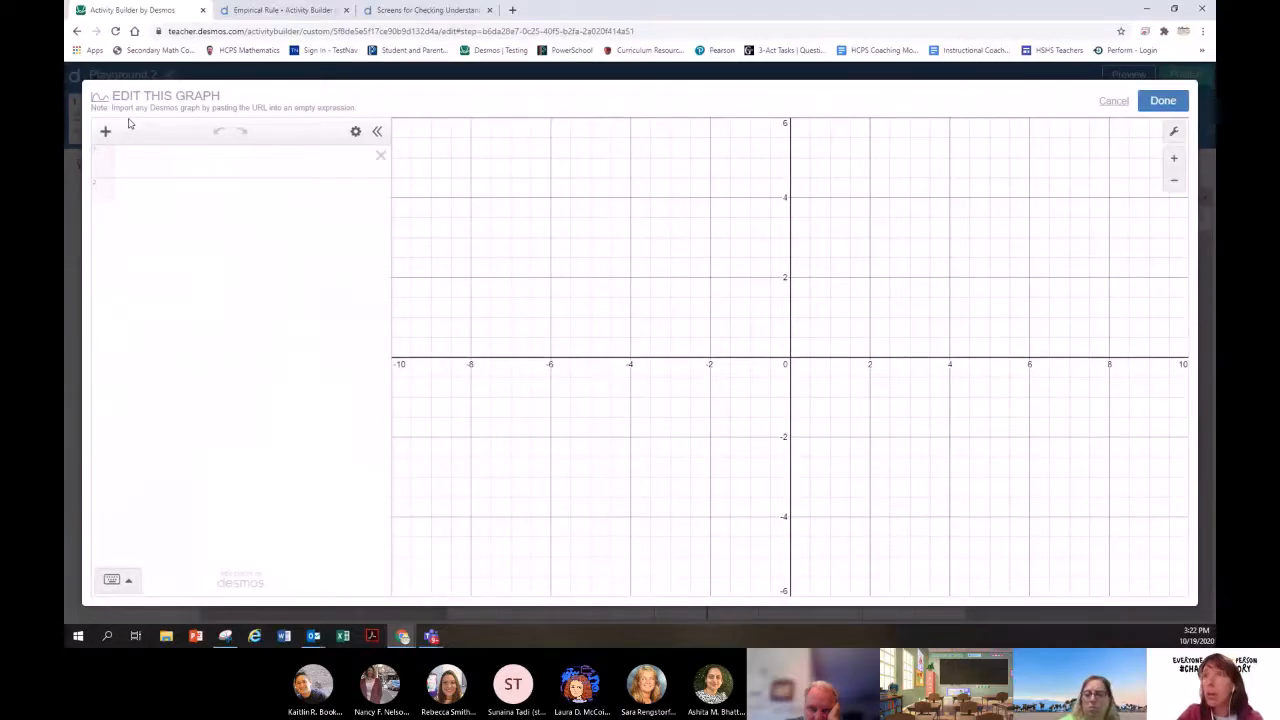
{"action": "left_click", "coordinate": [170, 160]}
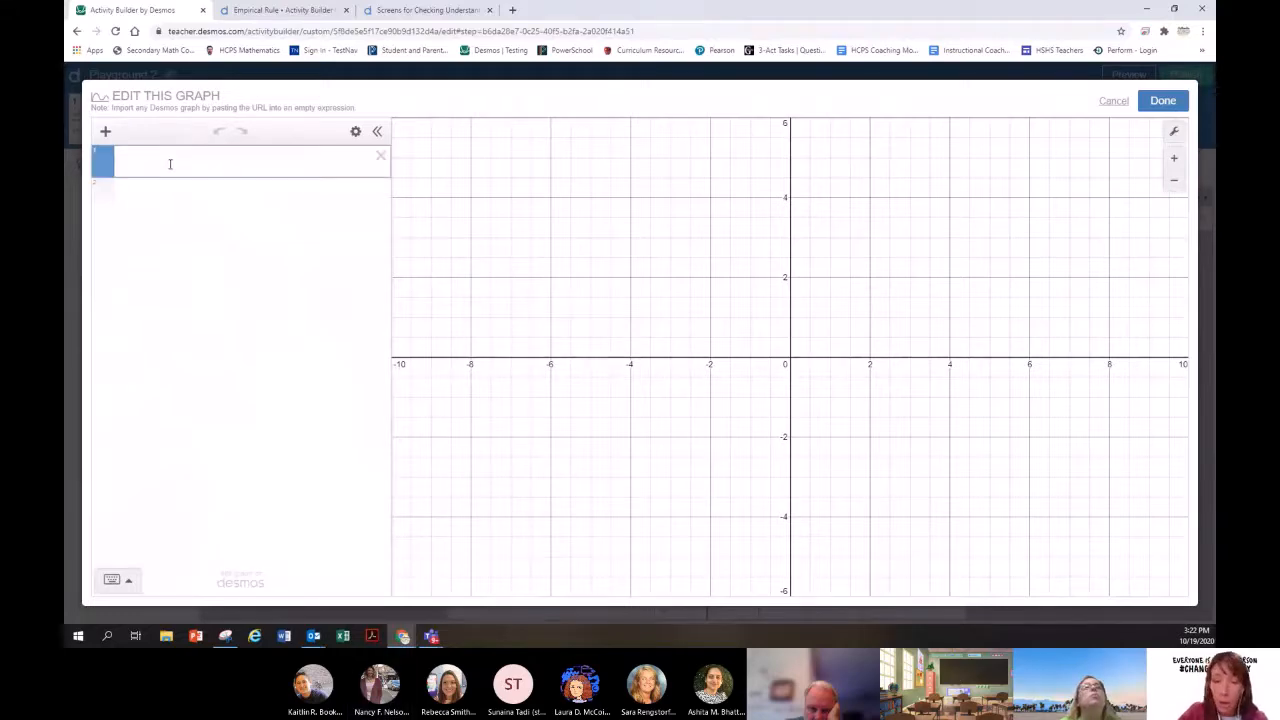
{"action": "type", "text": "y=2"}
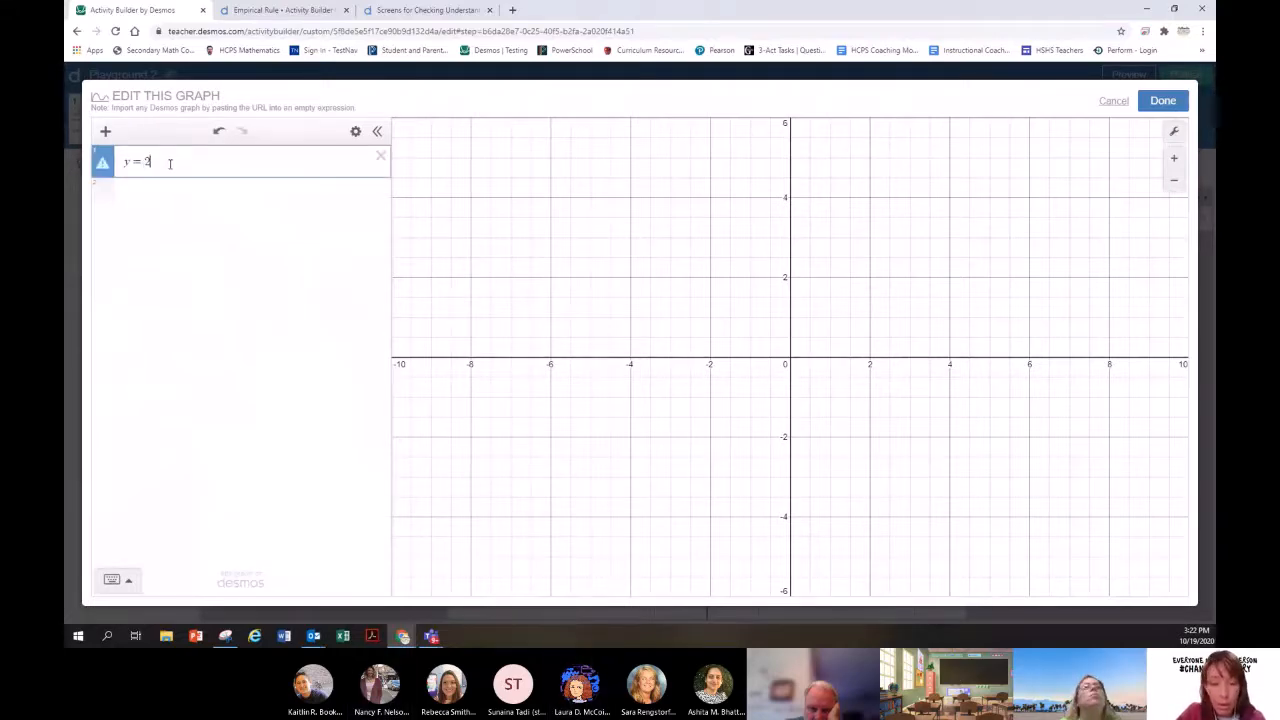
{"action": "type", "text": "/(x-3"}
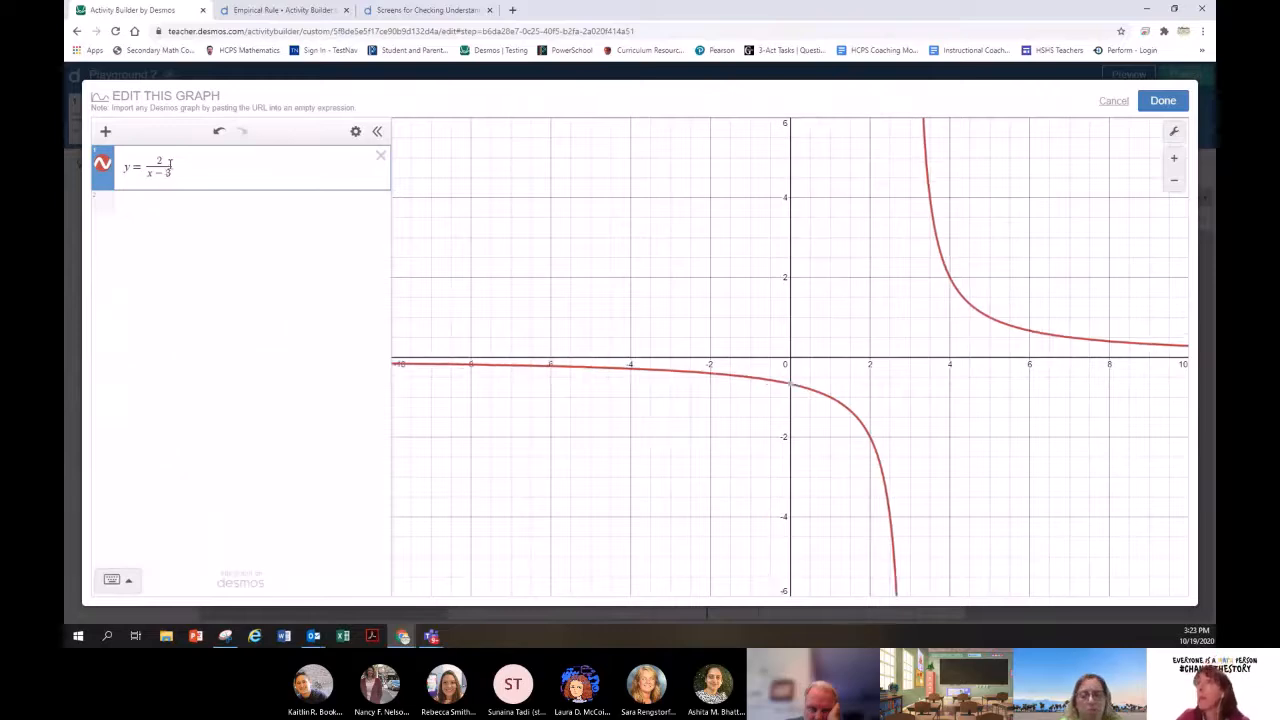
{"action": "left_click", "coordinate": [1164, 101]}
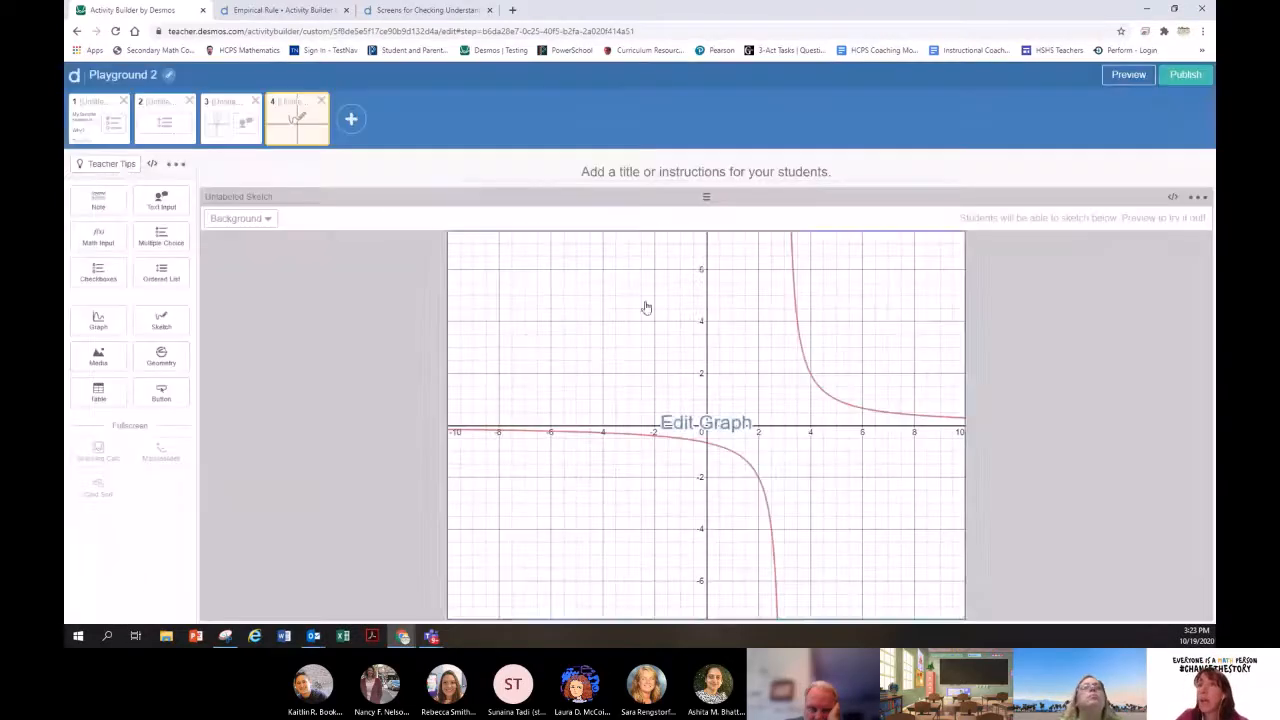
Step: Add a note beside the sketch on screen 4 reading "Draw in the asymptote"
{"action": "left_click", "coordinate": [95, 207]}
{"action": "type", "text": "Dr"}
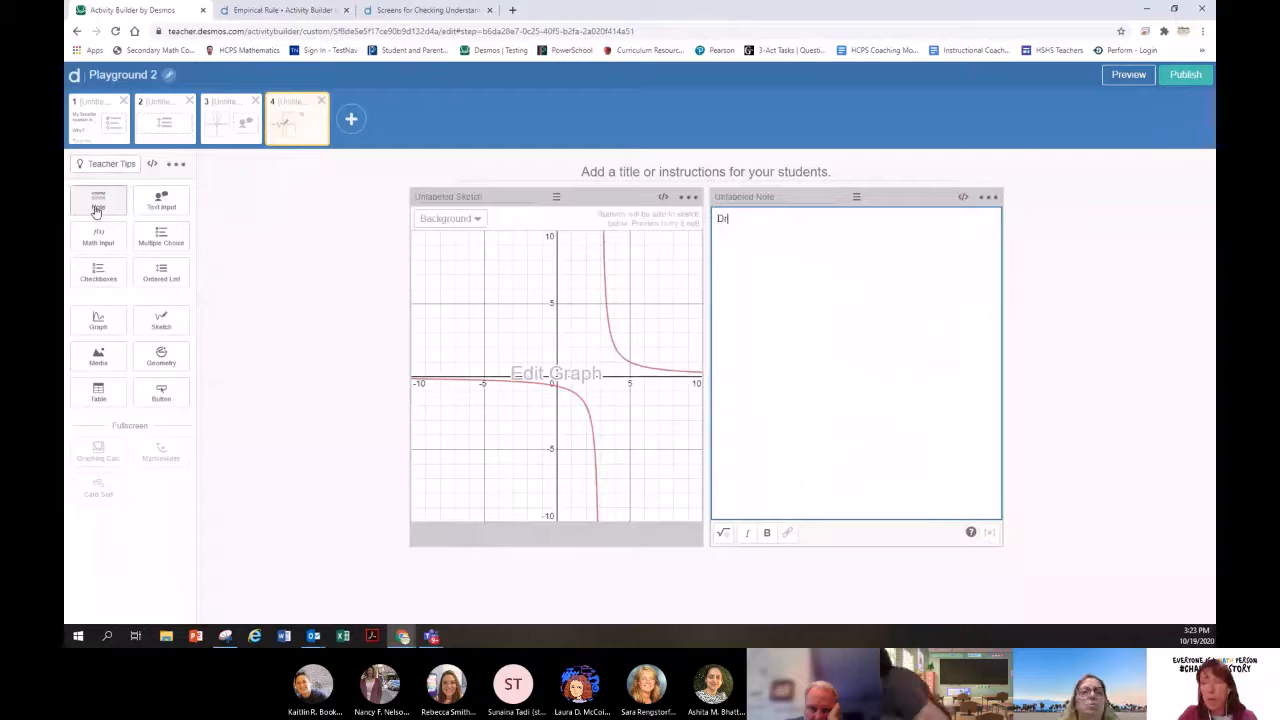
{"action": "type", "text": "aw in the asymp"}
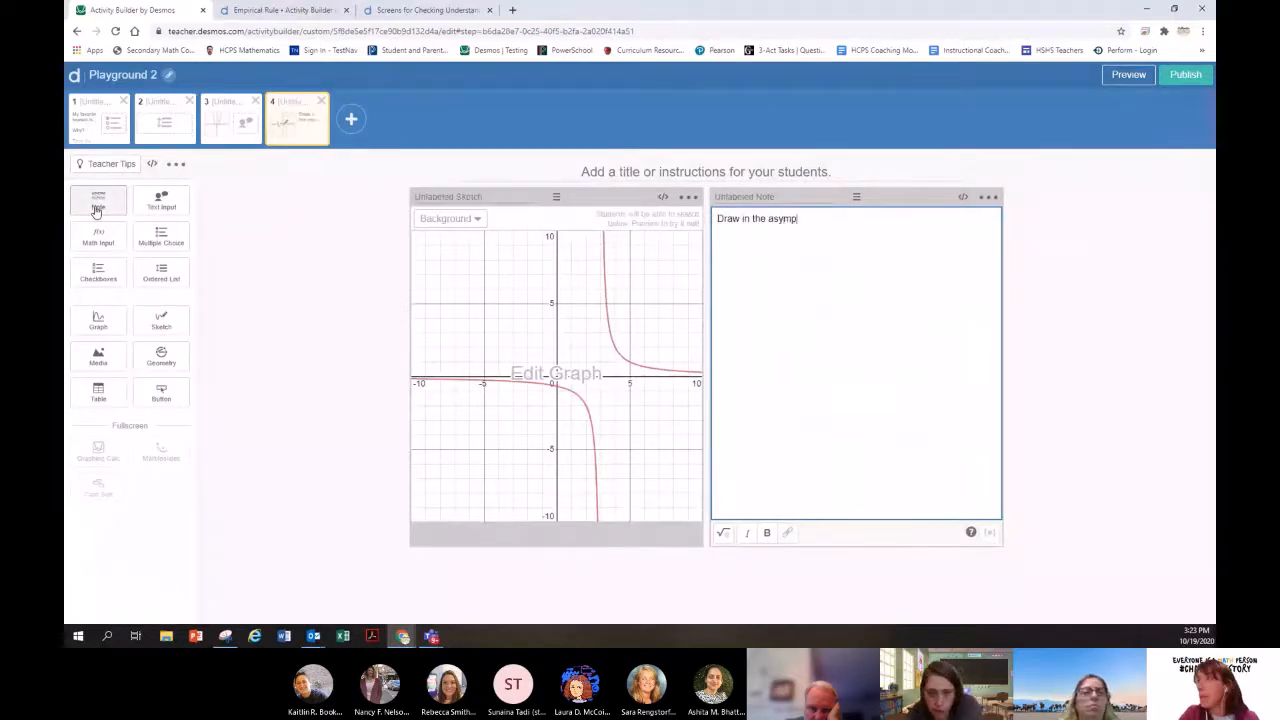
{"action": "type", "text": "tote"}
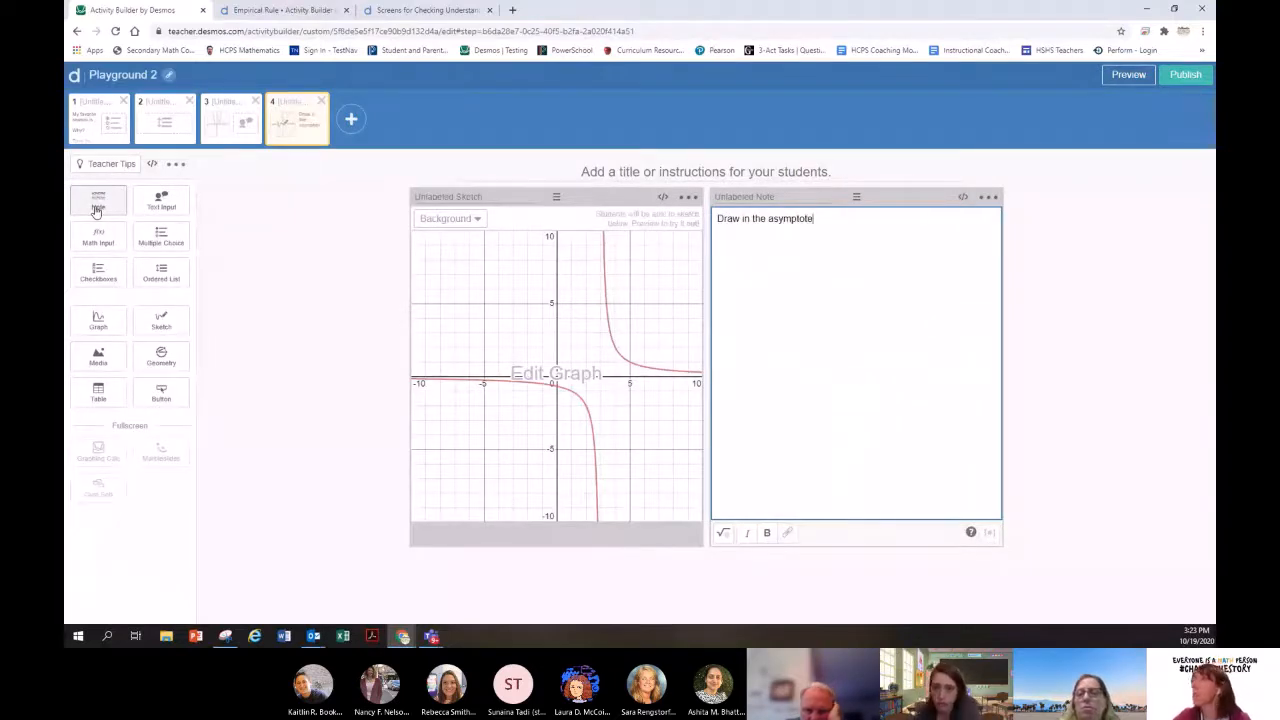
Step: Preview screen 4 as a student and draw straight lines along the curve's vertical and horizontal asymptotes
{"action": "left_click", "coordinate": [1129, 76]}
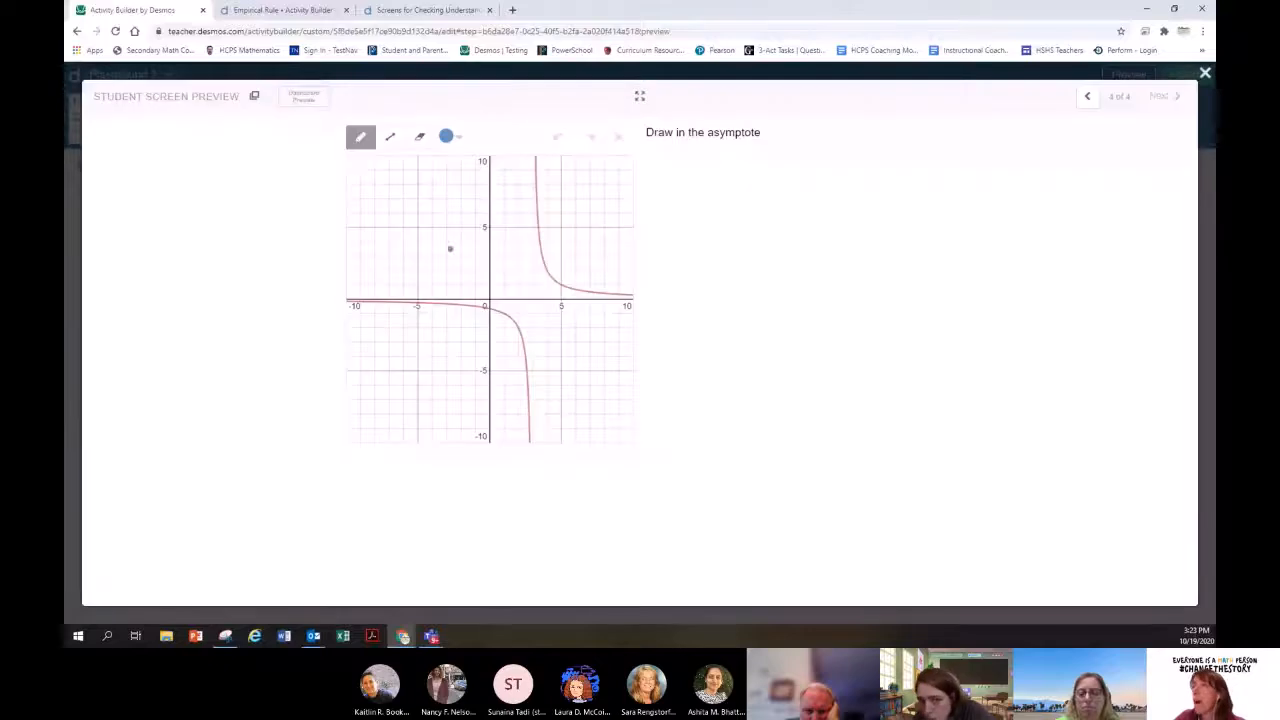
{"action": "left_click", "coordinate": [390, 136]}
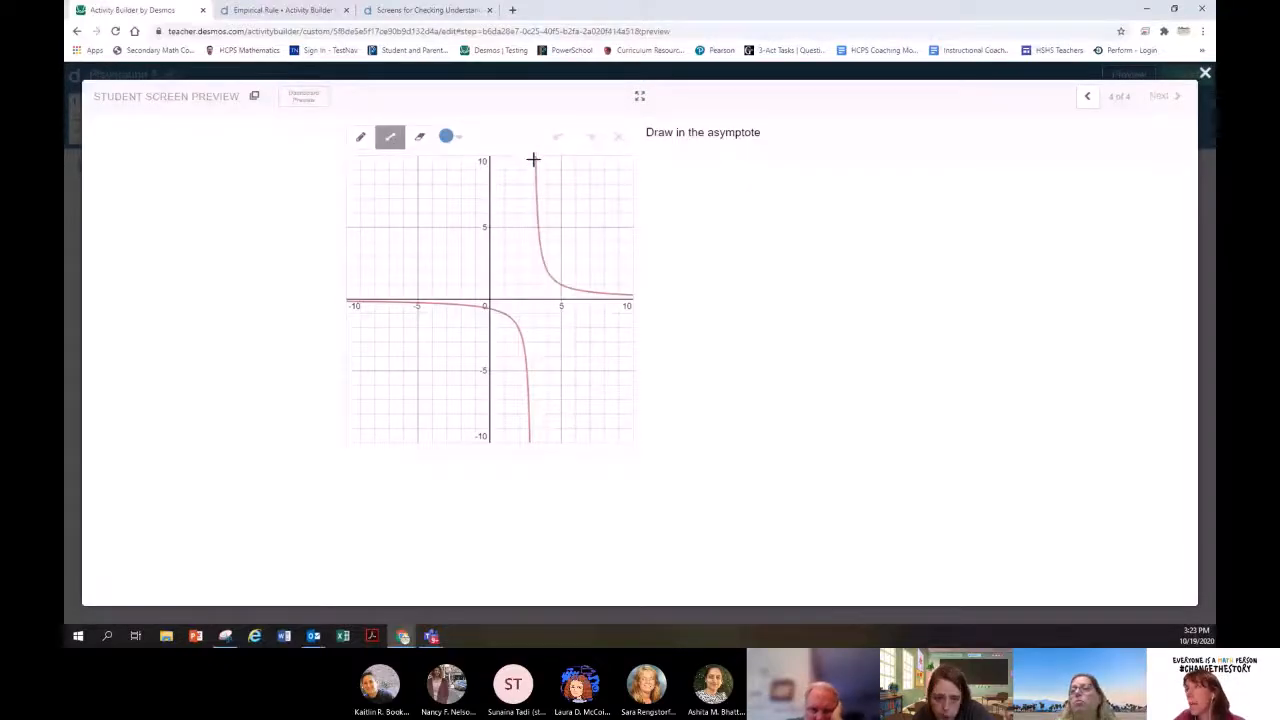
{"action": "left_click_drag", "start_coordinate": [532, 172], "coordinate": [532, 440]}
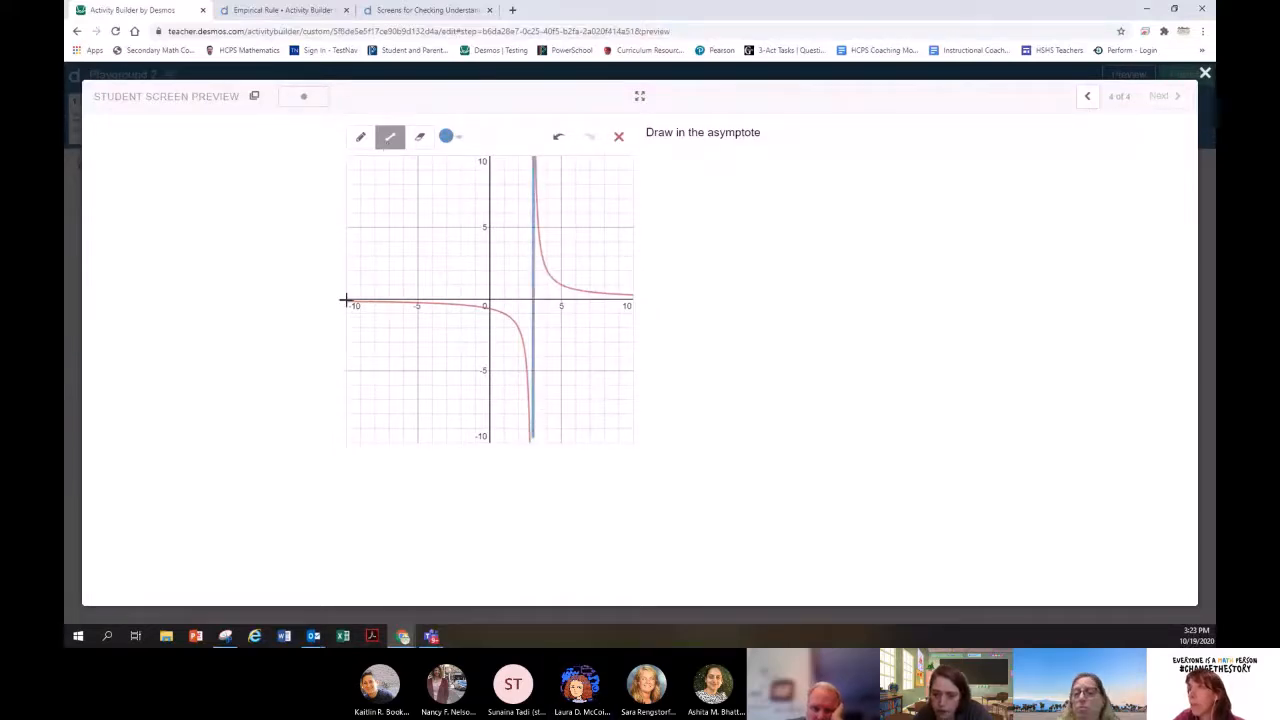
{"action": "left_click_drag", "start_coordinate": [346, 300], "coordinate": [634, 301]}
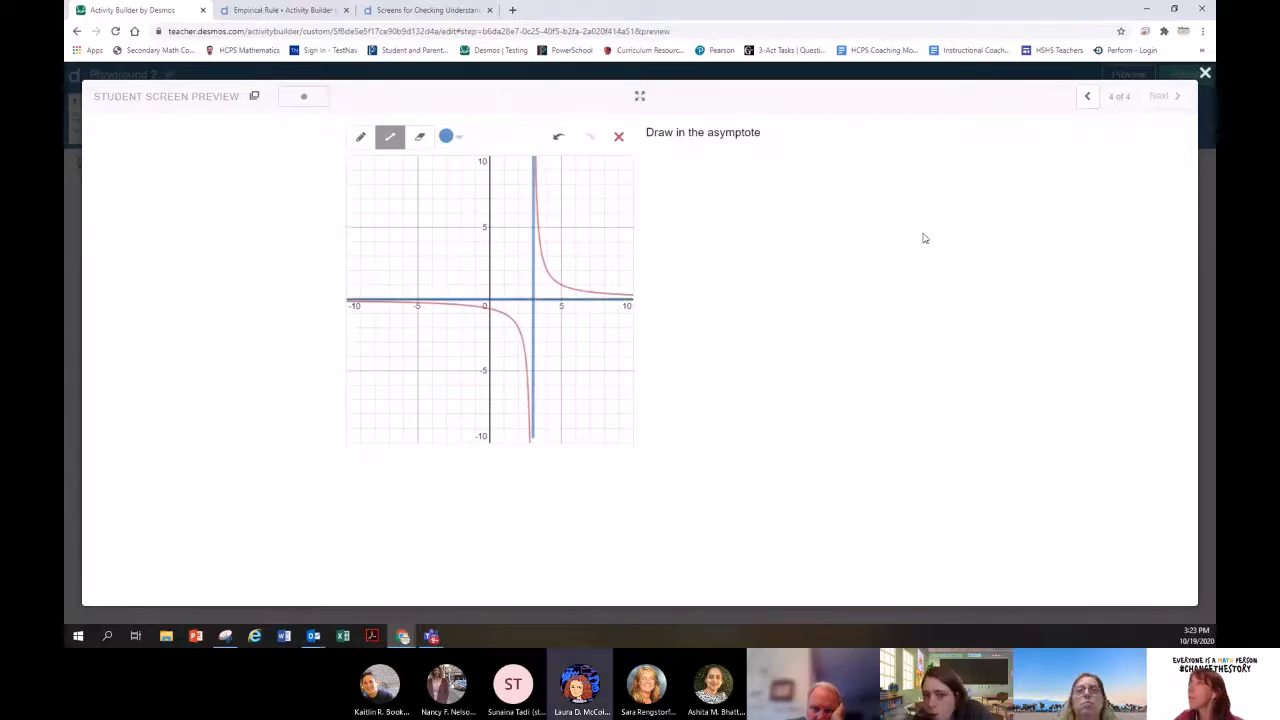
{"action": "left_click", "coordinate": [1205, 75]}
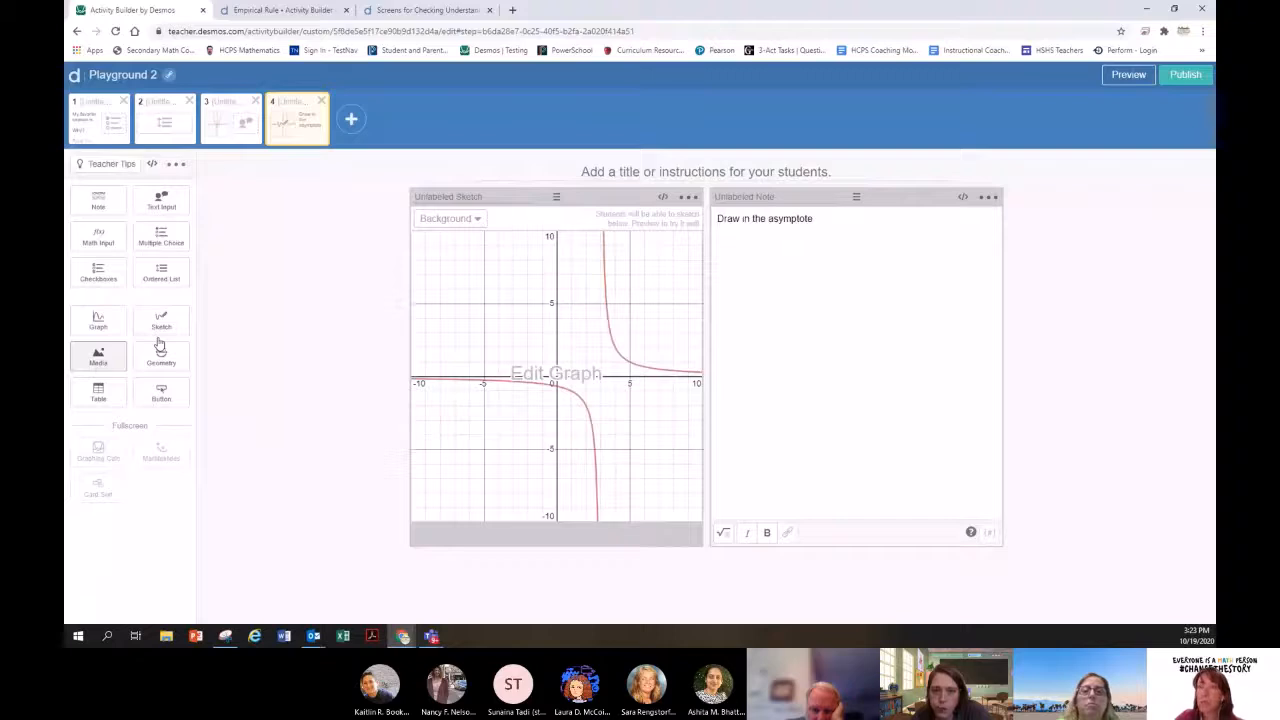
{"action": "left_click", "coordinate": [481, 222]}
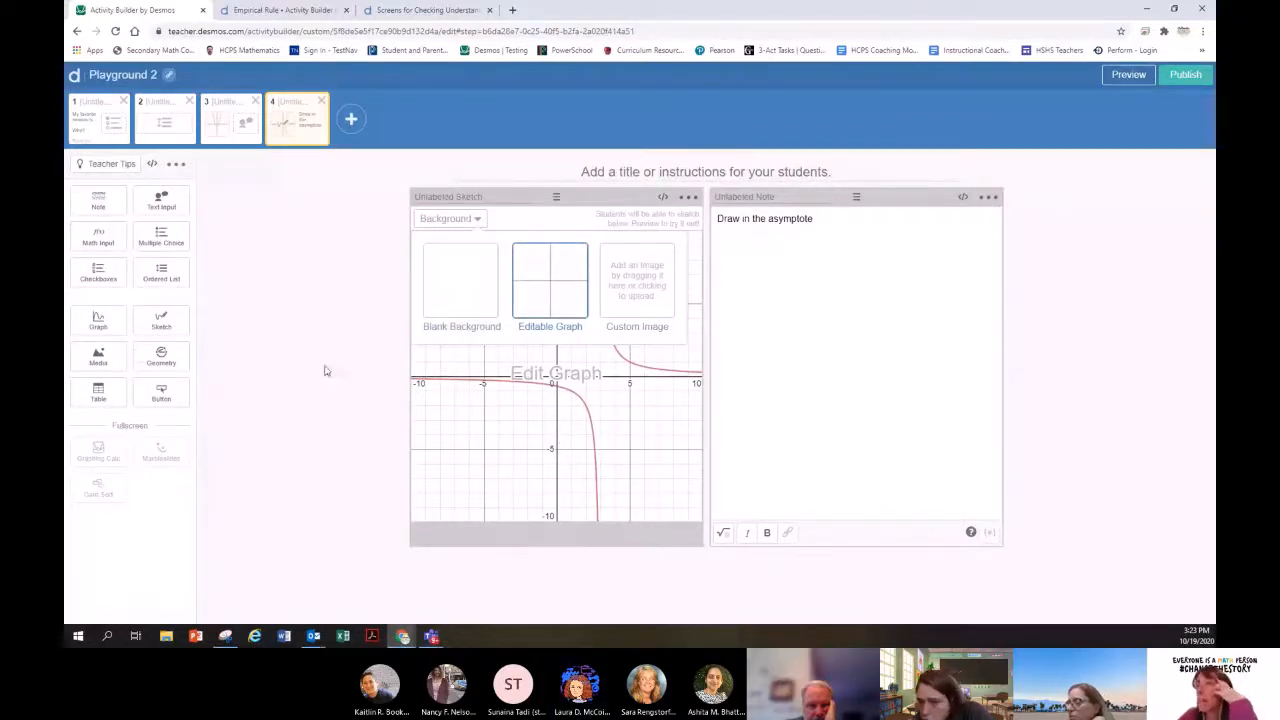
Step: Create a fifth screen with a media component and upload the Capture image from the Desktop folder into it
{"action": "left_click", "coordinate": [351, 120]}
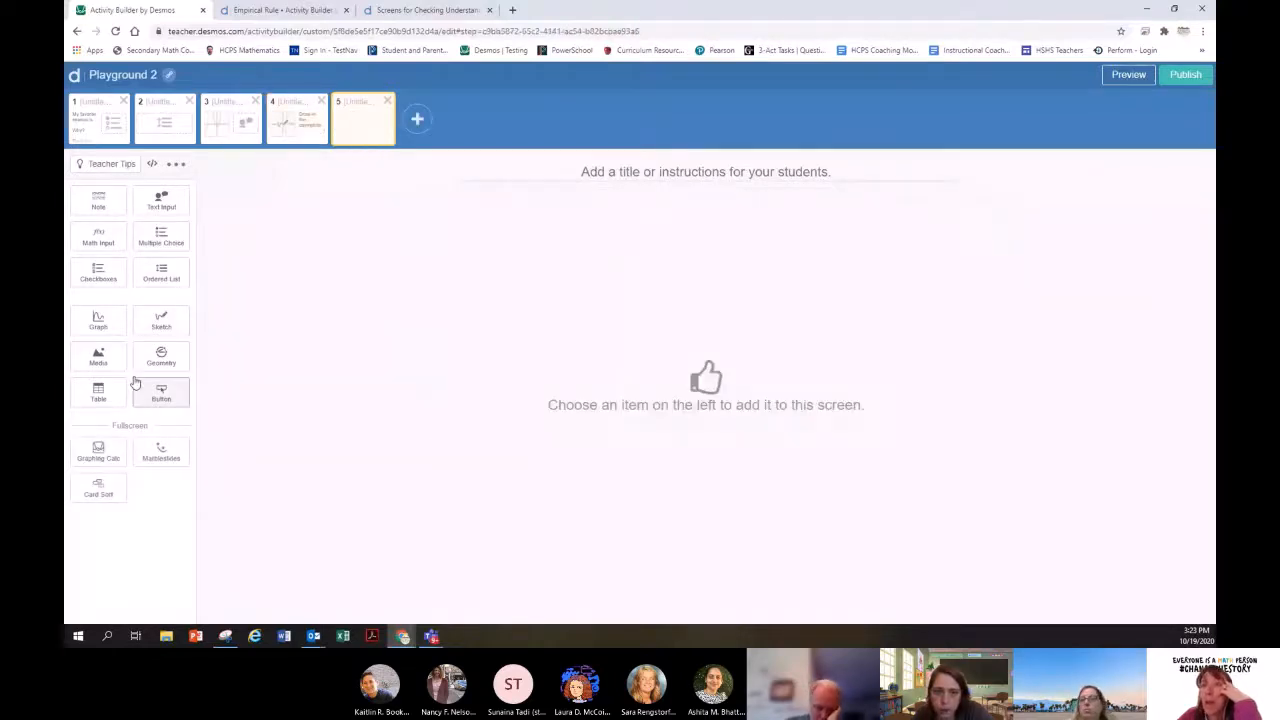
{"action": "left_click", "coordinate": [95, 357]}
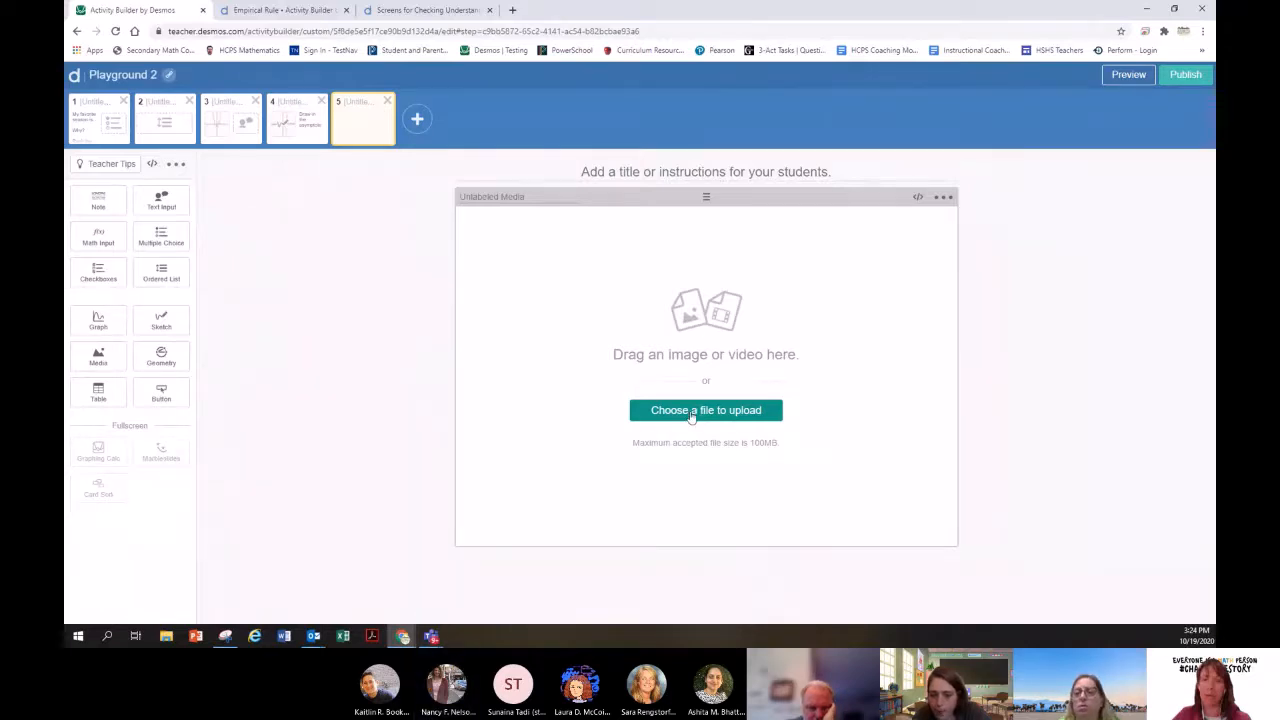
{"action": "left_click", "coordinate": [691, 416]}
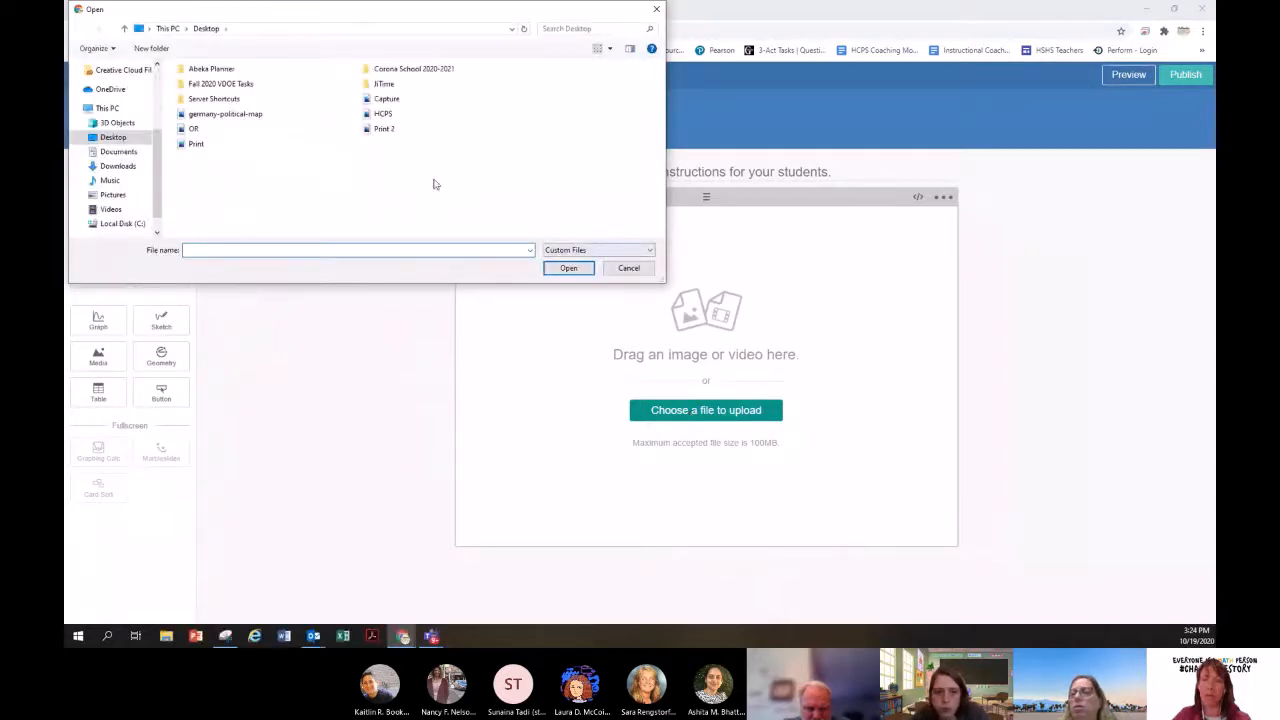
{"action": "left_click", "coordinate": [386, 98]}
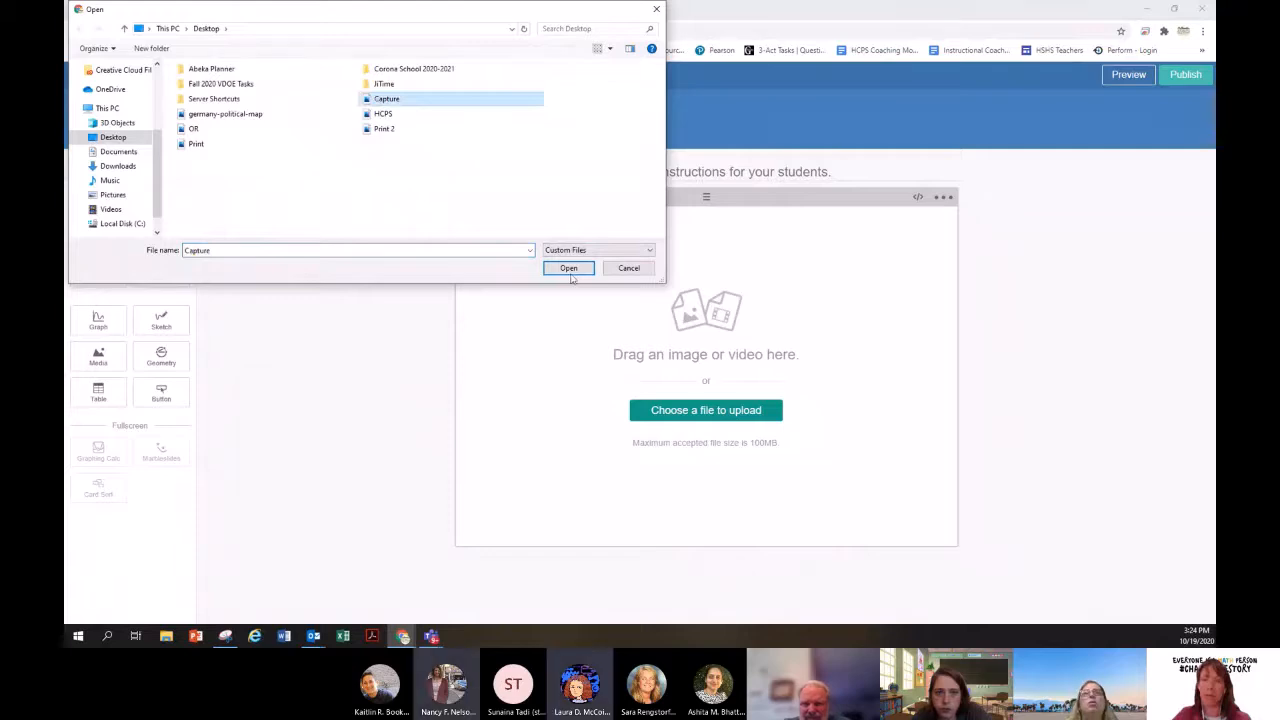
{"action": "left_click", "coordinate": [568, 268]}
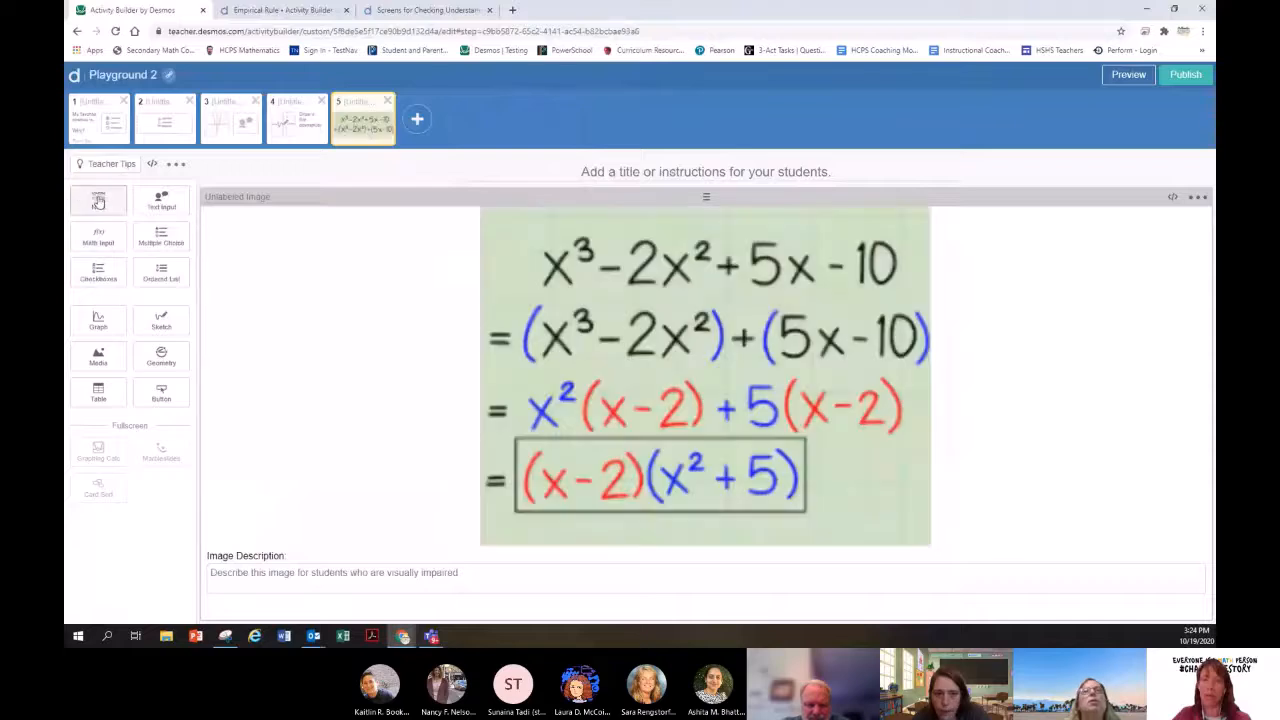
Step: Add an empty note beside the uploaded image and title the screen "Factoring by Grouping"
{"action": "left_click", "coordinate": [98, 202]}
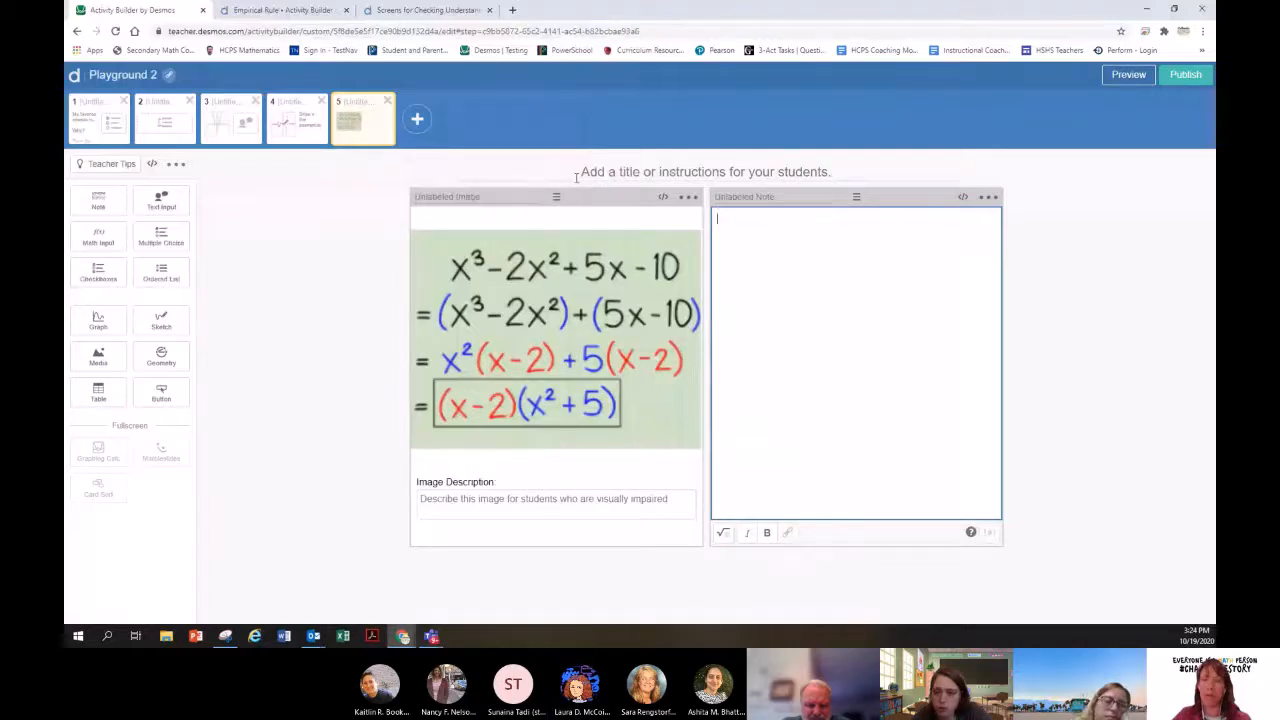
{"action": "left_click", "coordinate": [676, 174]}
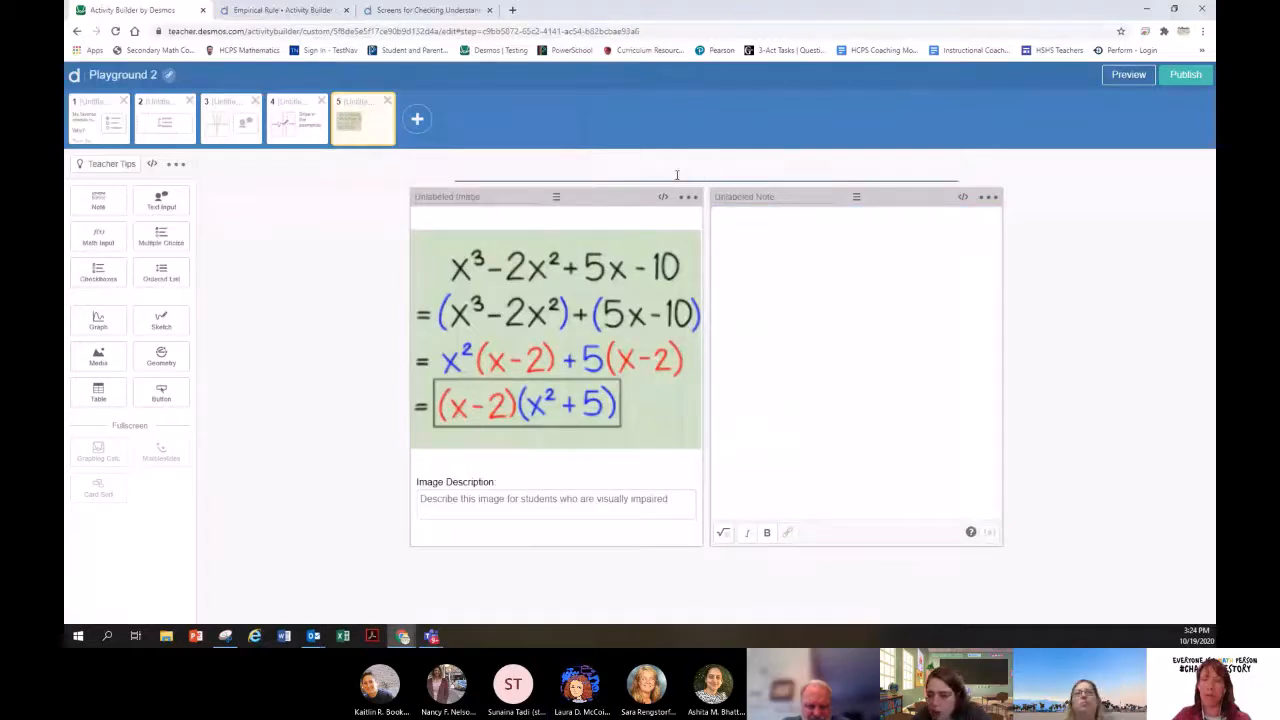
{"action": "type", "text": "Factoring b"}
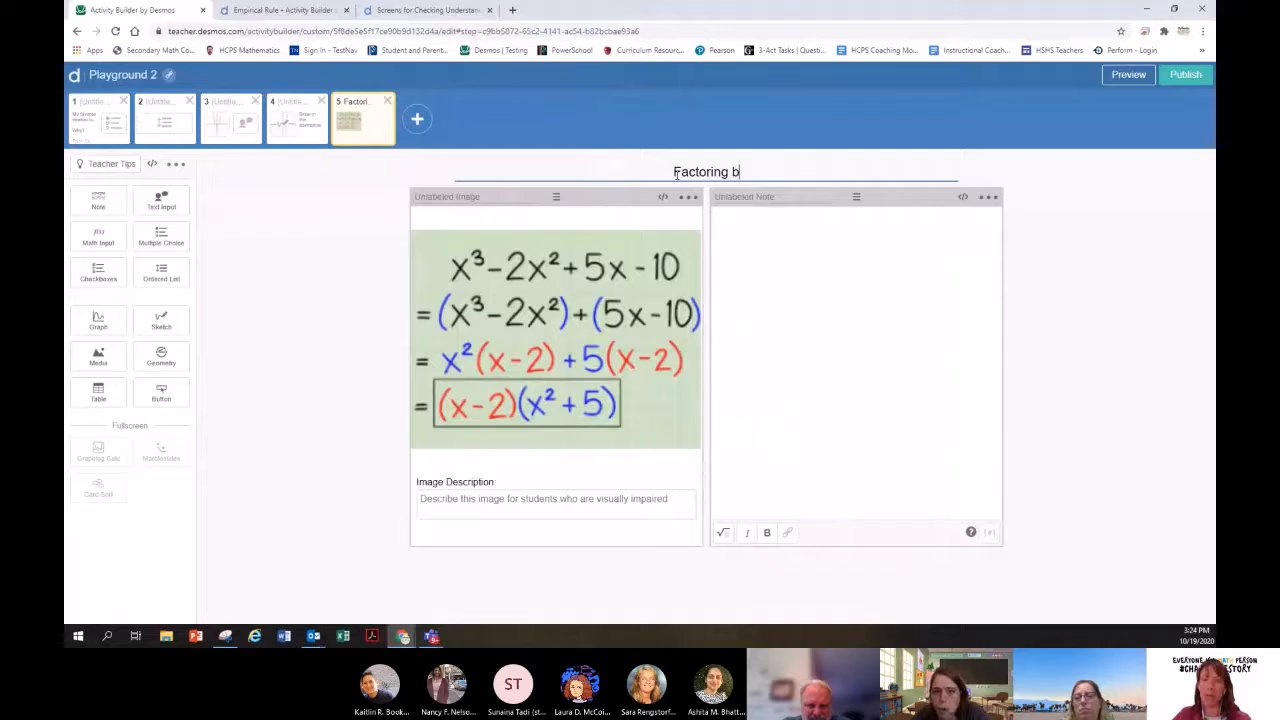
{"action": "type", "text": "y Grou"}
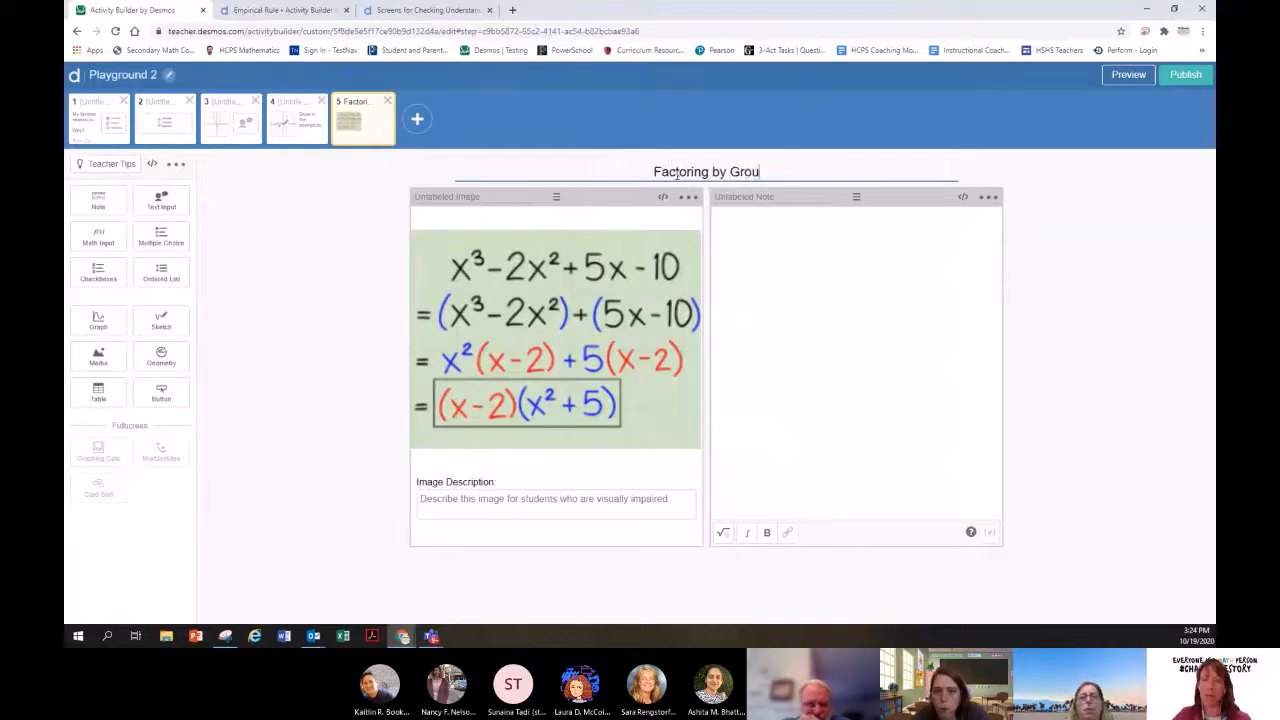
{"action": "type", "text": "ping"}
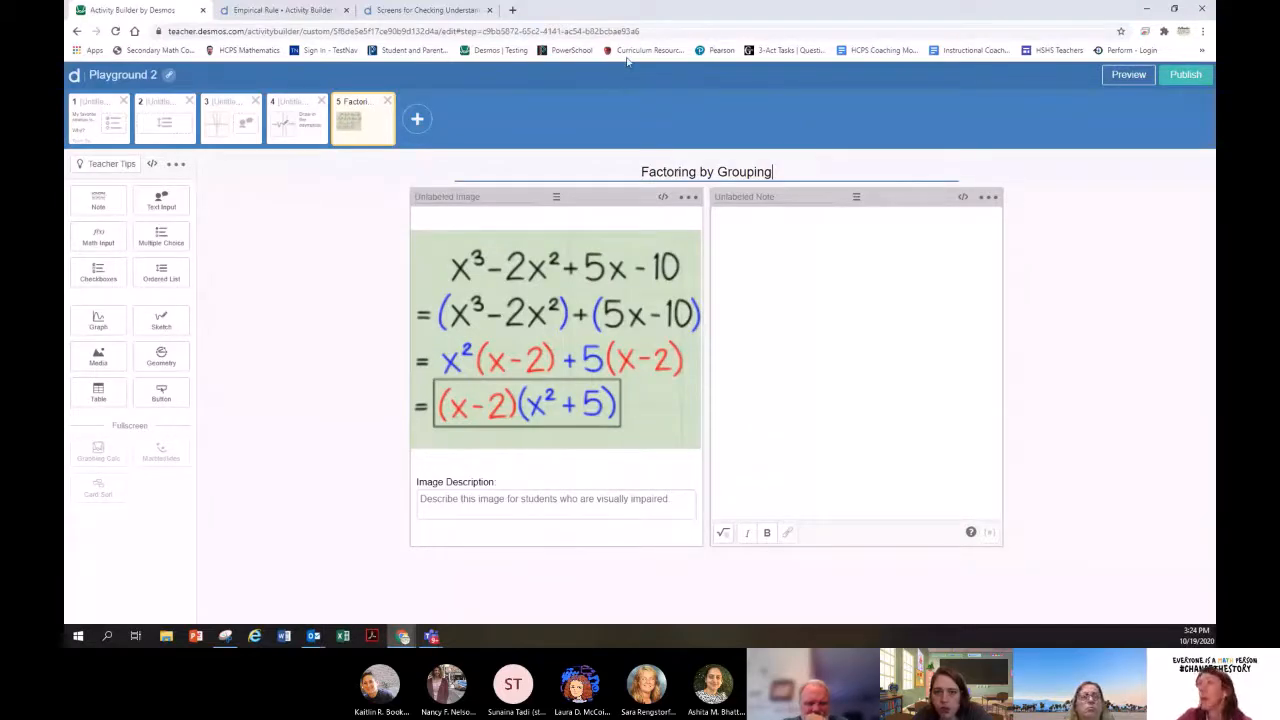
{"action": "left_click", "coordinate": [810, 297]}
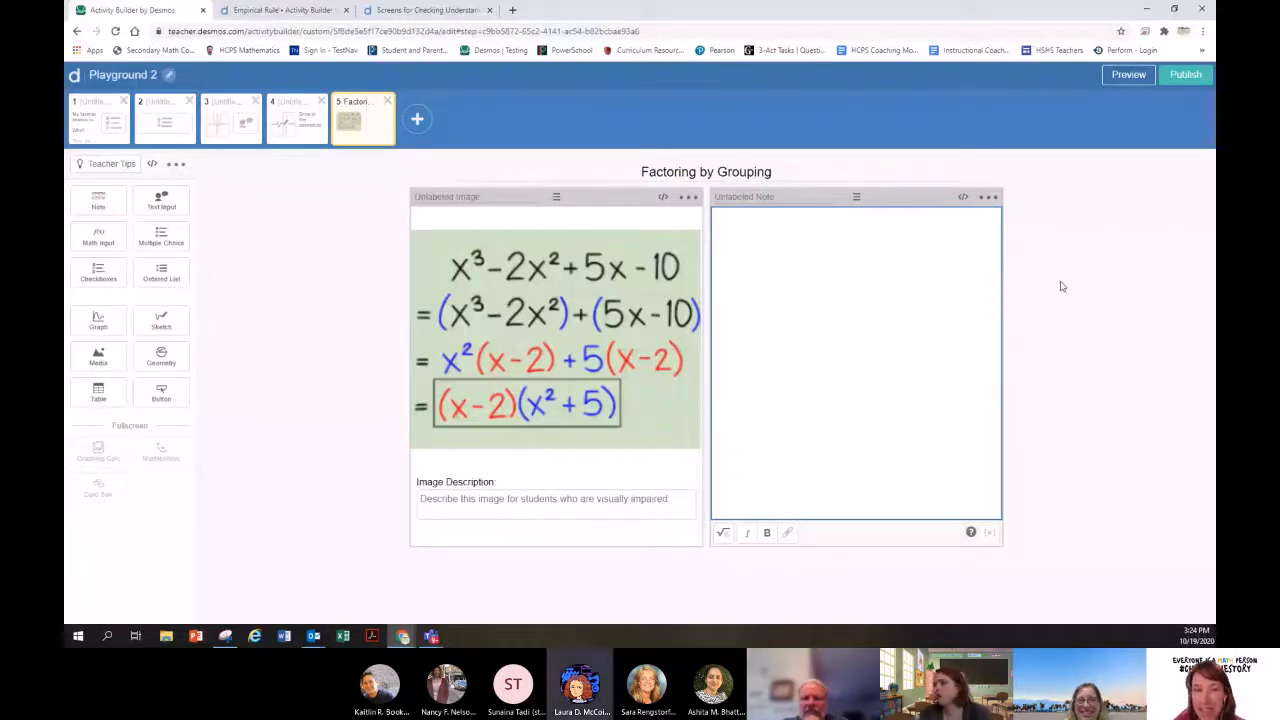
Step: Create a sixth screen with a geometry component and construct a freeform five-vertex polygon in it, checking it in the student preview
{"action": "left_click", "coordinate": [419, 121]}
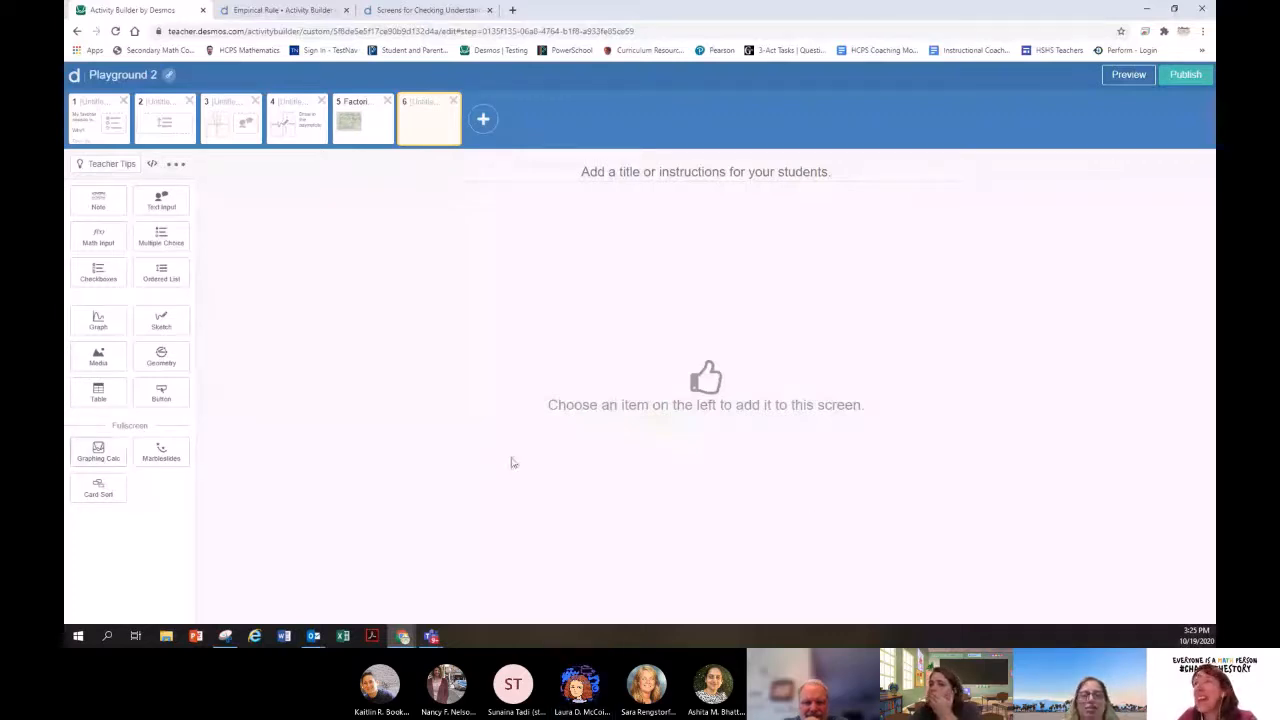
{"action": "left_click", "coordinate": [161, 358]}
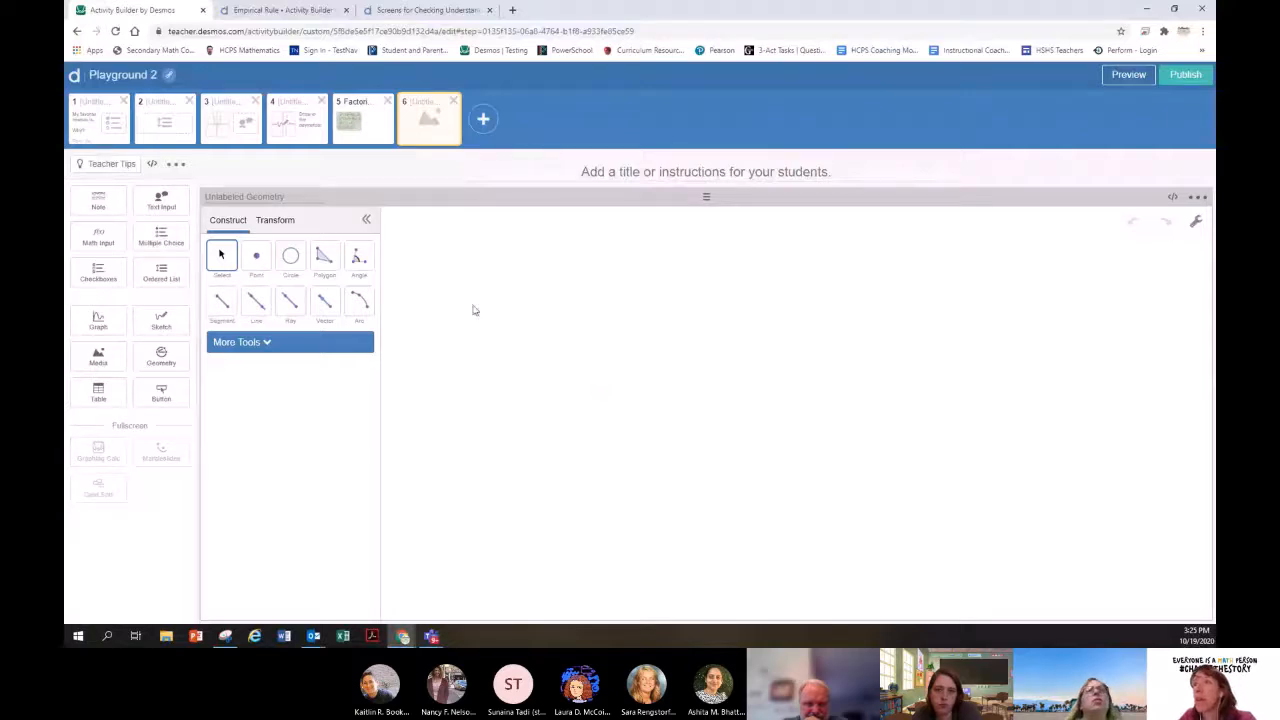
{"action": "left_click", "coordinate": [323, 258]}
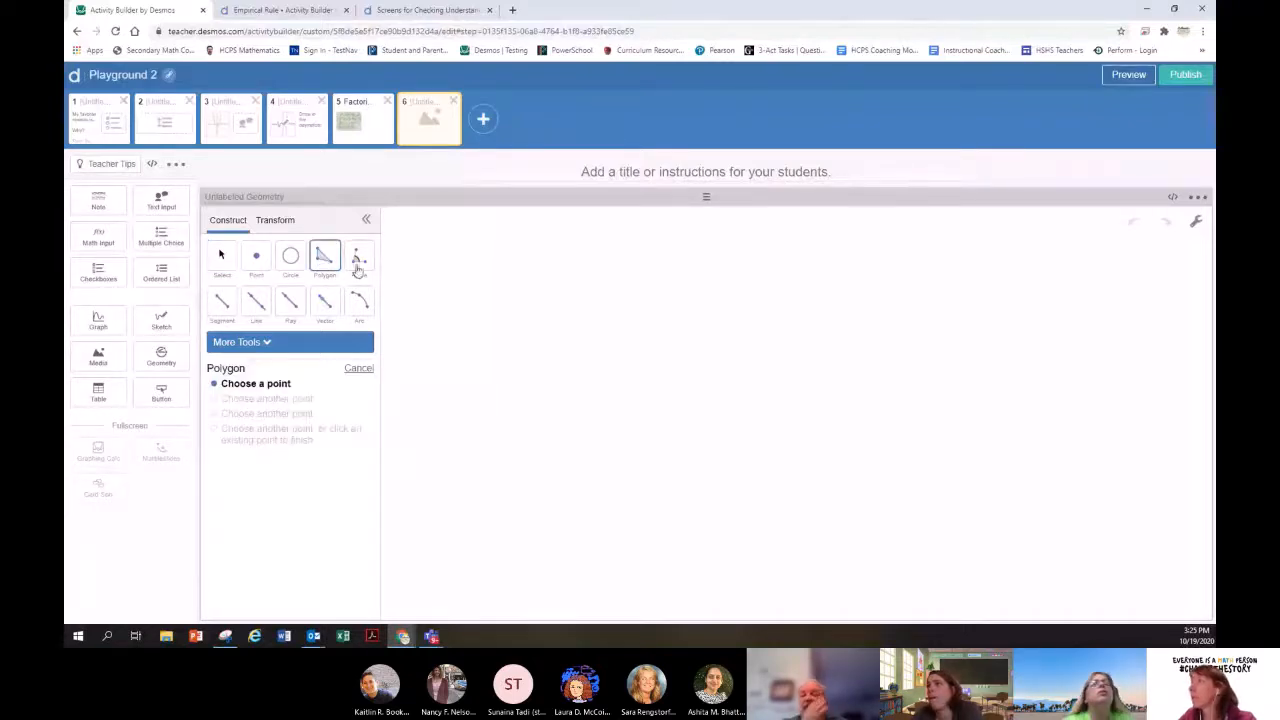
{"action": "left_click", "coordinate": [517, 290]}
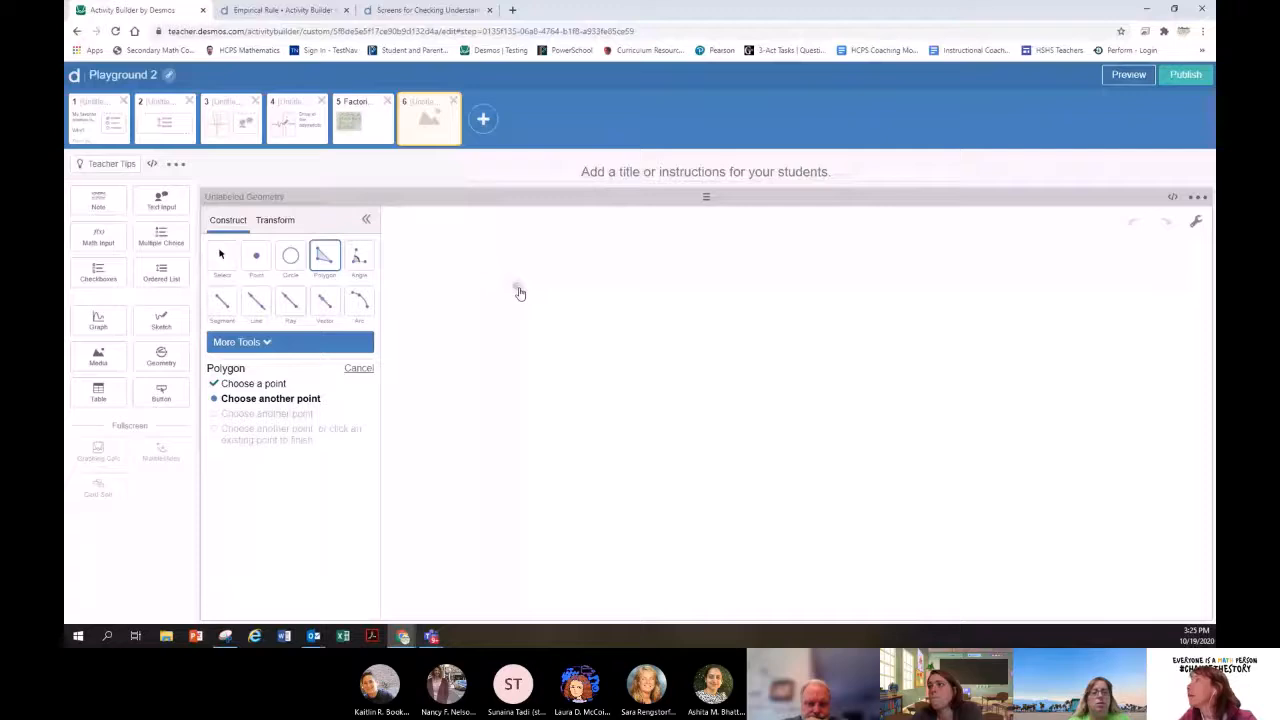
{"action": "left_click", "coordinate": [727, 341]}
{"action": "left_click", "coordinate": [537, 440]}
{"action": "left_click", "coordinate": [1020, 300]}
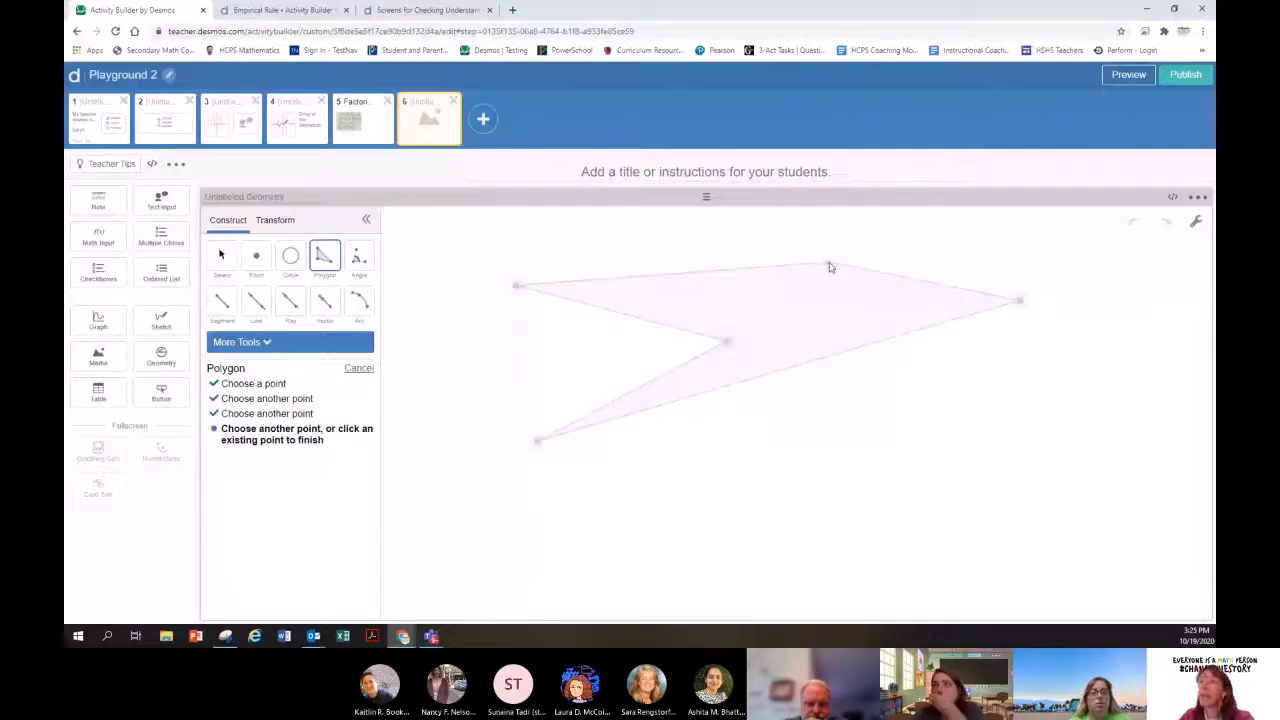
{"action": "left_click", "coordinate": [829, 267]}
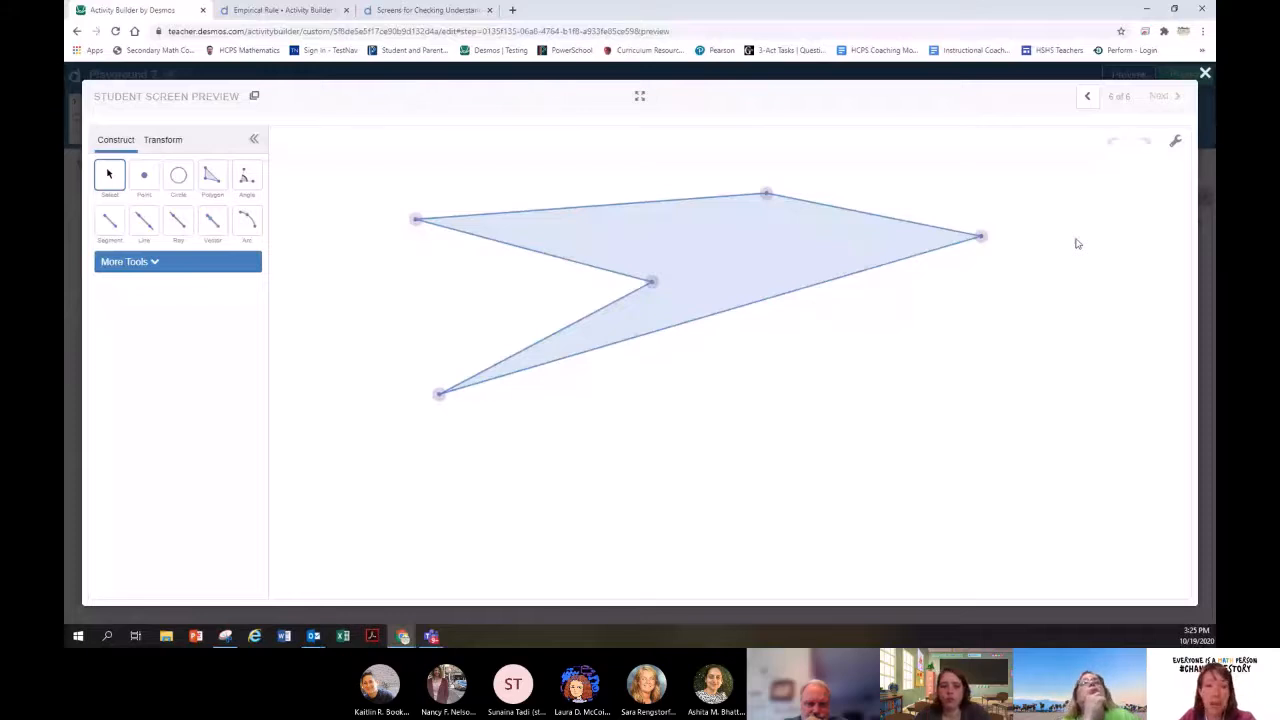
{"action": "left_click", "coordinate": [1206, 75]}
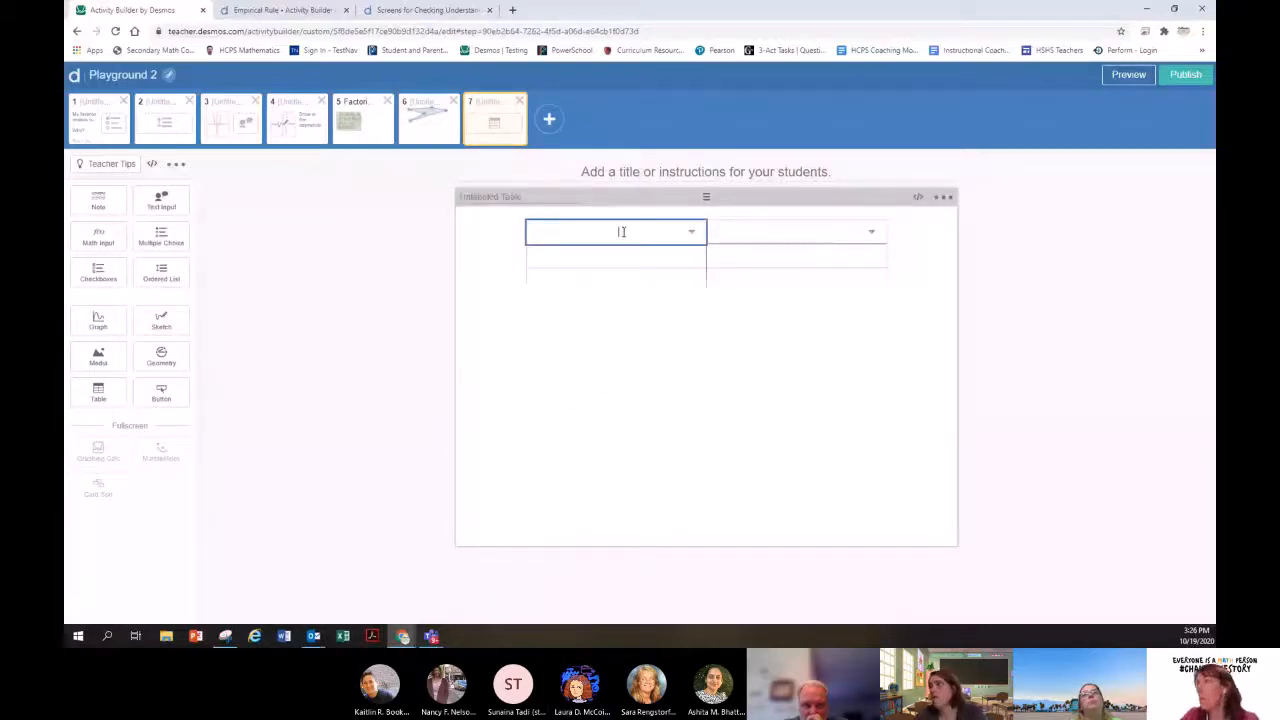
Step: Label the table's two columns x and y on screen 7, and insert a blank third column after y
{"action": "type", "text": "x"}
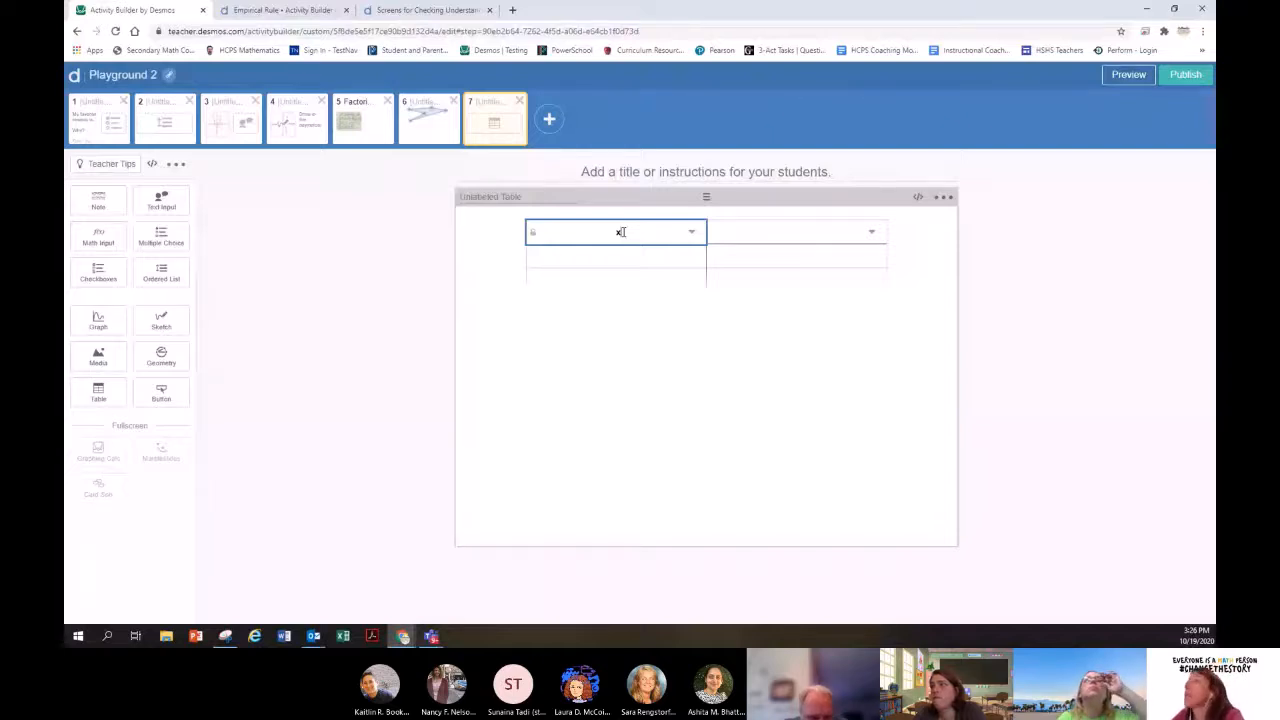
{"action": "left_click", "coordinate": [808, 240]}
{"action": "type", "text": "y"}
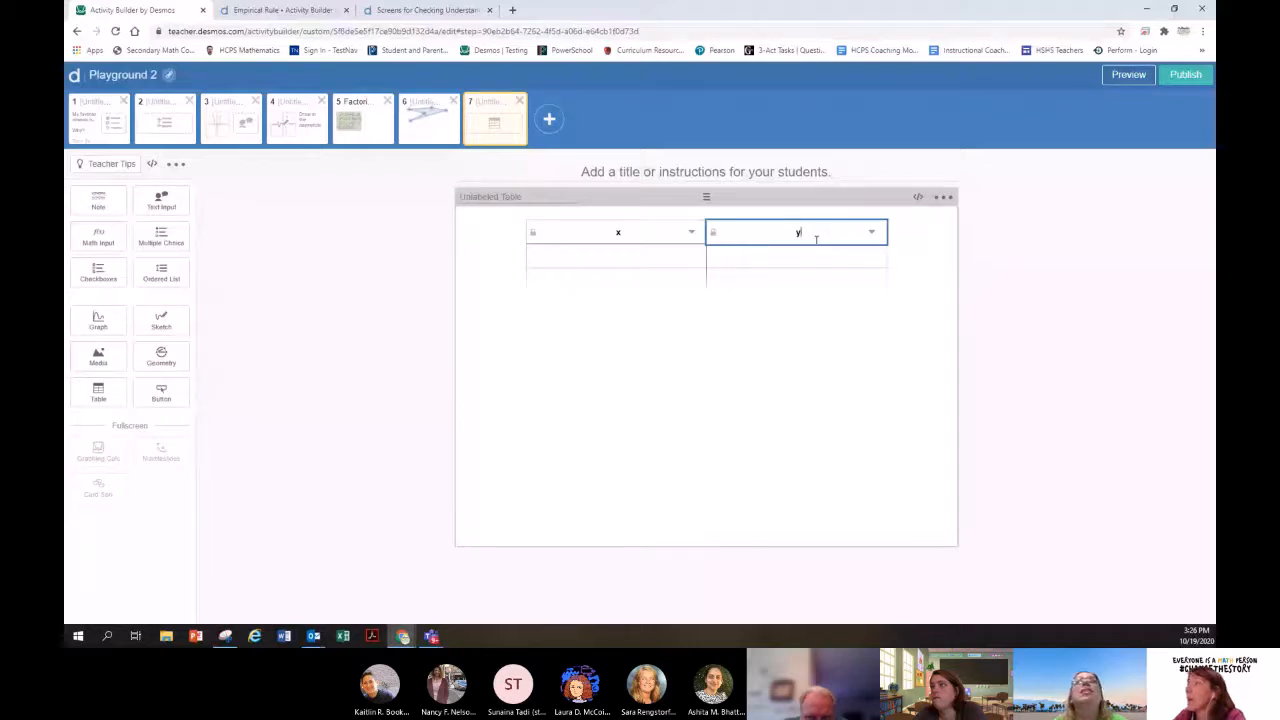
{"action": "left_click", "coordinate": [871, 233]}
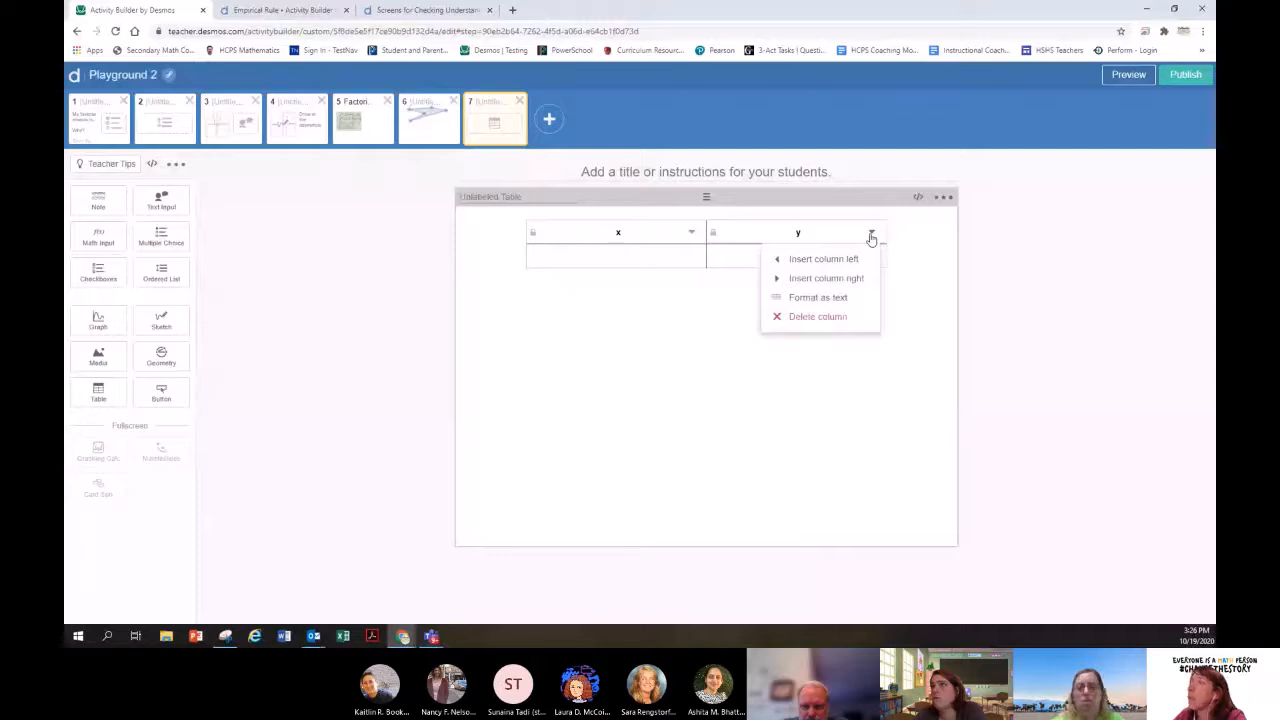
{"action": "left_click", "coordinate": [826, 278]}
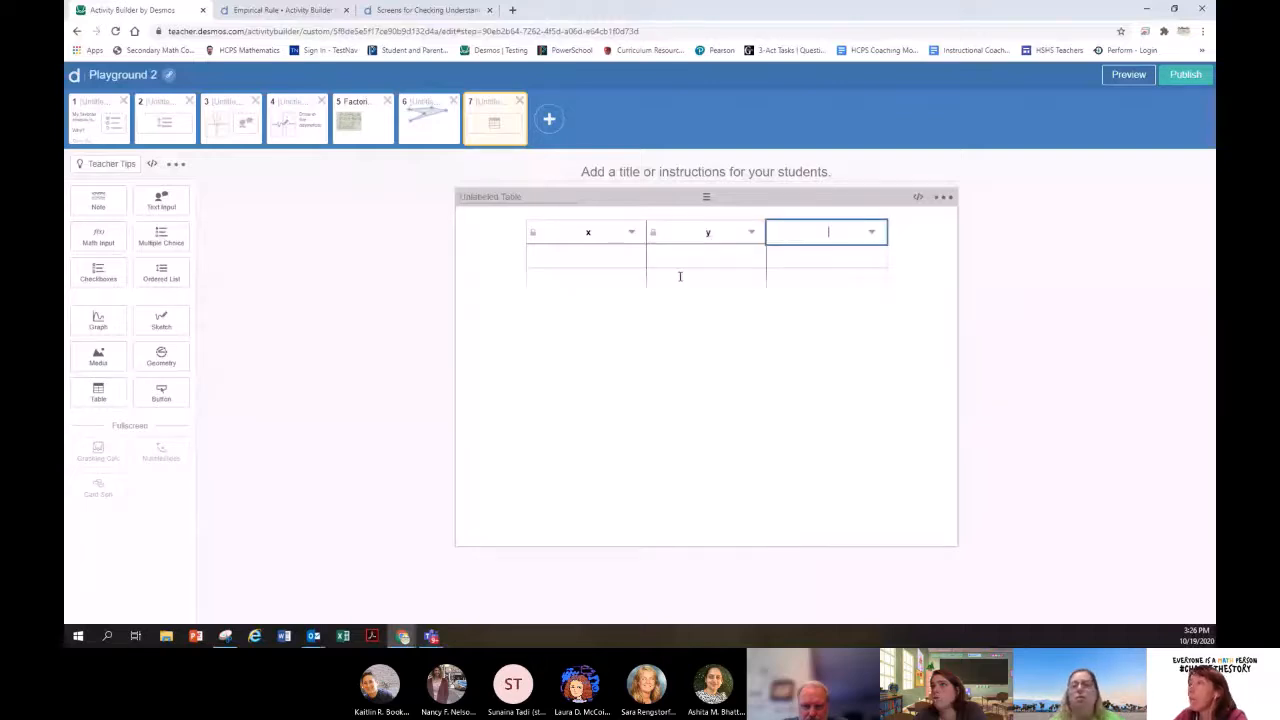
{"action": "left_click", "coordinate": [871, 232]}
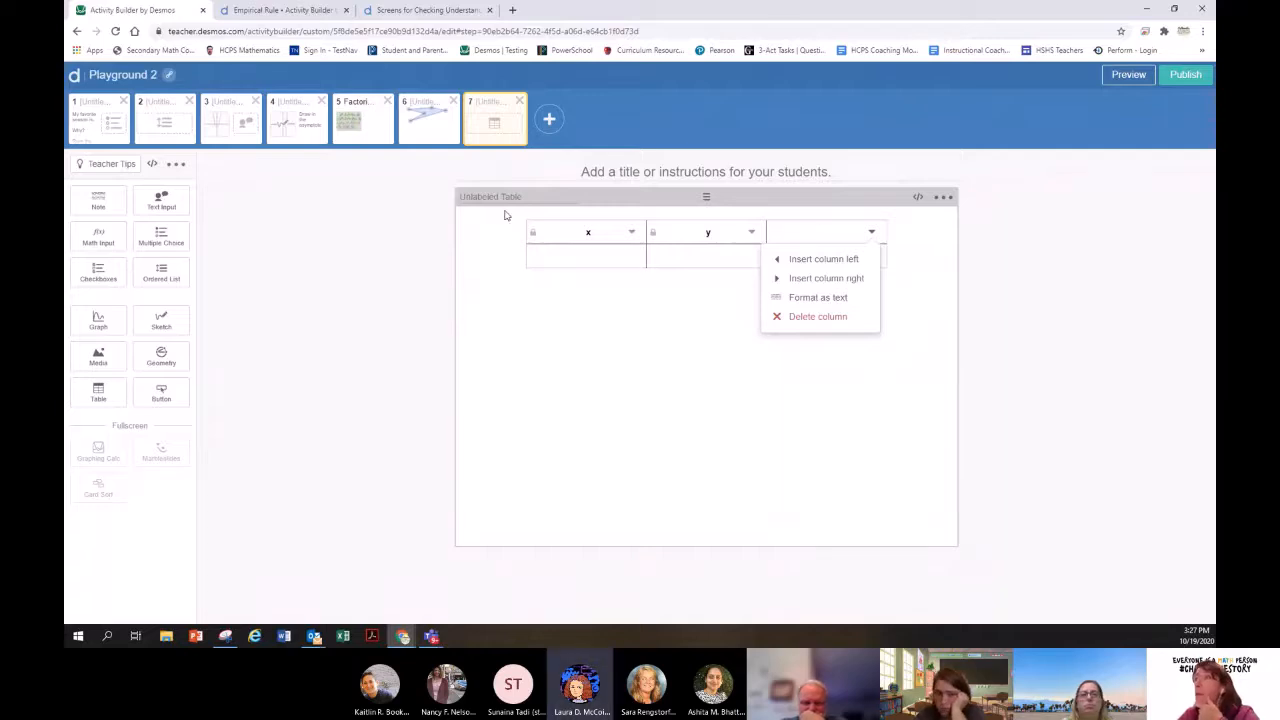
Step: Add an empty eighth screen, and return to the table on screen 7 with its title open for editing
{"action": "left_click", "coordinate": [548, 120]}
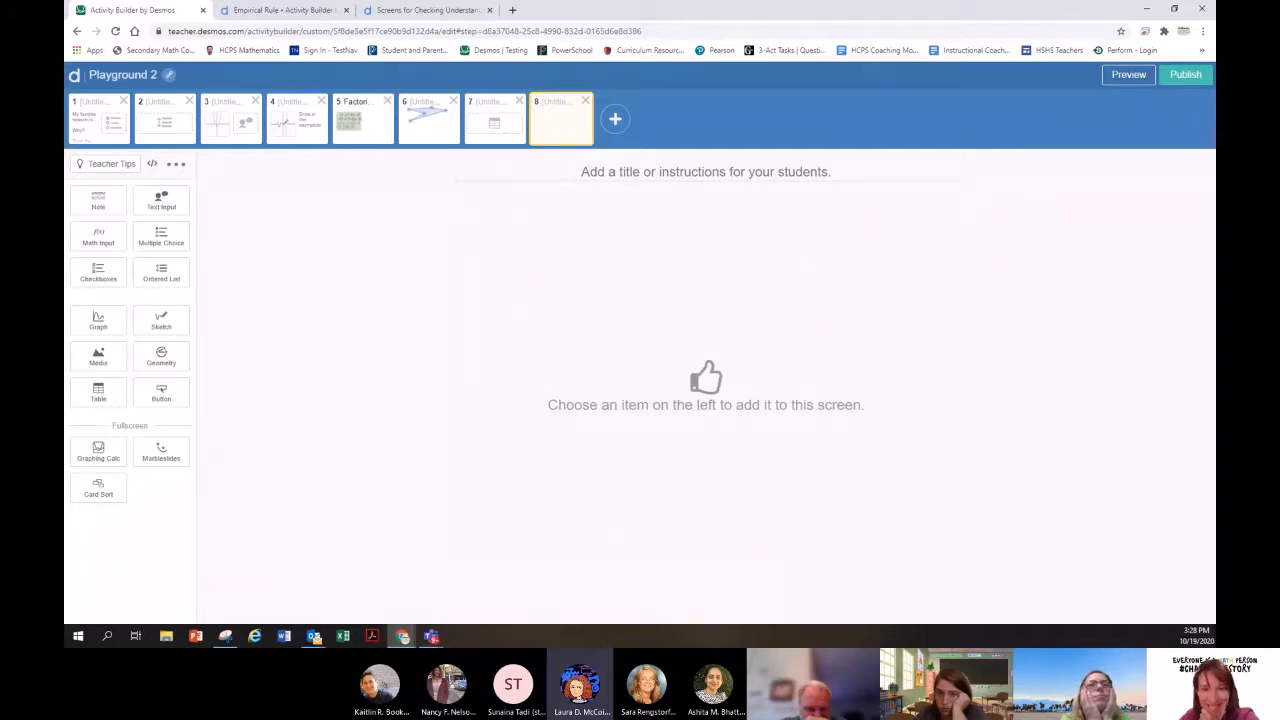
{"action": "left_click", "coordinate": [494, 120]}
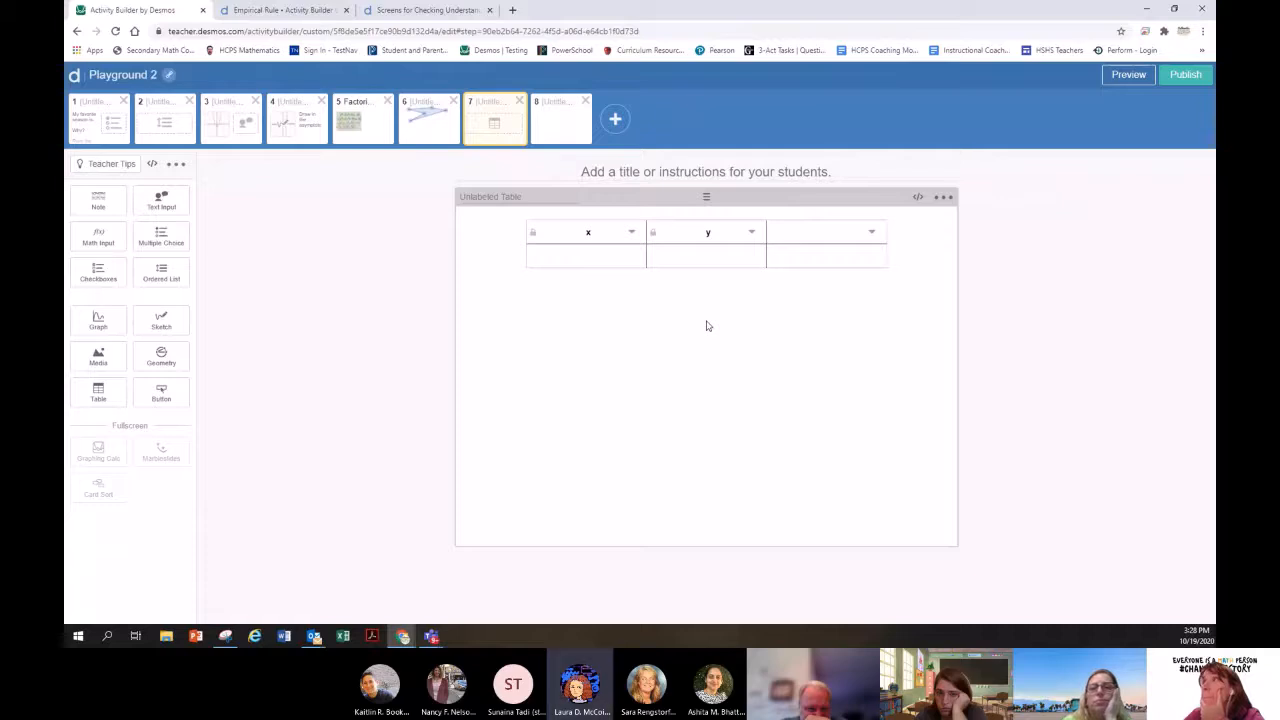
{"action": "left_click", "coordinate": [657, 168]}
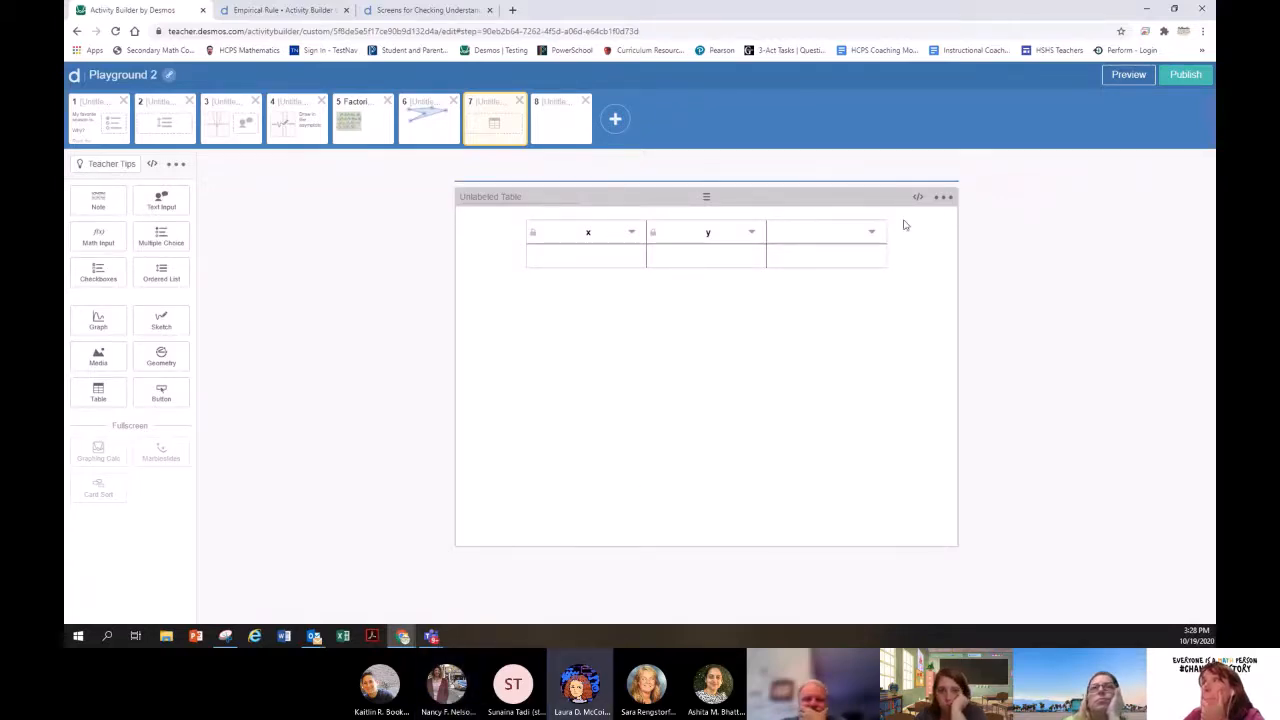
Step: Clear the first column's header, enter x in it again, and view the column options
{"action": "left_click", "coordinate": [752, 234]}
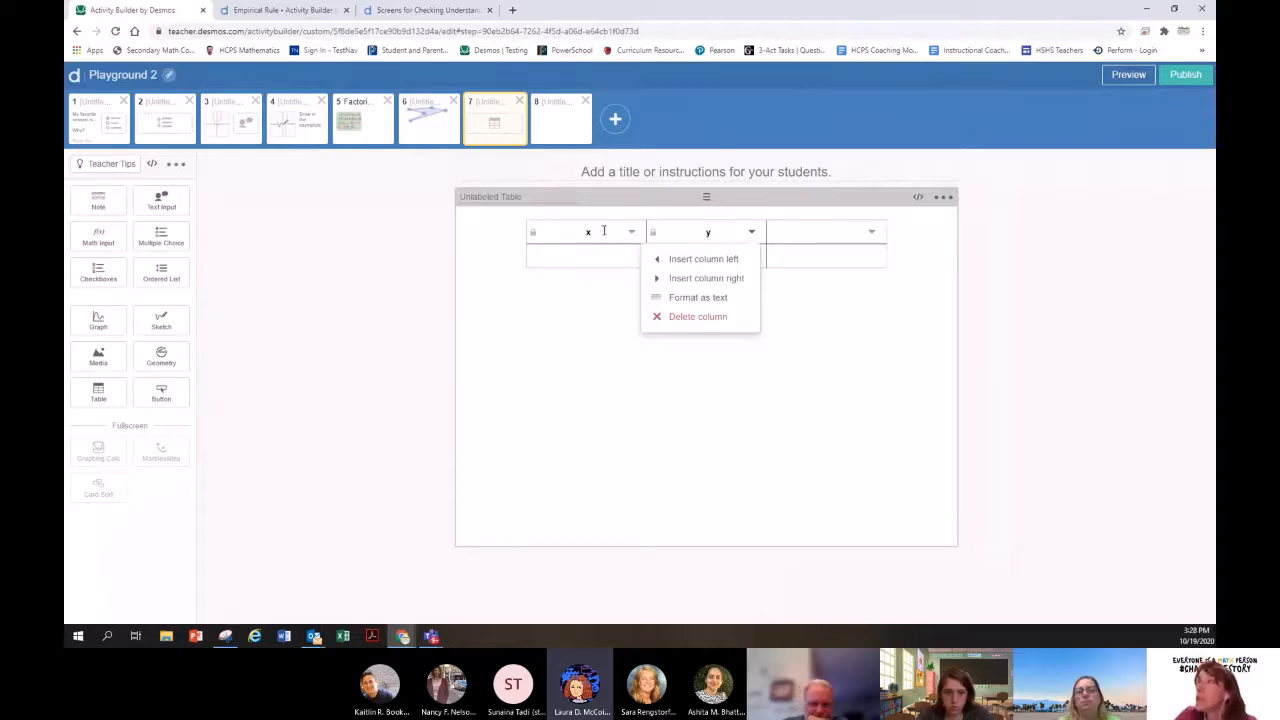
{"action": "left_click", "coordinate": [560, 230]}
{"action": "key", "text": "BackSpace"}
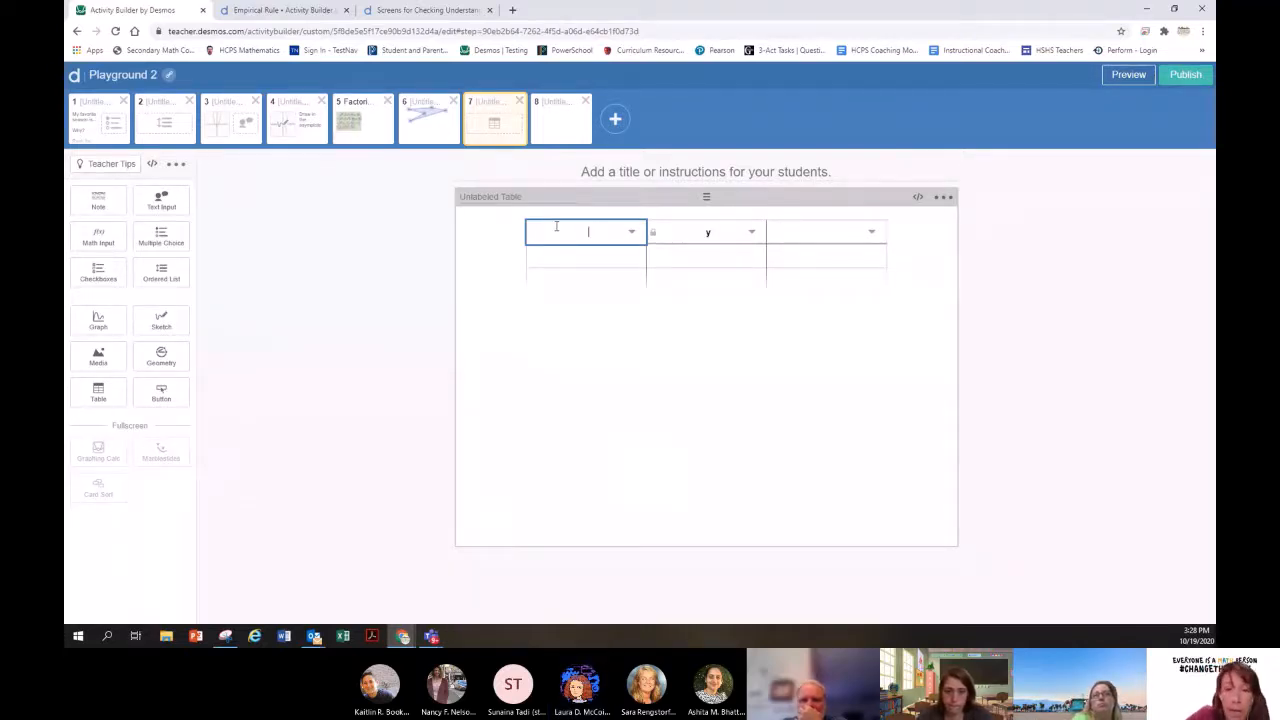
{"action": "type", "text": "x"}
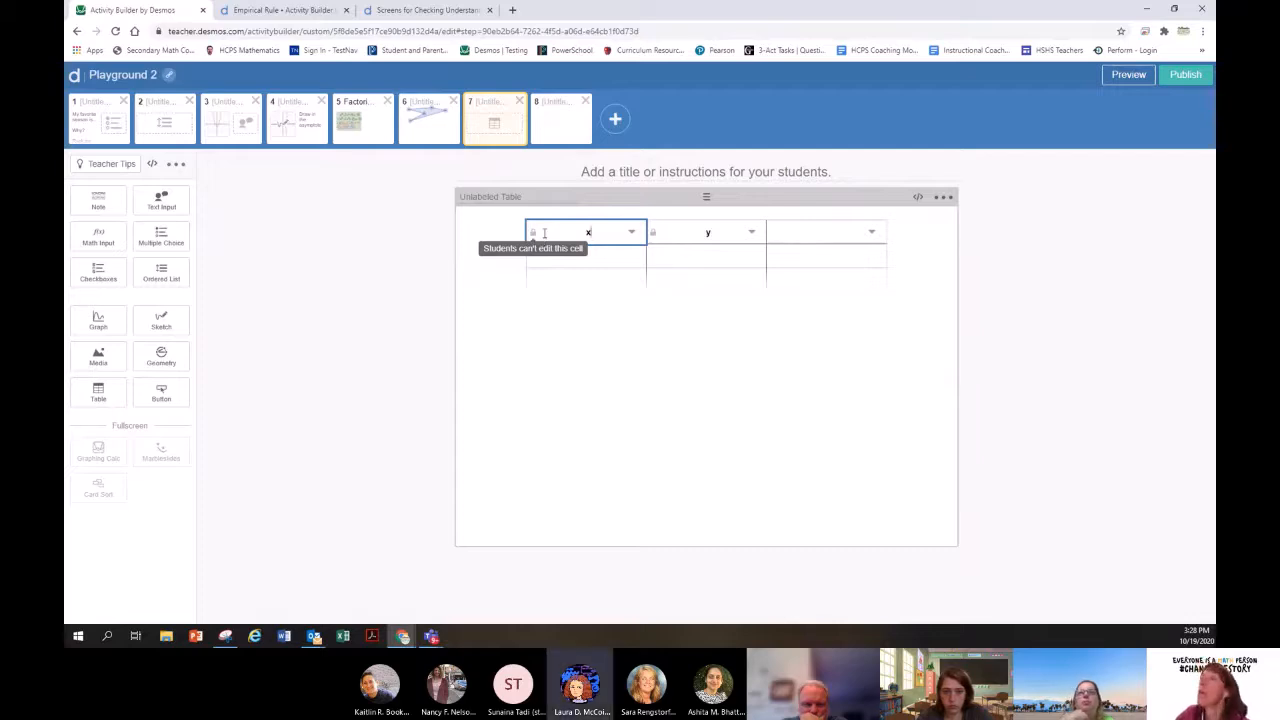
{"action": "left_click", "coordinate": [632, 233]}
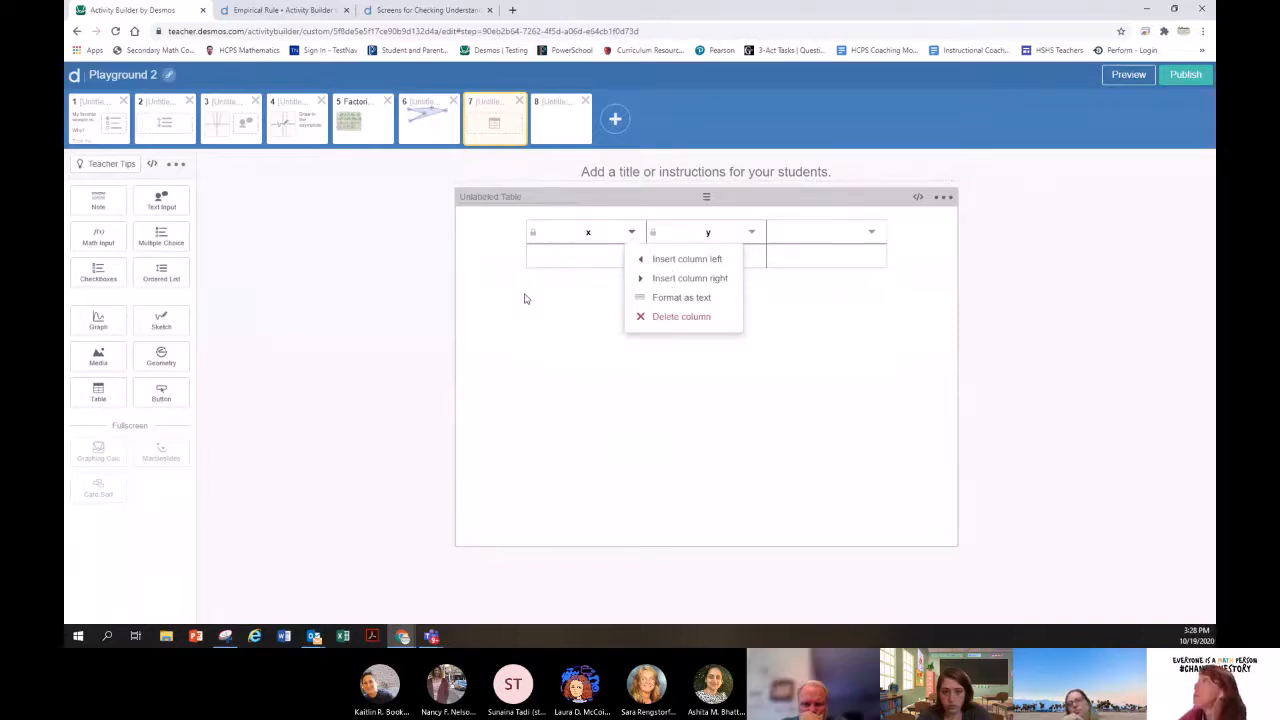
Step: Preview screen 7 as a student and check which header and body cells of the table can be edited
{"action": "left_click", "coordinate": [1126, 76]}
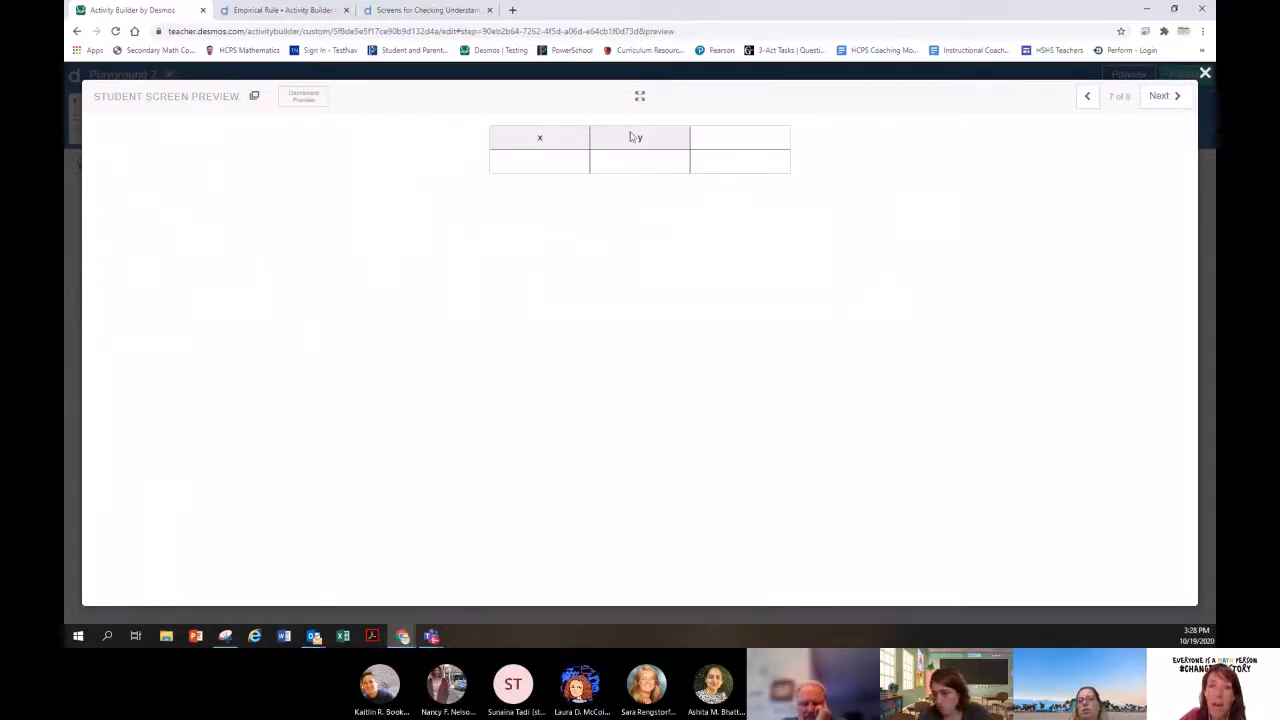
{"action": "left_click", "coordinate": [735, 136]}
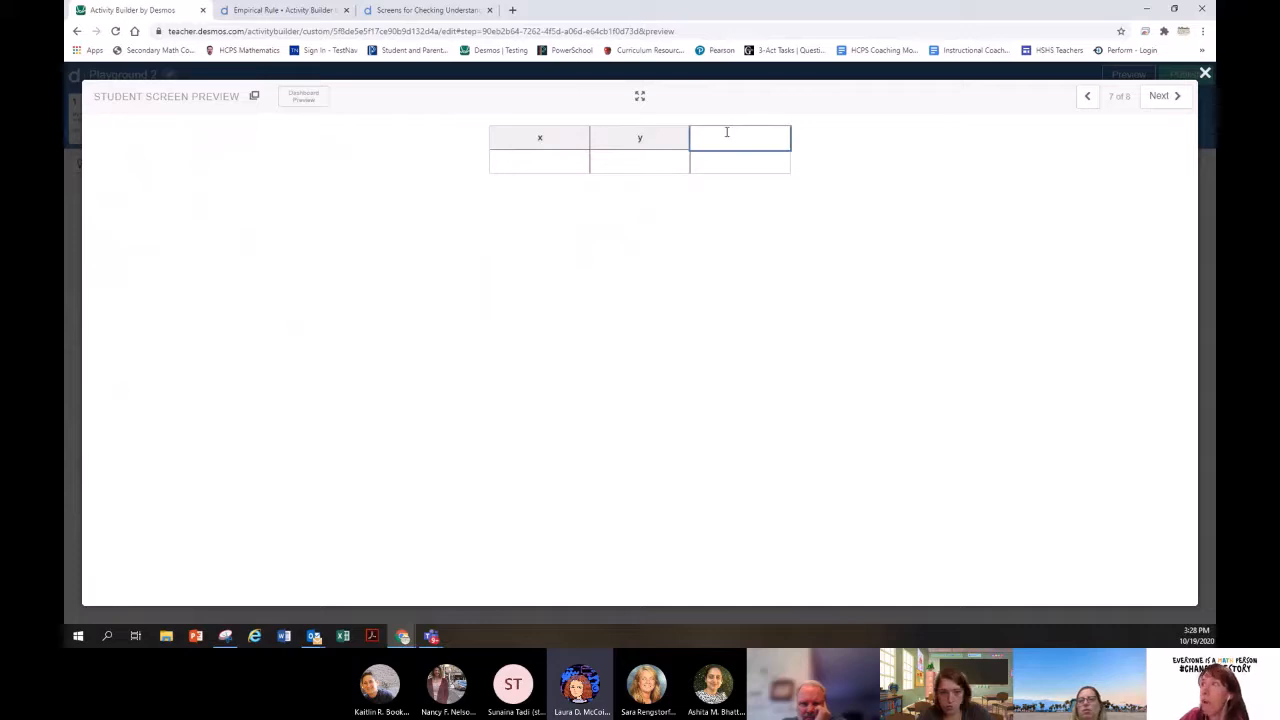
{"action": "left_click", "coordinate": [517, 163]}
{"action": "left_click", "coordinate": [670, 161]}
{"action": "left_click", "coordinate": [718, 163]}
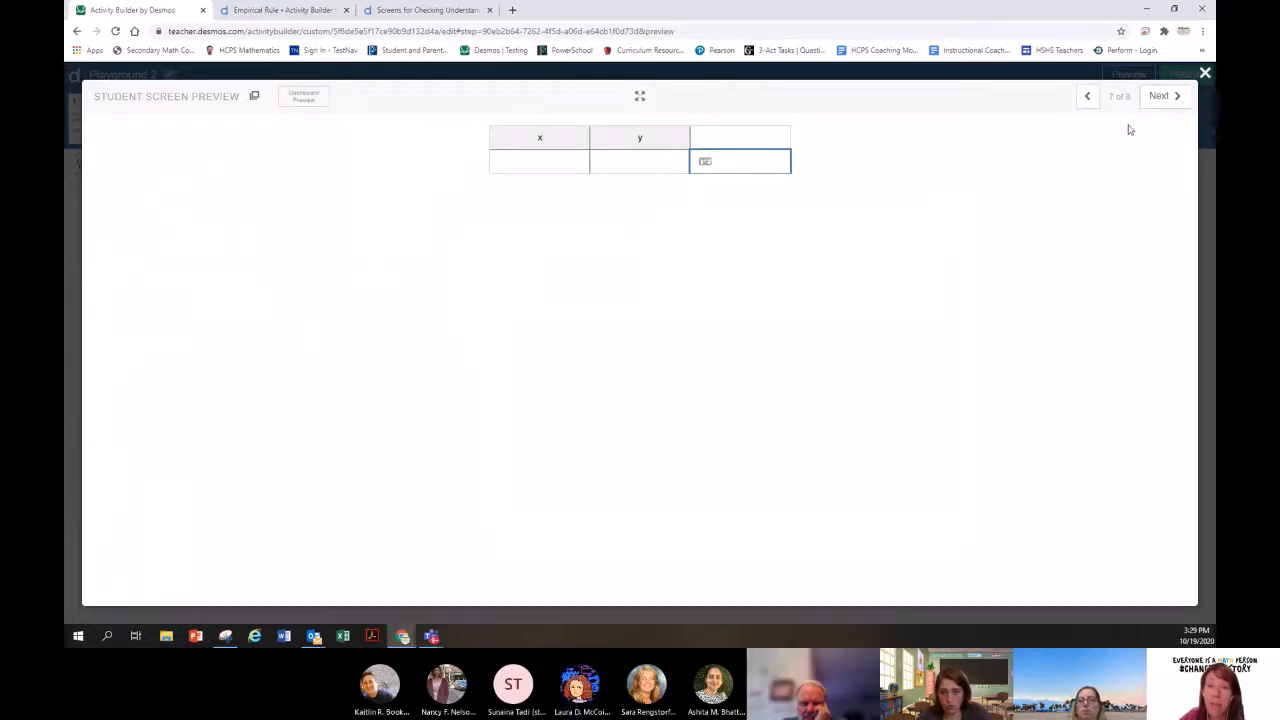
{"action": "left_click", "coordinate": [1207, 76]}
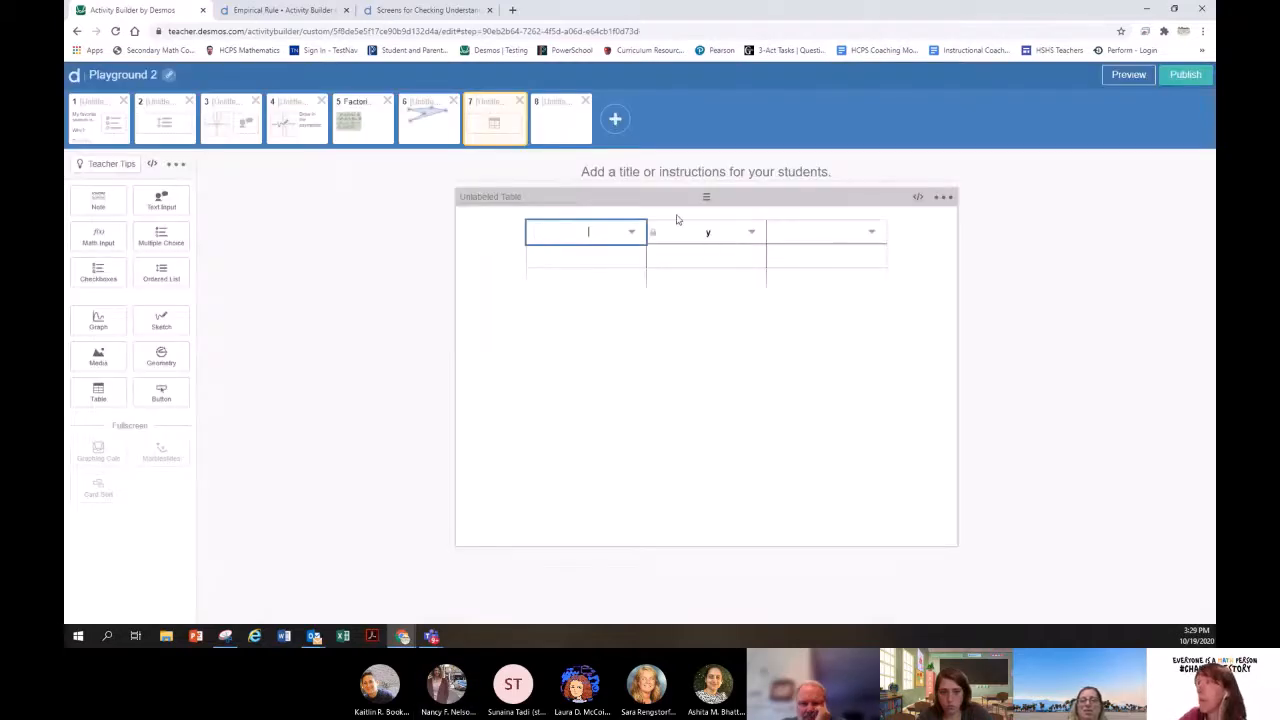
Step: Clear the table's first two column headers and enter x and y in them again
{"action": "left_click", "coordinate": [674, 236]}
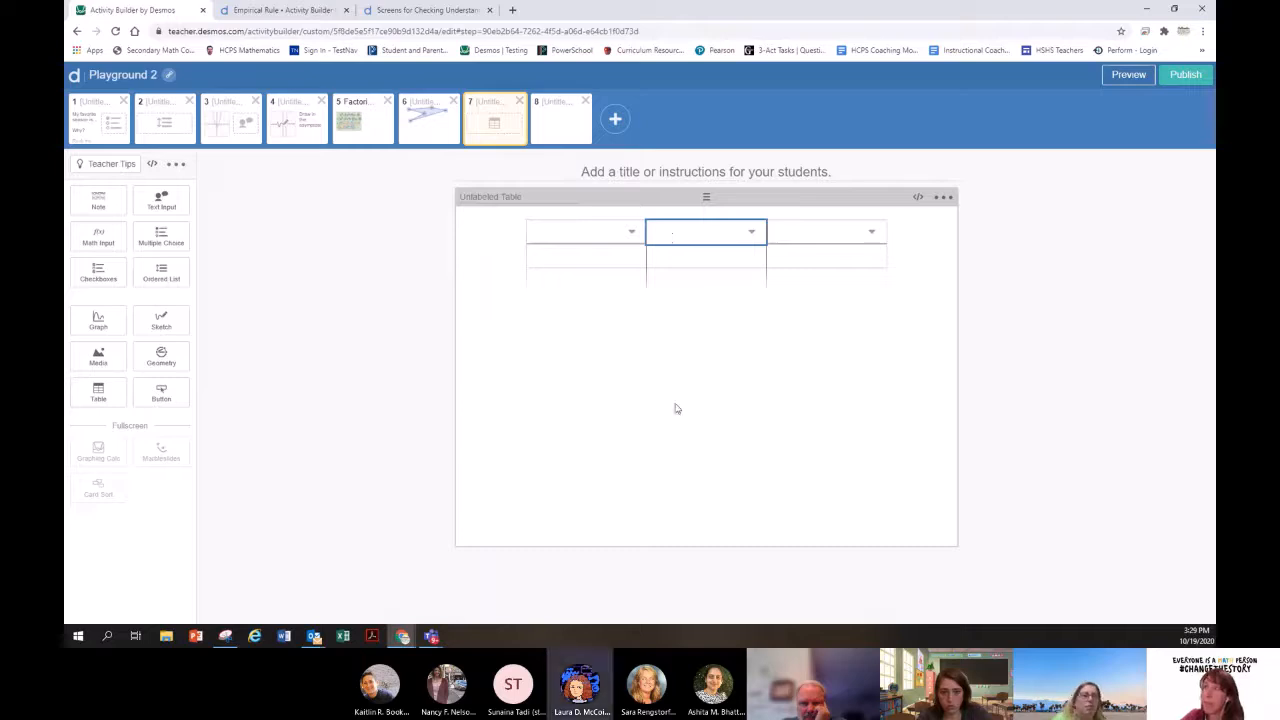
{"action": "left_click", "coordinate": [630, 421]}
{"action": "left_click", "coordinate": [585, 232]}
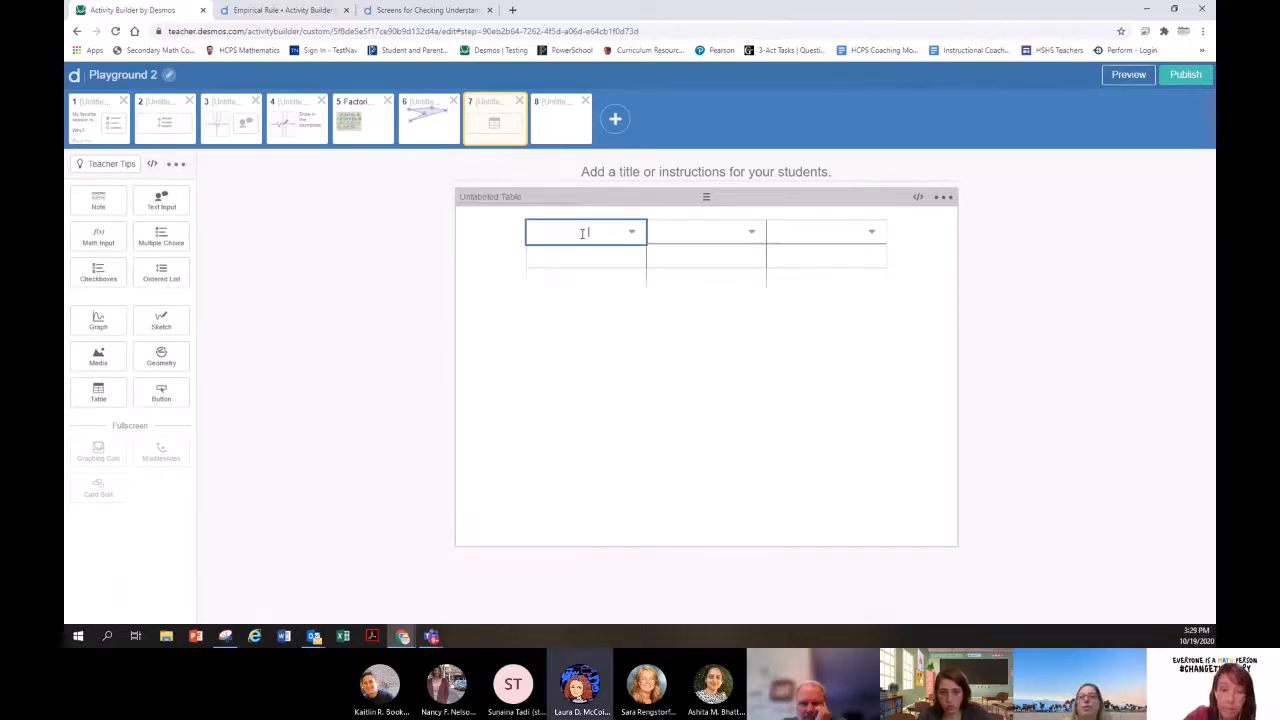
{"action": "left_click", "coordinate": [714, 233]}
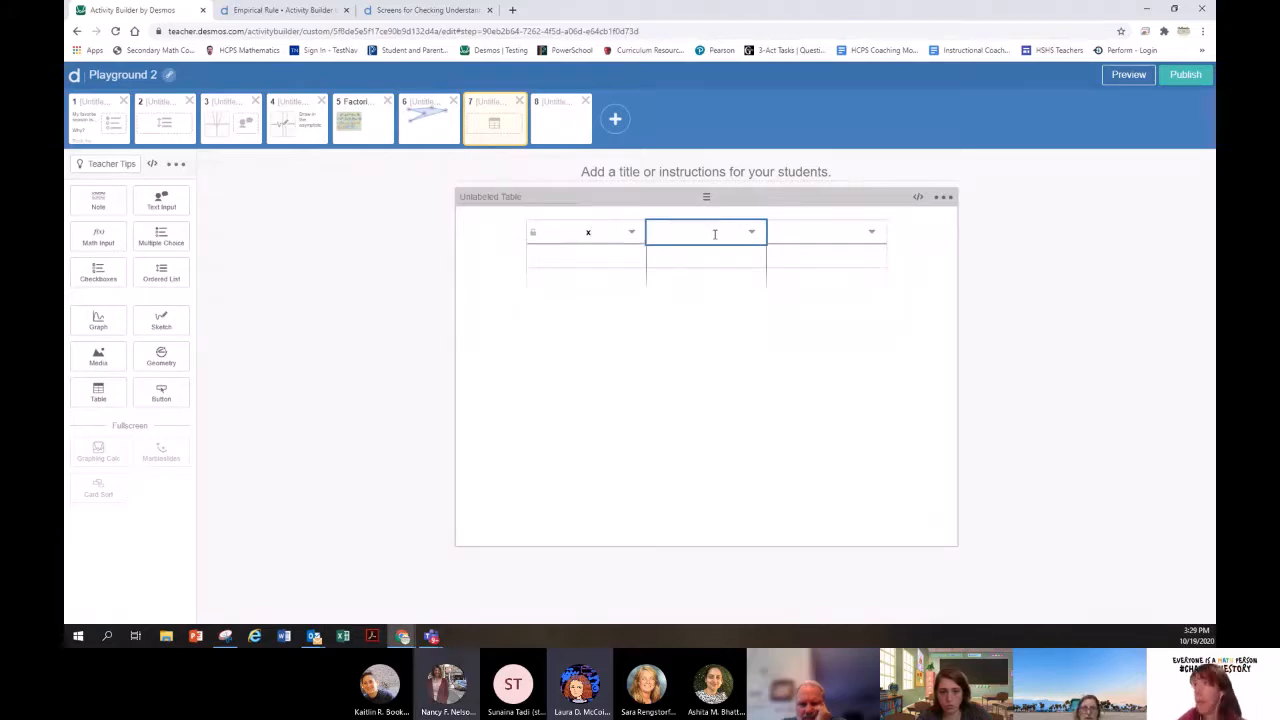
{"action": "type", "text": "y"}
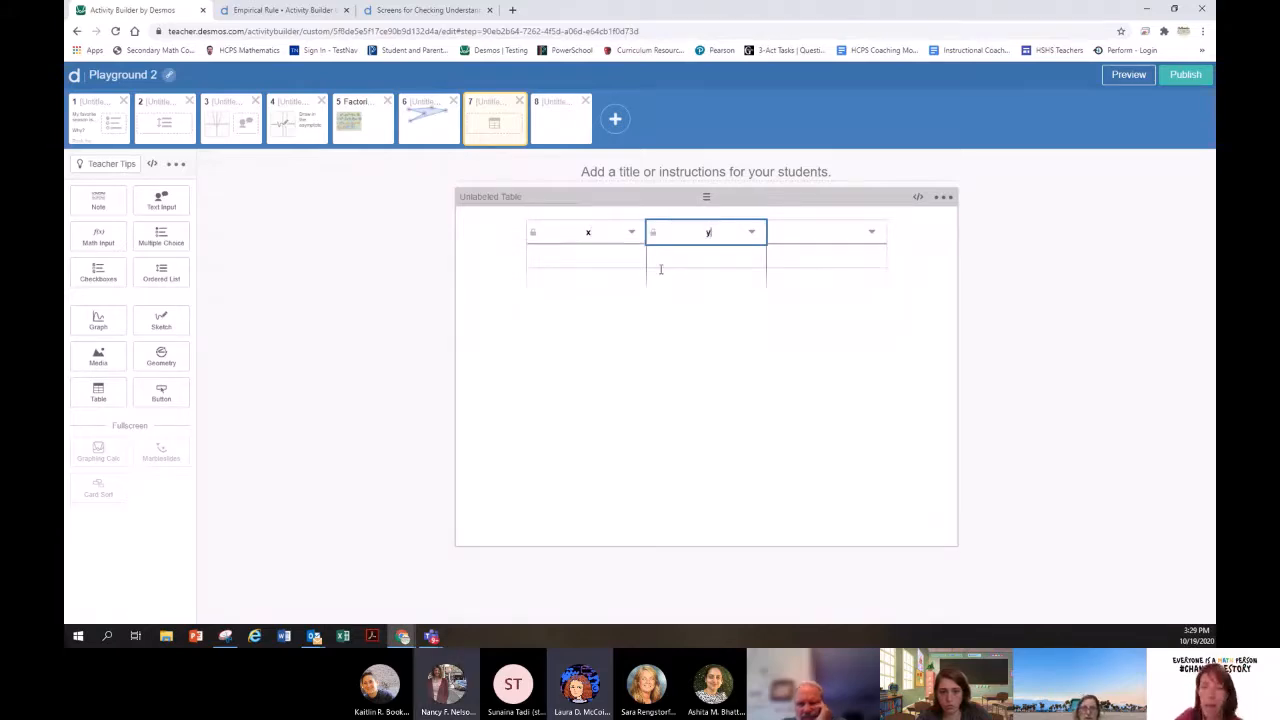
Step: Check in the student preview how the relabelled x and y headers and the blank cells respond
{"action": "left_click", "coordinate": [1130, 75]}
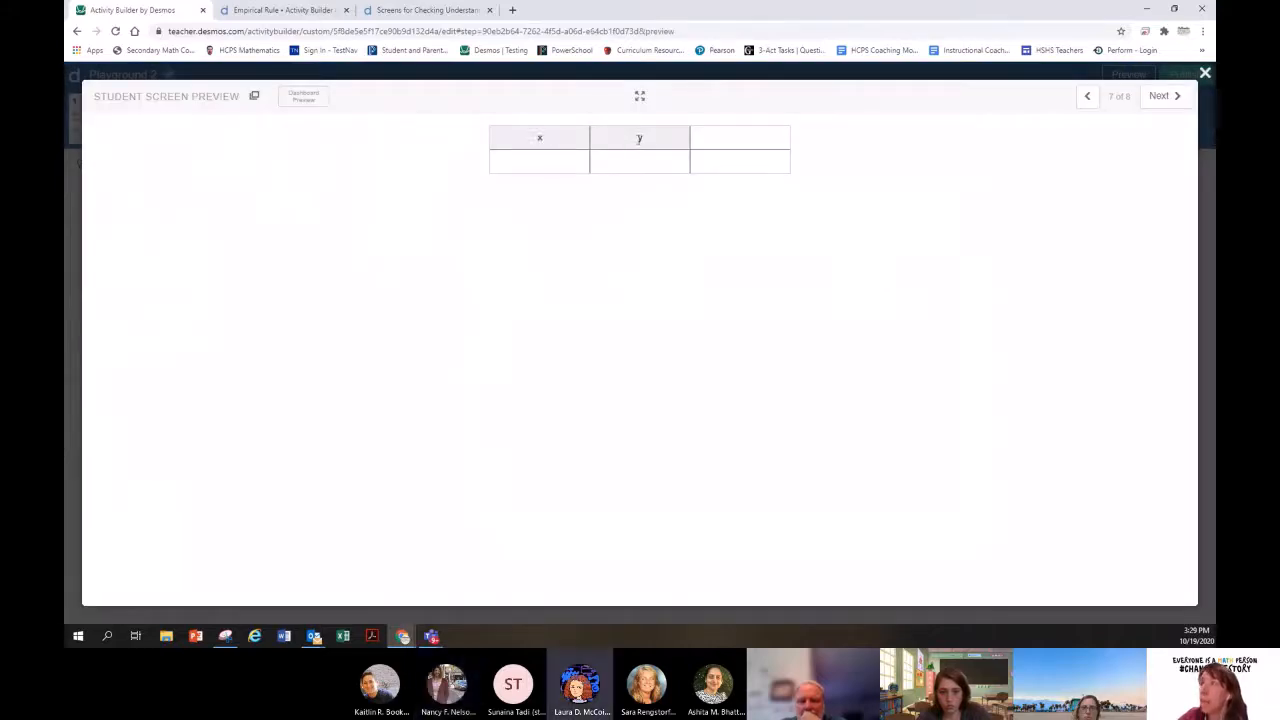
{"action": "left_click", "coordinate": [735, 140]}
{"action": "left_click", "coordinate": [703, 162]}
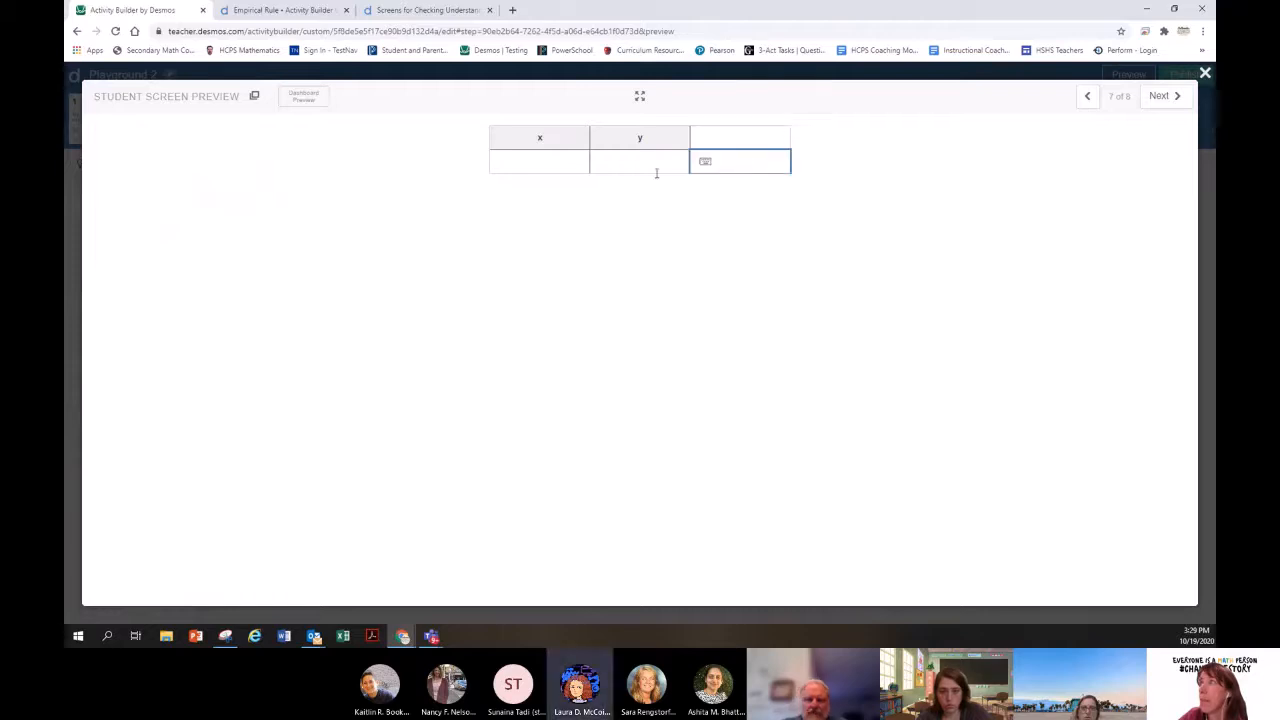
{"action": "left_click", "coordinate": [575, 166]}
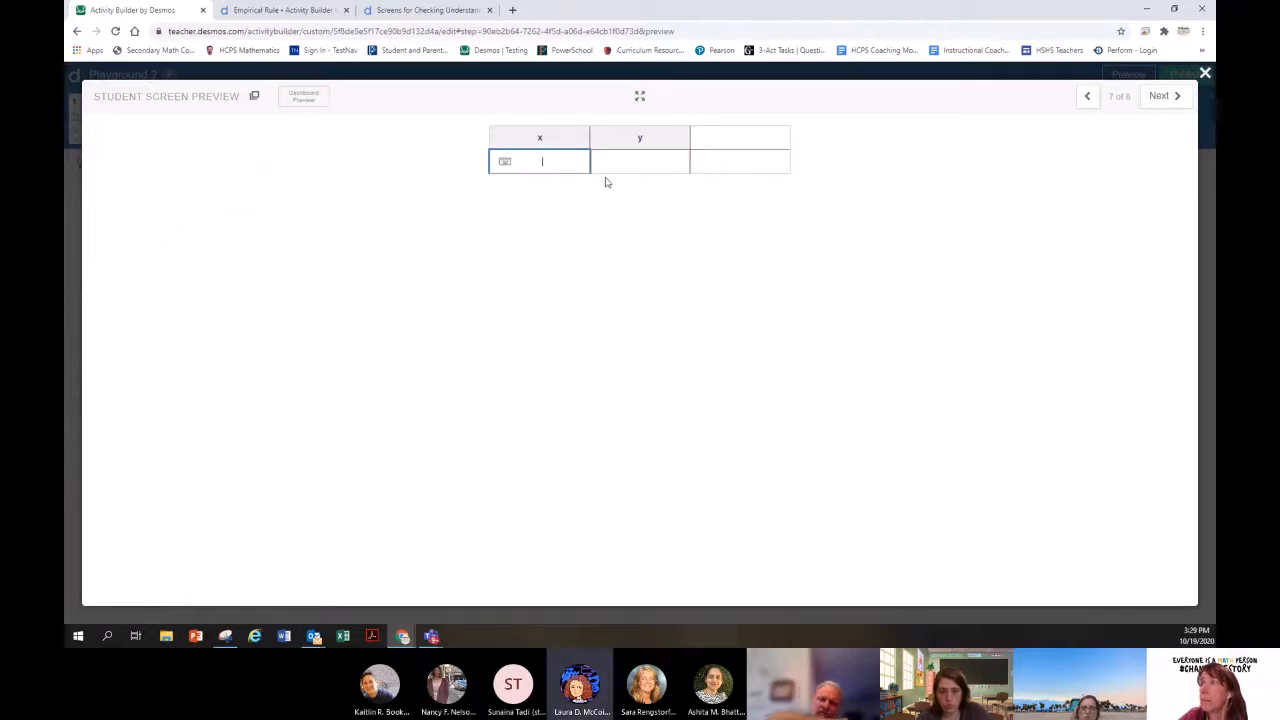
{"action": "left_click", "coordinate": [1205, 75]}
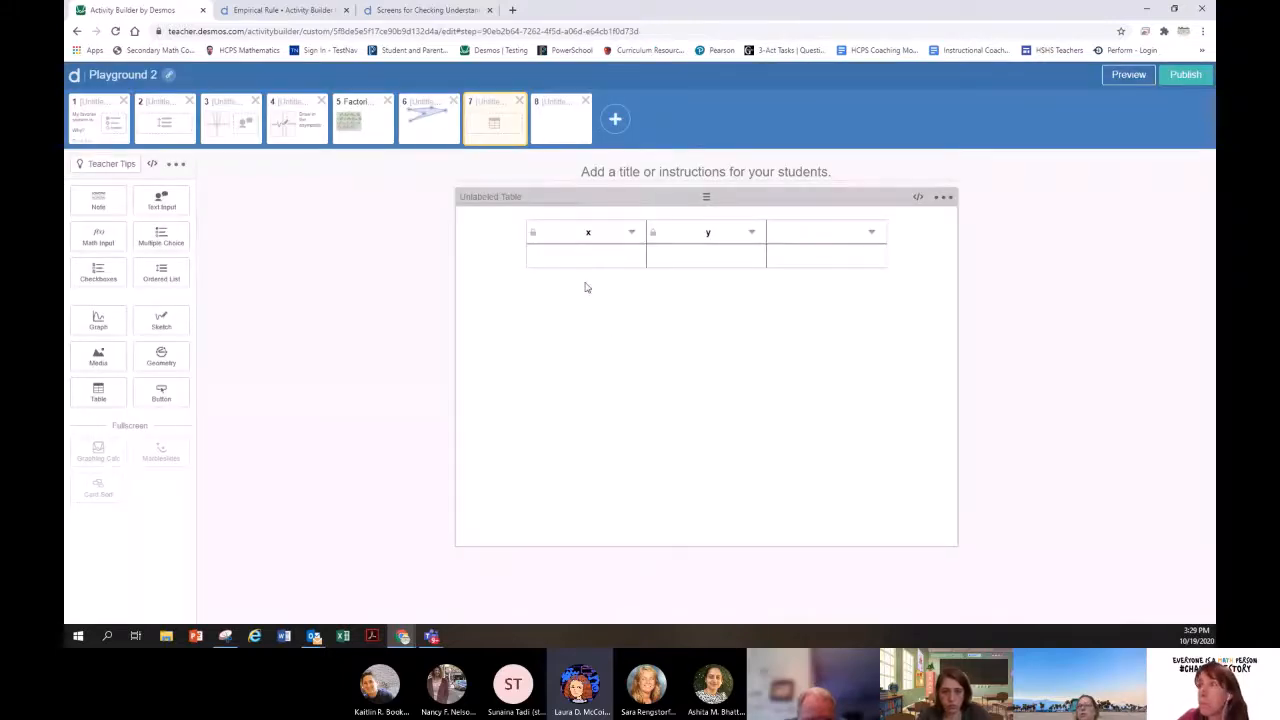
Step: Format the table's x column as text and compare its first body cell with the math-formatted y cell
{"action": "left_click", "coordinate": [606, 255]}
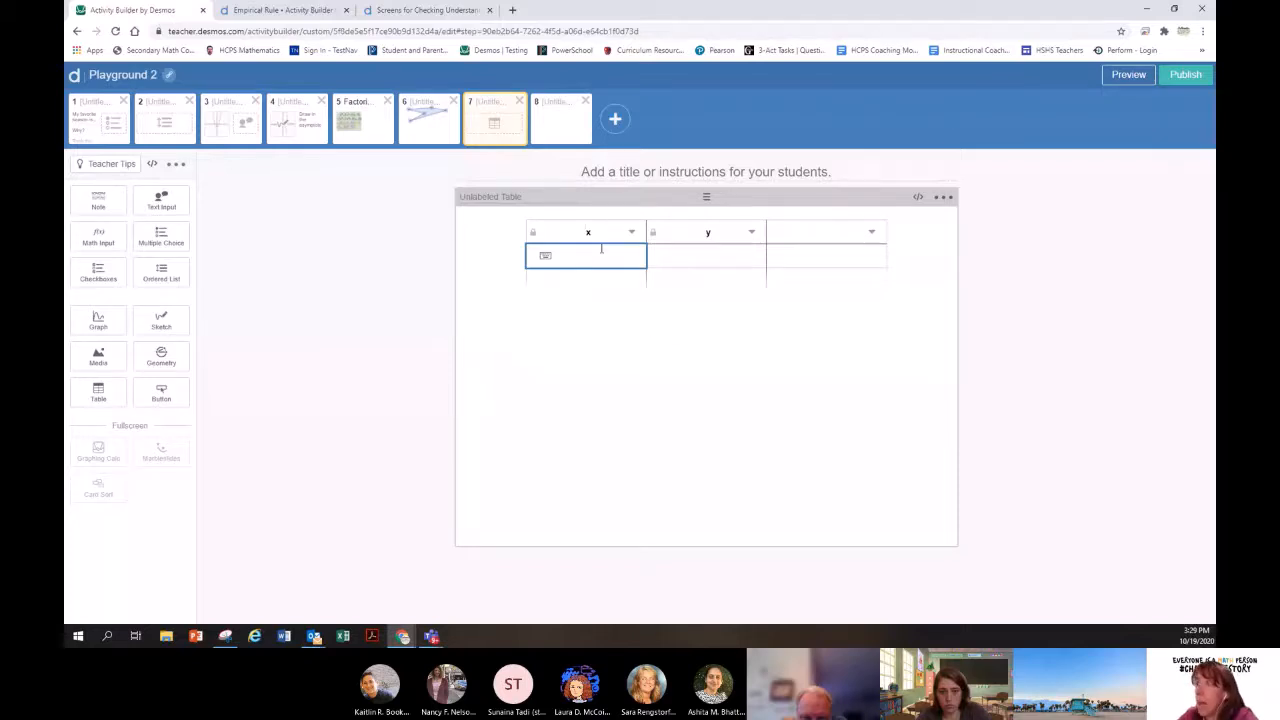
{"action": "left_click", "coordinate": [691, 254]}
{"action": "left_click", "coordinate": [843, 262]}
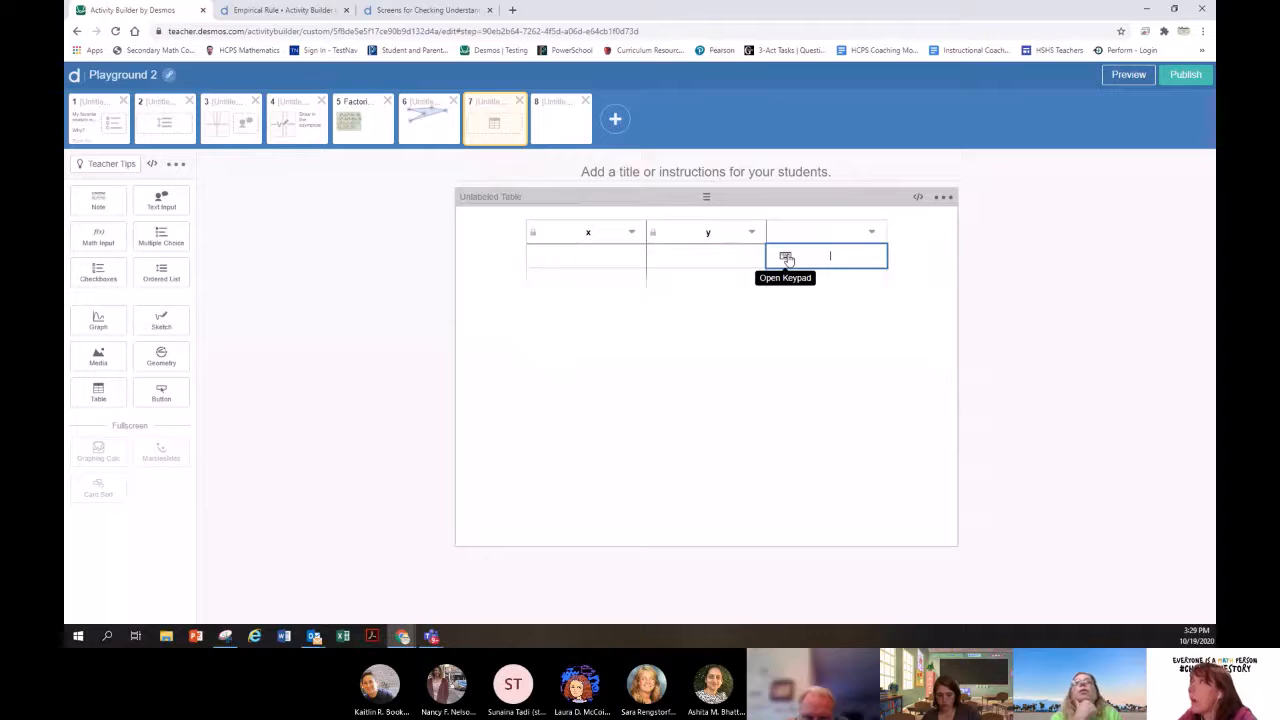
{"action": "left_click", "coordinate": [871, 231]}
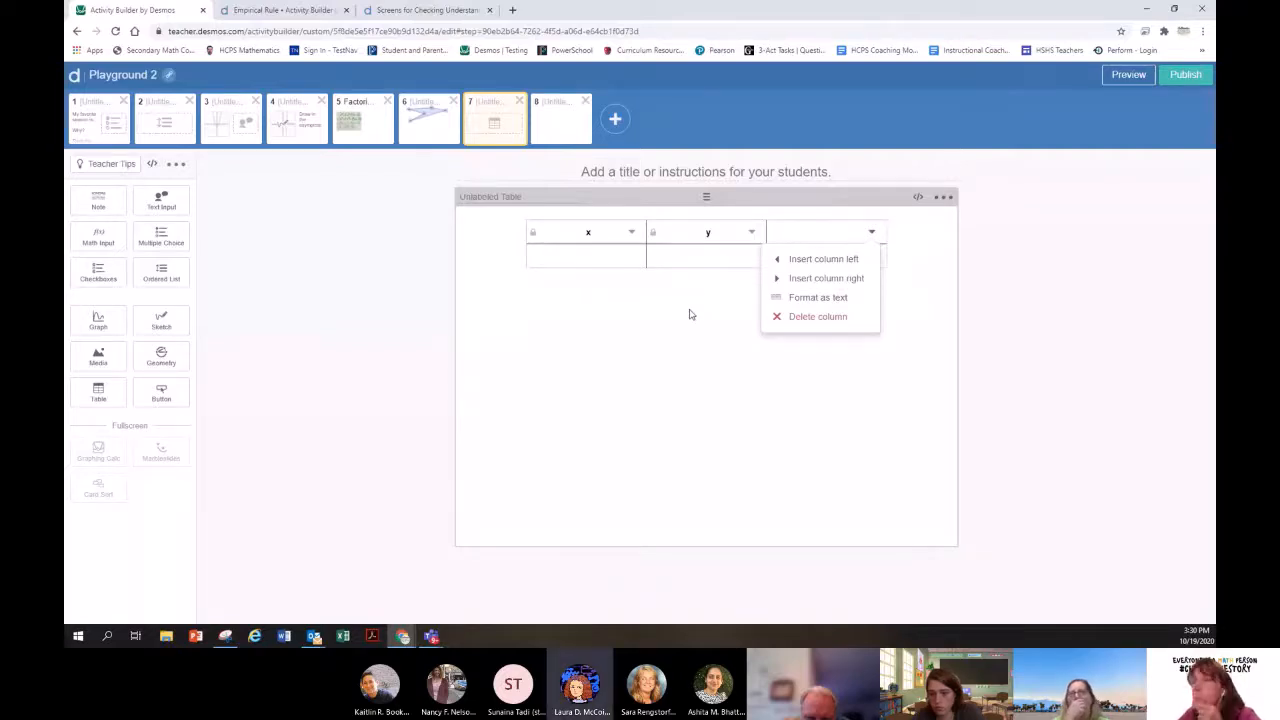
{"action": "left_click", "coordinate": [631, 236]}
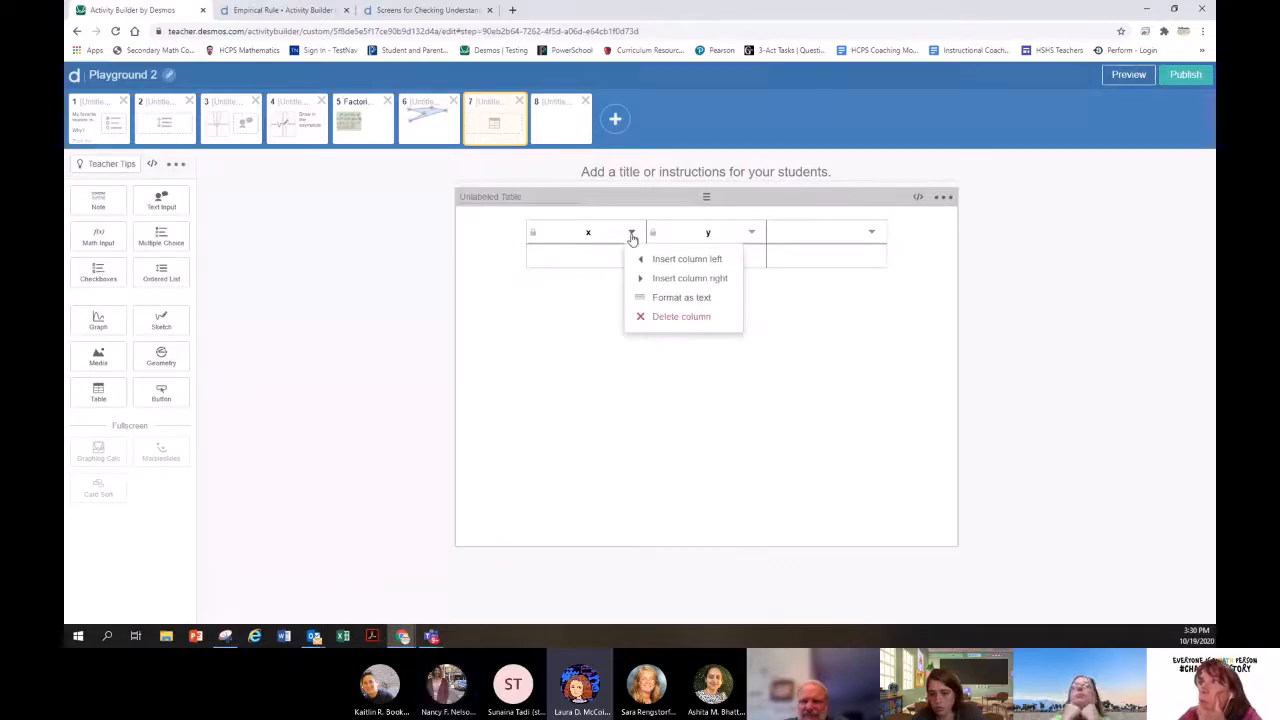
{"action": "left_click", "coordinate": [671, 302]}
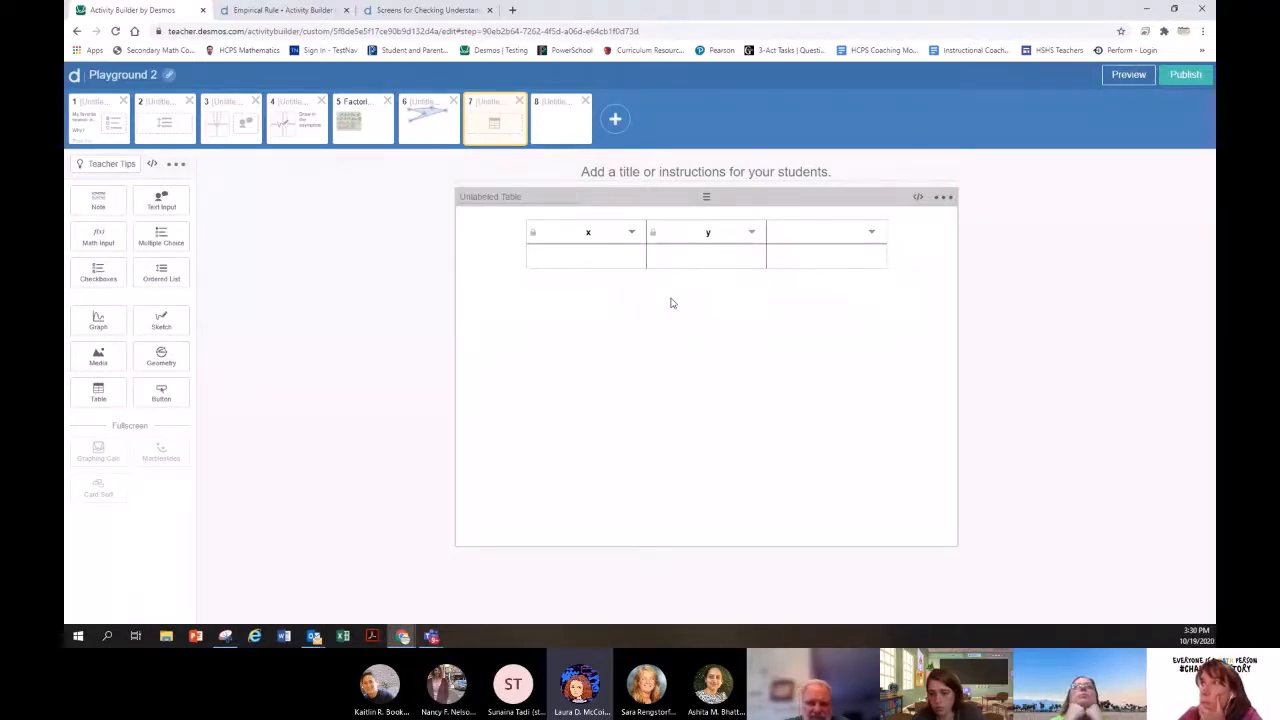
{"action": "left_click", "coordinate": [631, 232]}
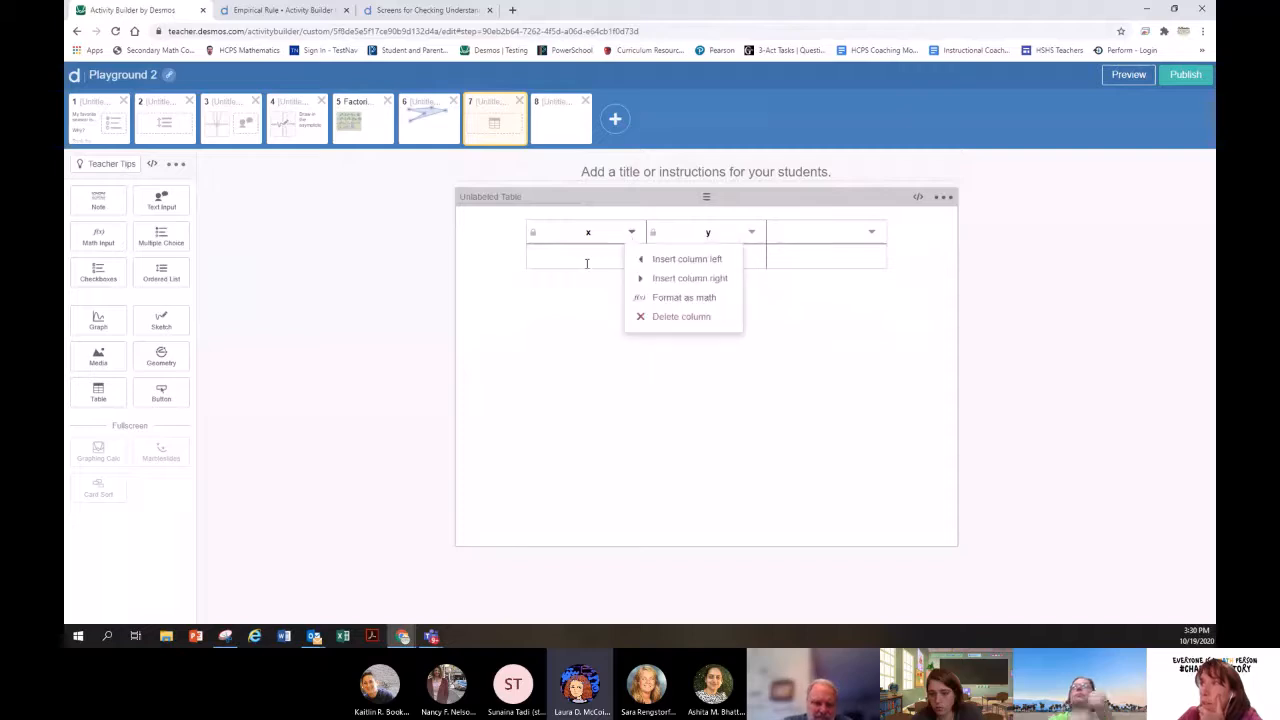
{"action": "left_click", "coordinate": [602, 287]}
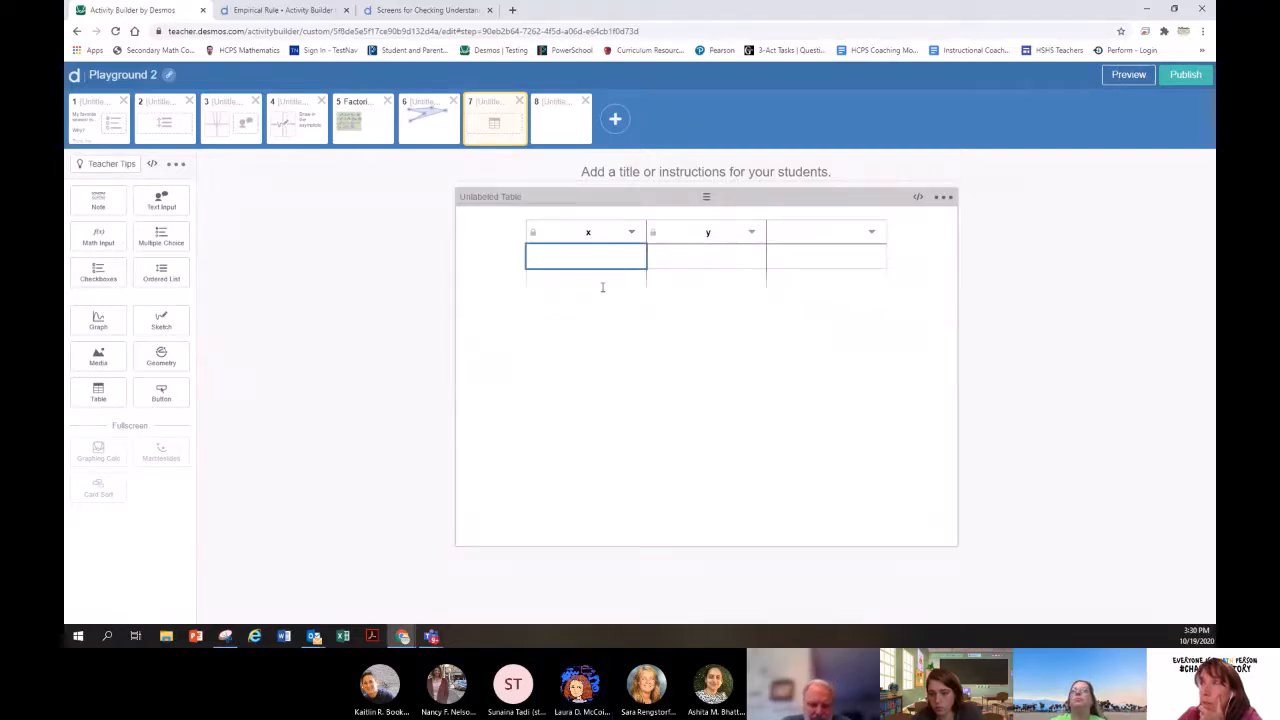
{"action": "left_click", "coordinate": [700, 257]}
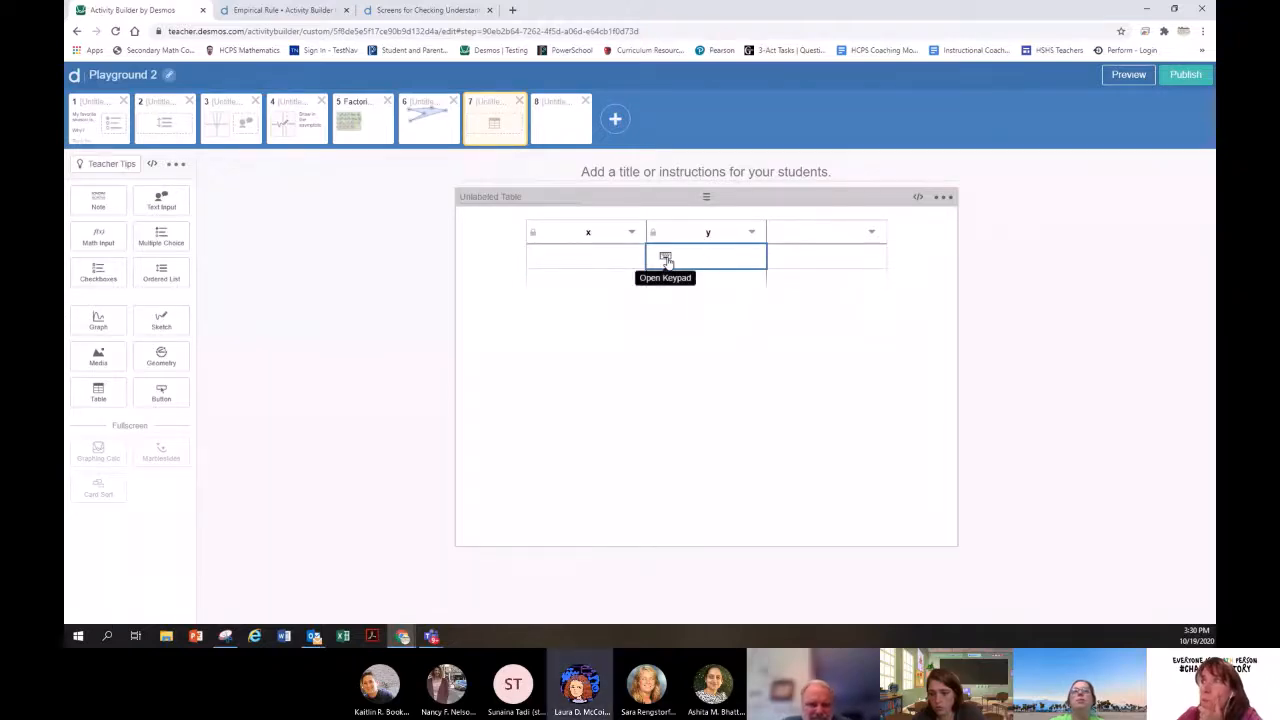
Step: Fill the x column with the values 1, 2, 3 and 4 in successive rows
{"action": "left_click", "coordinate": [695, 282]}
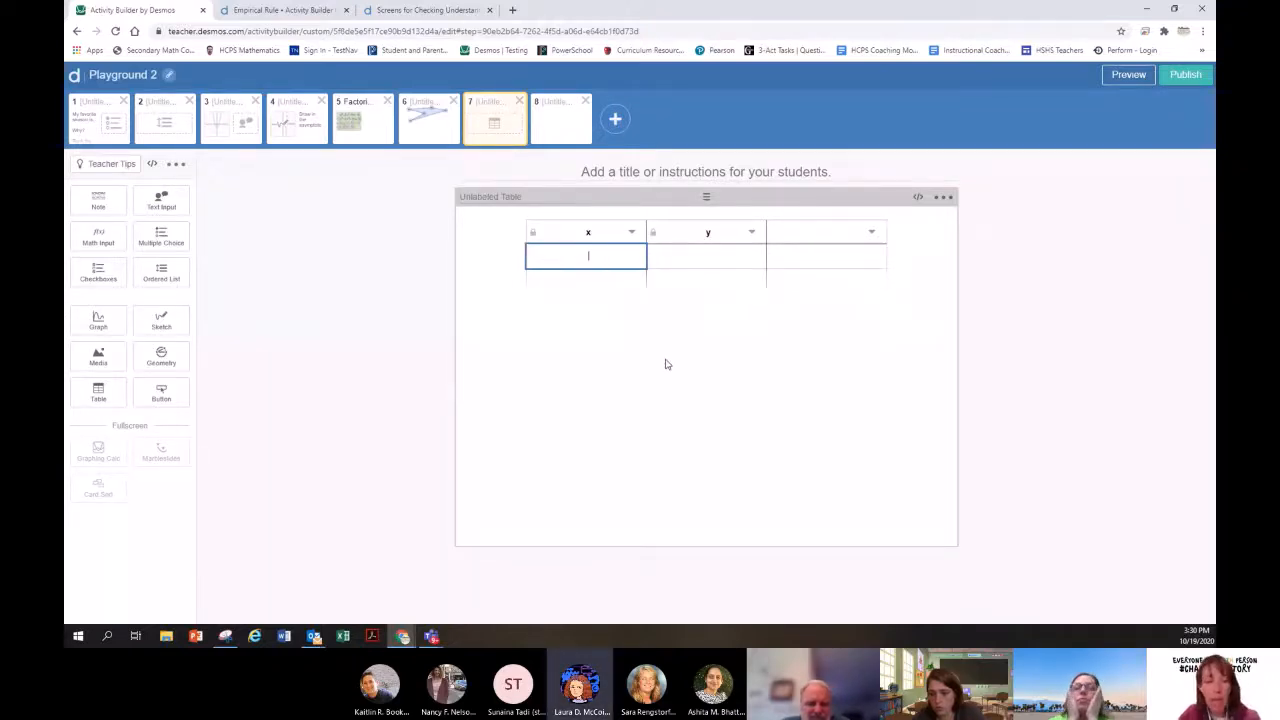
{"action": "type", "text": "1"}
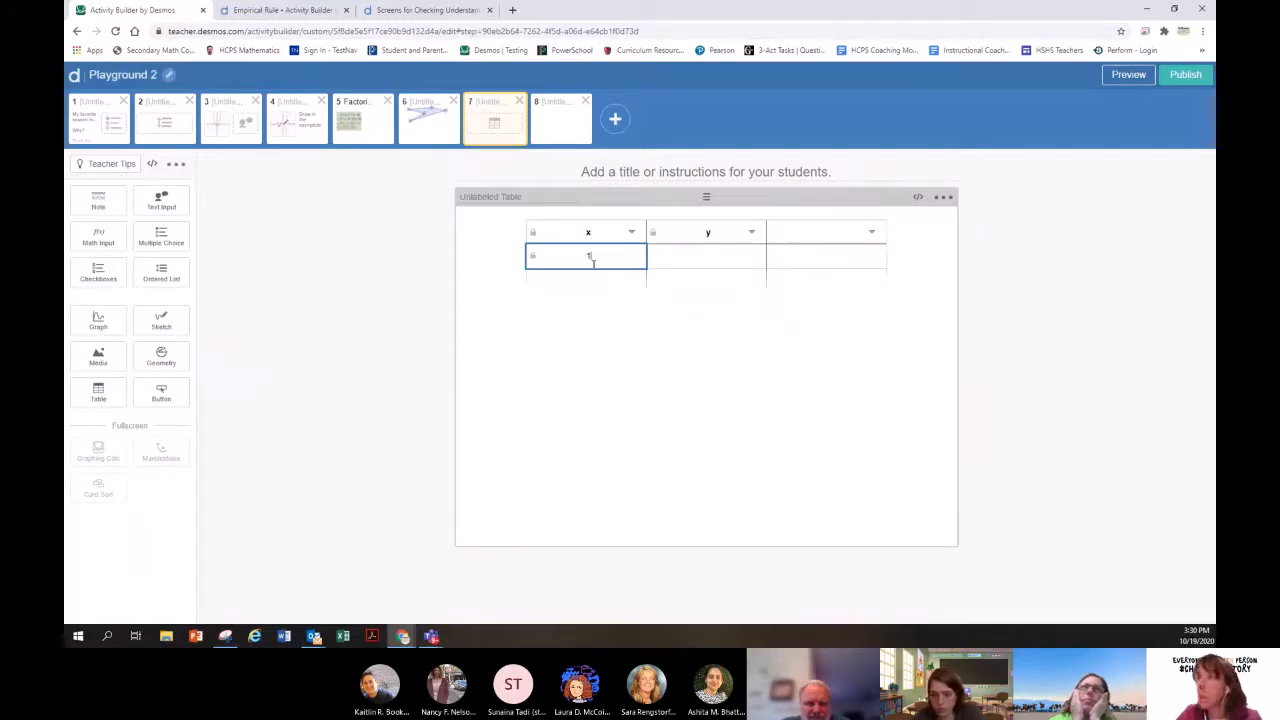
{"action": "key", "text": "Return"}
{"action": "type", "text": "2"}
{"action": "key", "text": "Return"}
{"action": "type", "text": "3"}
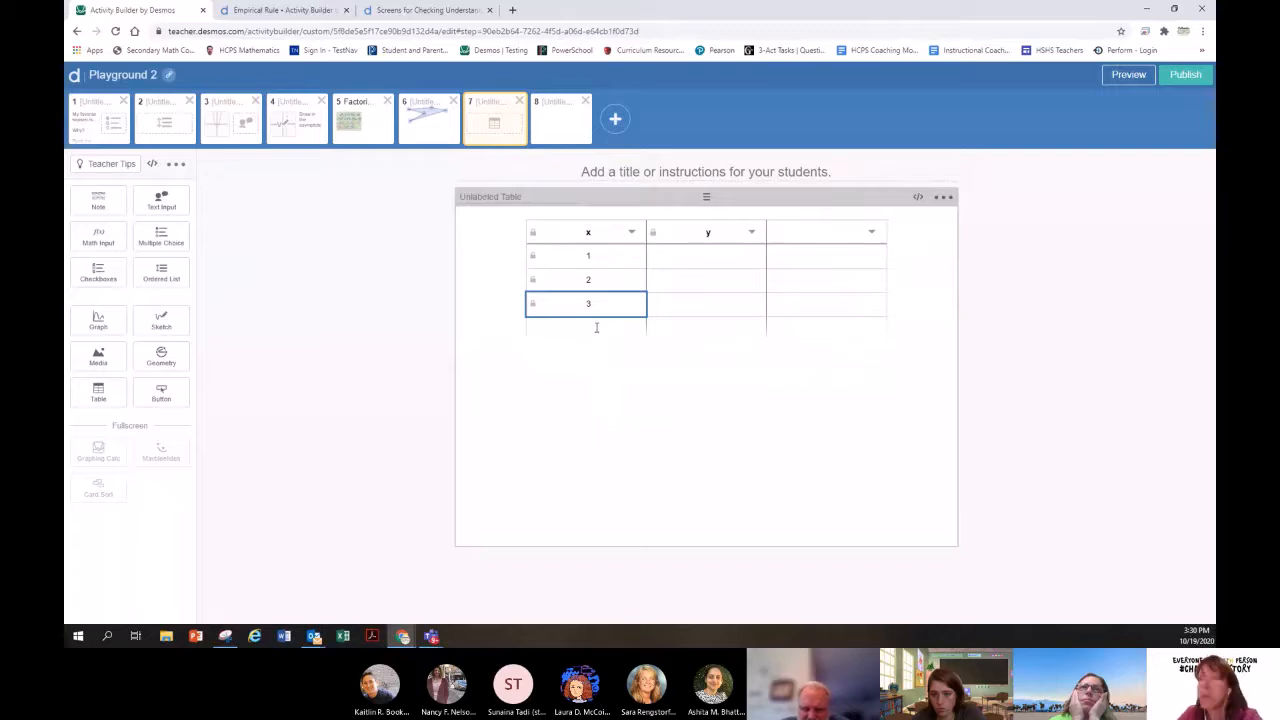
{"action": "key", "text": "Return"}
{"action": "type", "text": "4"}
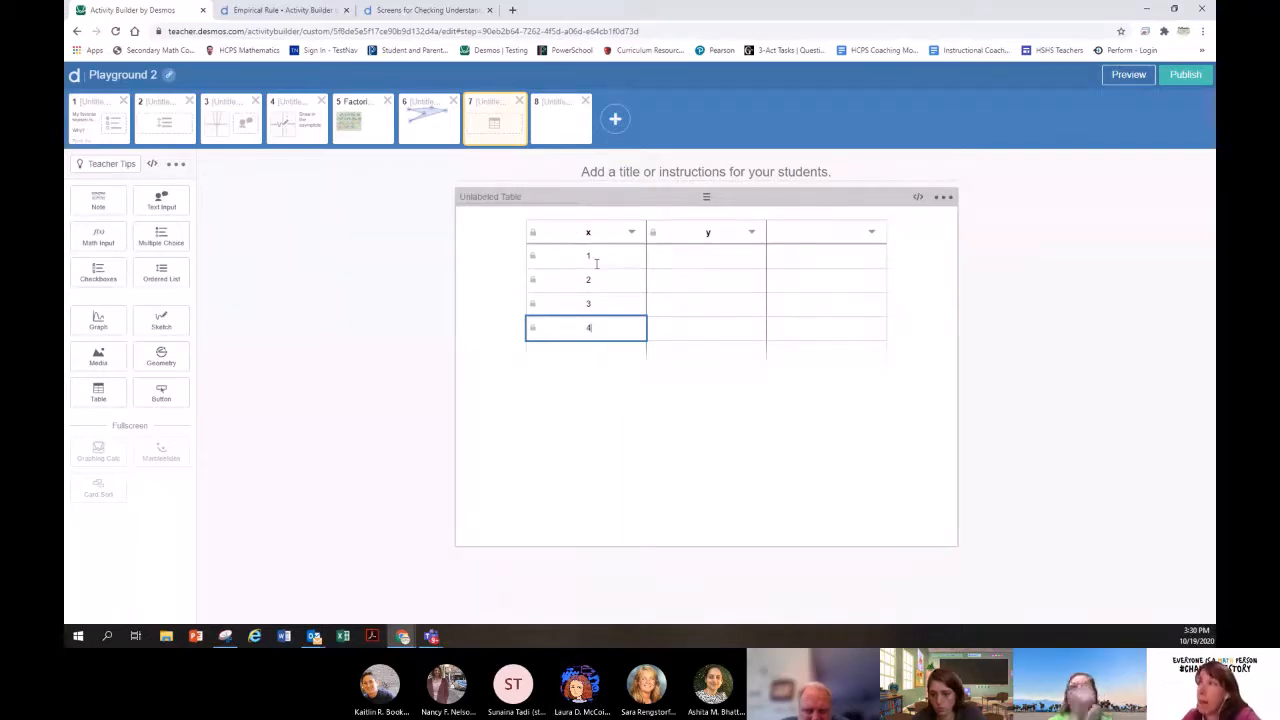
{"action": "left_click", "coordinate": [708, 259]}
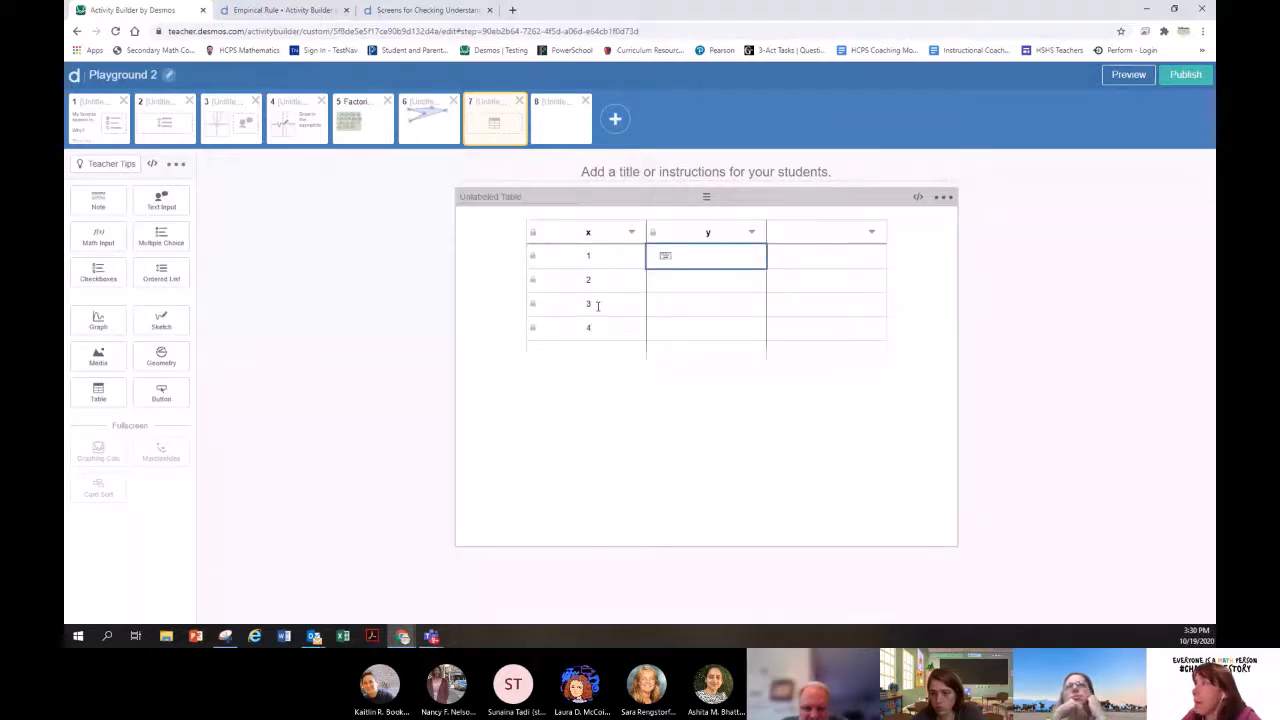
Step: Preview the filled table as a student and test the blank y cells beside x values 2, 3 and 4
{"action": "left_click", "coordinate": [1122, 76]}
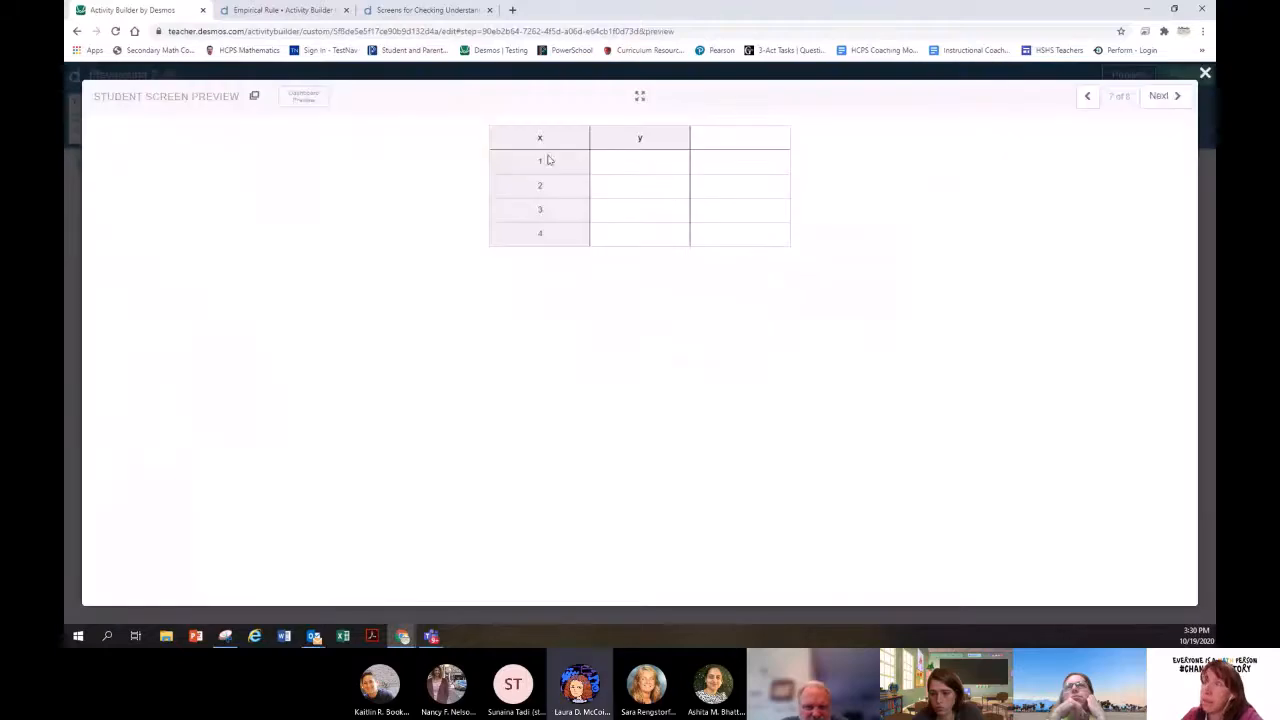
{"action": "left_click", "coordinate": [623, 186]}
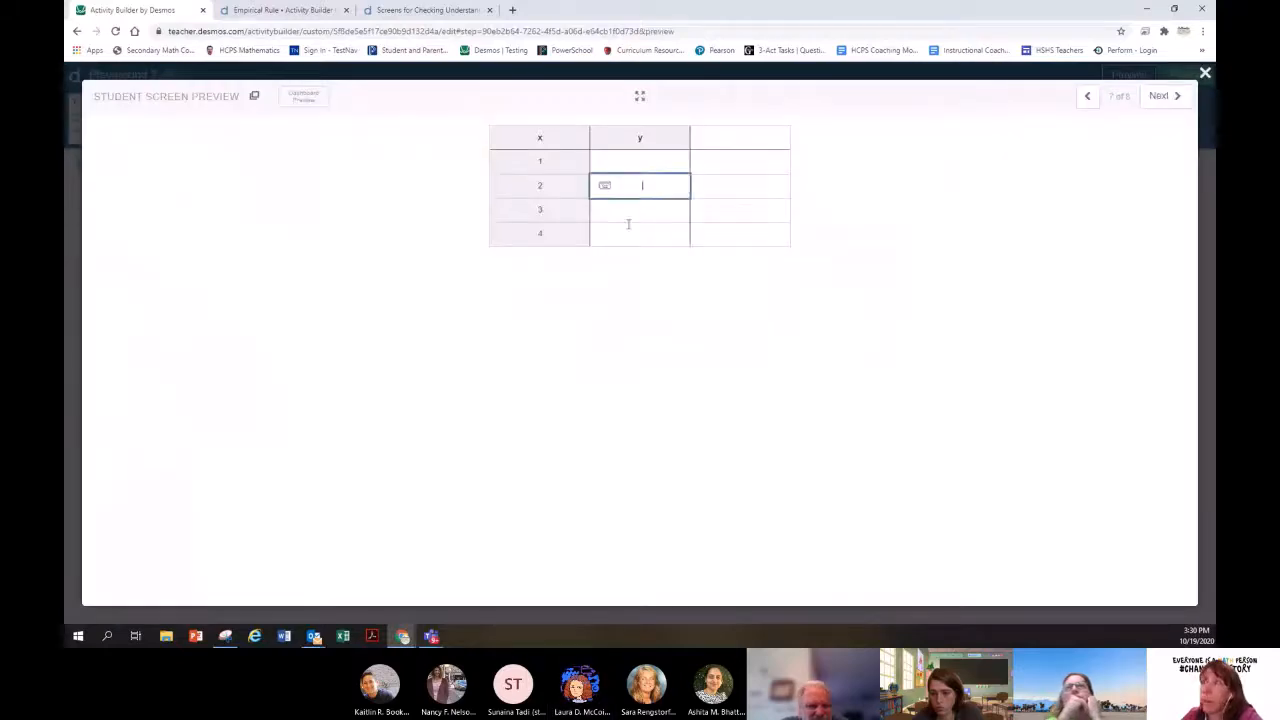
{"action": "left_click", "coordinate": [628, 211]}
{"action": "left_click", "coordinate": [630, 235]}
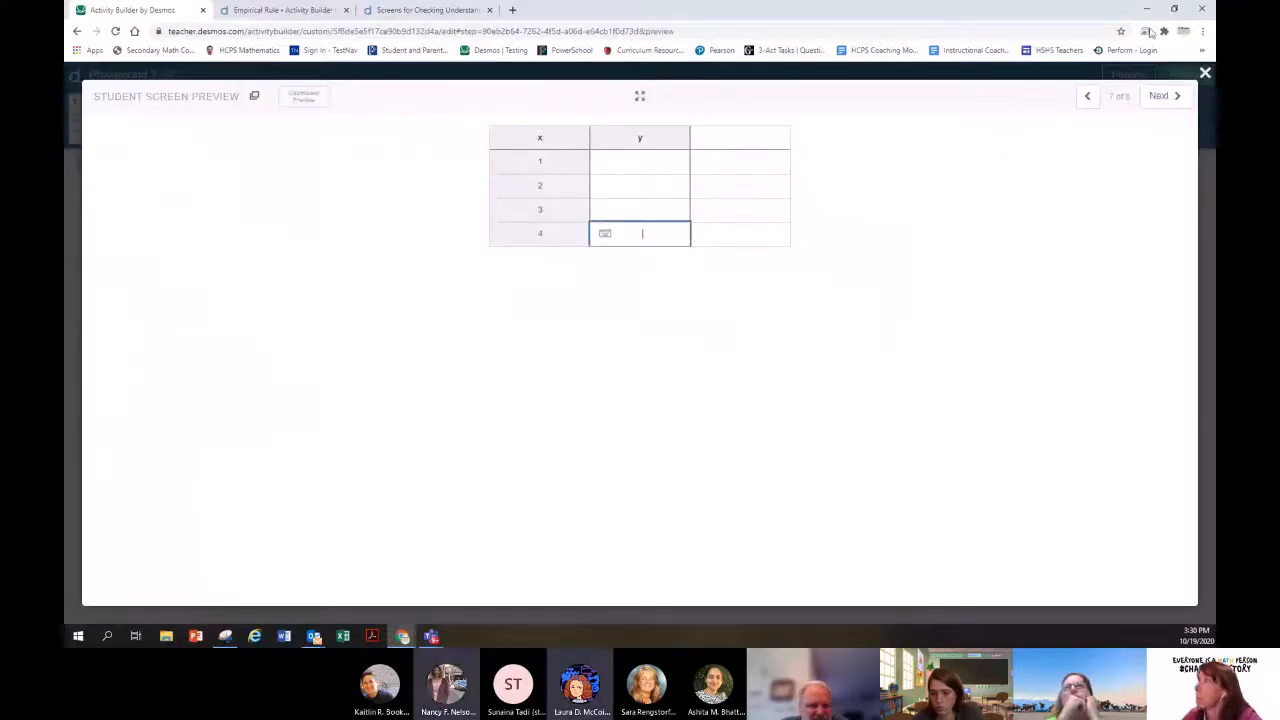
{"action": "left_click", "coordinate": [1206, 76]}
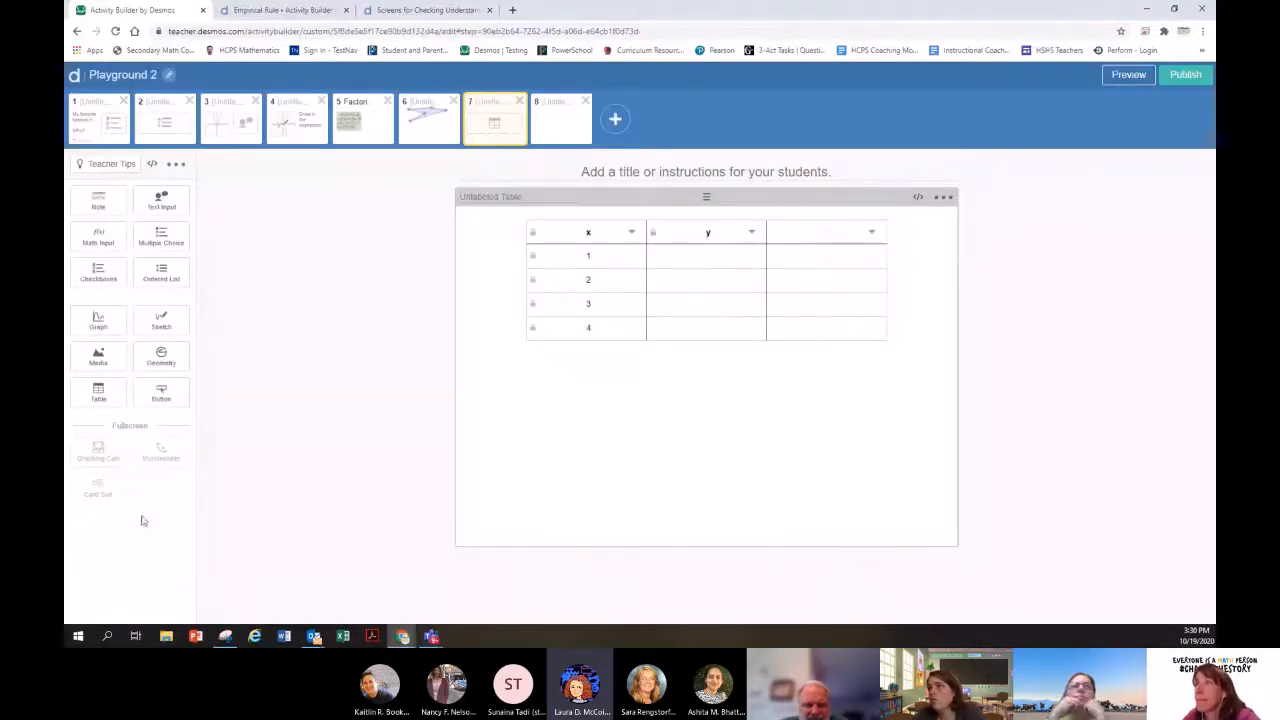
Step: Add a fullscreen Graphing Calc component to the empty screen 8
{"action": "left_click", "coordinate": [561, 130]}
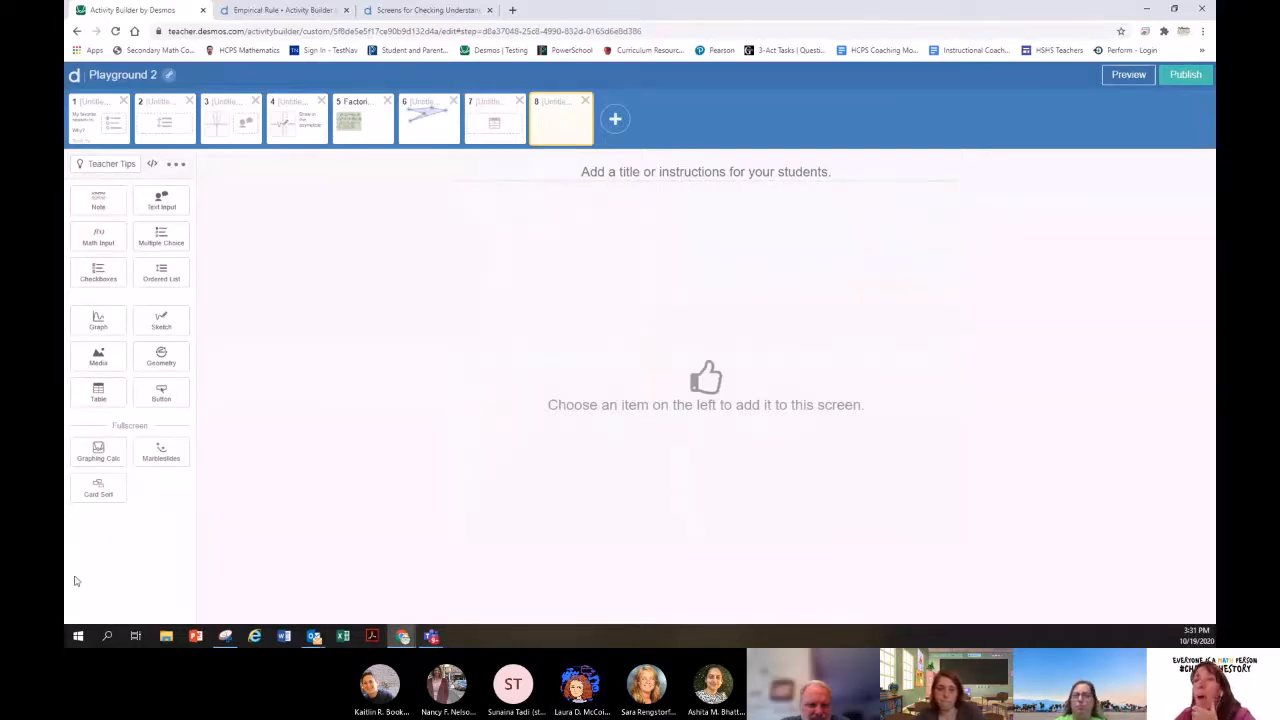
{"action": "left_click", "coordinate": [99, 457]}
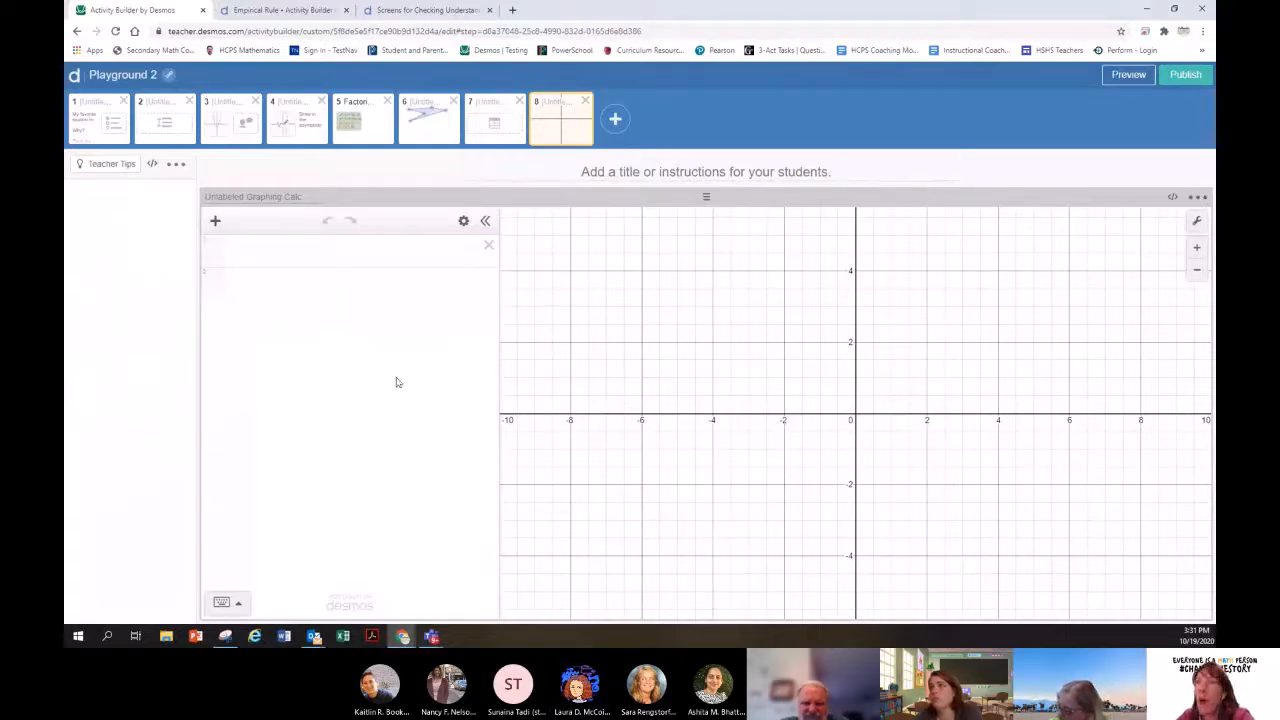
Step: Add a blank note to the expression list of screen 8's graphing calculator and preview the screen as a student
{"action": "left_click", "coordinate": [215, 220]}
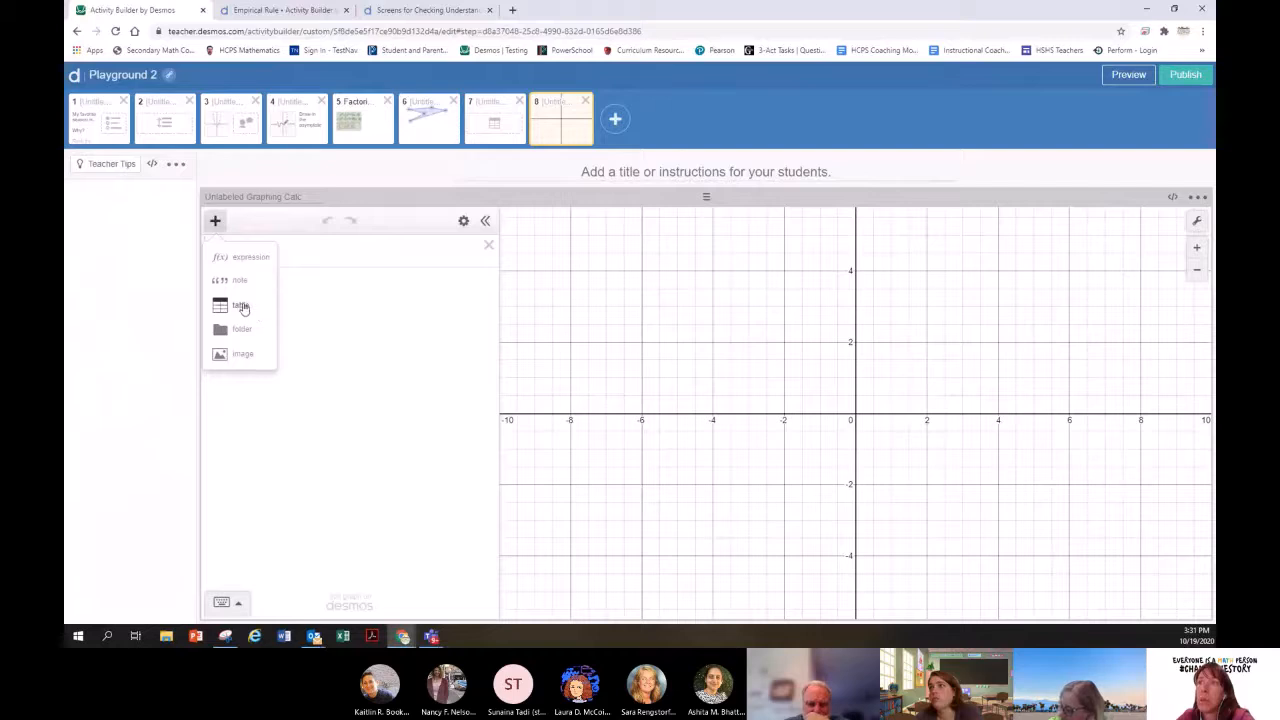
{"action": "left_click", "coordinate": [239, 280]}
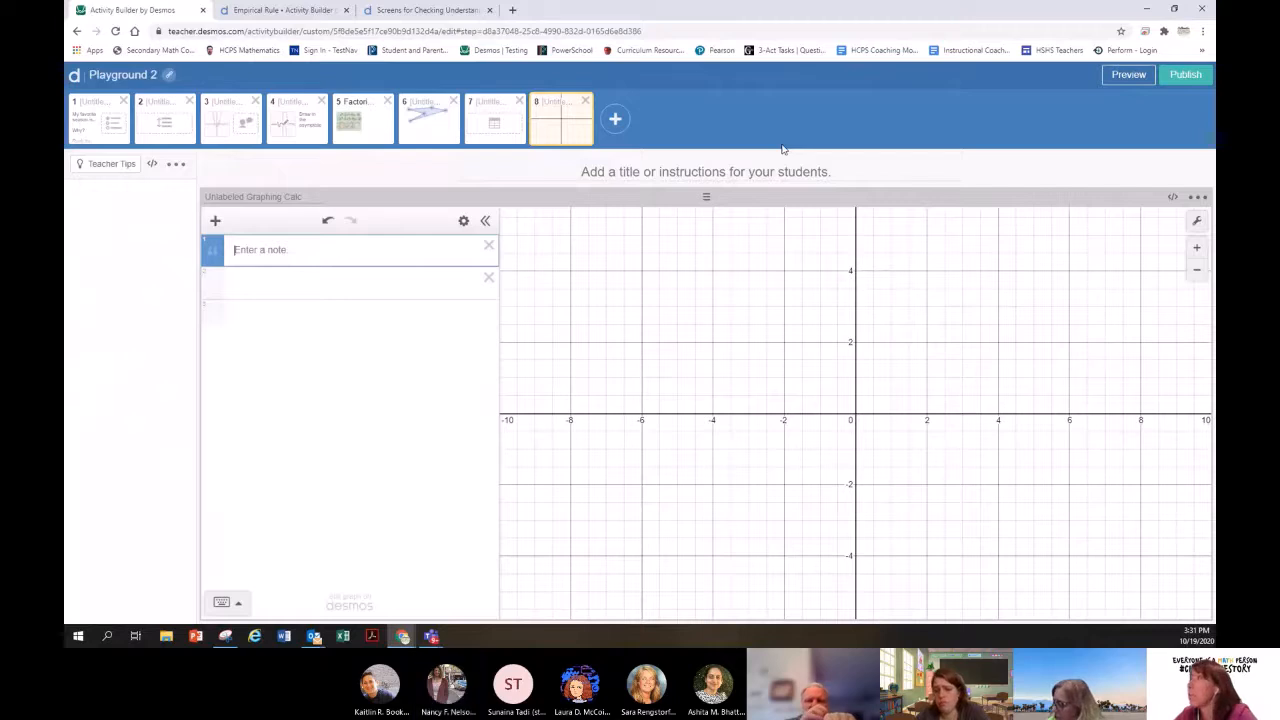
{"action": "left_click", "coordinate": [1127, 80]}
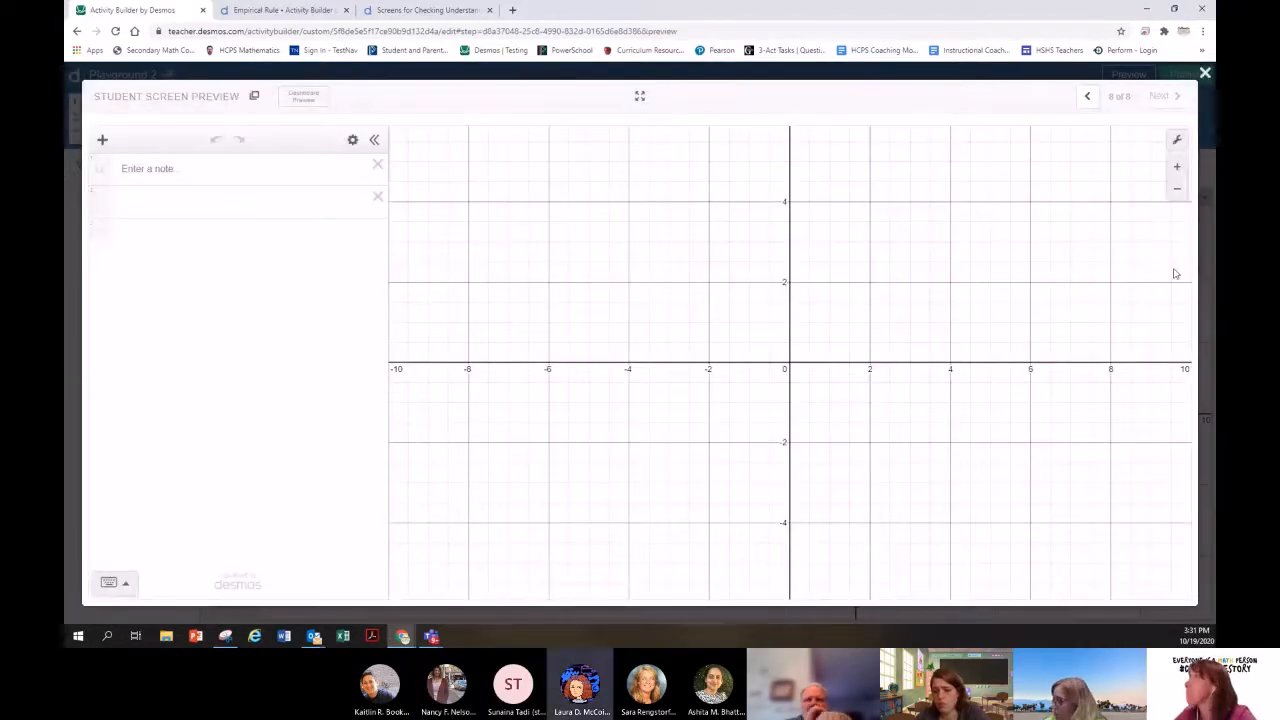
{"action": "left_click", "coordinate": [1204, 74]}
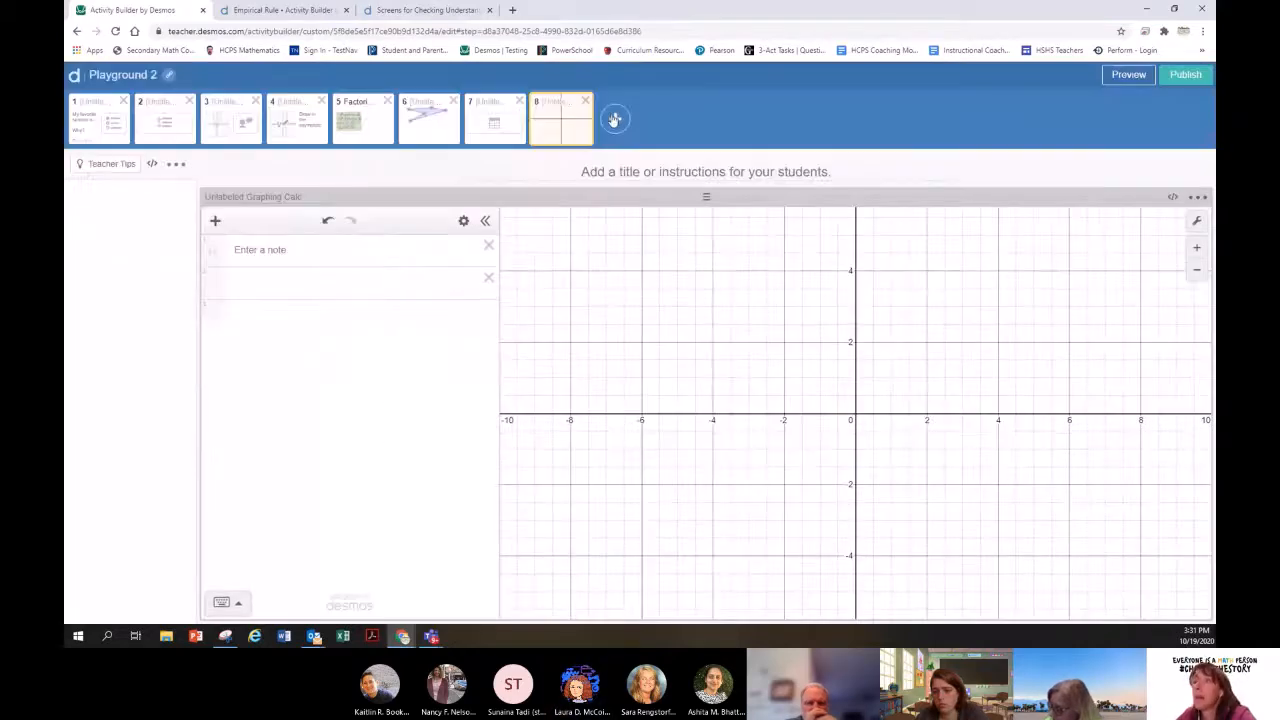
Step: Create screen 9 as a Card Sort with a blank text card and an image card using the Capture picture from the Desktop
{"action": "left_click", "coordinate": [614, 119]}
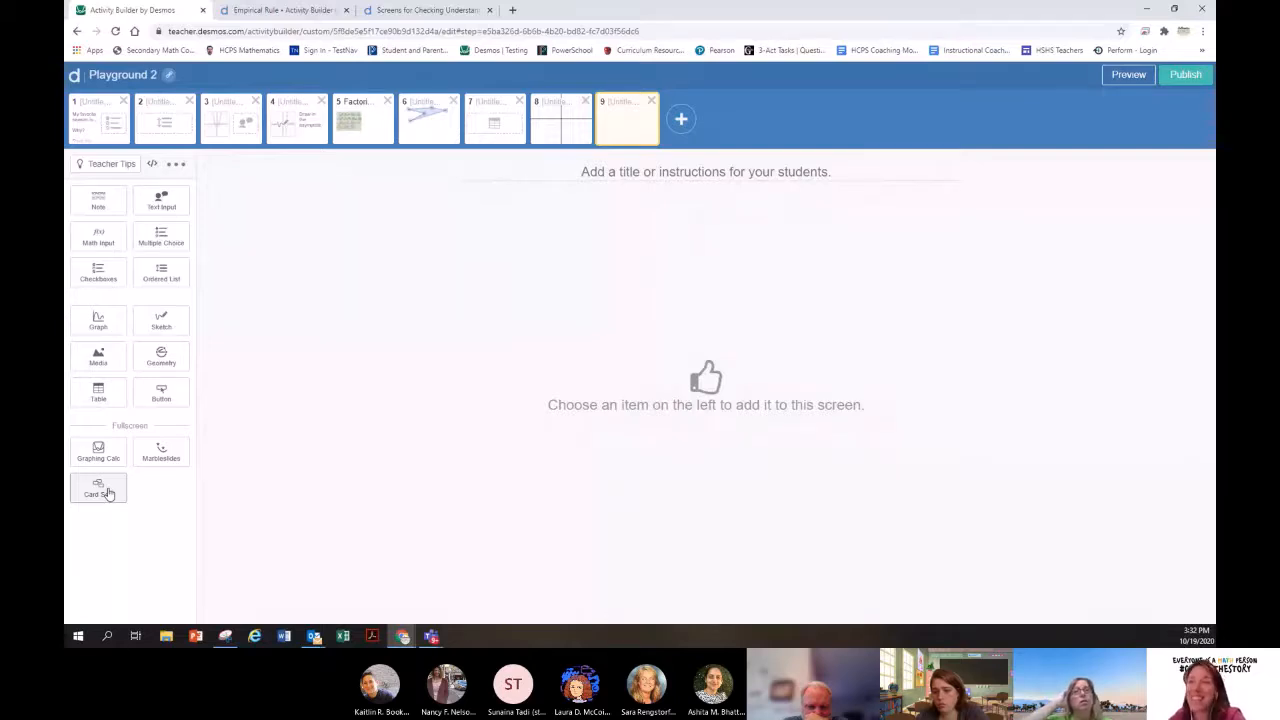
{"action": "left_click", "coordinate": [99, 489]}
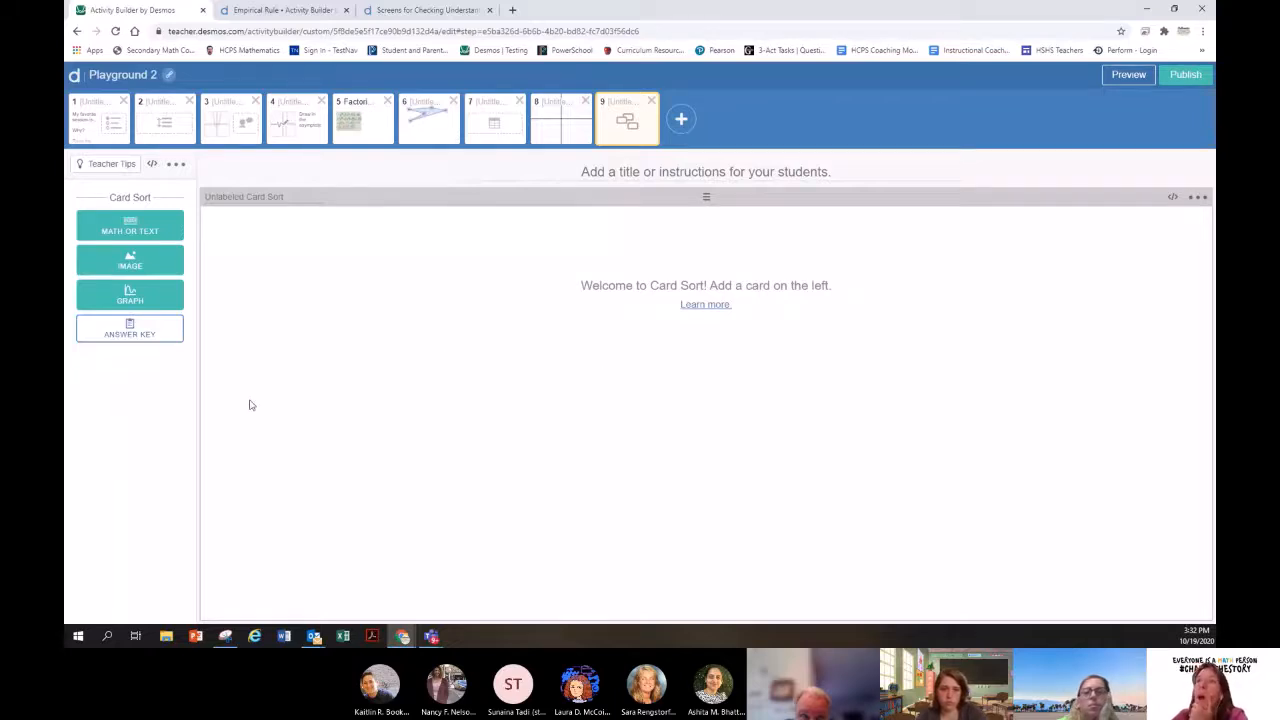
{"action": "left_click", "coordinate": [126, 231]}
{"action": "left_click", "coordinate": [140, 270]}
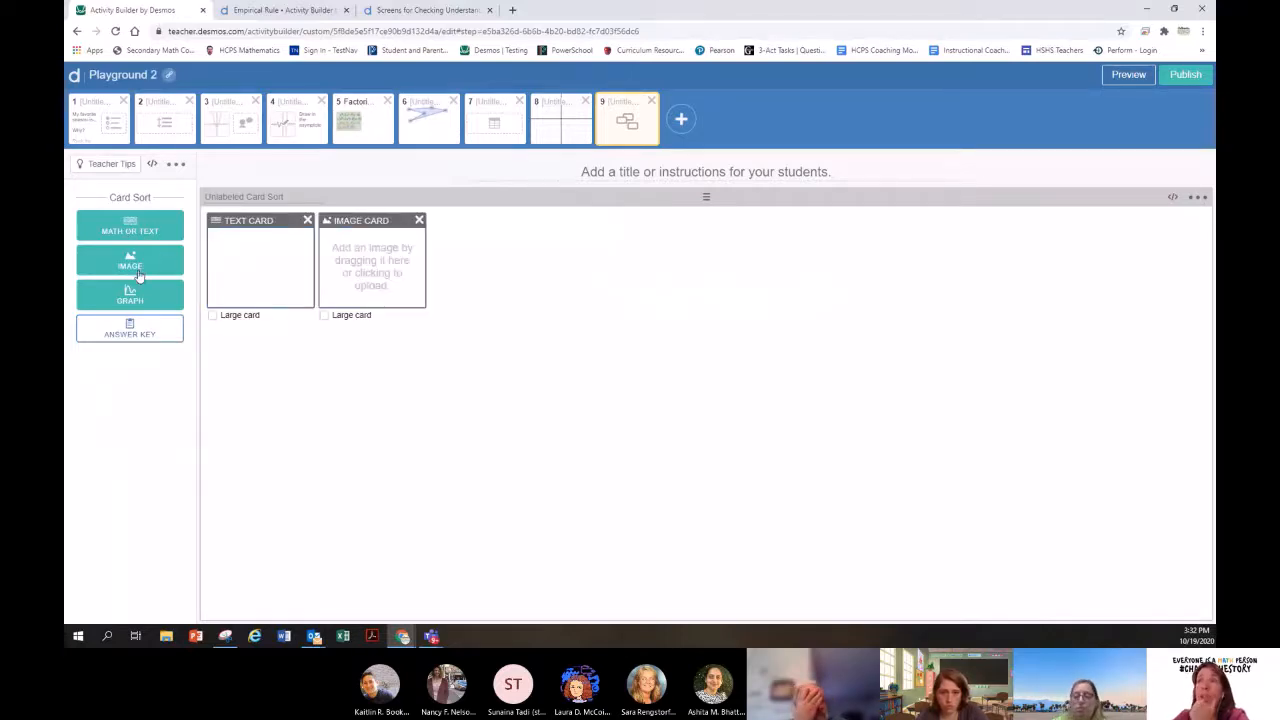
{"action": "left_click", "coordinate": [373, 275]}
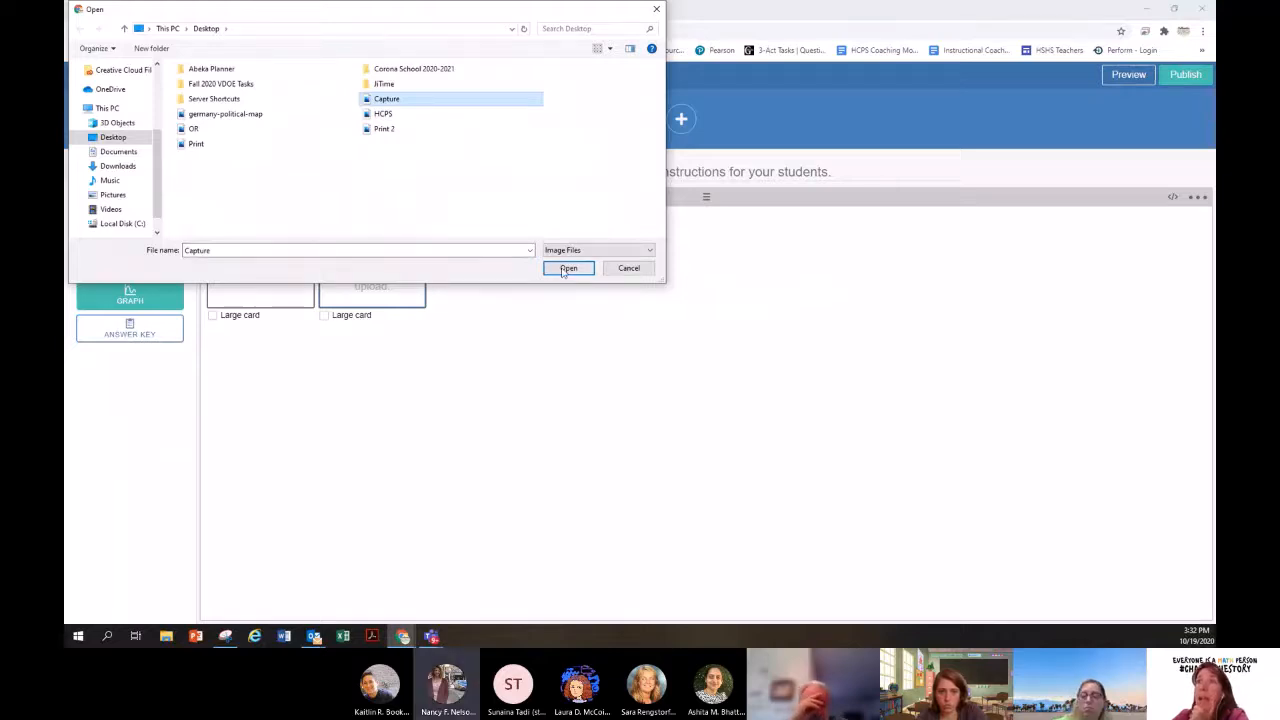
{"action": "left_click", "coordinate": [568, 268]}
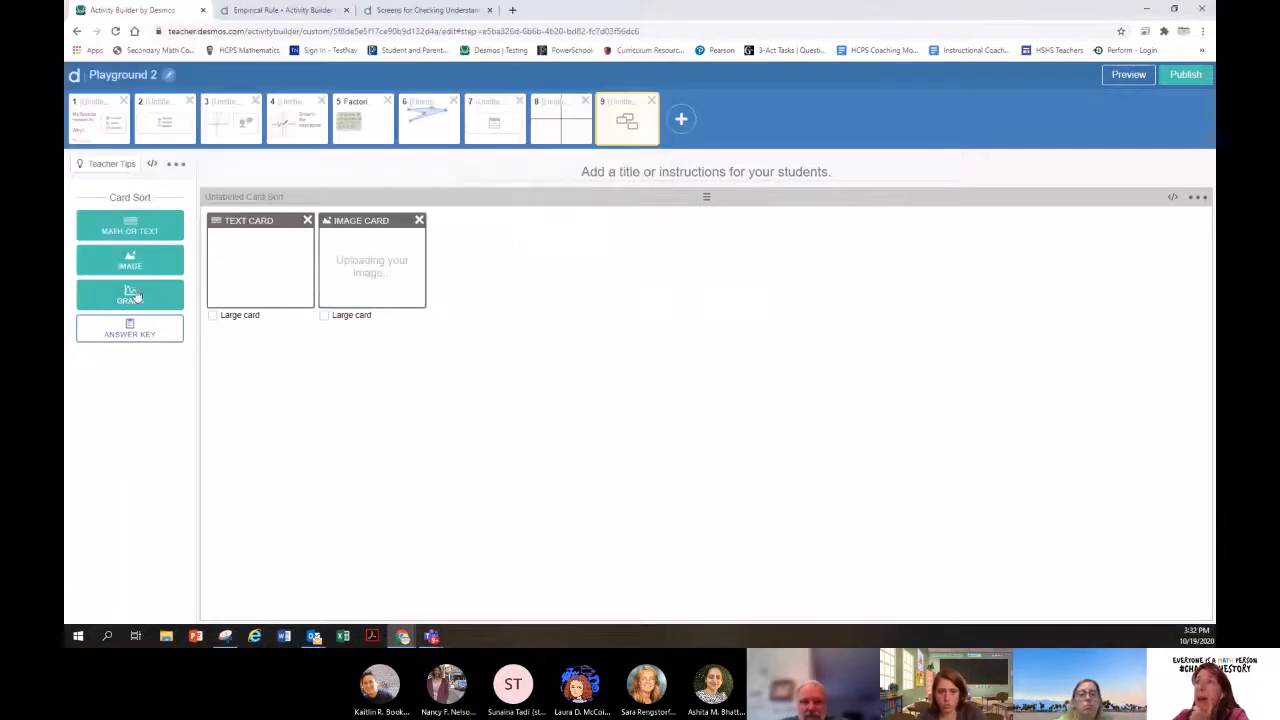
Step: Add a graph card showing the line y = x to the card sort
{"action": "left_click", "coordinate": [135, 300]}
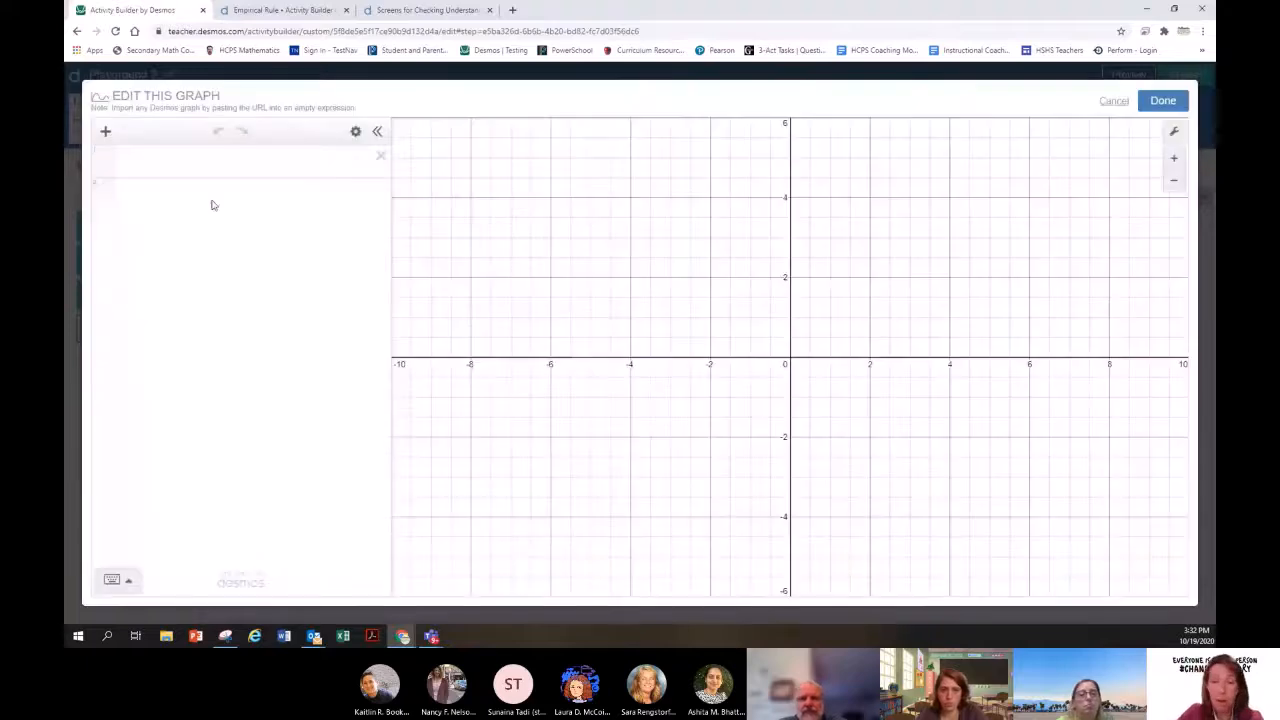
{"action": "left_click", "coordinate": [183, 158]}
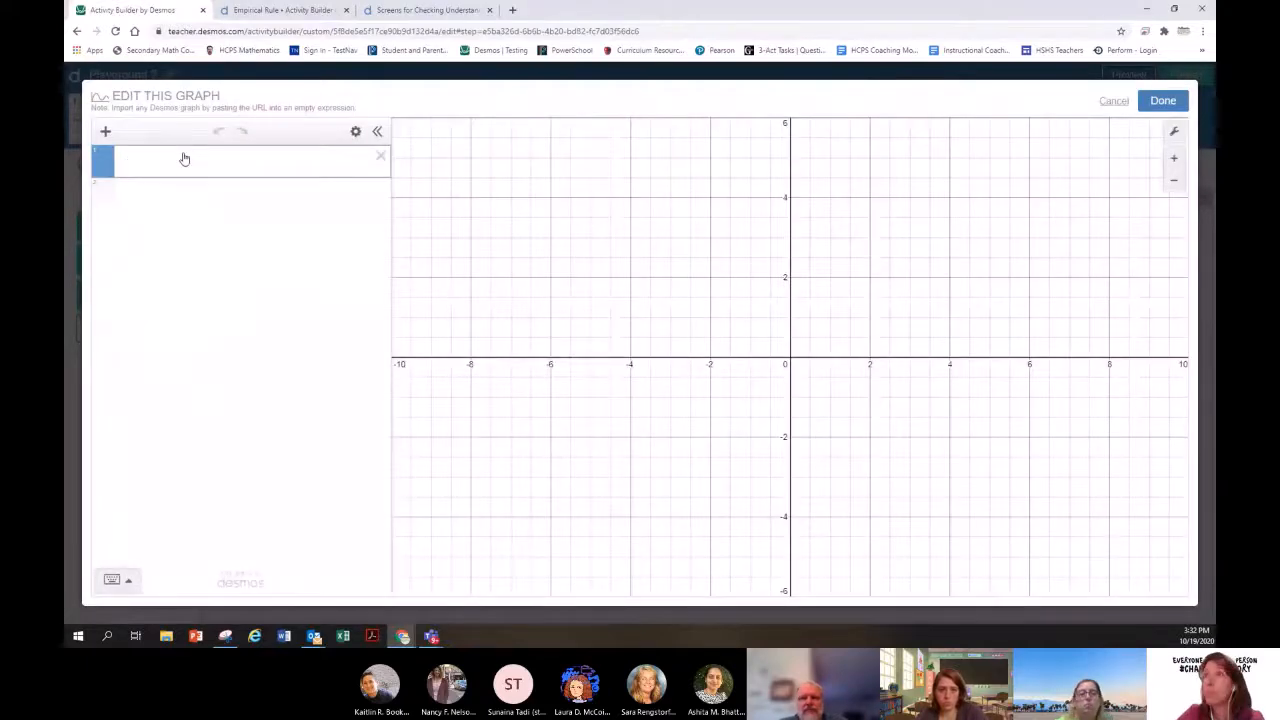
{"action": "type", "text": "y=x"}
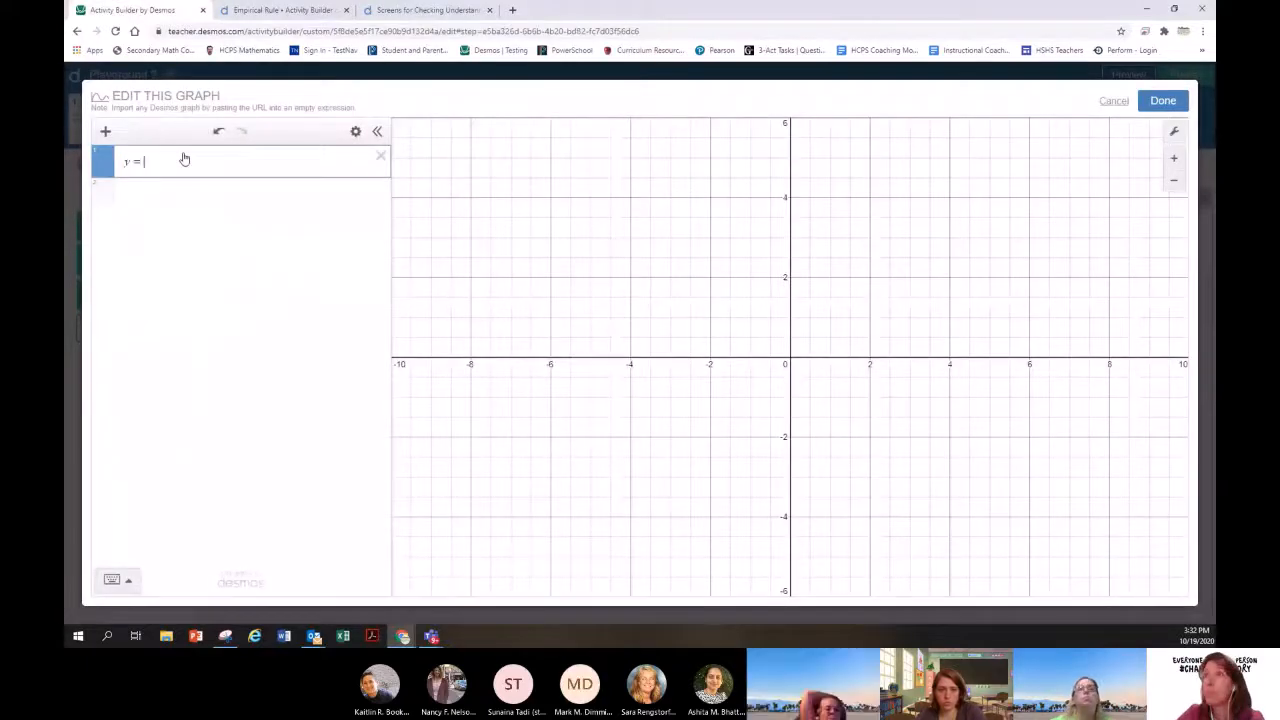
{"action": "left_click", "coordinate": [1177, 108]}
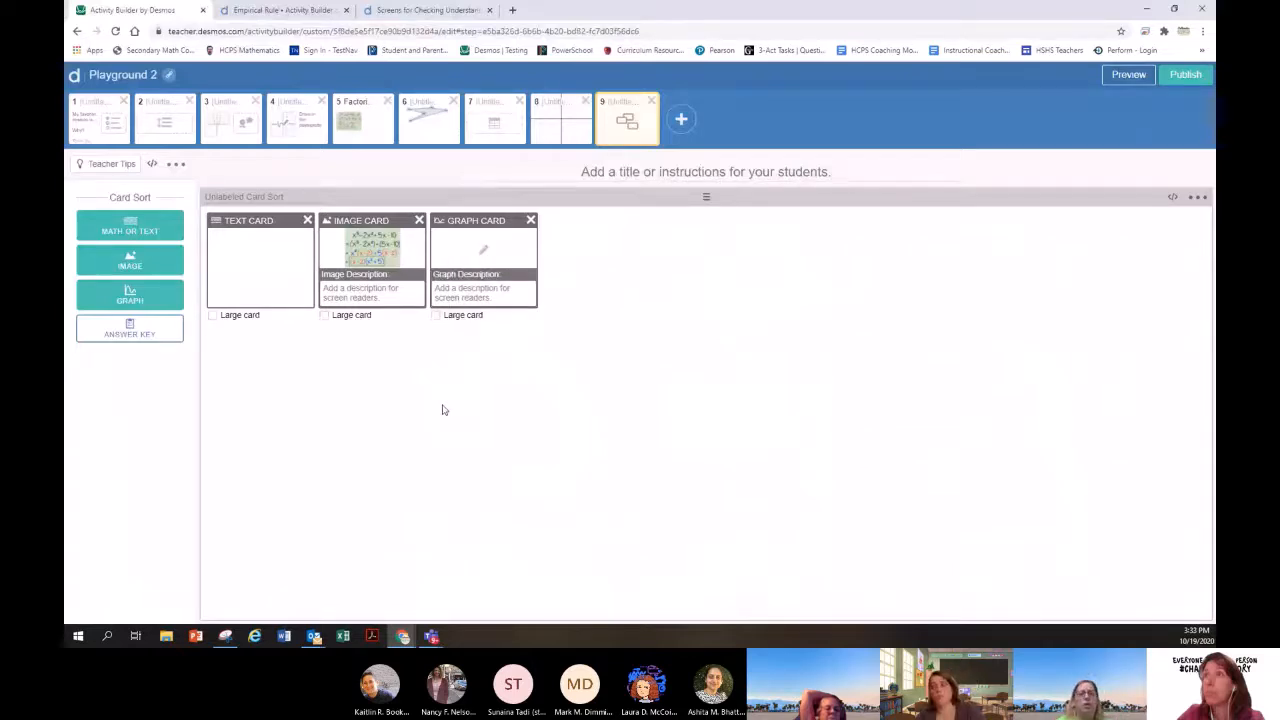
Step: Set the card sort's answer key by grouping the text, image and graph cards into one stack
{"action": "left_click", "coordinate": [128, 339]}
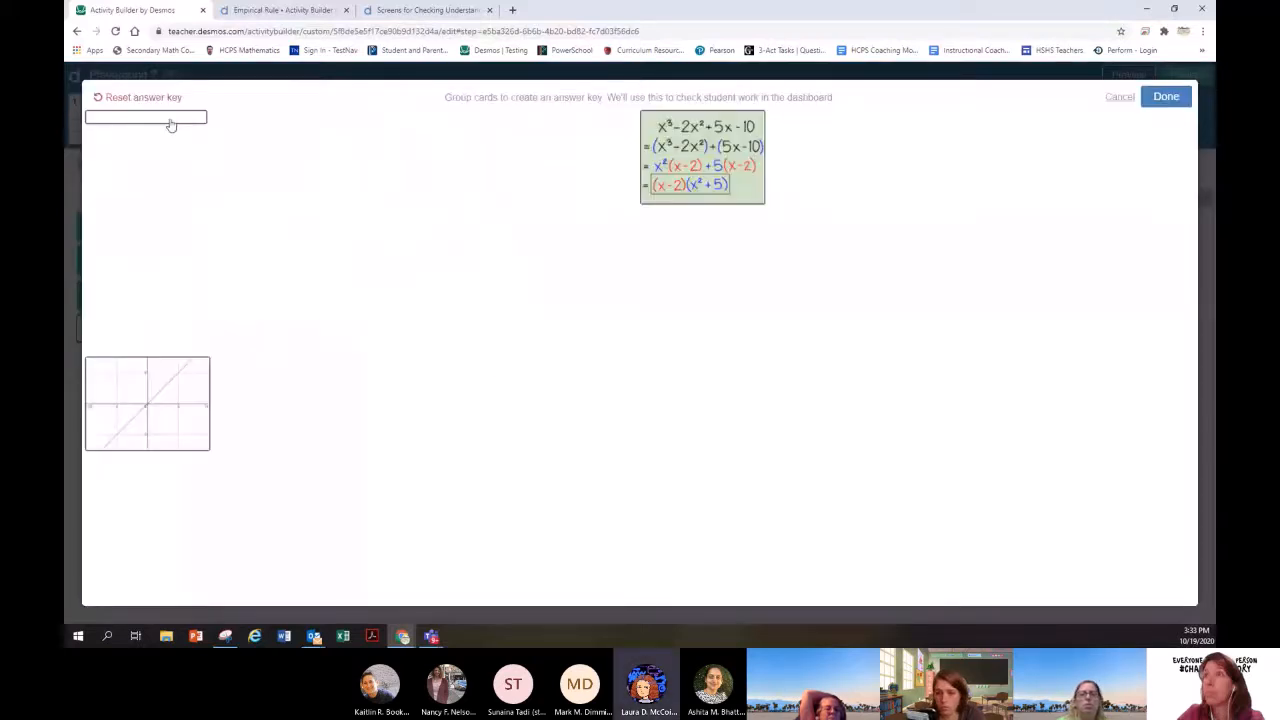
{"action": "left_click_drag", "start_coordinate": [168, 119], "coordinate": [478, 230]}
{"action": "left_click_drag", "start_coordinate": [690, 195], "coordinate": [445, 330]}
{"action": "left_click_drag", "start_coordinate": [126, 352], "coordinate": [591, 354]}
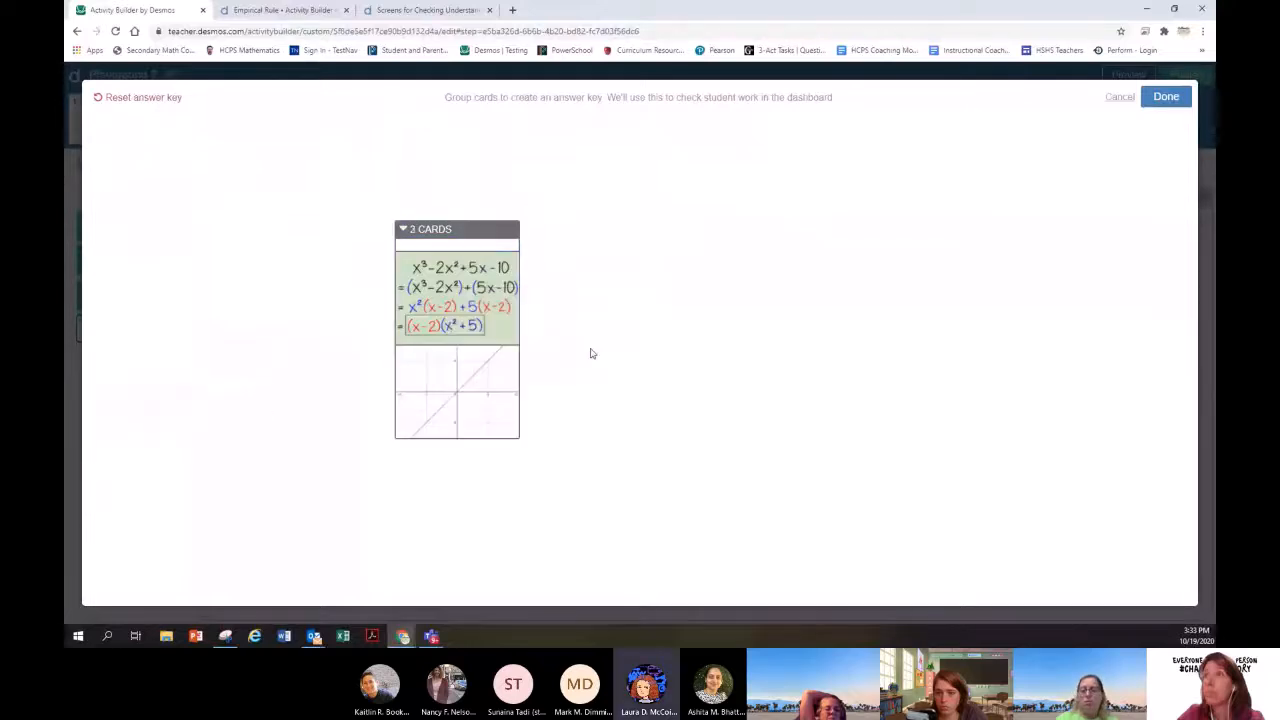
{"action": "left_click", "coordinate": [1168, 96]}
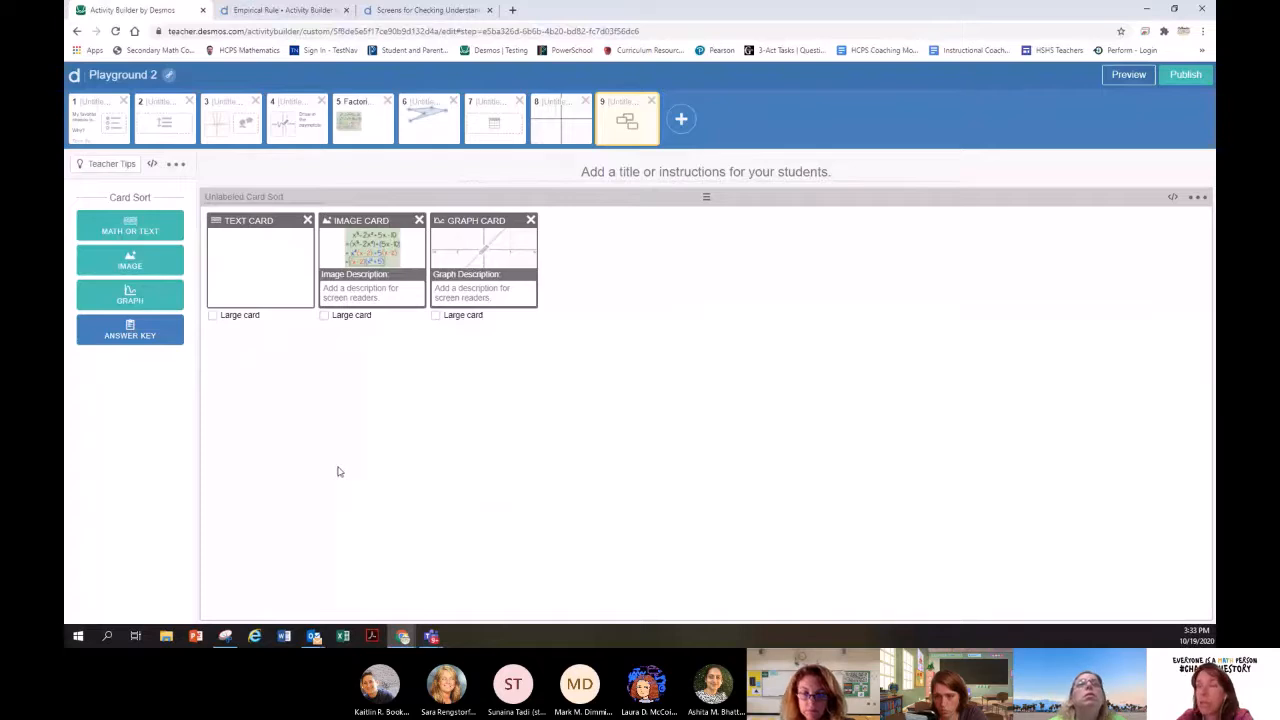
Step: Add an empty screen 10 to Playground 2 and preview the Potato Chips #2 screen in the Empirical Rule activity
{"action": "left_click", "coordinate": [682, 122]}
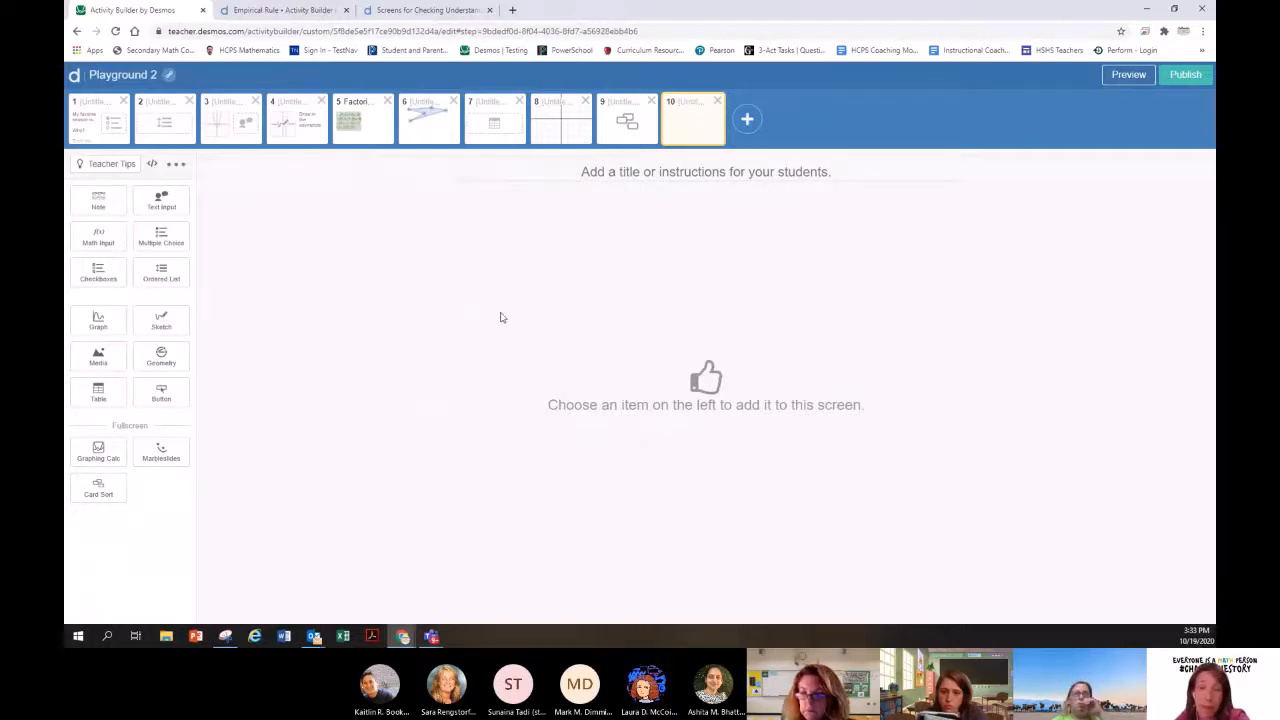
{"action": "left_click", "coordinate": [290, 10]}
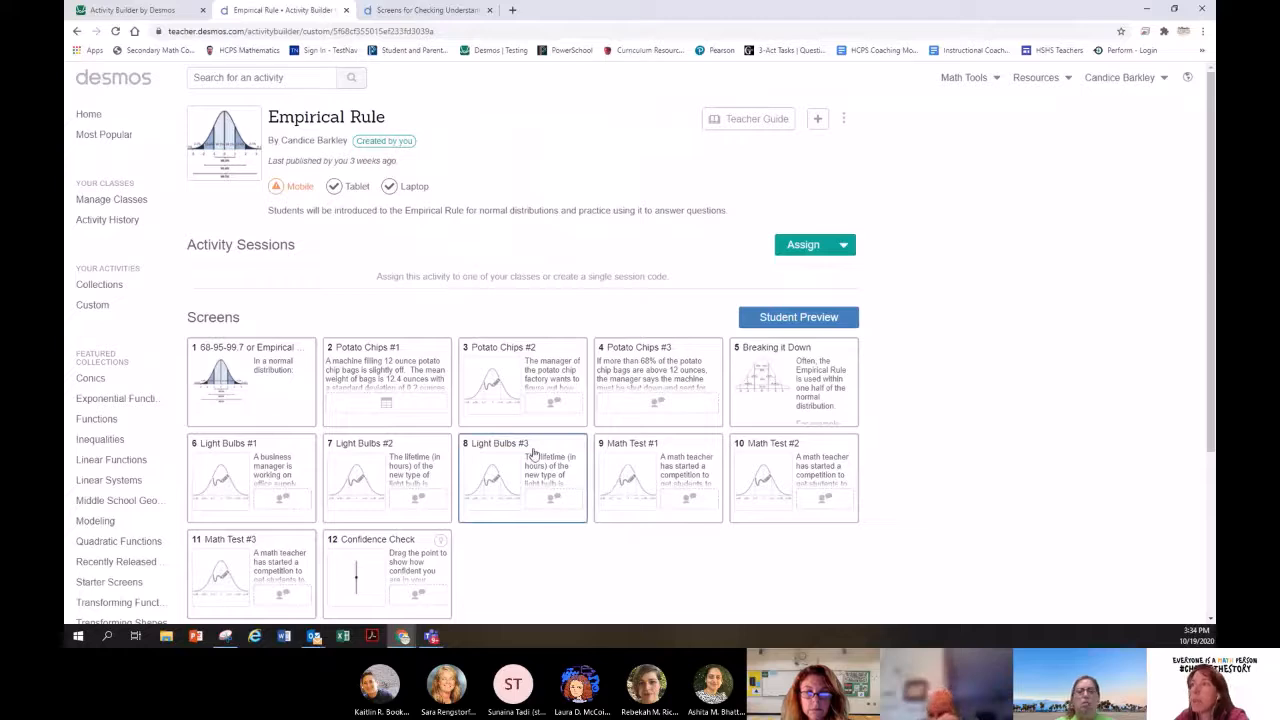
{"action": "left_click", "coordinate": [512, 390]}
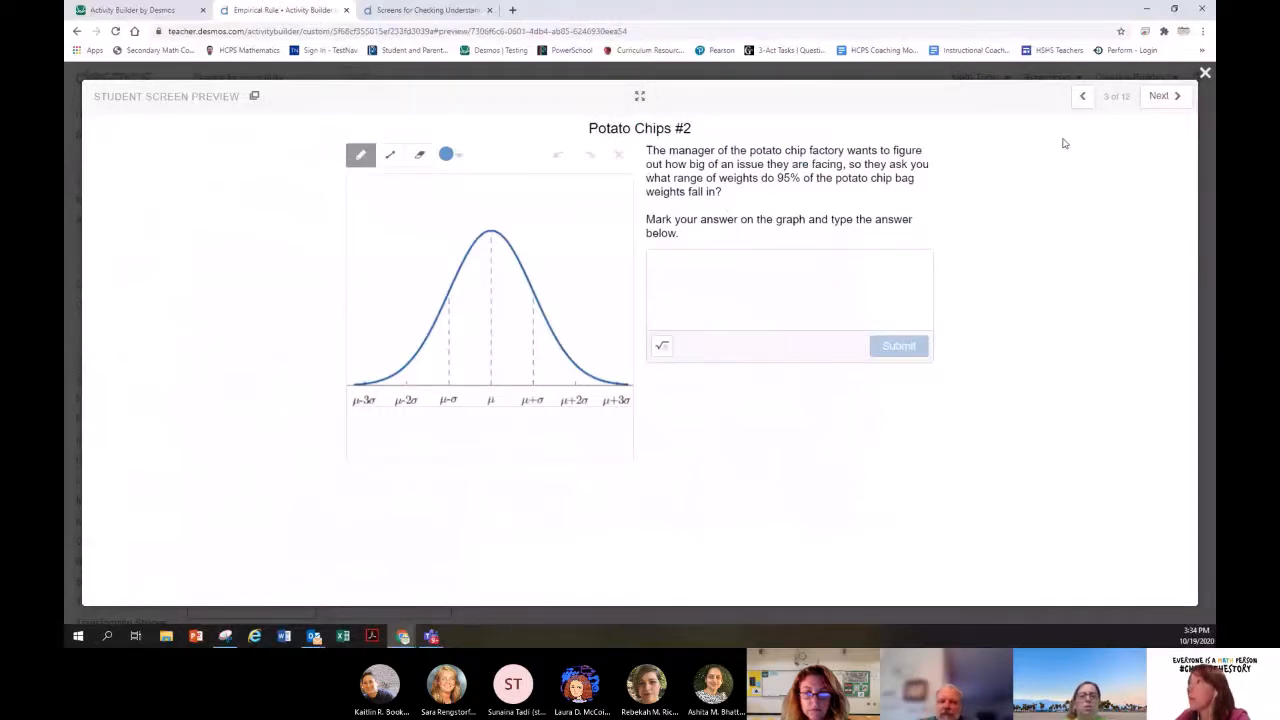
{"action": "left_click", "coordinate": [1205, 75]}
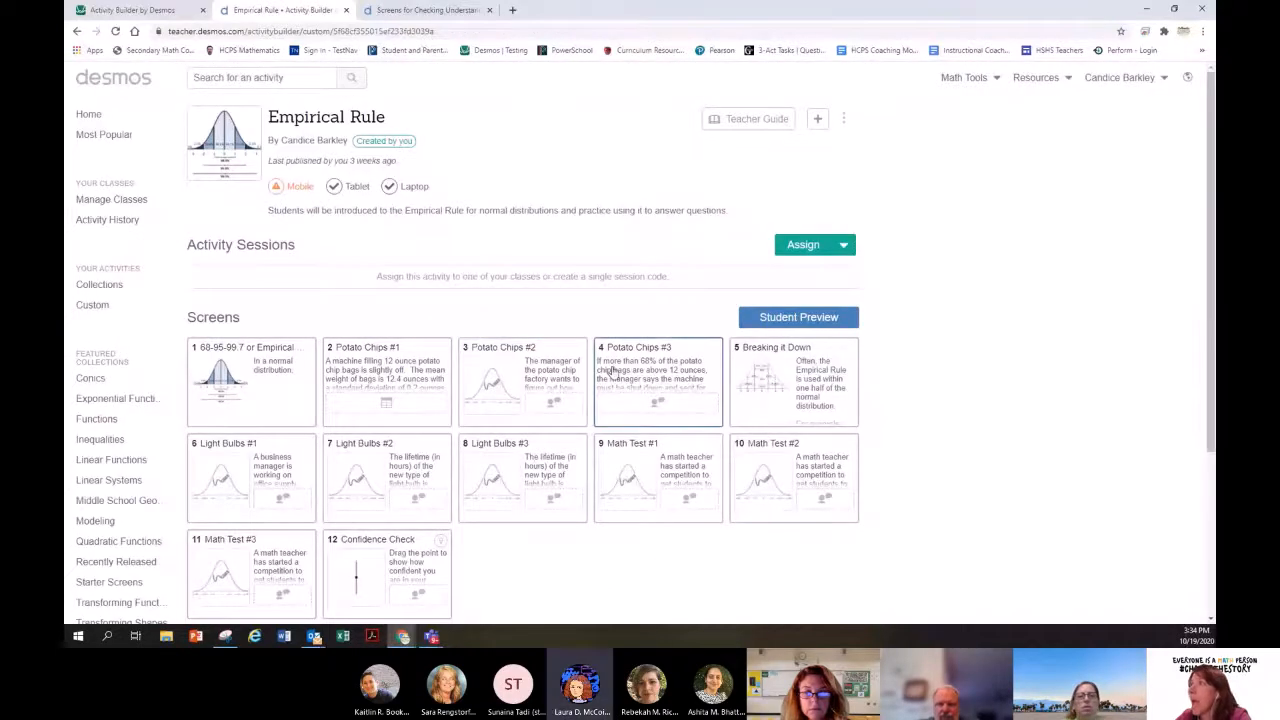
Step: Open the Empirical Rule activity for editing and copy its Potato Chips #2 screen onto the empty screen 10 of Playground 2
{"action": "left_click", "coordinate": [844, 121]}
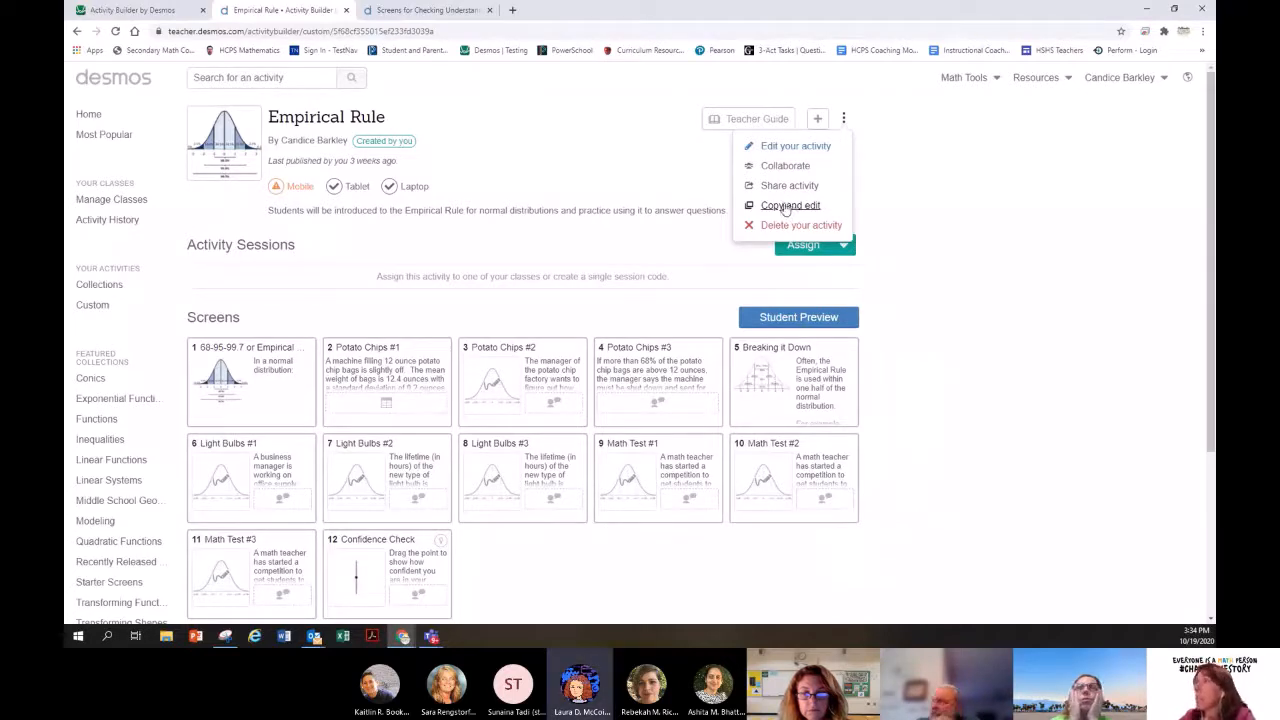
{"action": "left_click", "coordinate": [773, 148]}
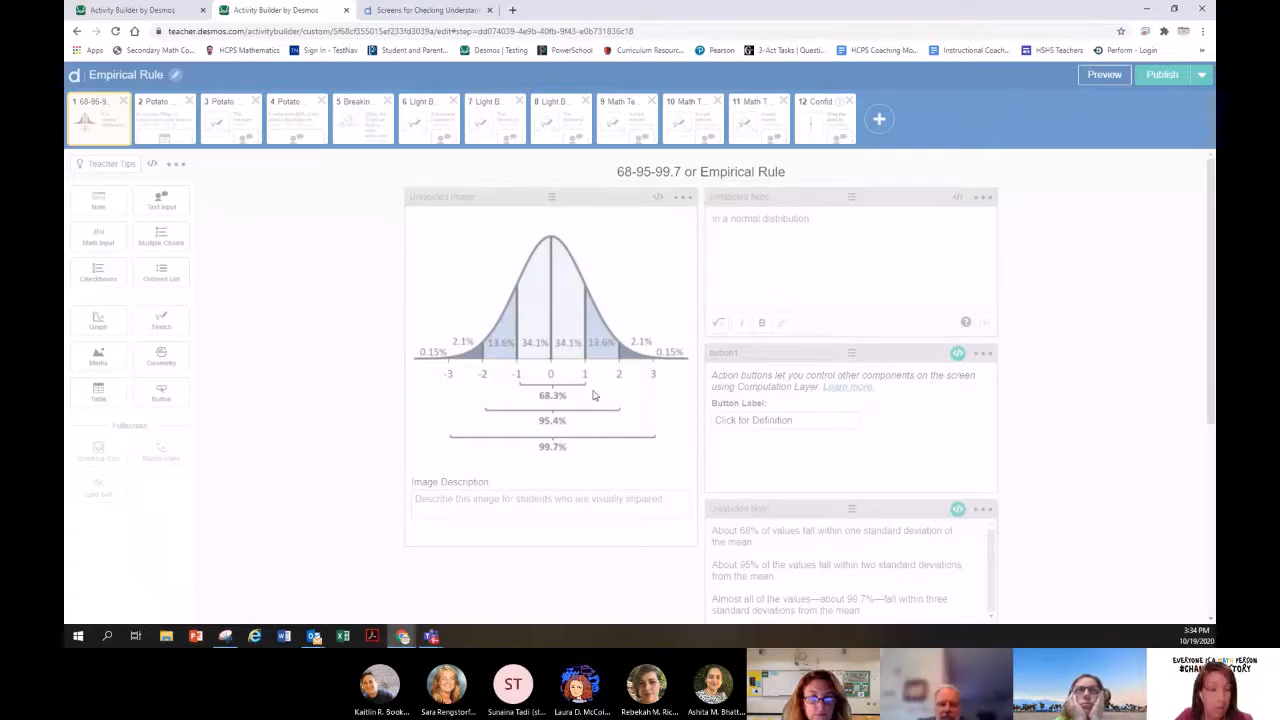
{"action": "left_click", "coordinate": [234, 132]}
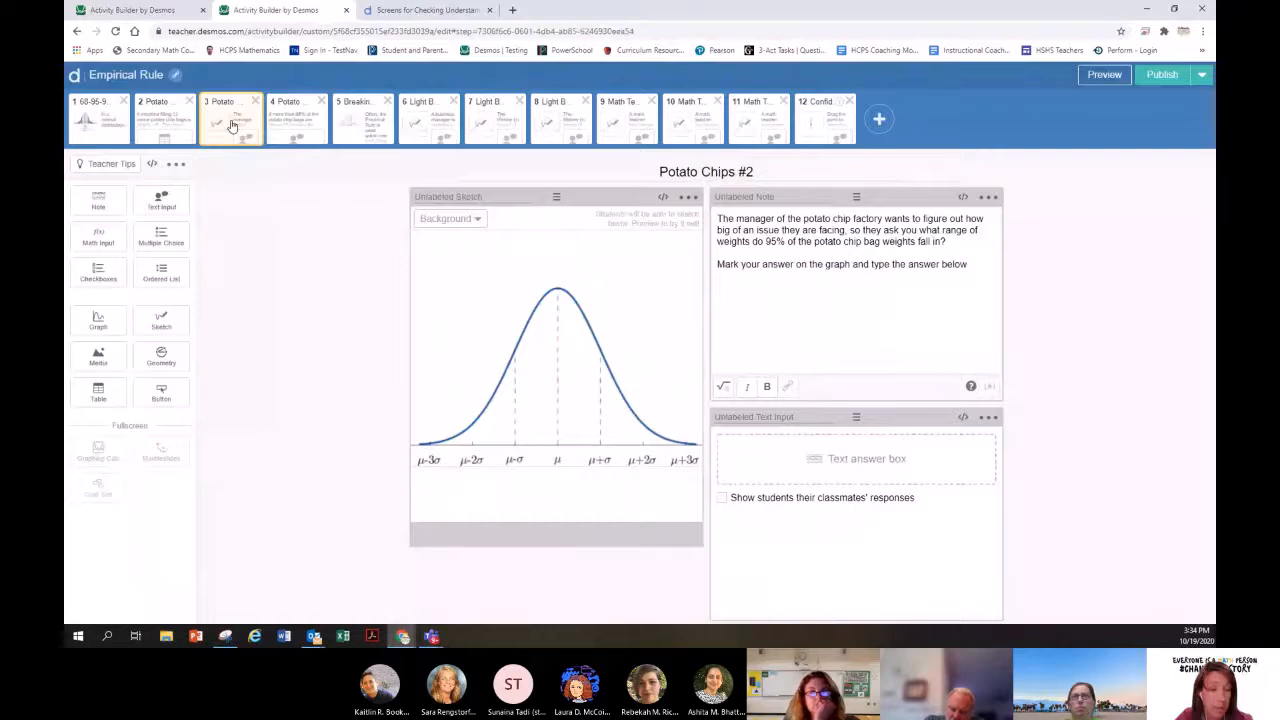
{"action": "left_click", "coordinate": [133, 10]}
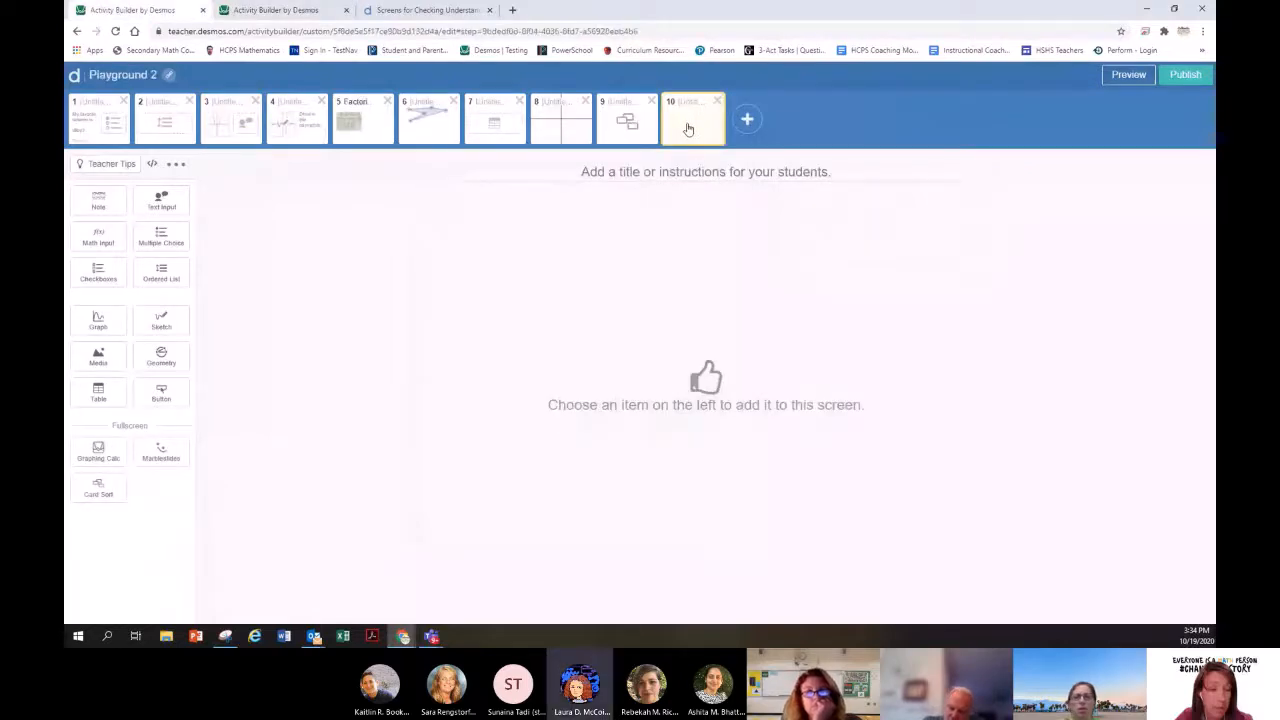
{"action": "key", "text": "ctrl+v"}
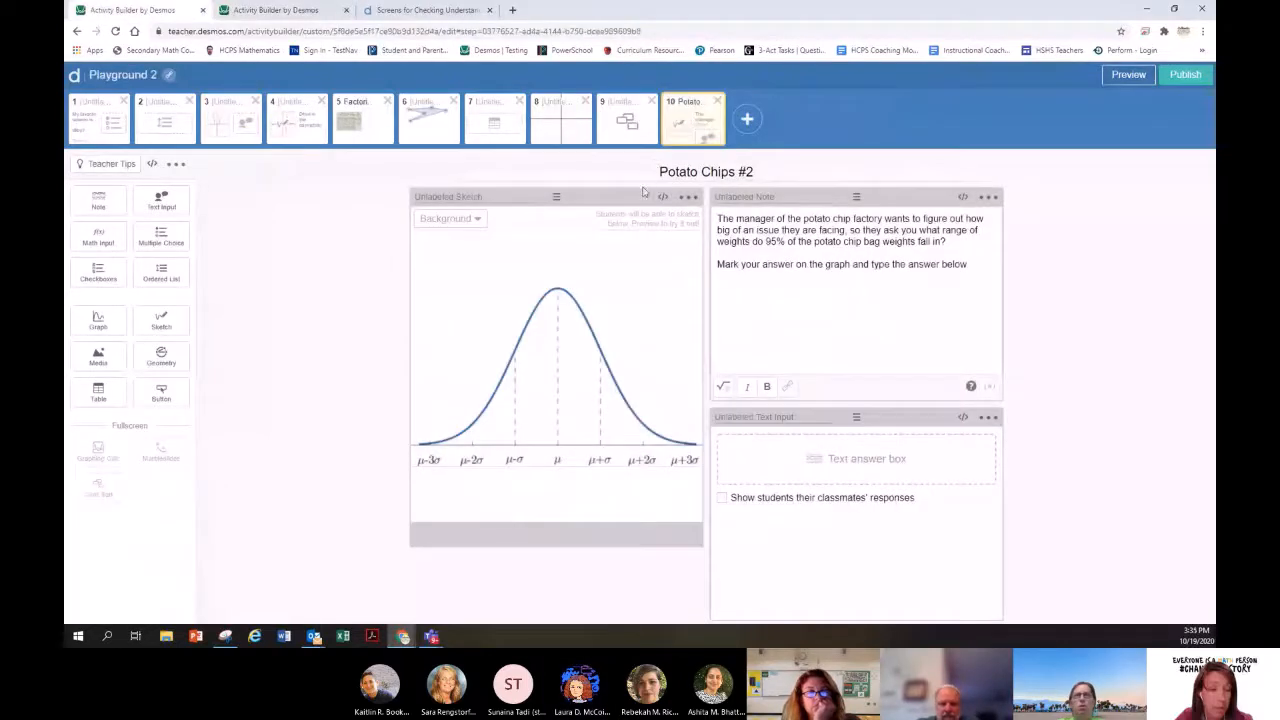
Step: Retitle the pasted screen 10 as "HCPS Return to Learn Survey" and select all of its note text
{"action": "left_click_drag", "start_coordinate": [661, 172], "coordinate": [755, 166]}
{"action": "key", "text": "BackSpace"}
{"action": "type", "text": "HCPS R"}
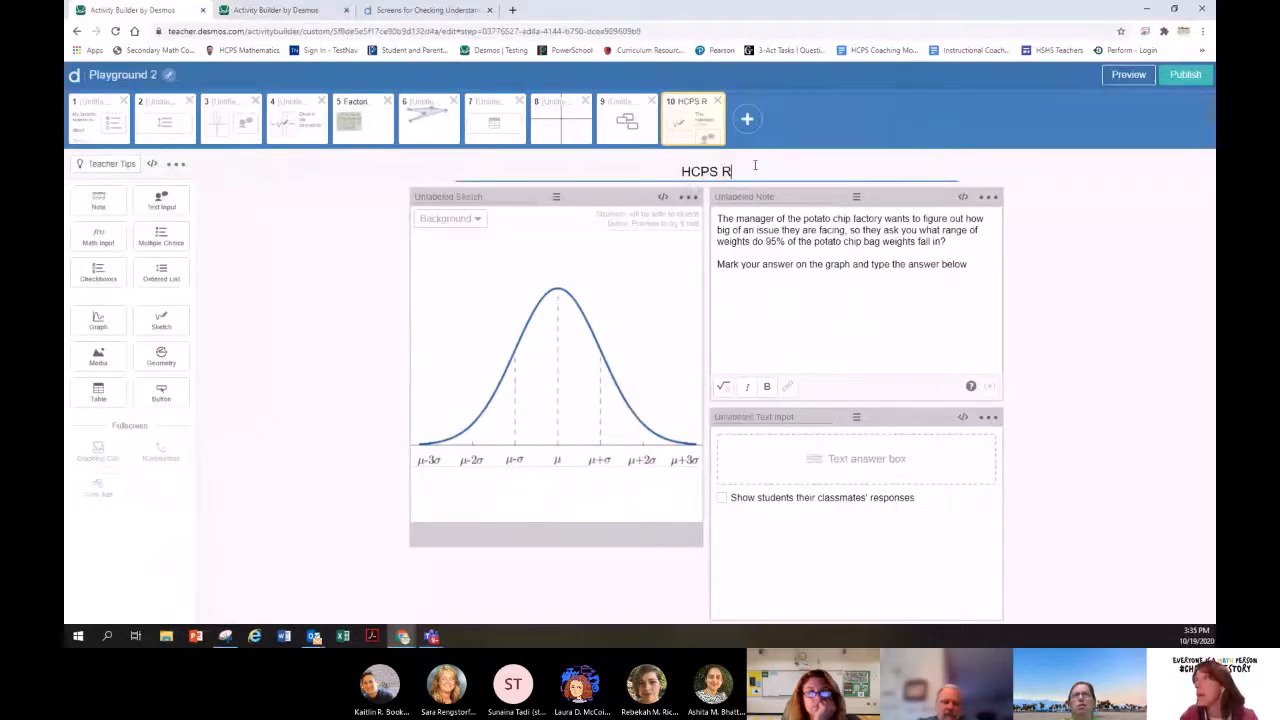
{"action": "type", "text": "t"}
{"action": "type", "text": "turn to lea"}
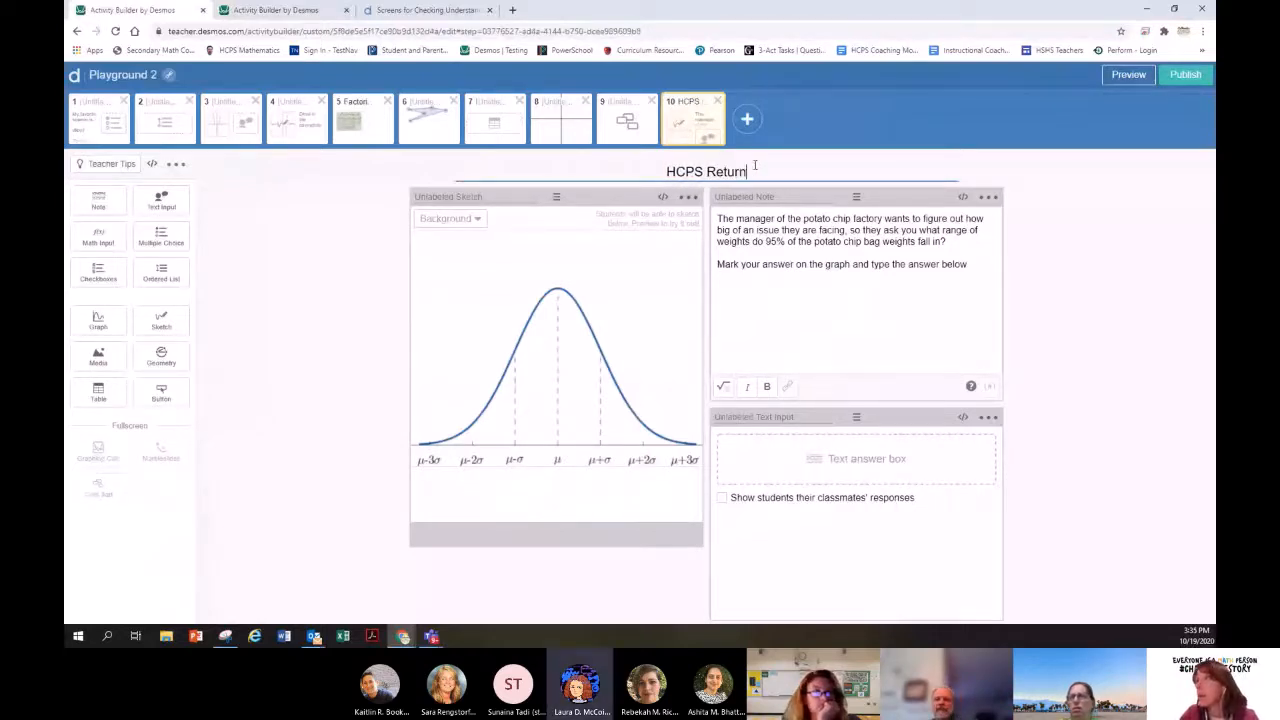
{"action": "key", "text": "BackSpace"}
{"action": "key", "text": "BackSpace"}
{"action": "key", "text": "BackSpace"}
{"action": "type", "text": "L"}
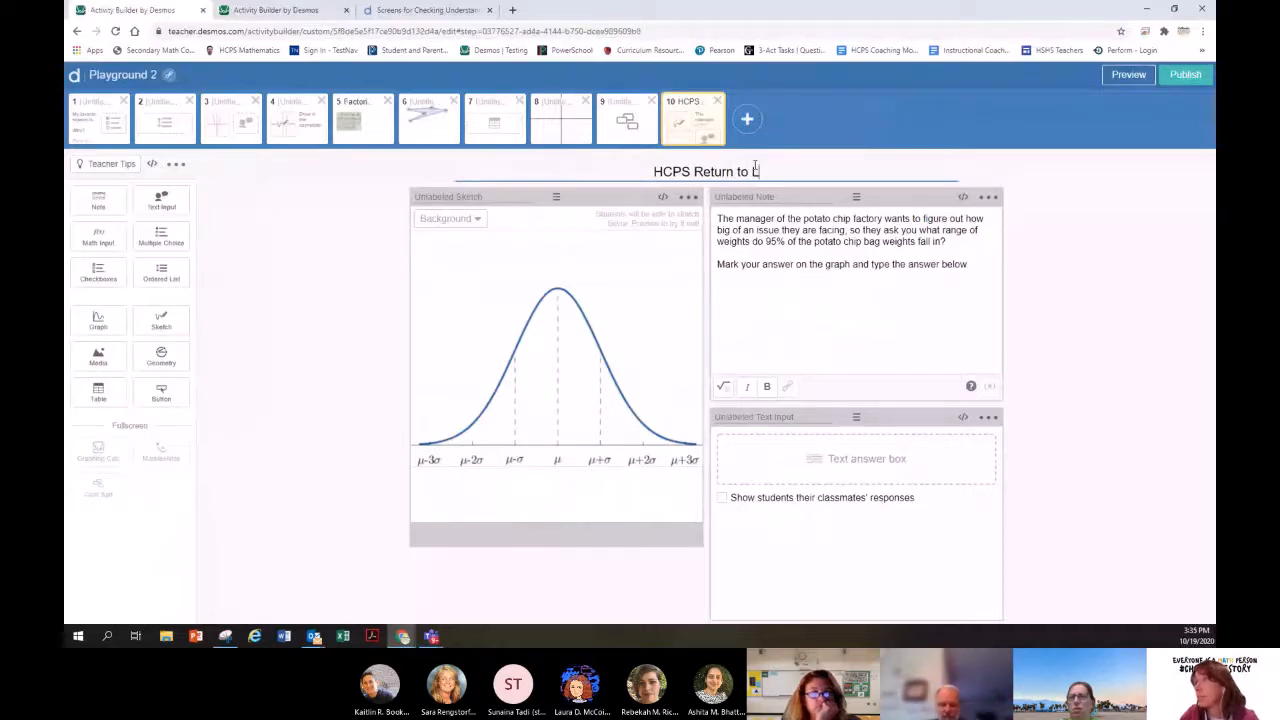
{"action": "type", "text": "earn Survey"}
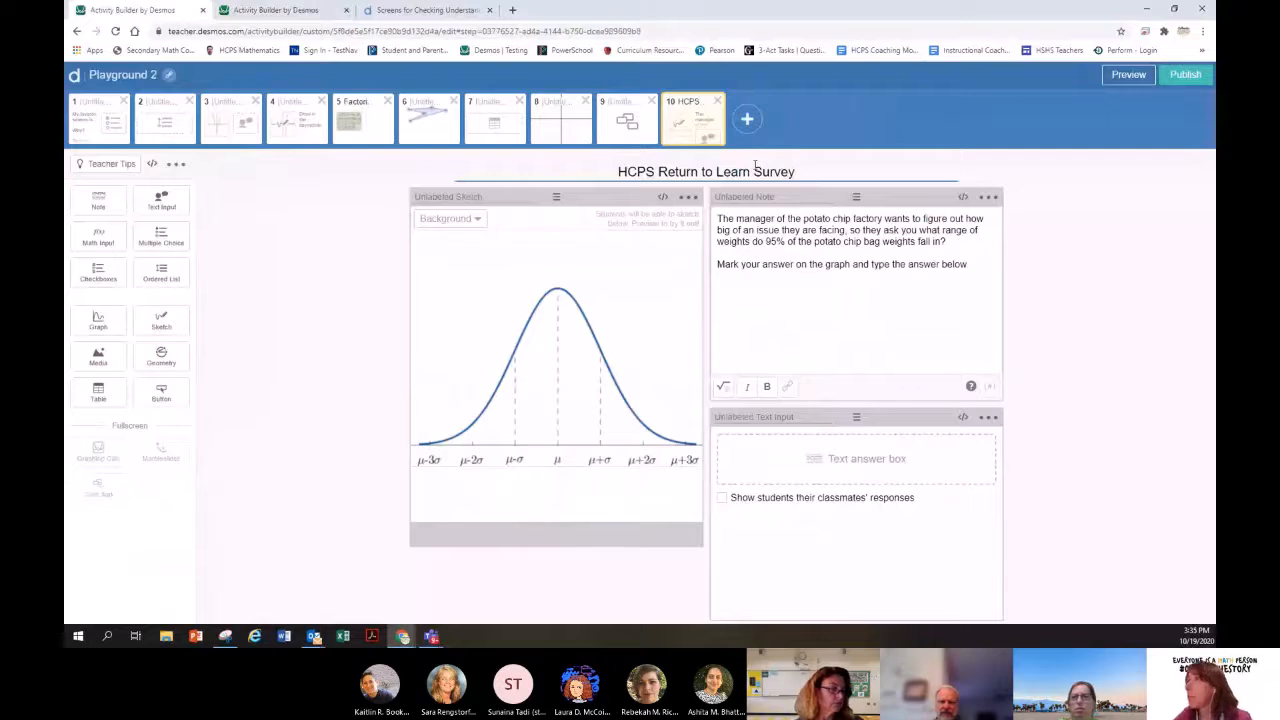
{"action": "left_click_drag", "start_coordinate": [719, 219], "coordinate": [992, 284]}
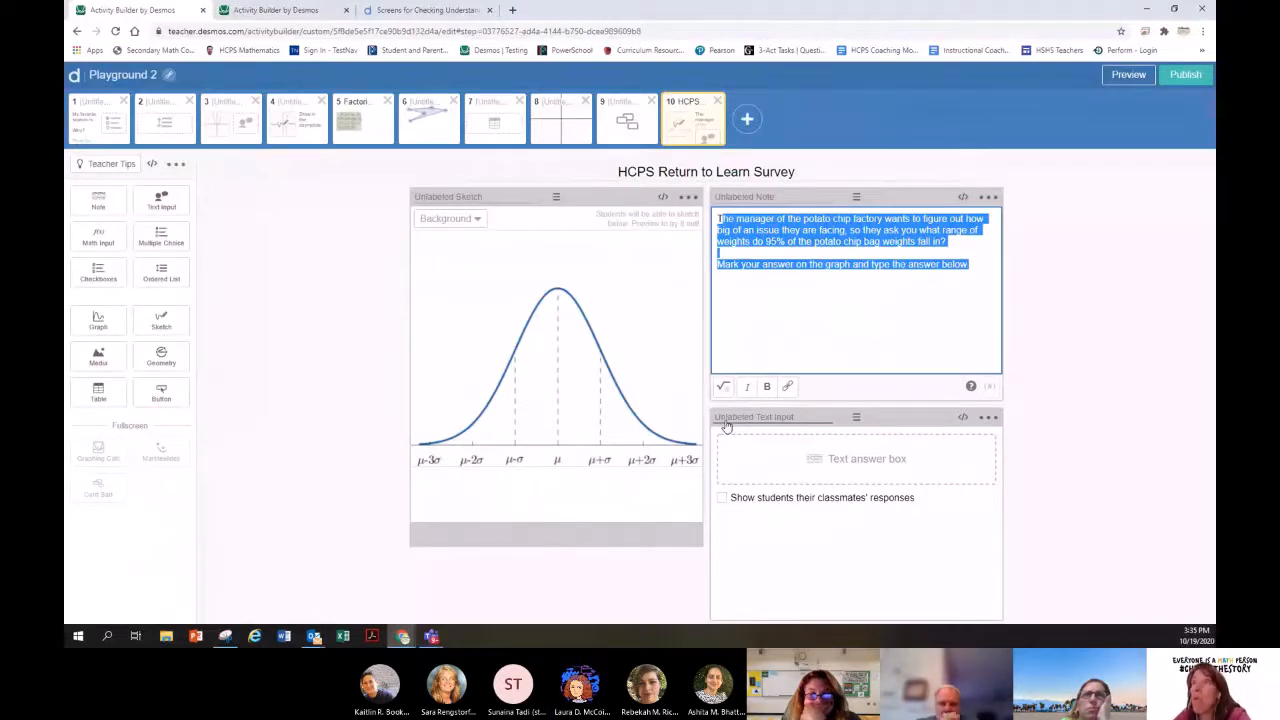
Step: Examine the scripts behind the Click for Definition button and the definition note on screen 1 of the Empirical Rule activity
{"action": "left_click", "coordinate": [310, 14]}
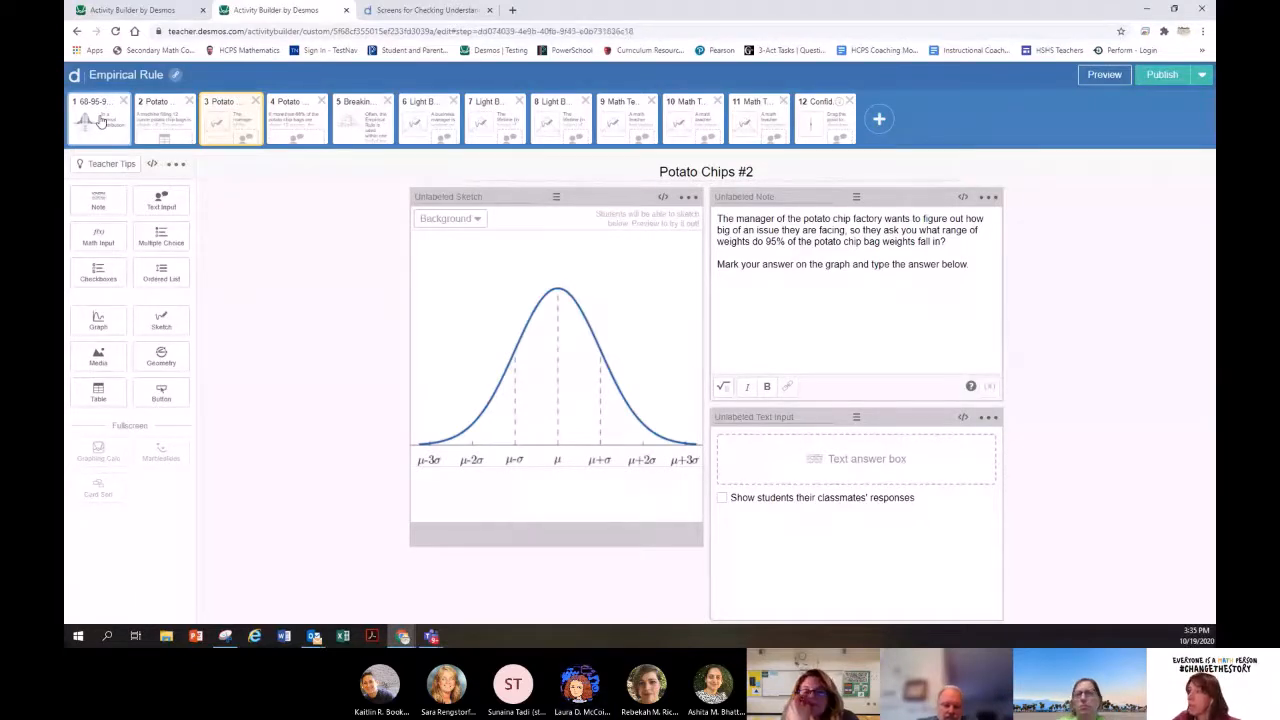
{"action": "left_click", "coordinate": [117, 122]}
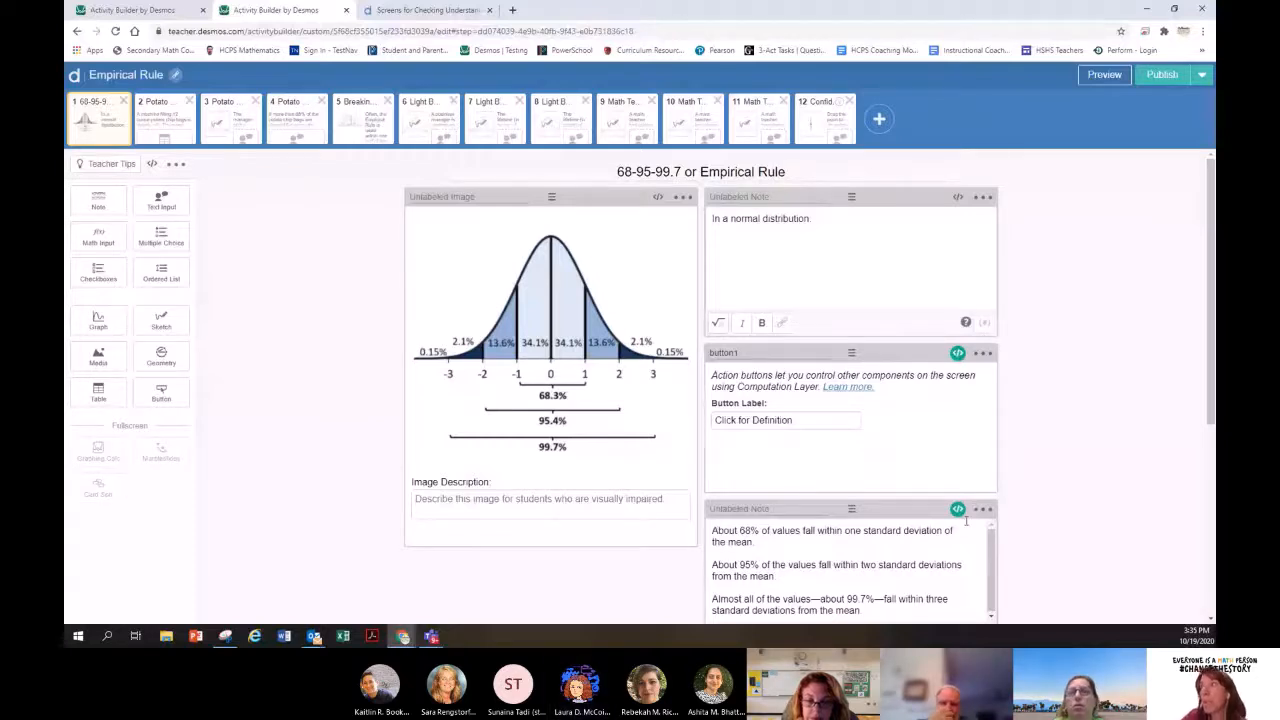
{"action": "left_click", "coordinate": [957, 352]}
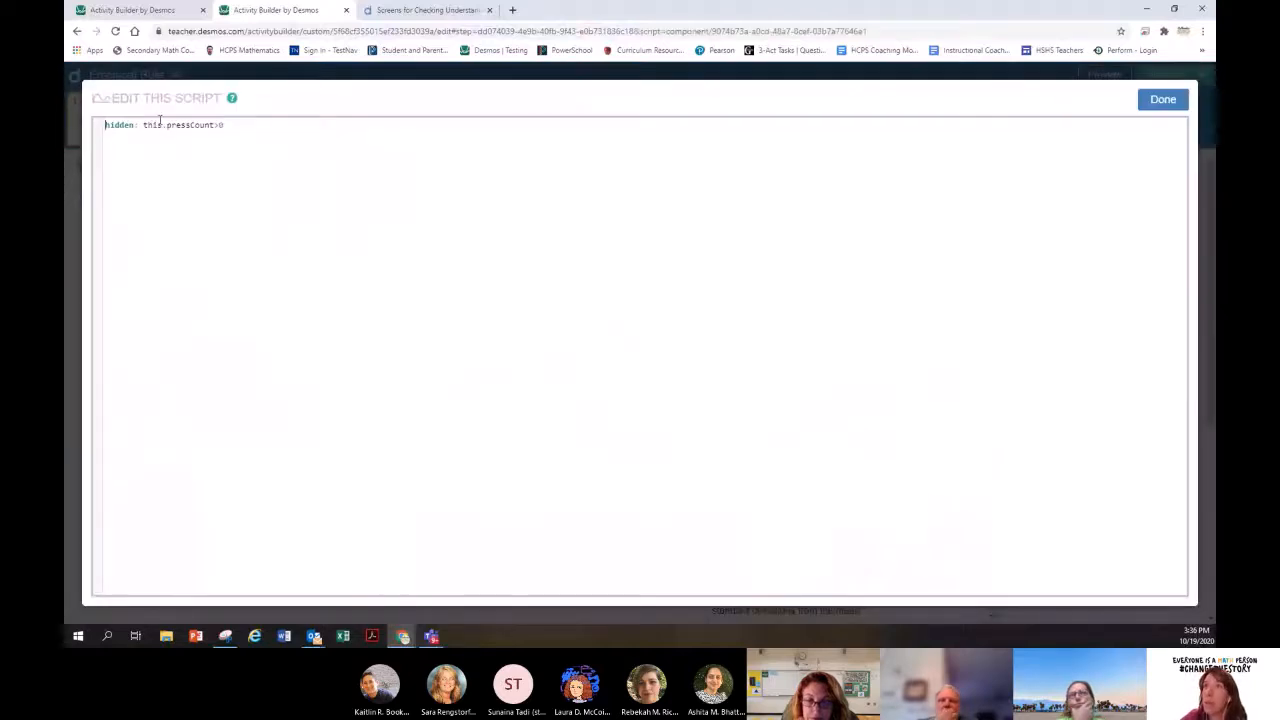
{"action": "left_click", "coordinate": [1163, 100]}
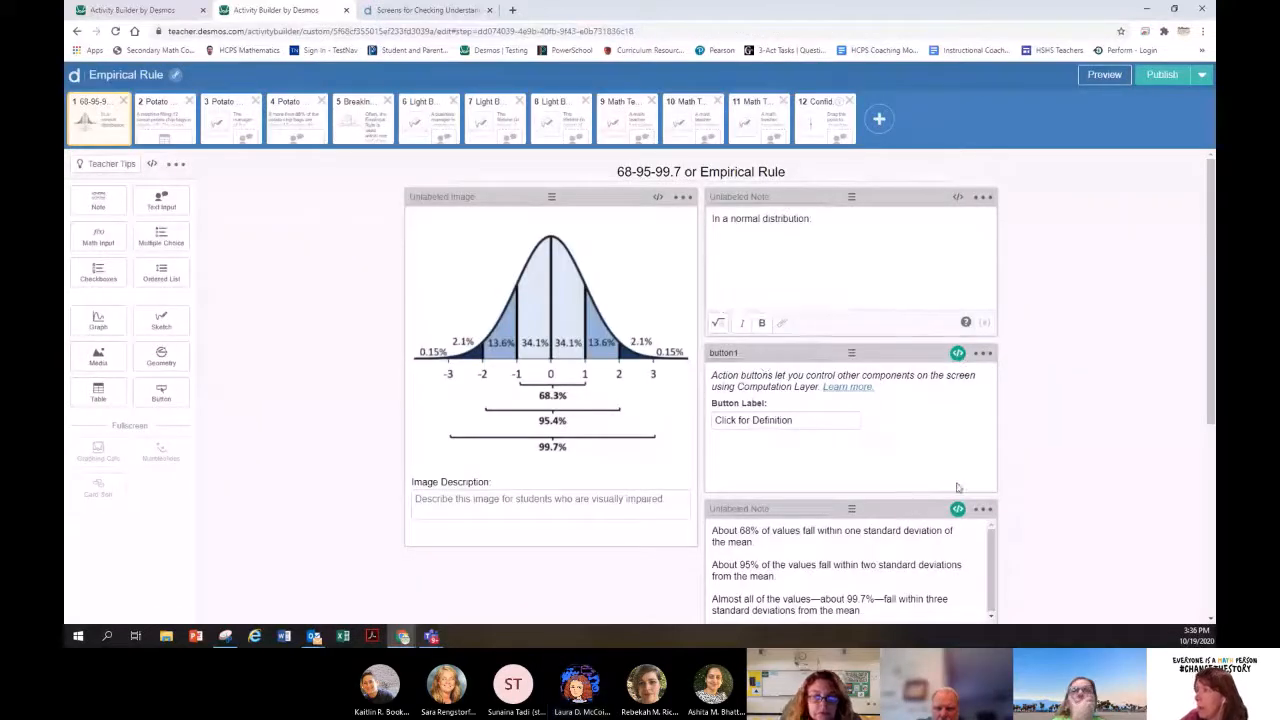
{"action": "left_click", "coordinate": [957, 509]}
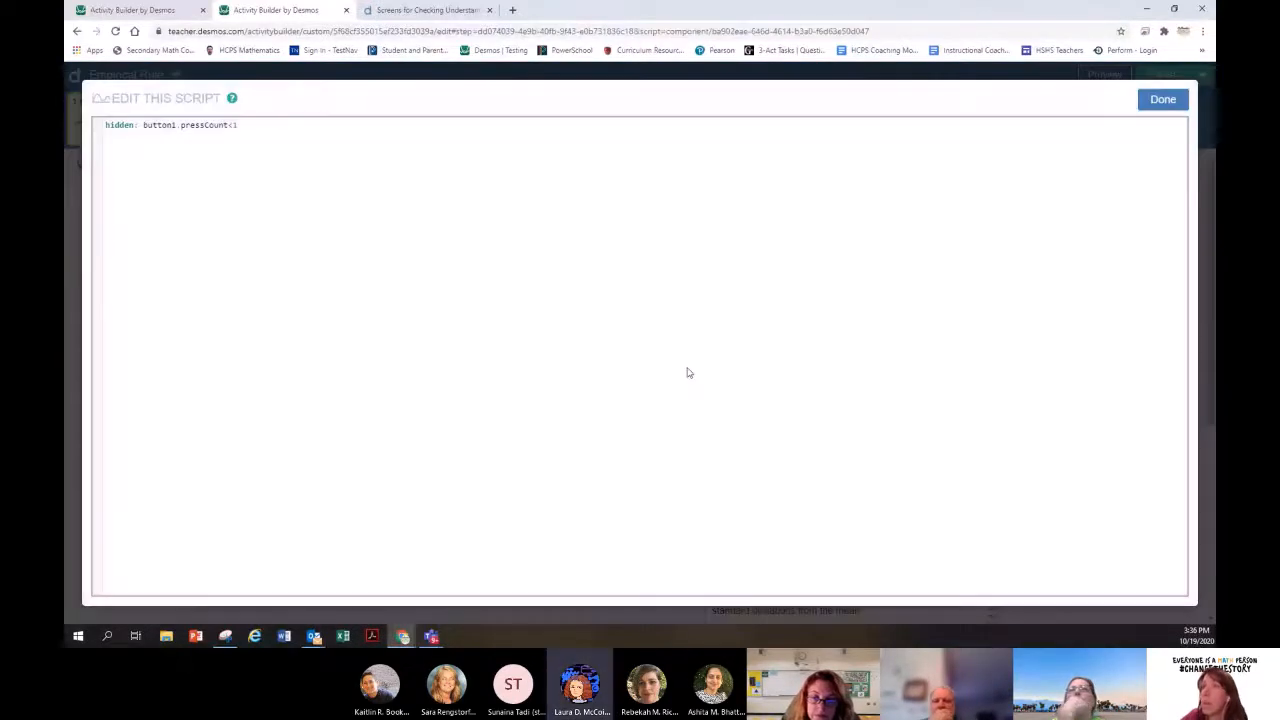
Step: Close the definition note's script and leave the Empirical Rule editor for the activity's overview page
{"action": "left_click", "coordinate": [1164, 102]}
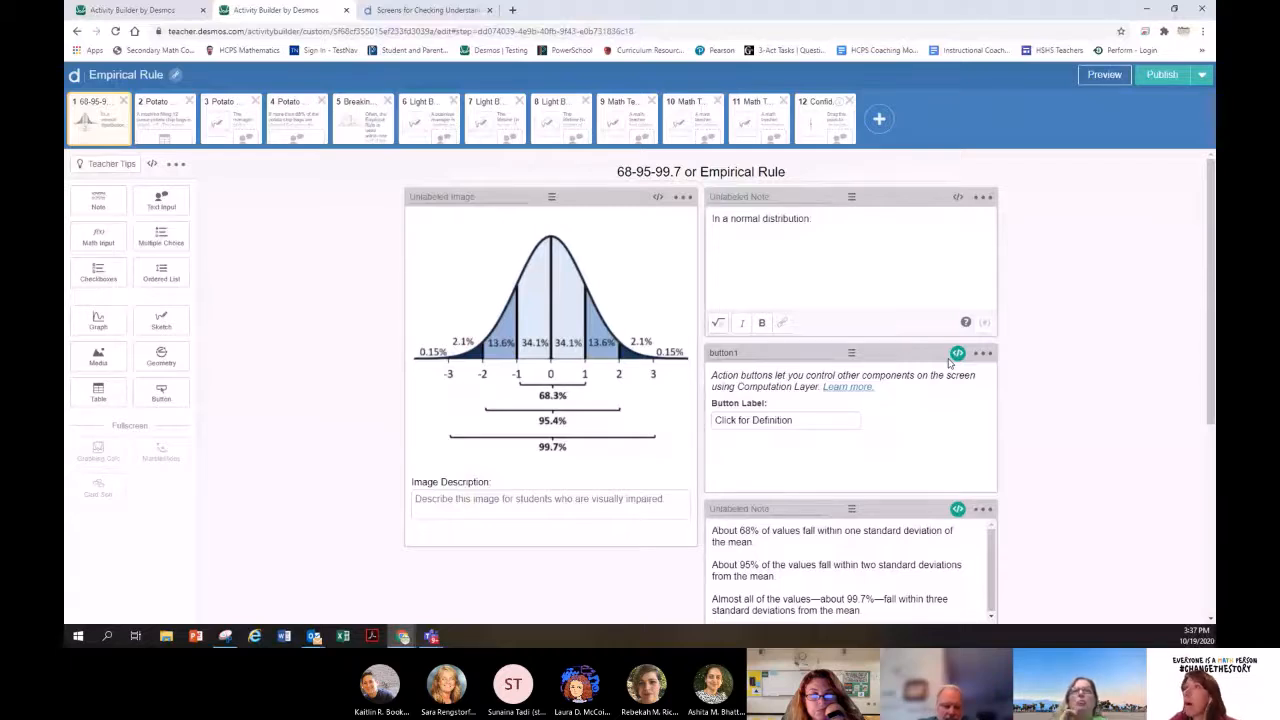
{"action": "left_click", "coordinate": [425, 11]}
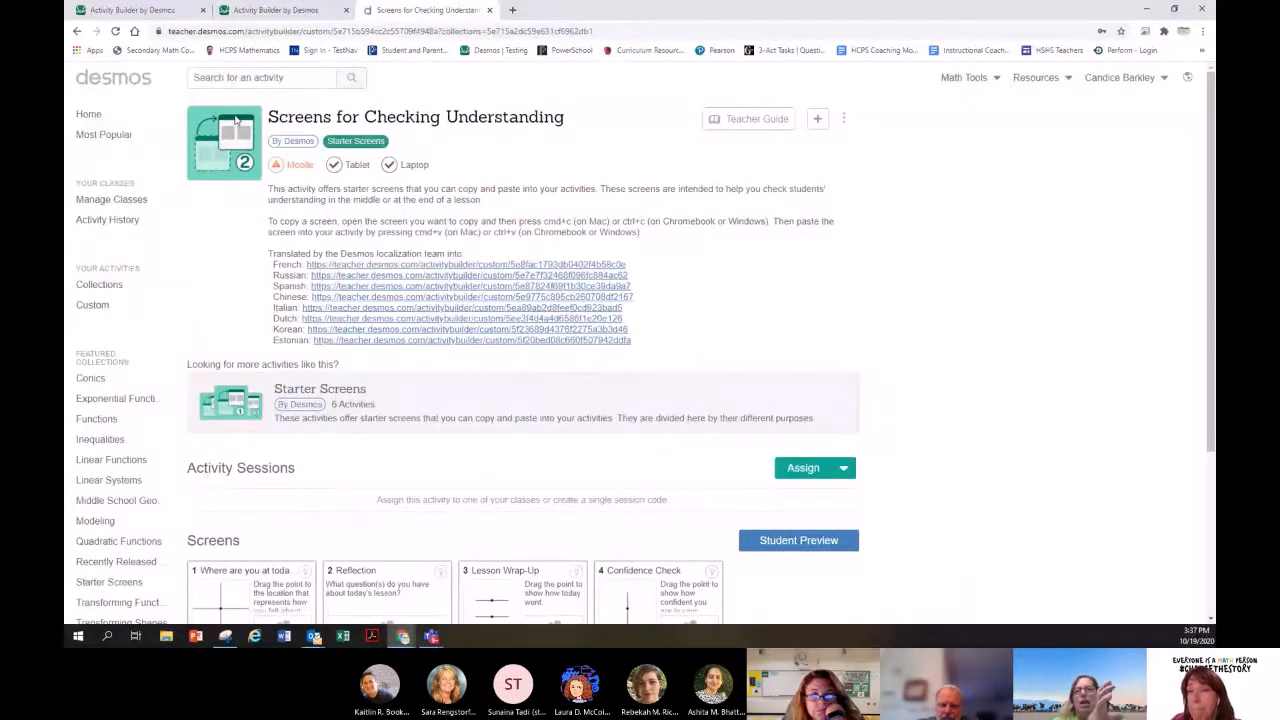
{"action": "key", "text": "ctrl+shift+Tab"}
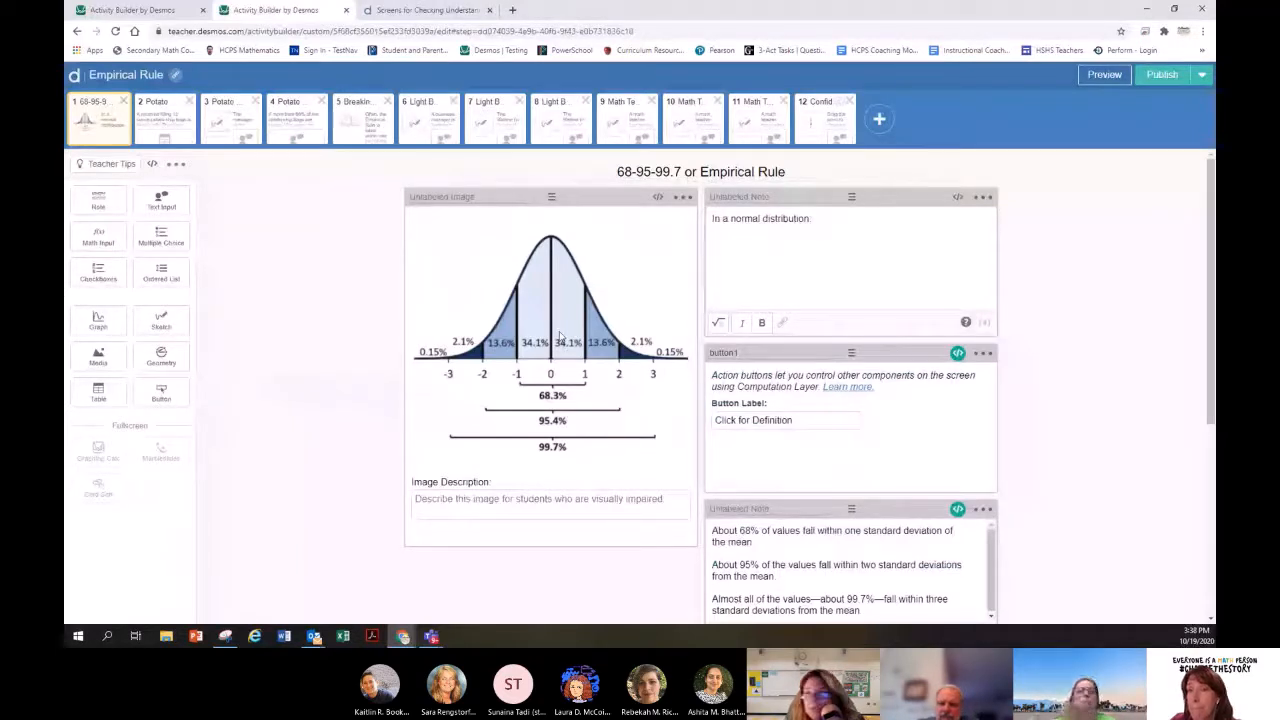
{"action": "left_click", "coordinate": [231, 122]}
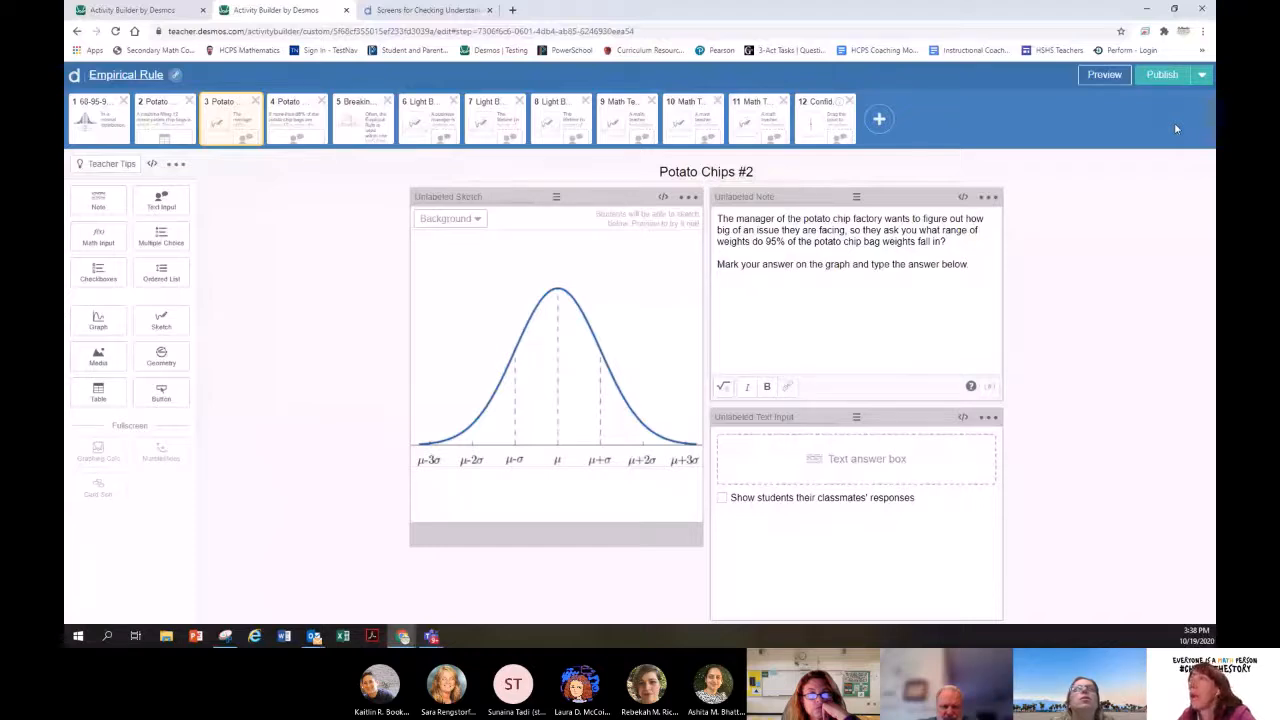
{"action": "left_click", "coordinate": [1162, 75]}
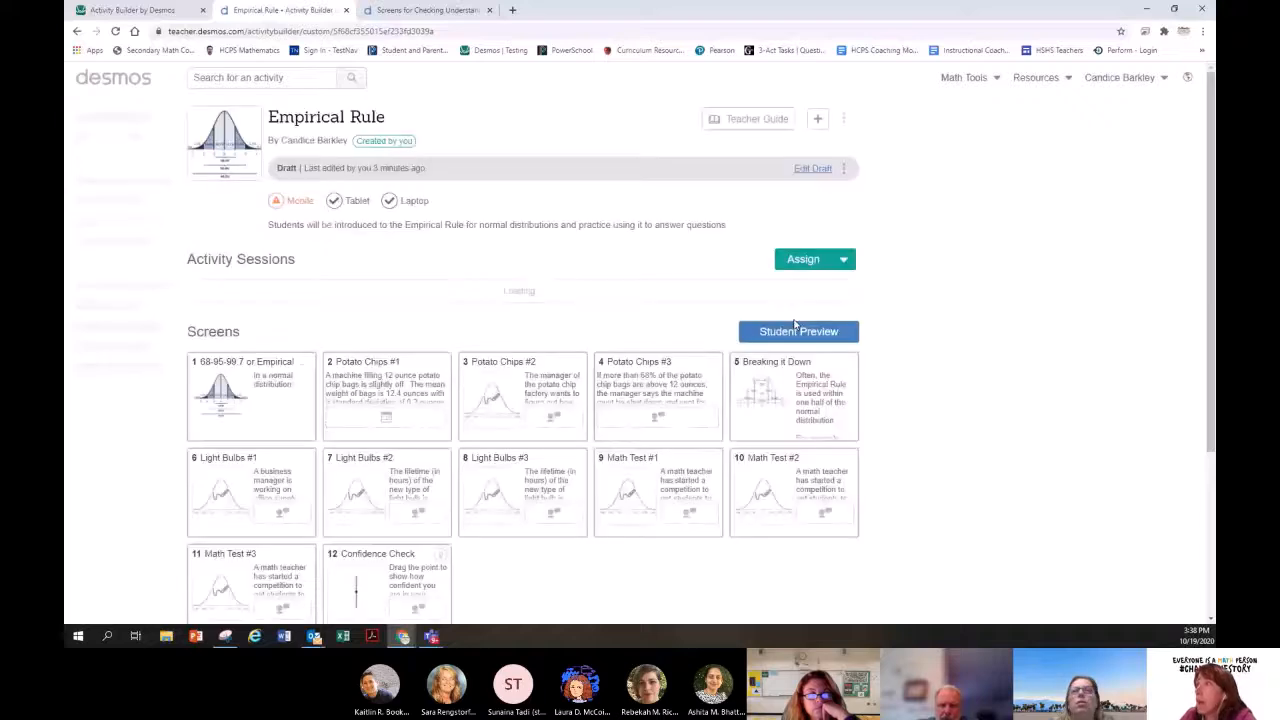
Step: Make an editable copy of the Empirical Rule activity and exit to the copy's overview page
{"action": "left_click", "coordinate": [843, 168]}
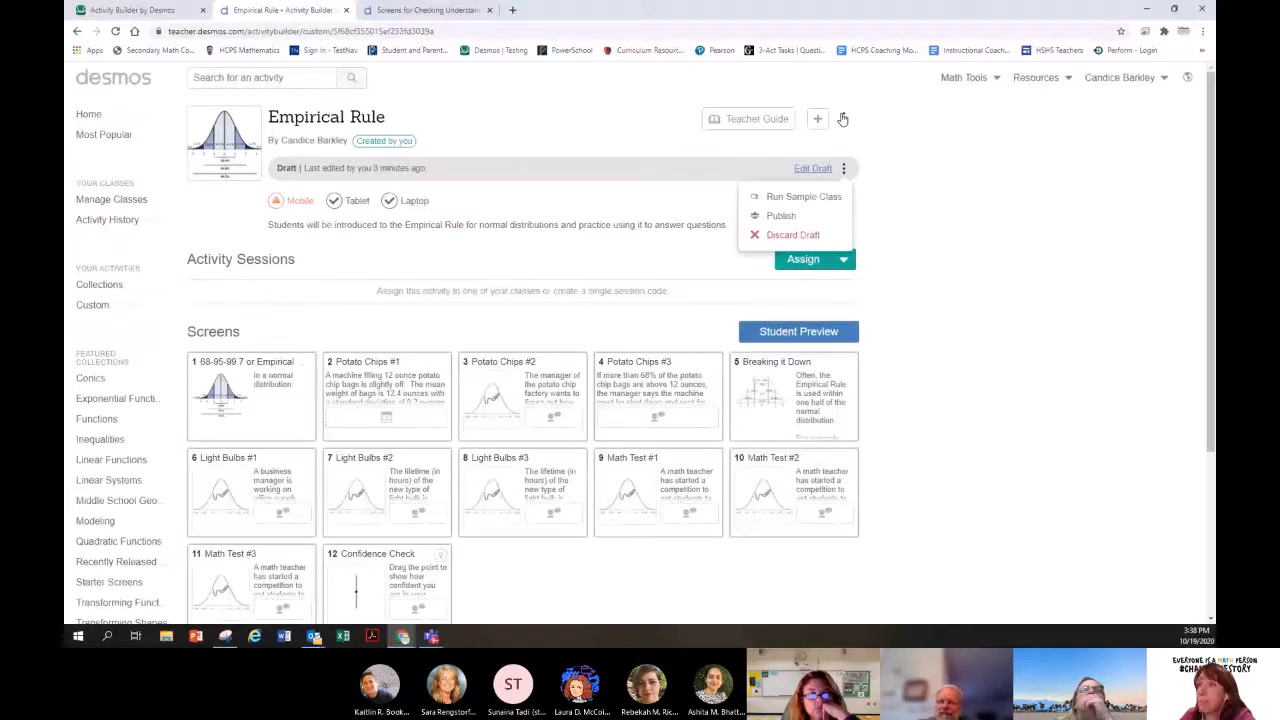
{"action": "left_click", "coordinate": [843, 119]}
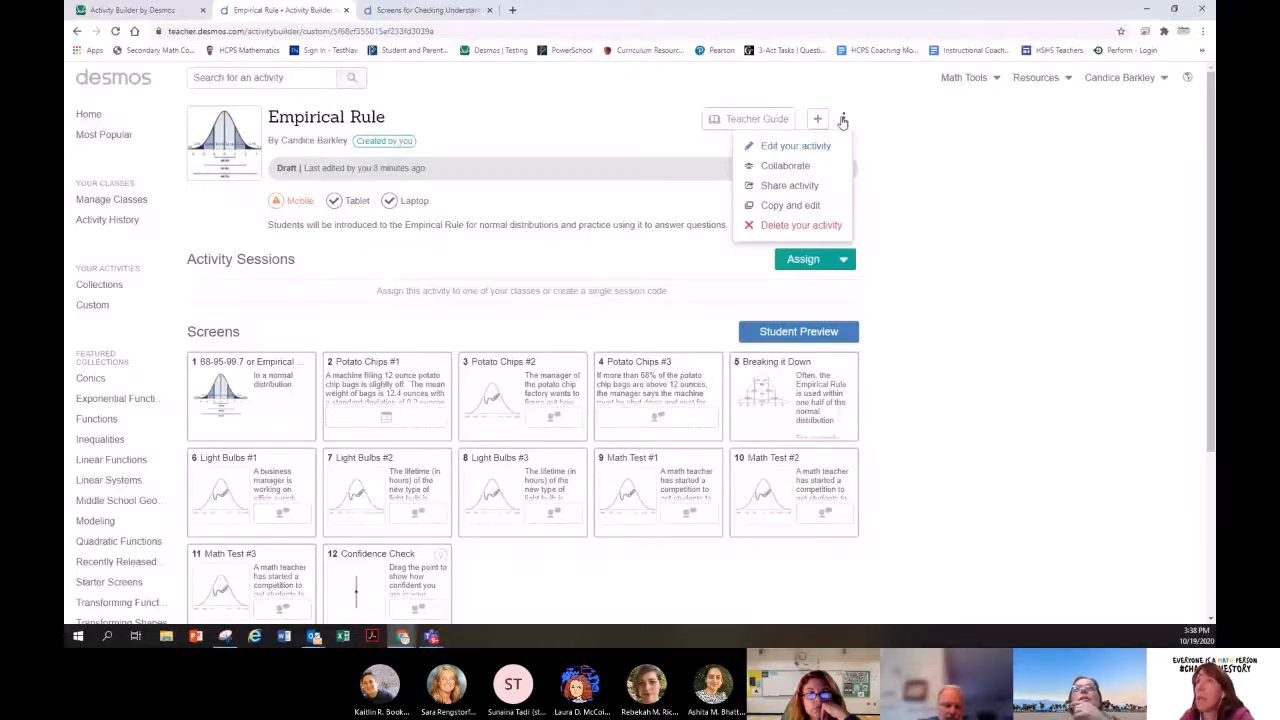
{"action": "left_click", "coordinate": [790, 206]}
{"action": "left_click", "coordinate": [1157, 83]}
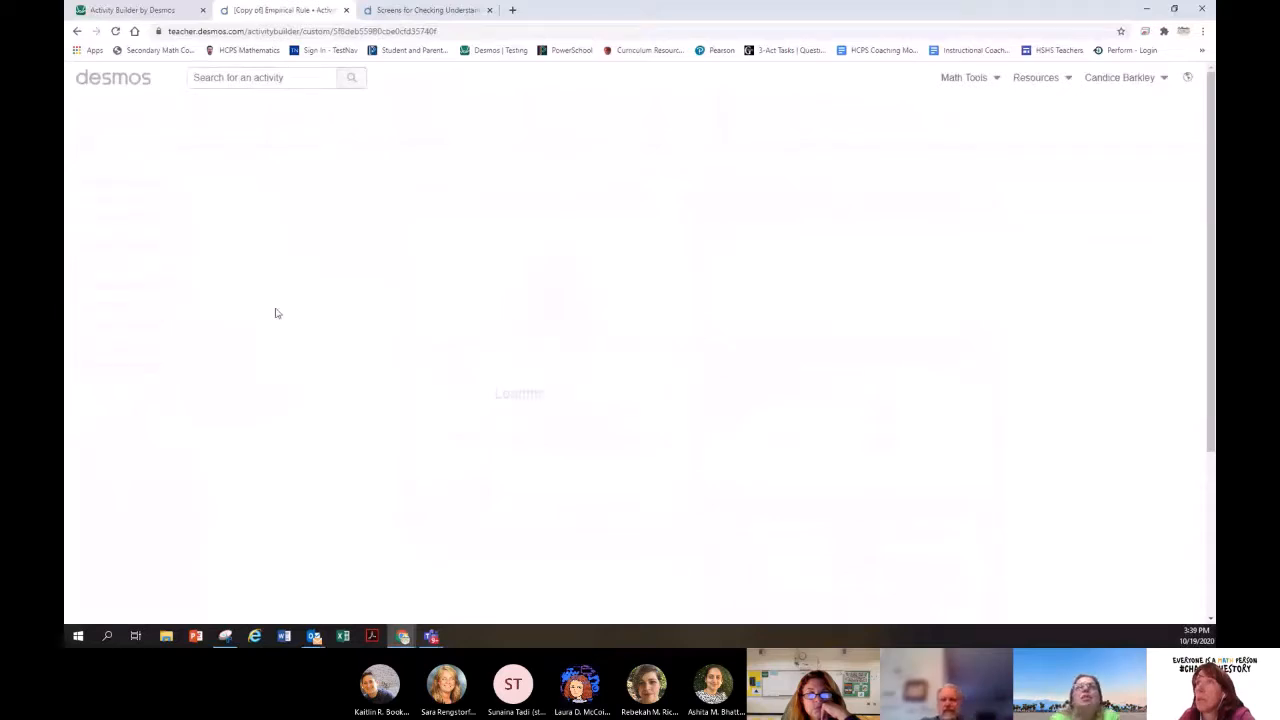
Step: Delete the copied Empirical Rule activity from the list of custom activities
{"action": "left_click", "coordinate": [92, 305]}
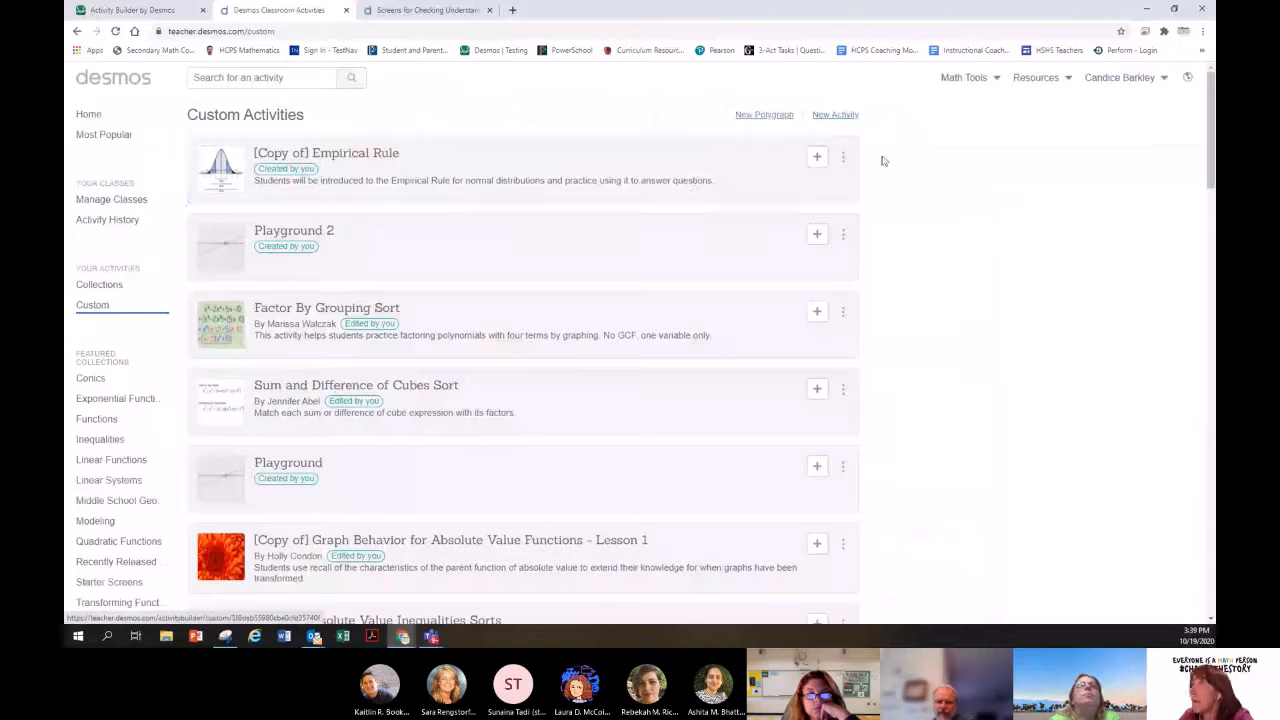
{"action": "left_click", "coordinate": [843, 157]}
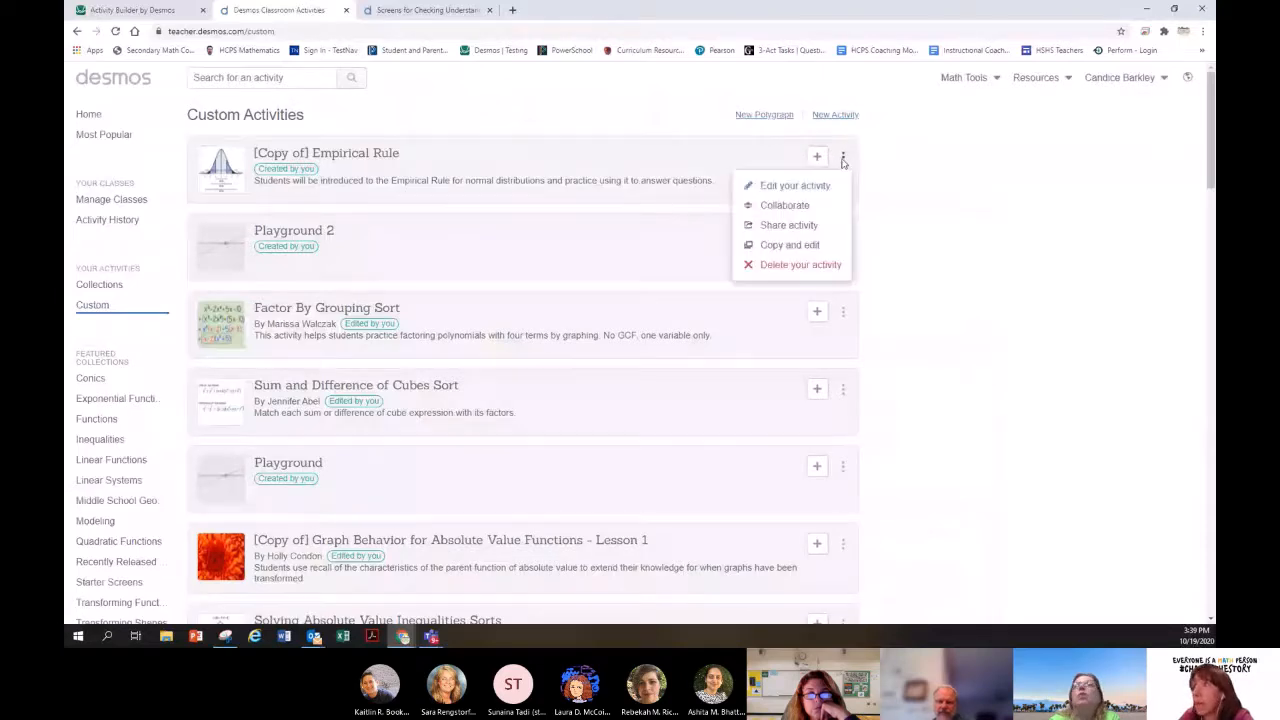
{"action": "left_click", "coordinate": [806, 266]}
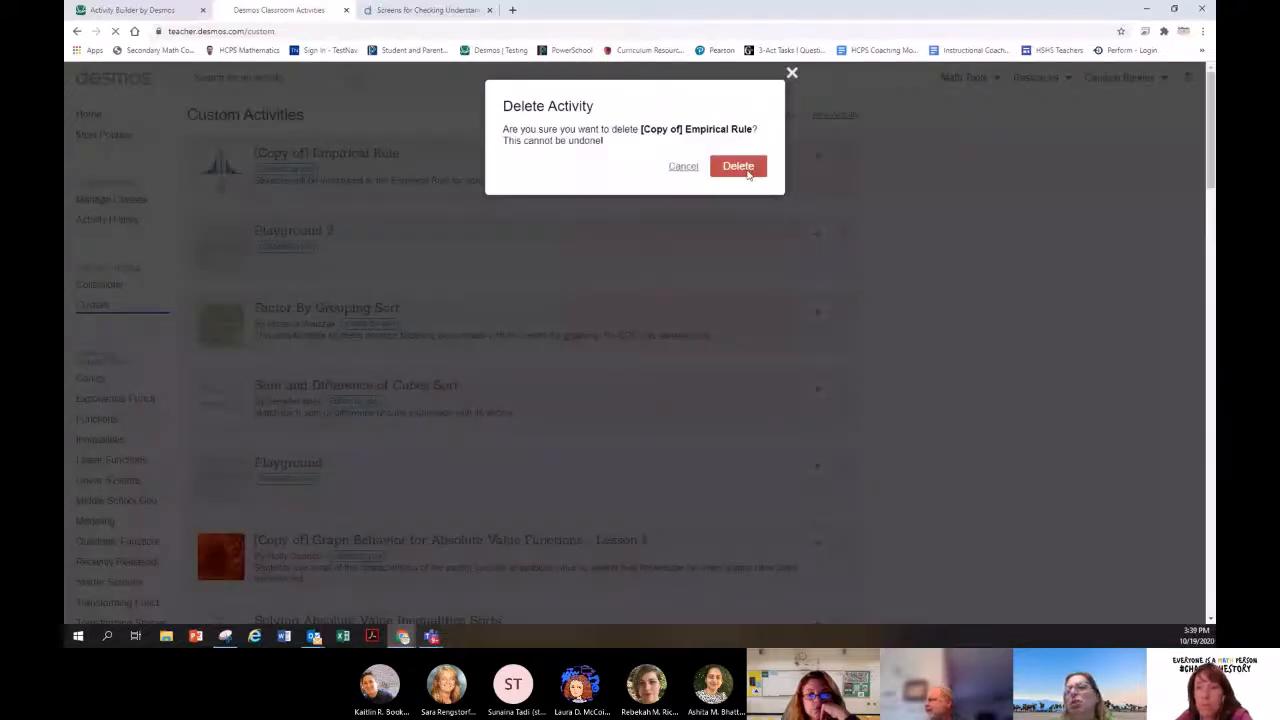
{"action": "left_click", "coordinate": [748, 170]}
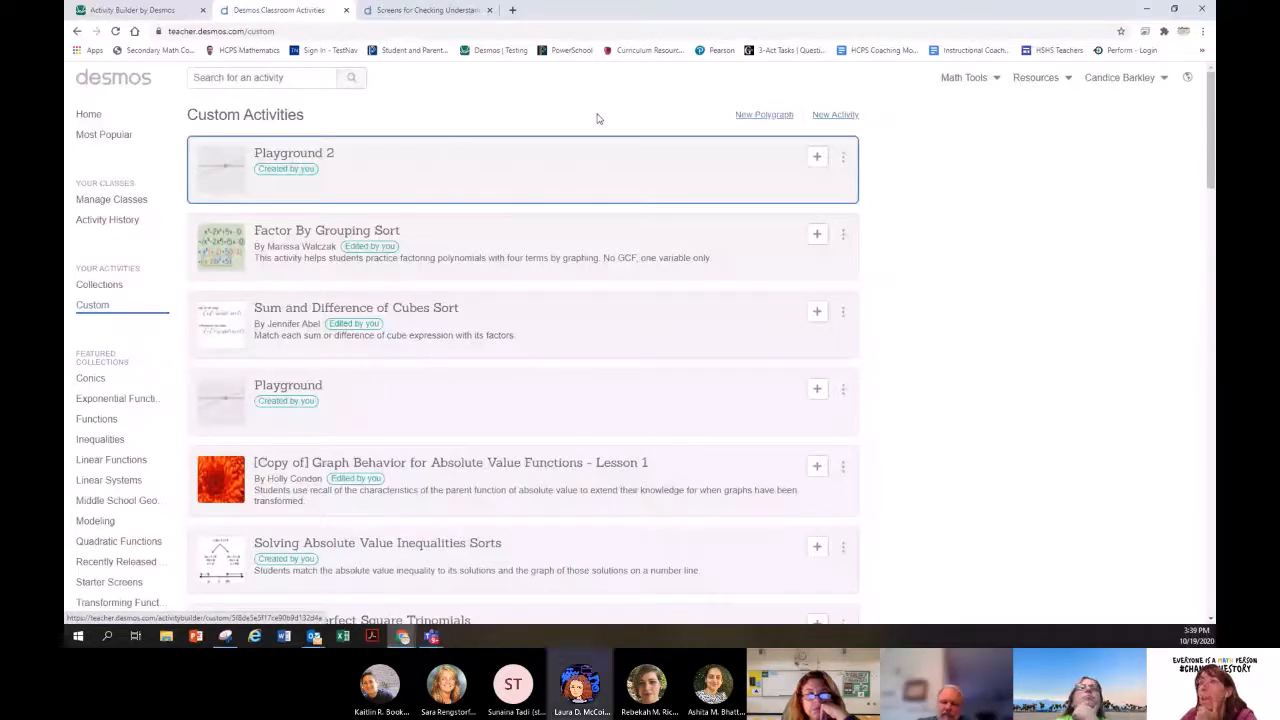
Step: Open the Screens for Checking In activity from the featured Starter Screens collection and view its list of screens
{"action": "left_click", "coordinate": [133, 10]}
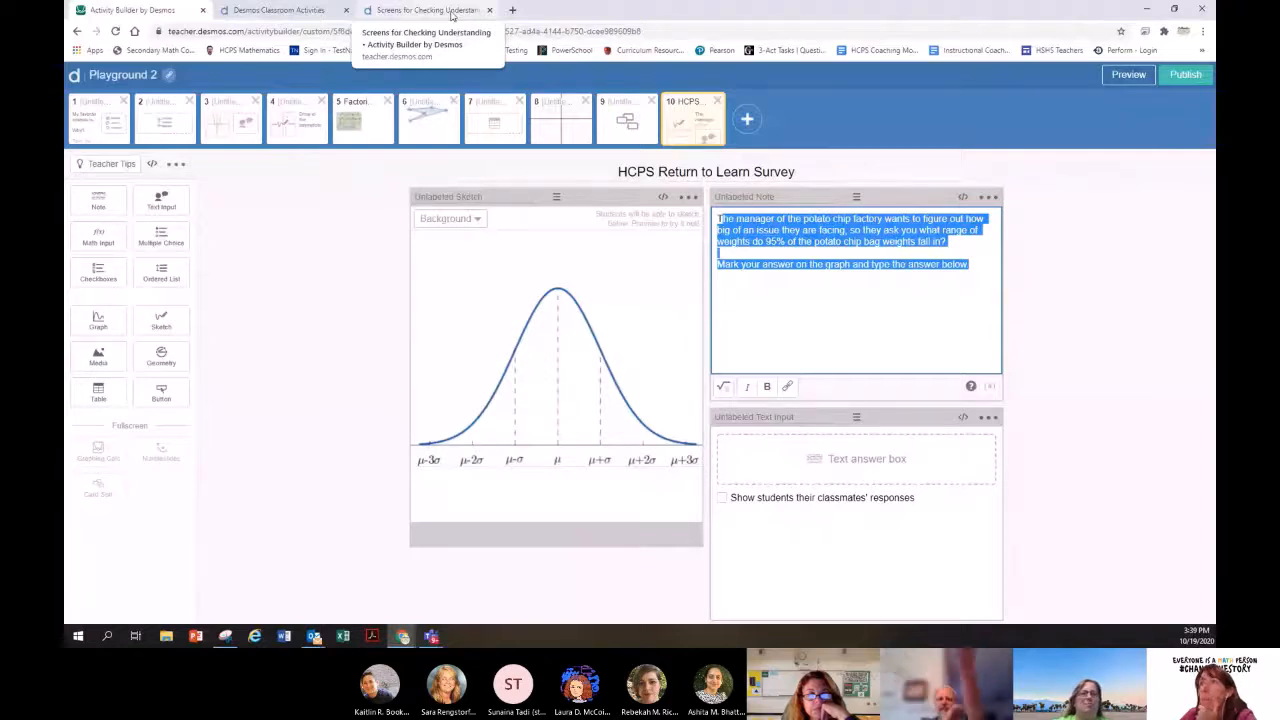
{"action": "left_click", "coordinate": [452, 12]}
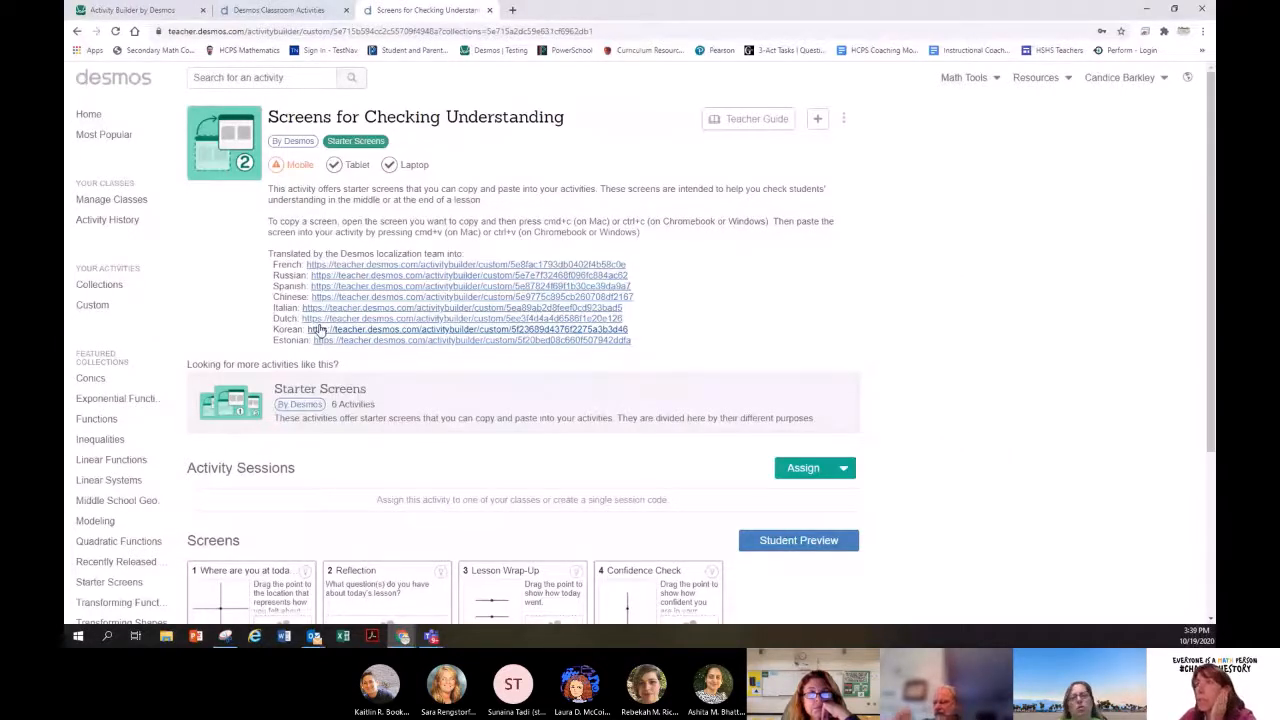
{"action": "left_click", "coordinate": [89, 117]}
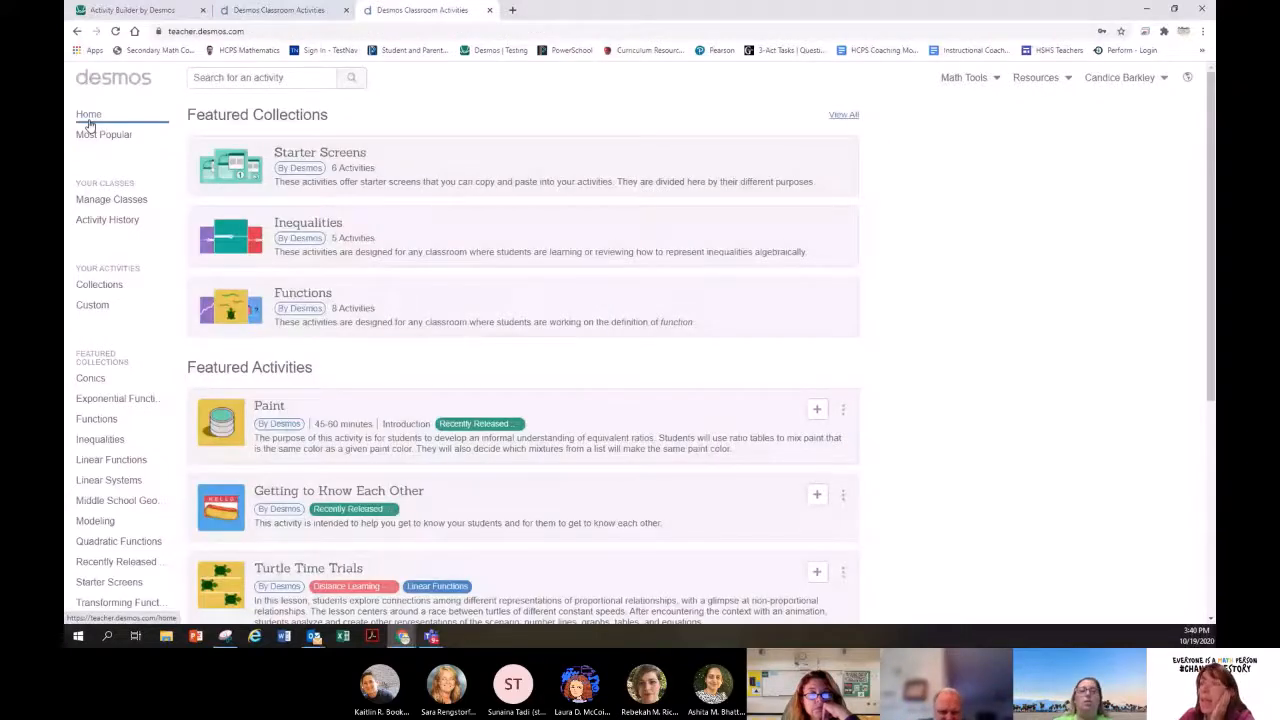
{"action": "left_click", "coordinate": [400, 172]}
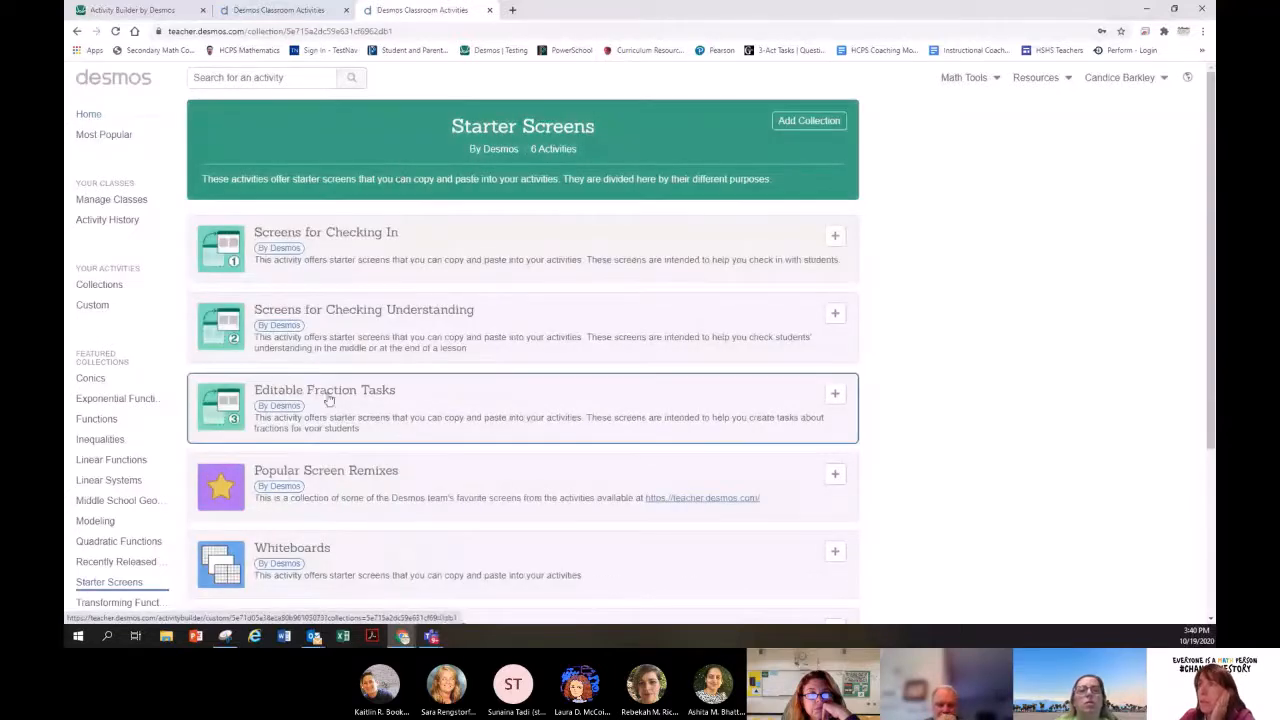
{"action": "left_click", "coordinate": [395, 254]}
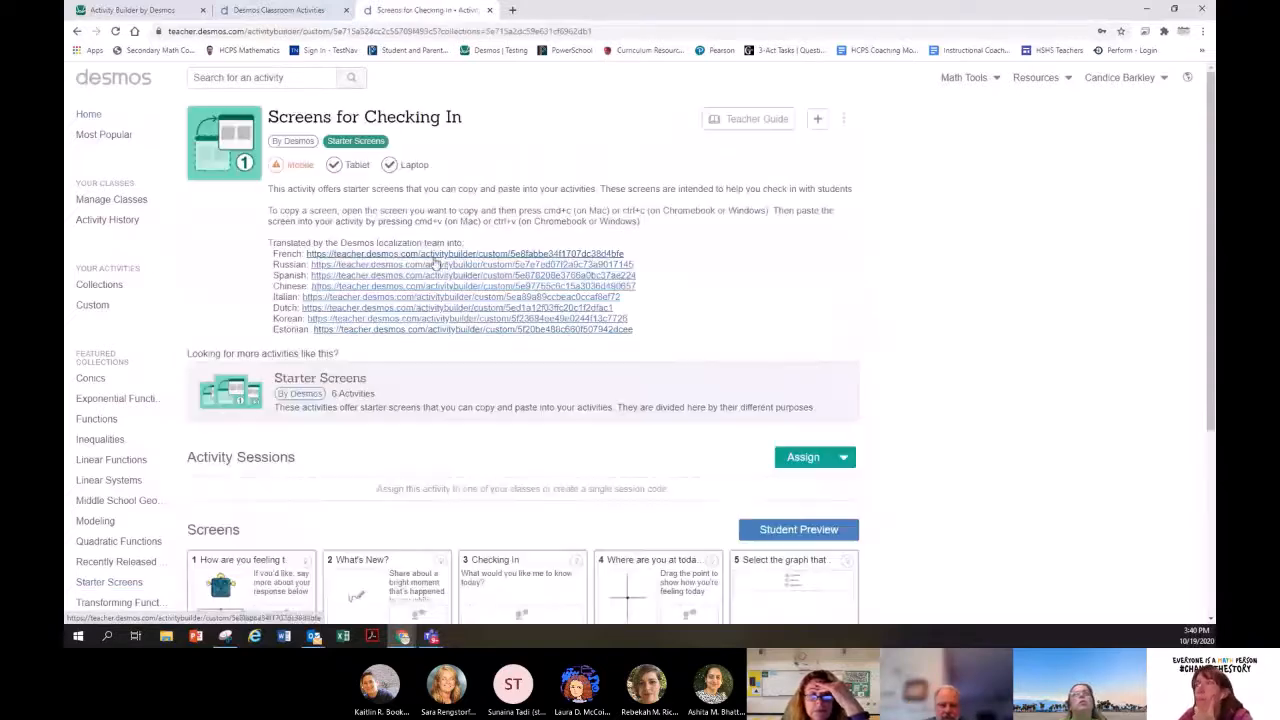
{"action": "scroll", "coordinate": [645, 352], "scroll_direction": "down", "scroll_amount": 2}
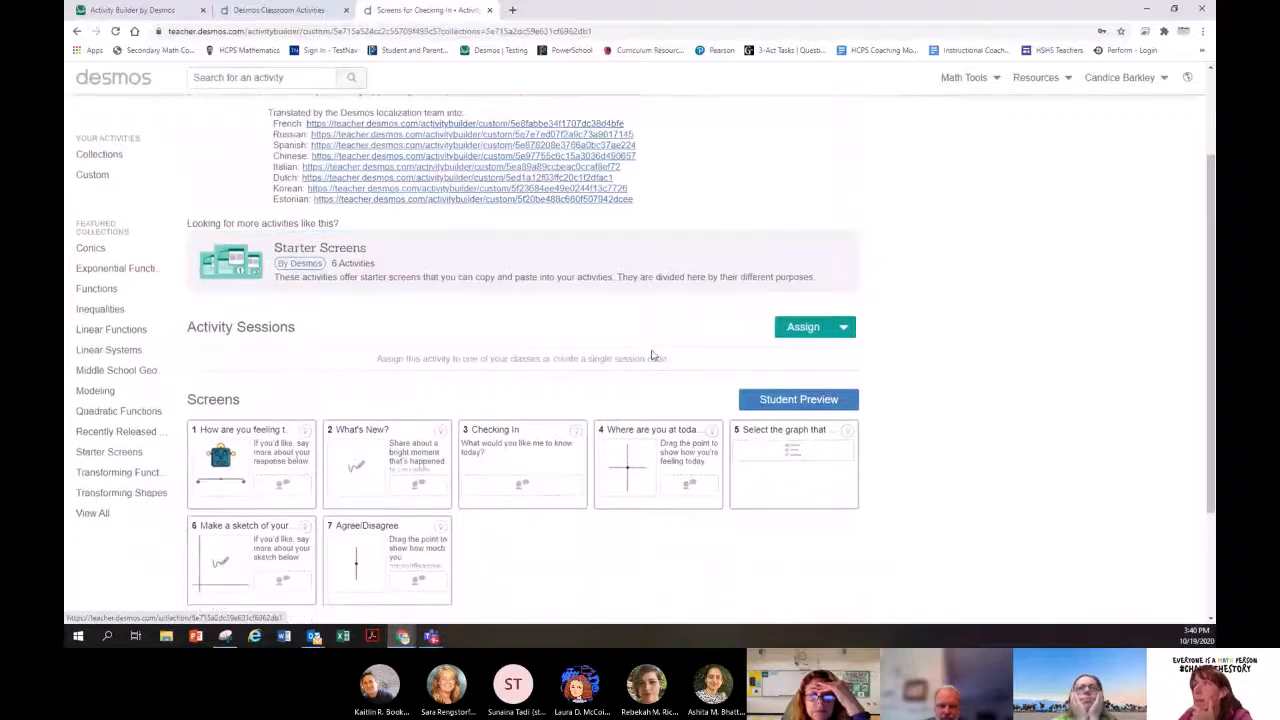
{"action": "scroll", "coordinate": [654, 357], "scroll_direction": "down", "scroll_amount": 3}
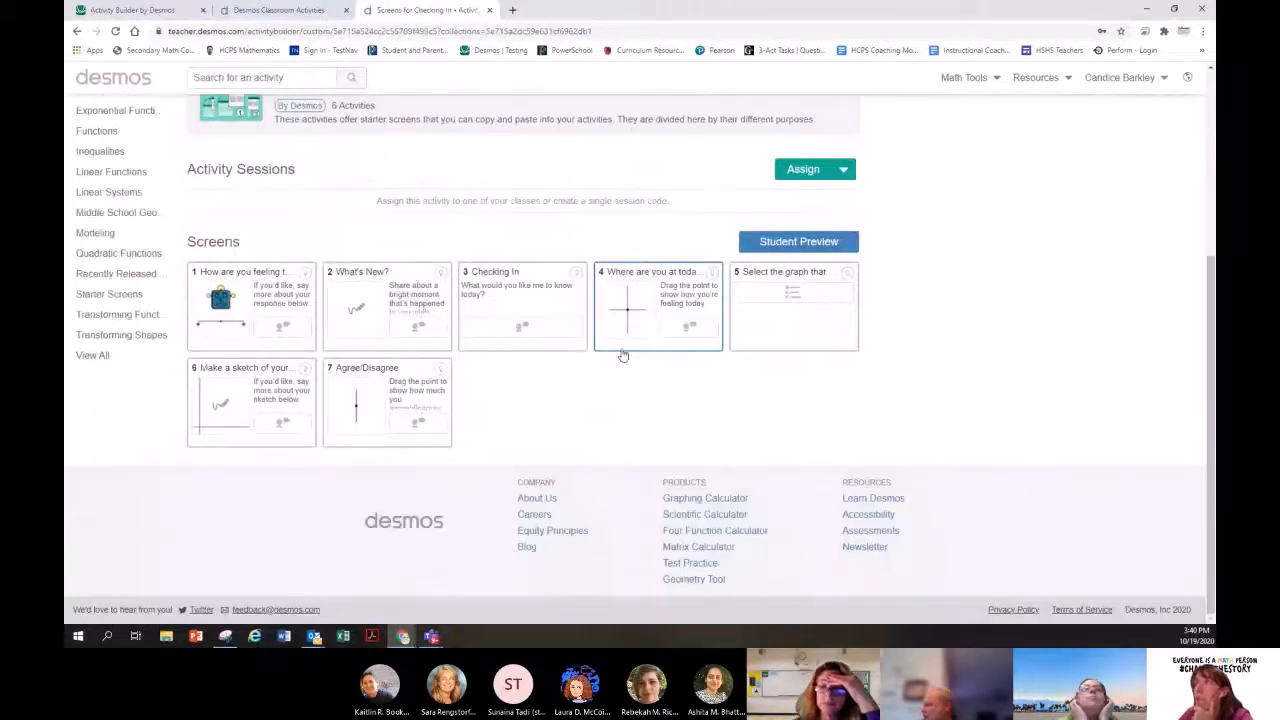
Step: Preview Screens for Checking In as a student from its first screen, moving the feelings slider to the sad robot end
{"action": "left_click", "coordinate": [796, 243]}
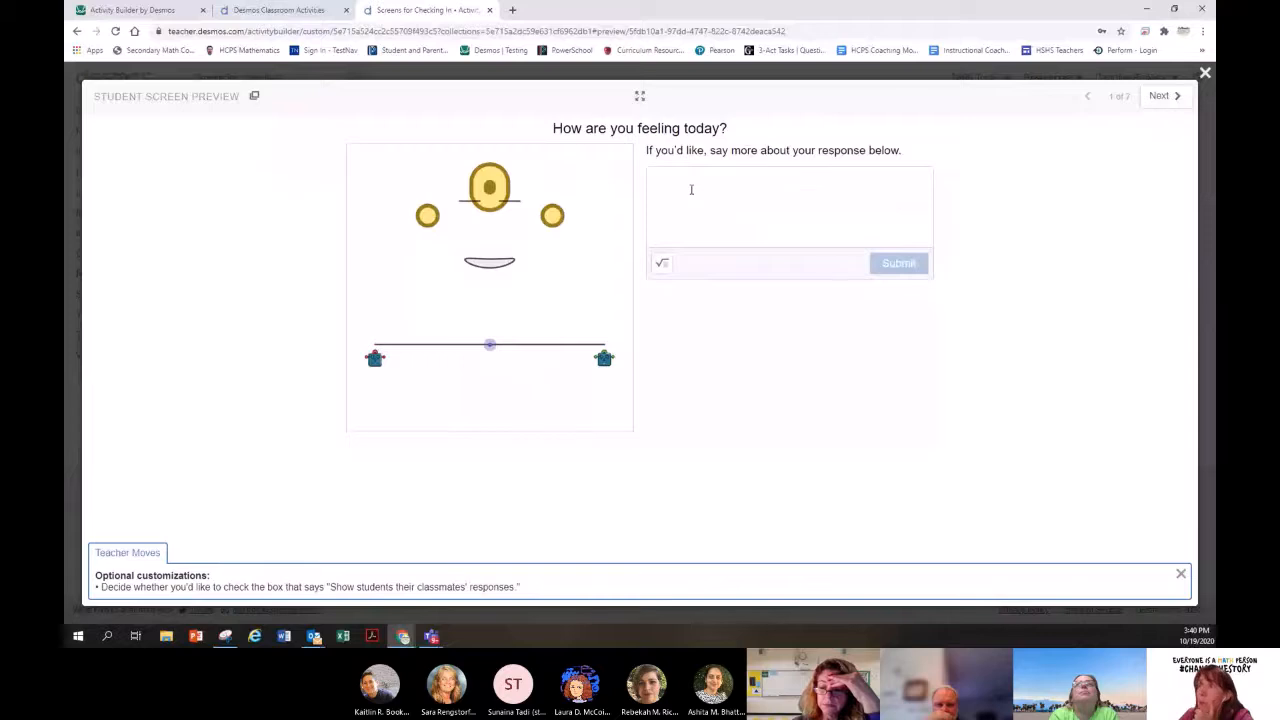
{"action": "left_click_drag", "start_coordinate": [489, 344], "coordinate": [374, 344]}
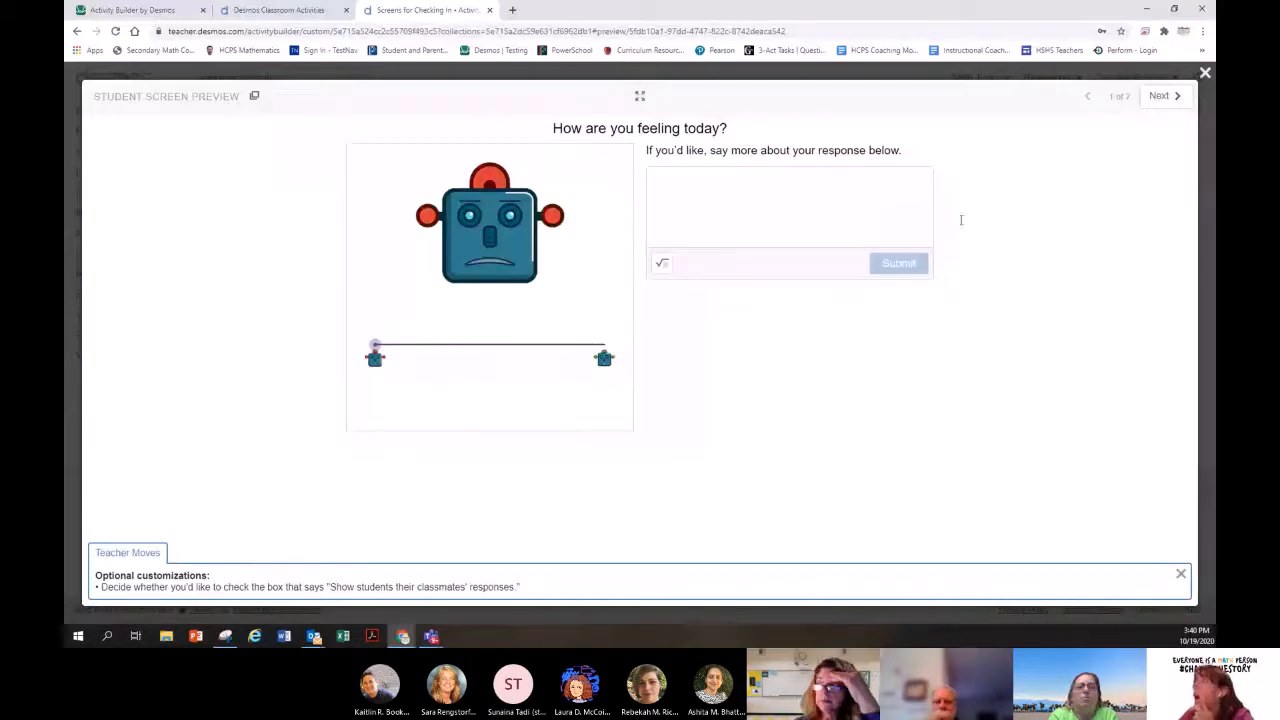
{"action": "left_click", "coordinate": [1158, 97]}
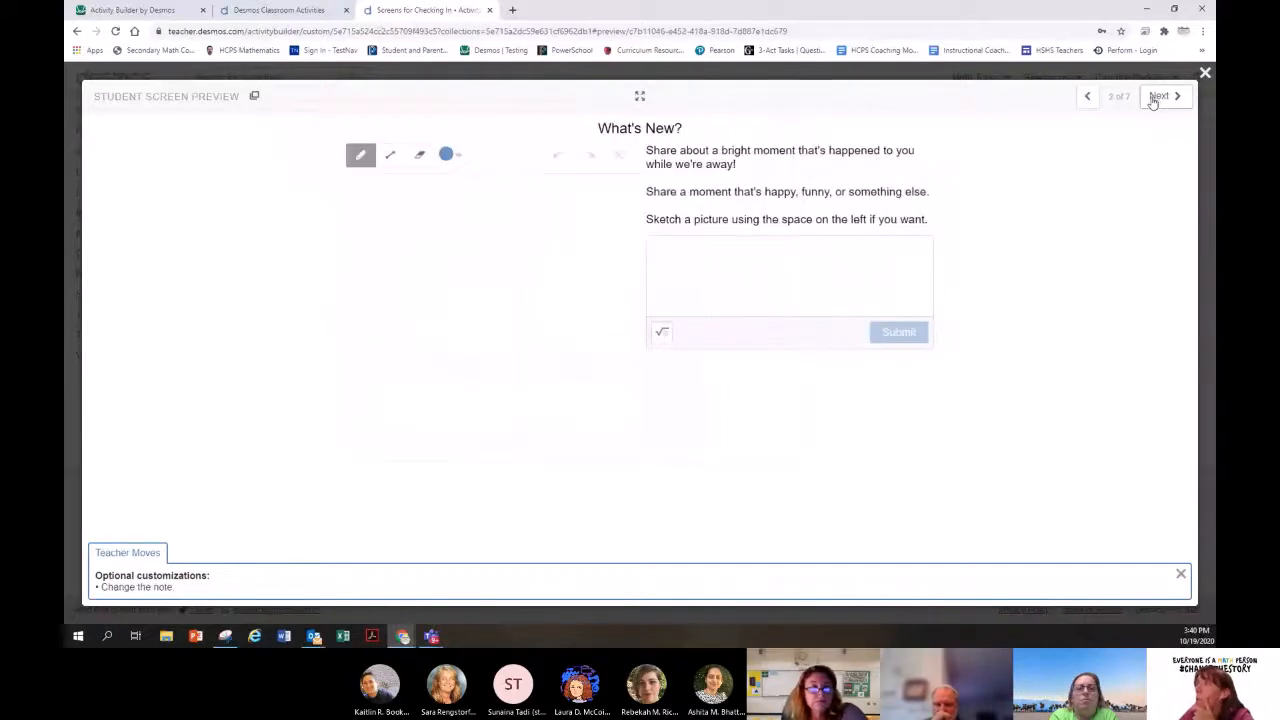
{"action": "left_click", "coordinate": [1158, 97]}
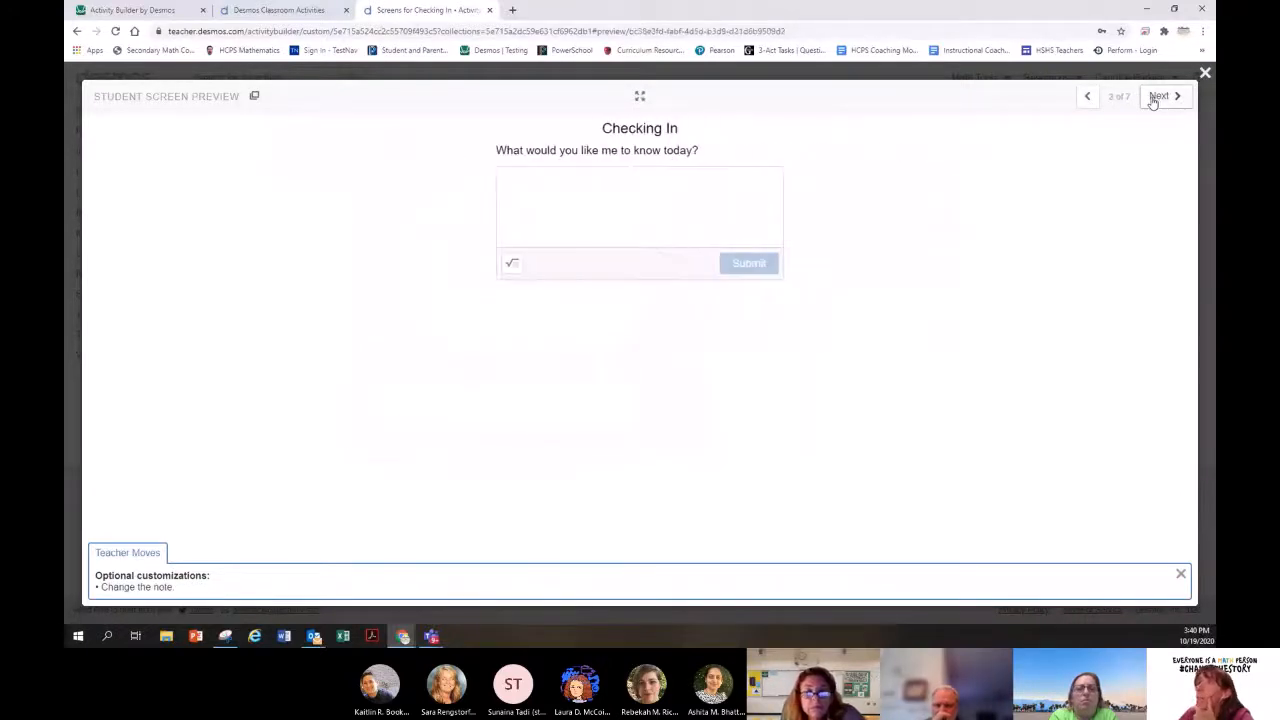
{"action": "left_click", "coordinate": [1158, 97]}
{"action": "left_click", "coordinate": [1155, 98]}
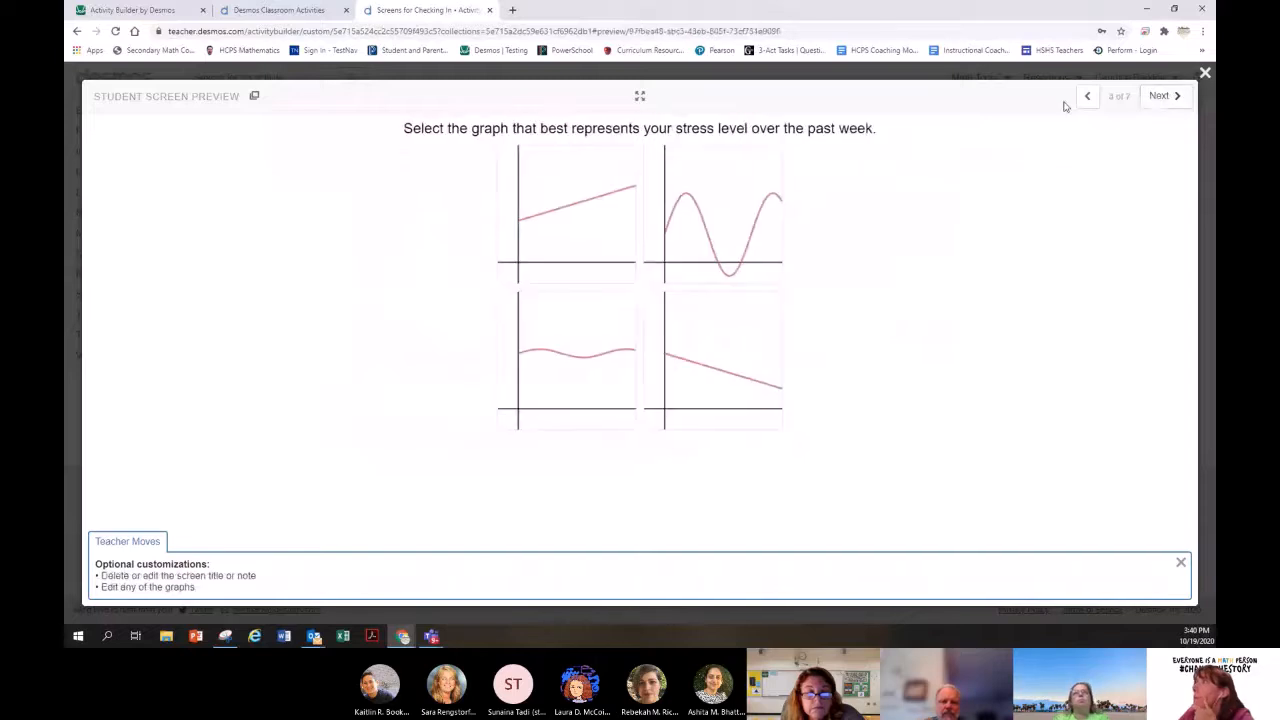
Step: Try the Where are you at today? point in the energetic, positive quadrant and sketch on the energy level screen
{"action": "left_click", "coordinate": [1086, 96]}
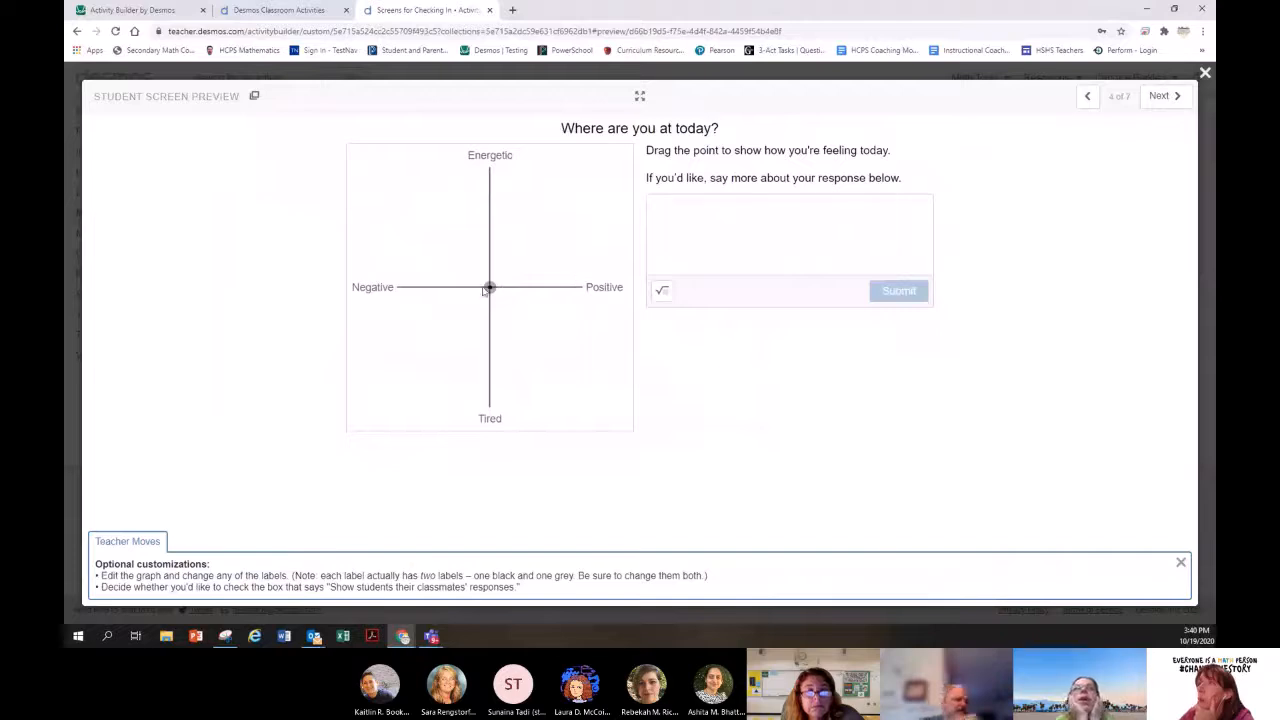
{"action": "left_click_drag", "start_coordinate": [490, 287], "coordinate": [524, 248]}
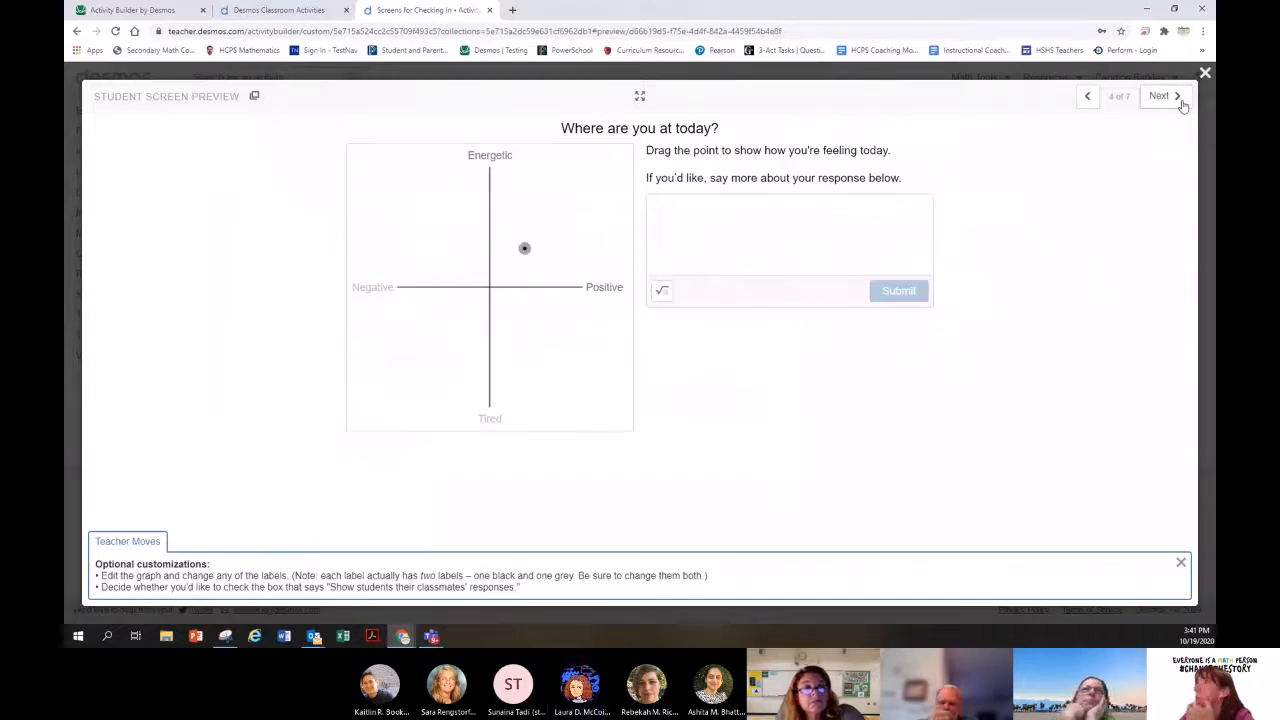
{"action": "left_click", "coordinate": [1176, 97]}
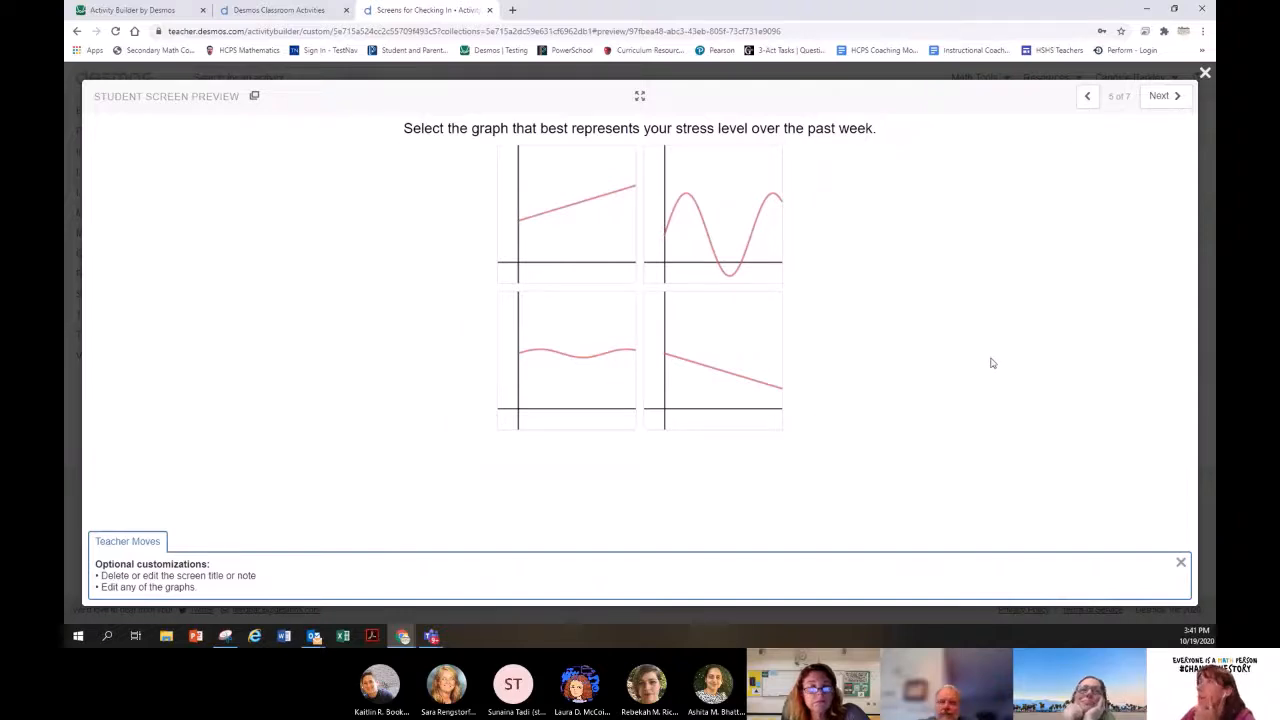
{"action": "left_click", "coordinate": [1166, 97]}
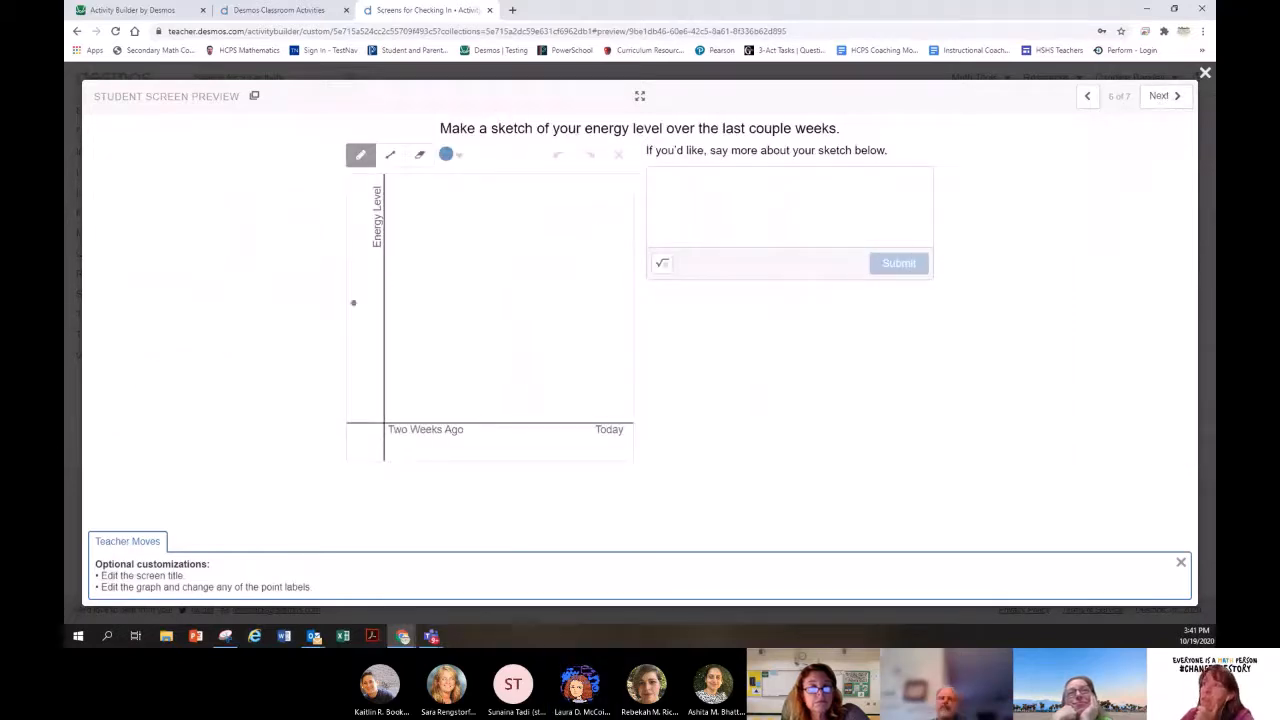
{"action": "mouse_move", "coordinate": [352, 322]}
{"action": "left_mouse_down"}
{"action": "mouse_move", "coordinate": [466, 279]}
{"action": "mouse_move", "coordinate": [634, 334]}
{"action": "left_mouse_up"}
{"action": "left_click_drag", "start_coordinate": [706, 309], "coordinate": [706, 309]}
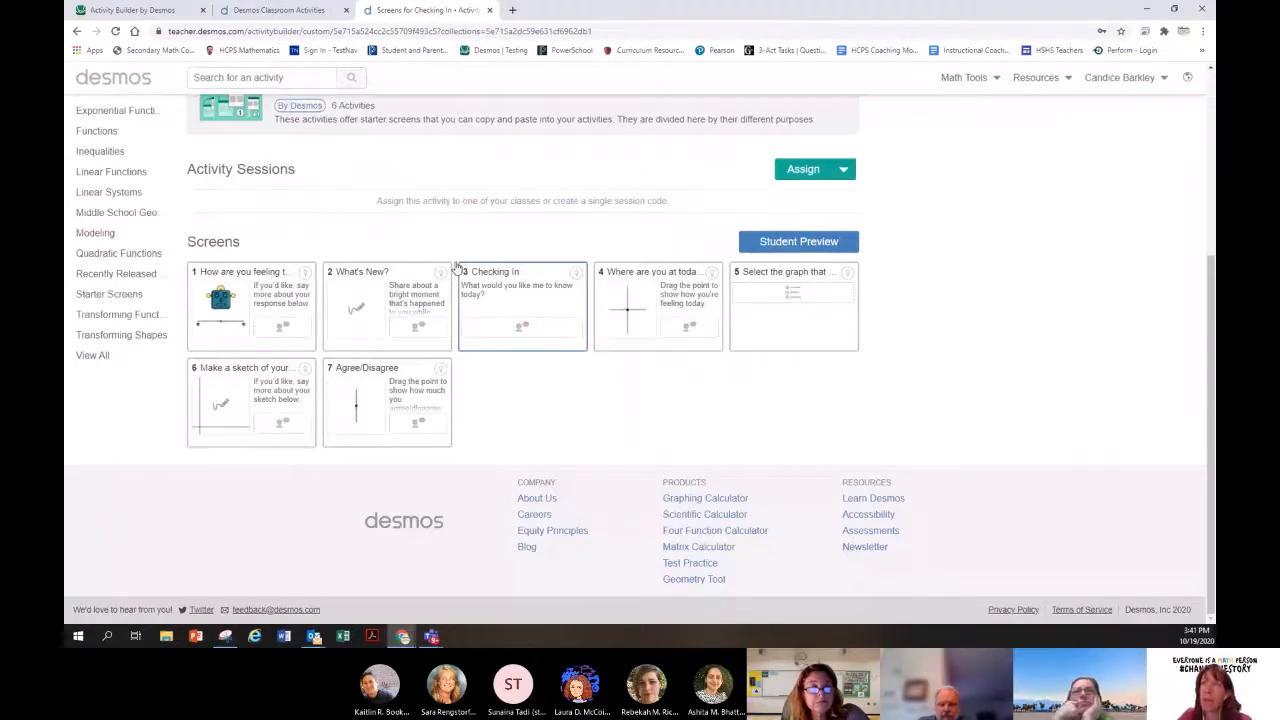
Step: Copy the energy level sketch screen from Screens for Checking In into Playground 2 as its first screen, and close the source preview
{"action": "left_click", "coordinate": [253, 405]}
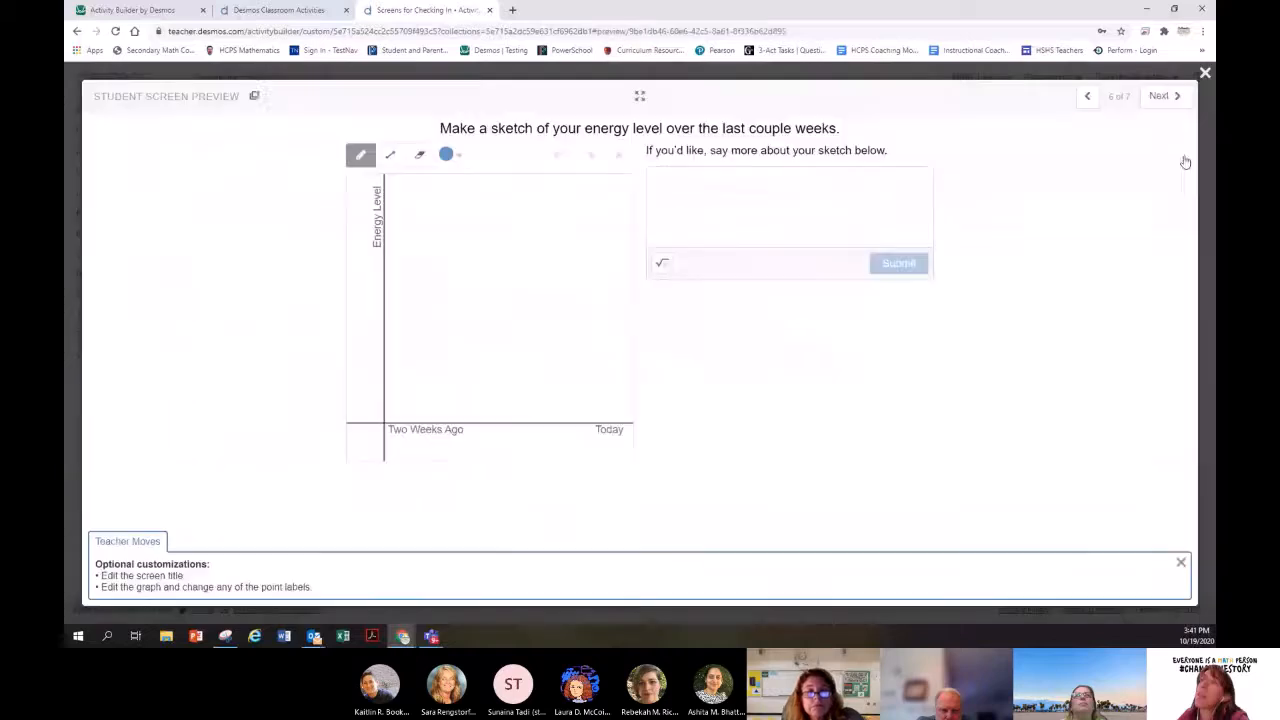
{"action": "left_click", "coordinate": [175, 12]}
{"action": "left_click", "coordinate": [748, 120]}
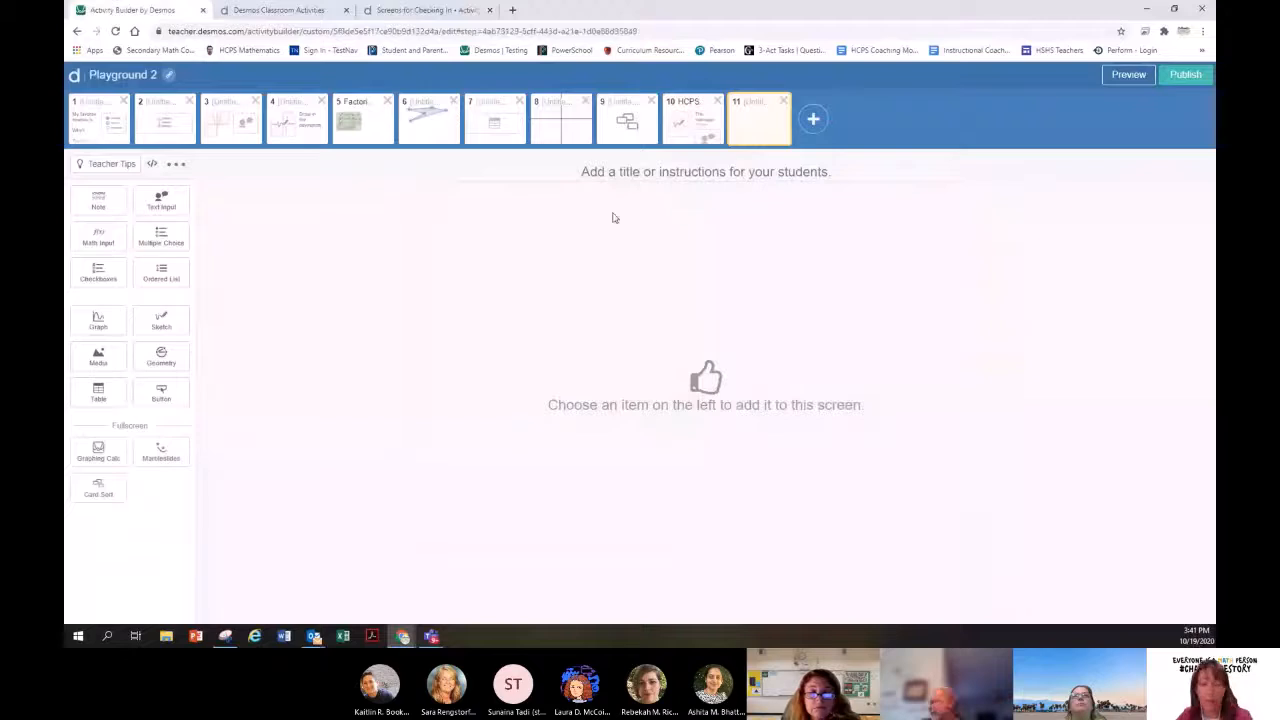
{"action": "key", "text": "ctrl+v"}
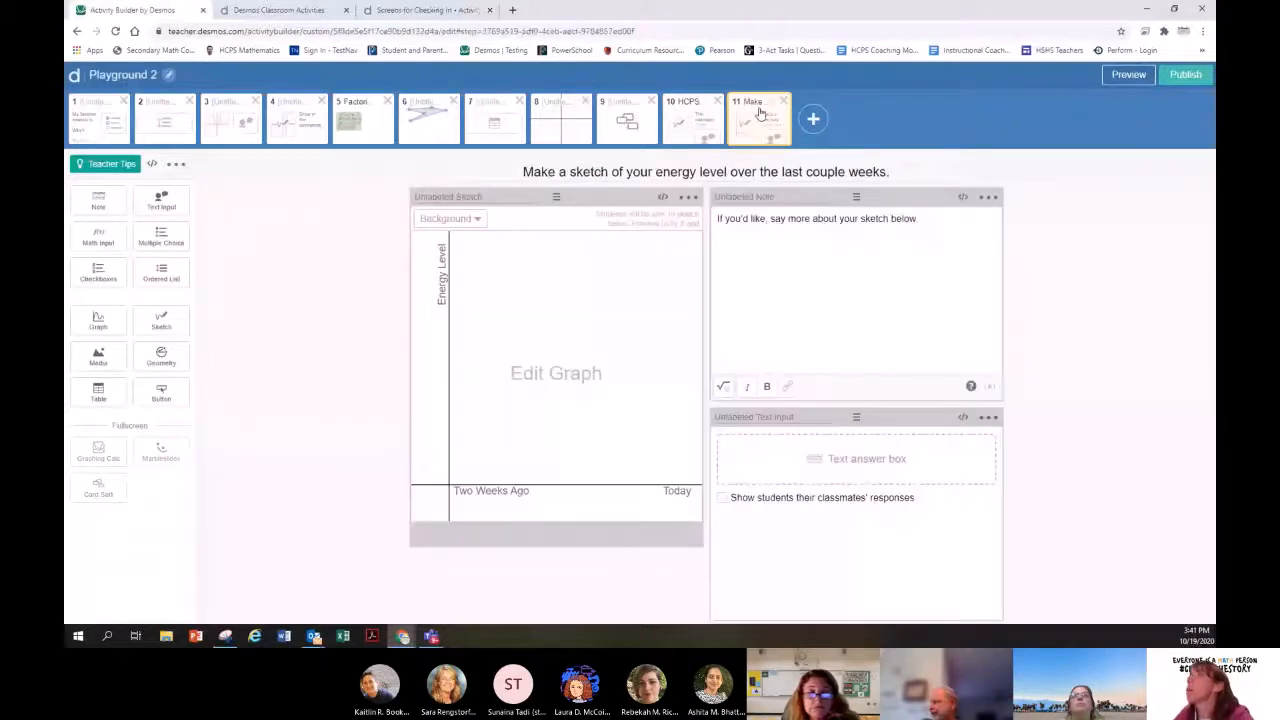
{"action": "mouse_move", "coordinate": [761, 113]}
{"action": "left_mouse_down"}
{"action": "mouse_move", "coordinate": [561, 100]}
{"action": "mouse_move", "coordinate": [80, 110]}
{"action": "left_mouse_up"}
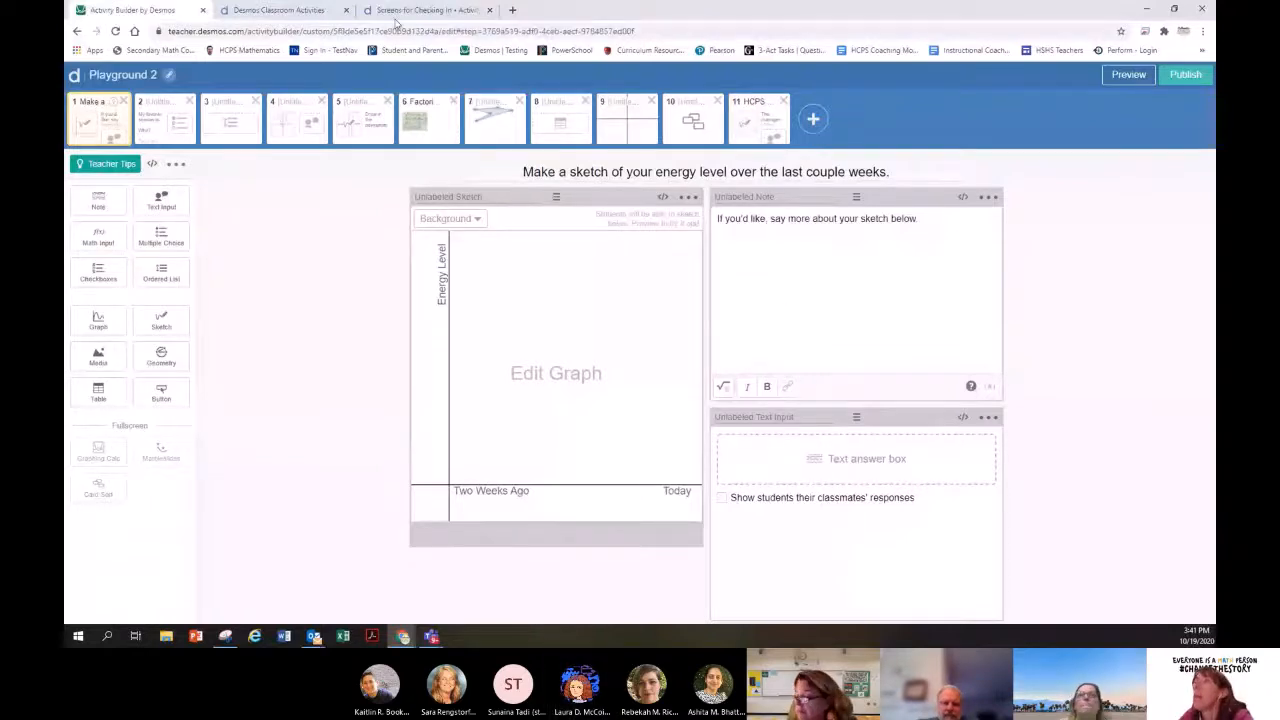
{"action": "left_click", "coordinate": [400, 11]}
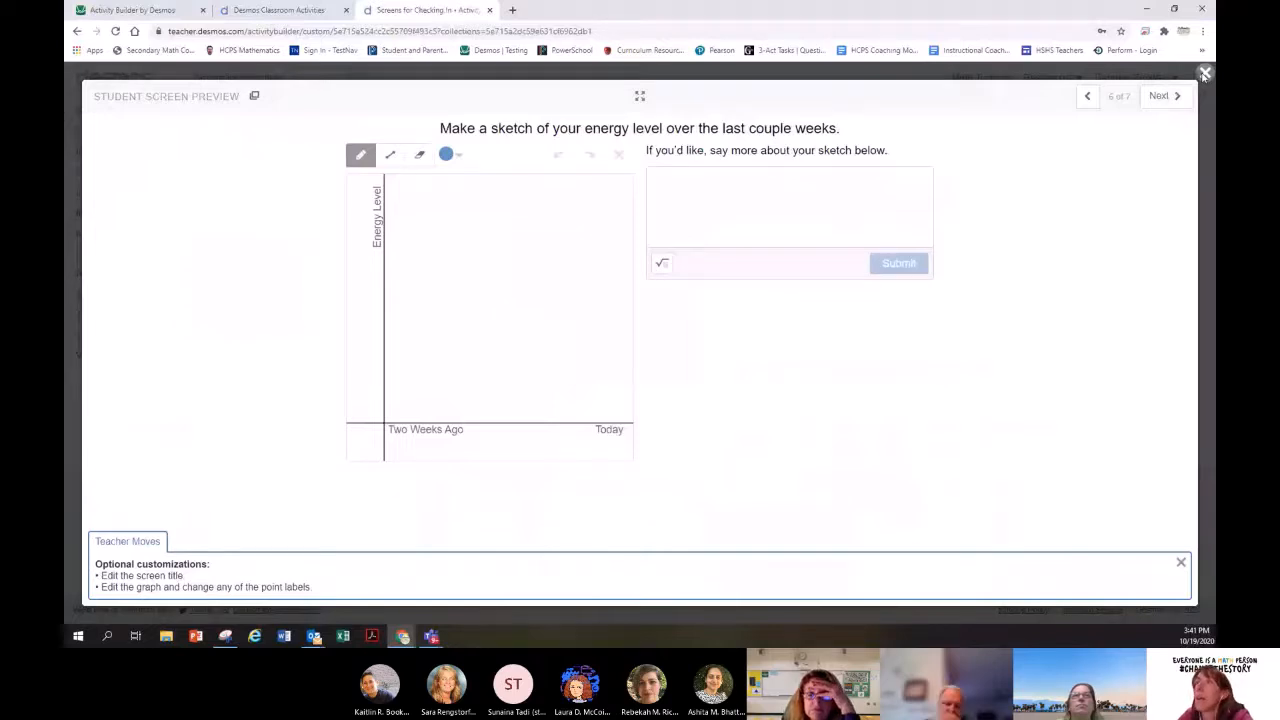
{"action": "left_click", "coordinate": [1205, 74]}
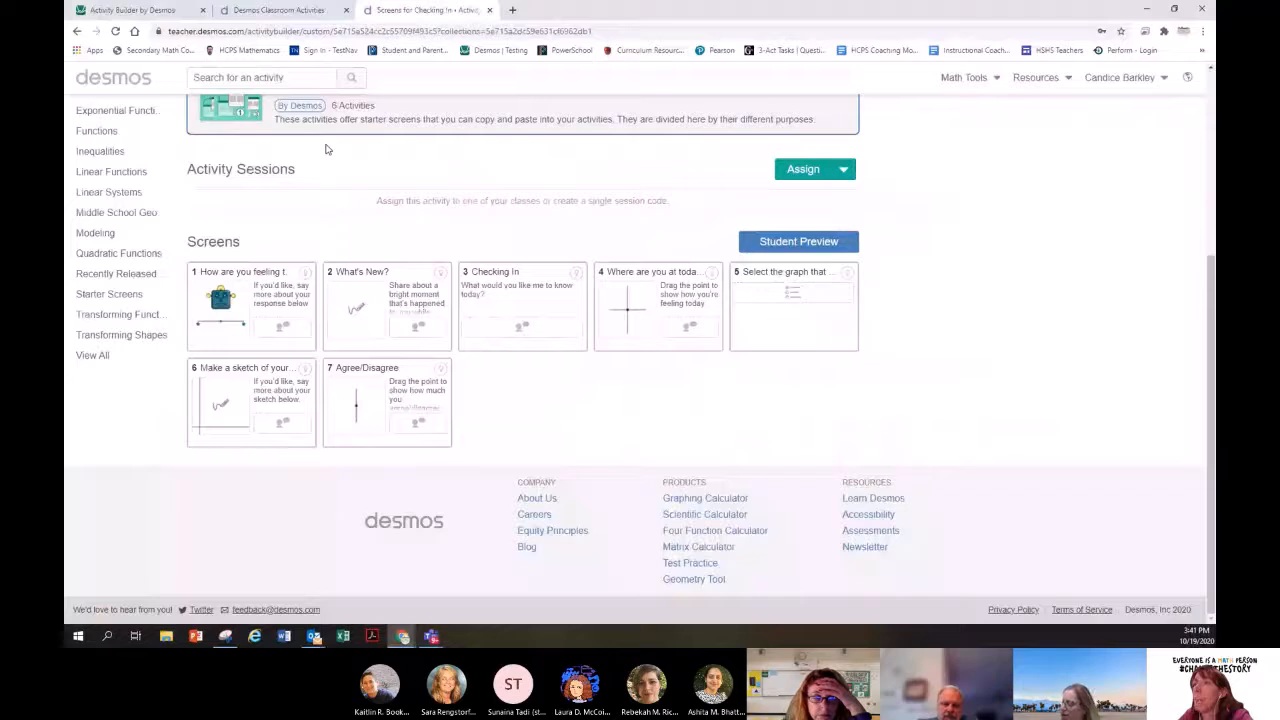
Step: Open the Screens for Checking Understanding activity from the Starter Screens collection and view its list of screens
{"action": "scroll", "coordinate": [416, 224], "scroll_direction": "up", "scroll_amount": 3}
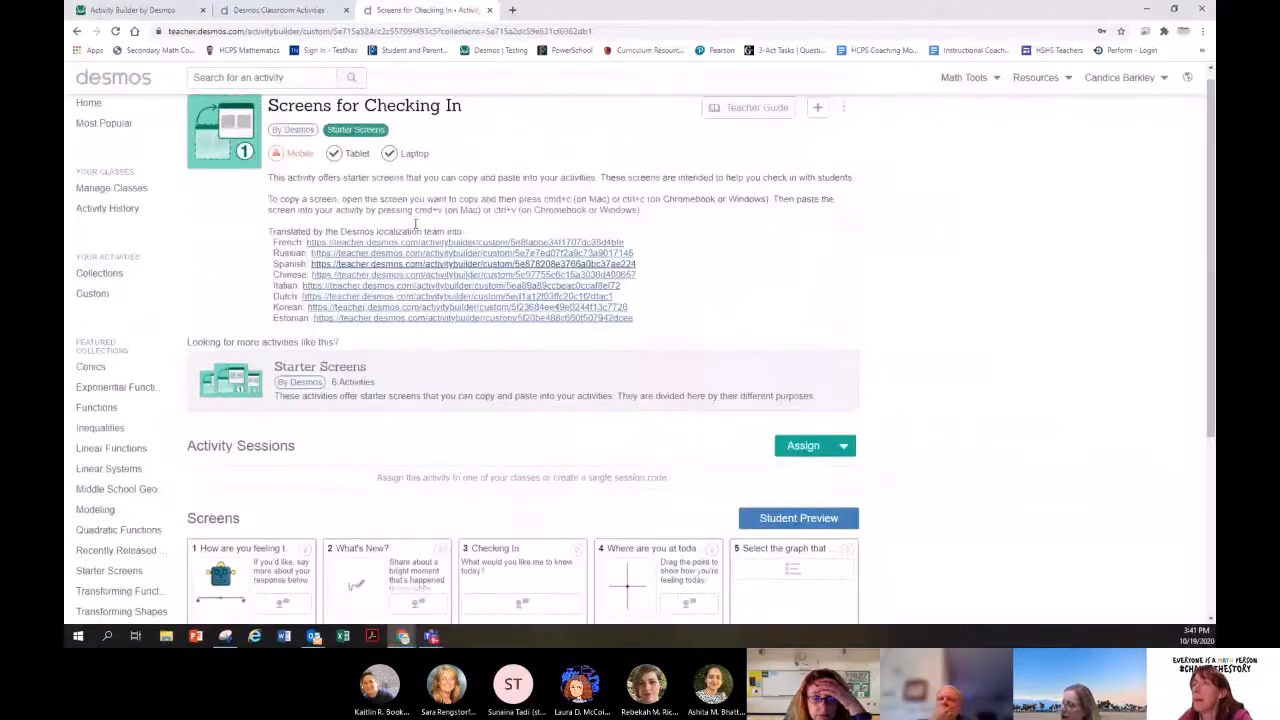
{"action": "scroll", "coordinate": [416, 224], "scroll_direction": "down", "scroll_amount": 1}
{"action": "left_click", "coordinate": [548, 305]}
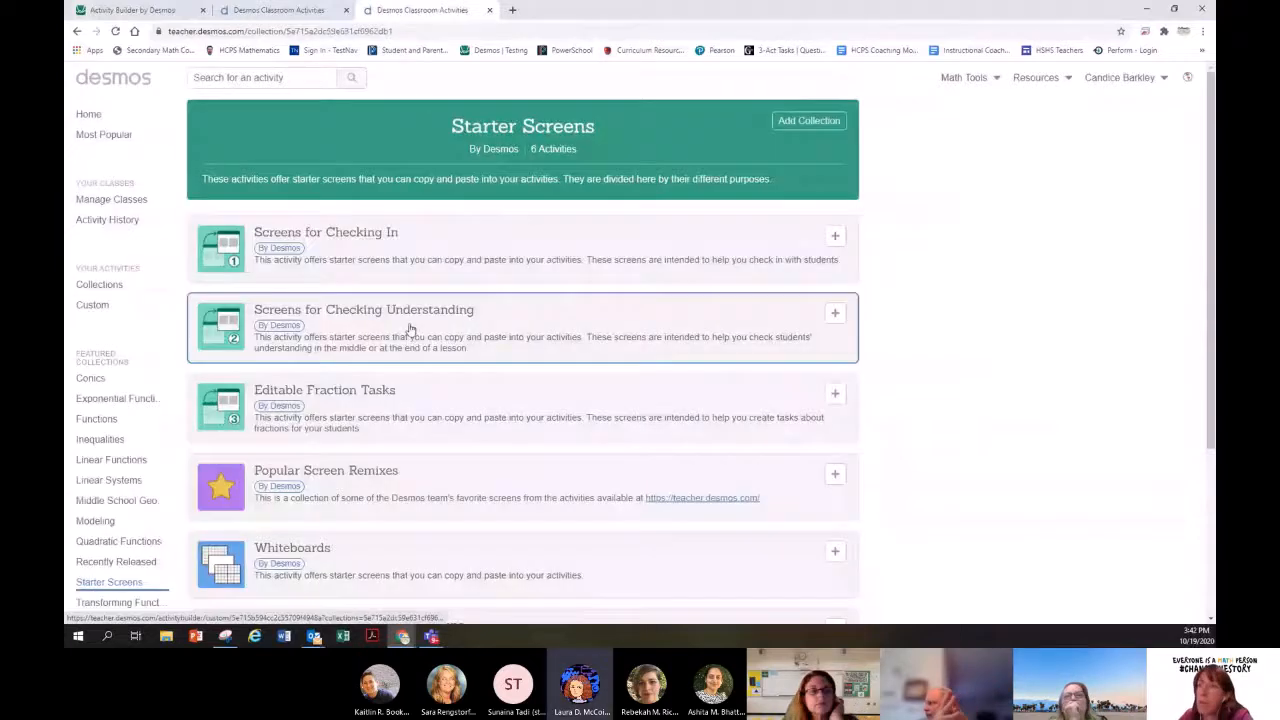
{"action": "left_click", "coordinate": [409, 329]}
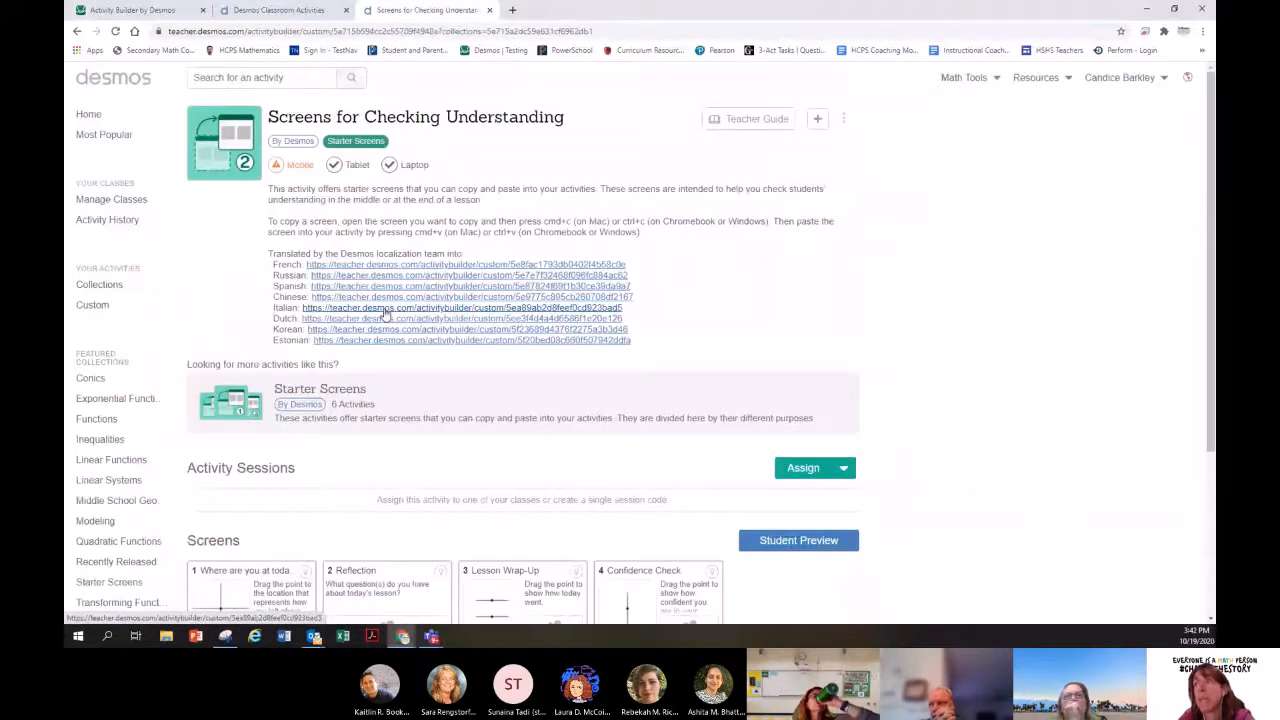
{"action": "scroll", "coordinate": [385, 314], "scroll_direction": "down", "scroll_amount": 3}
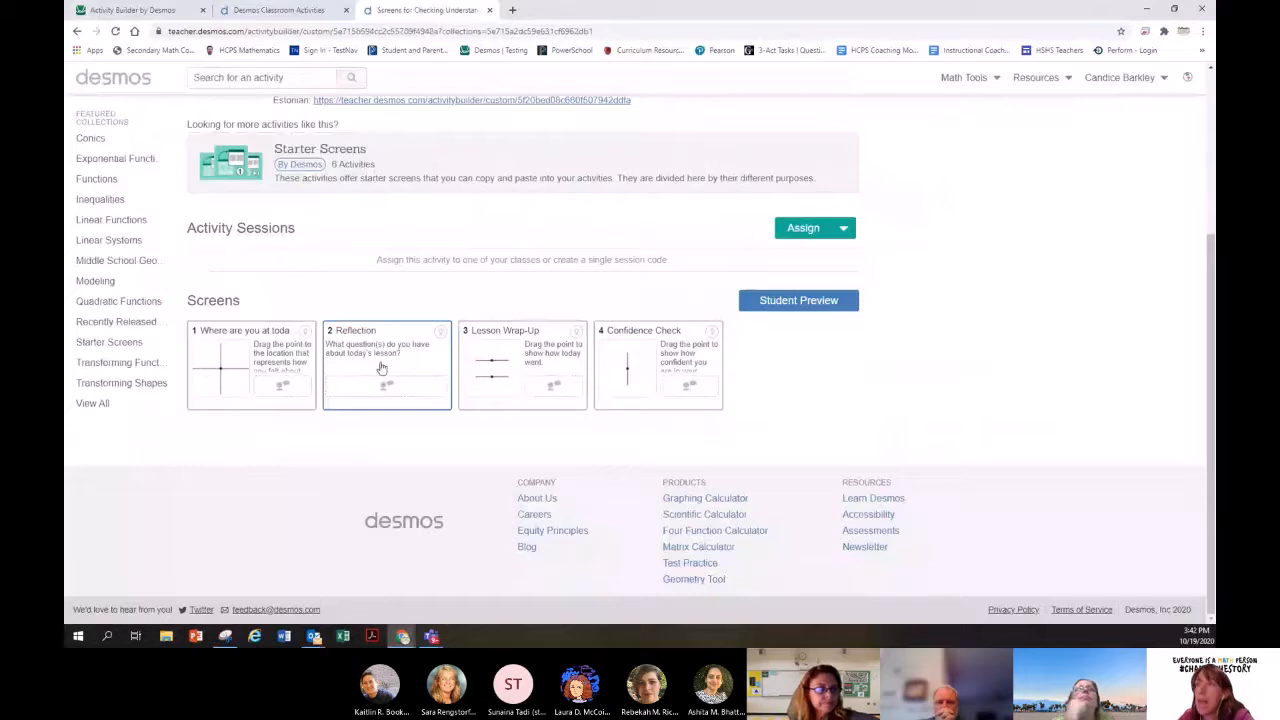
Step: Preview Screens for Checking Understanding as a student, from its first screen through Reflection to Lesson Wrap-Up
{"action": "left_click", "coordinate": [241, 358]}
{"action": "left_click", "coordinate": [1179, 100]}
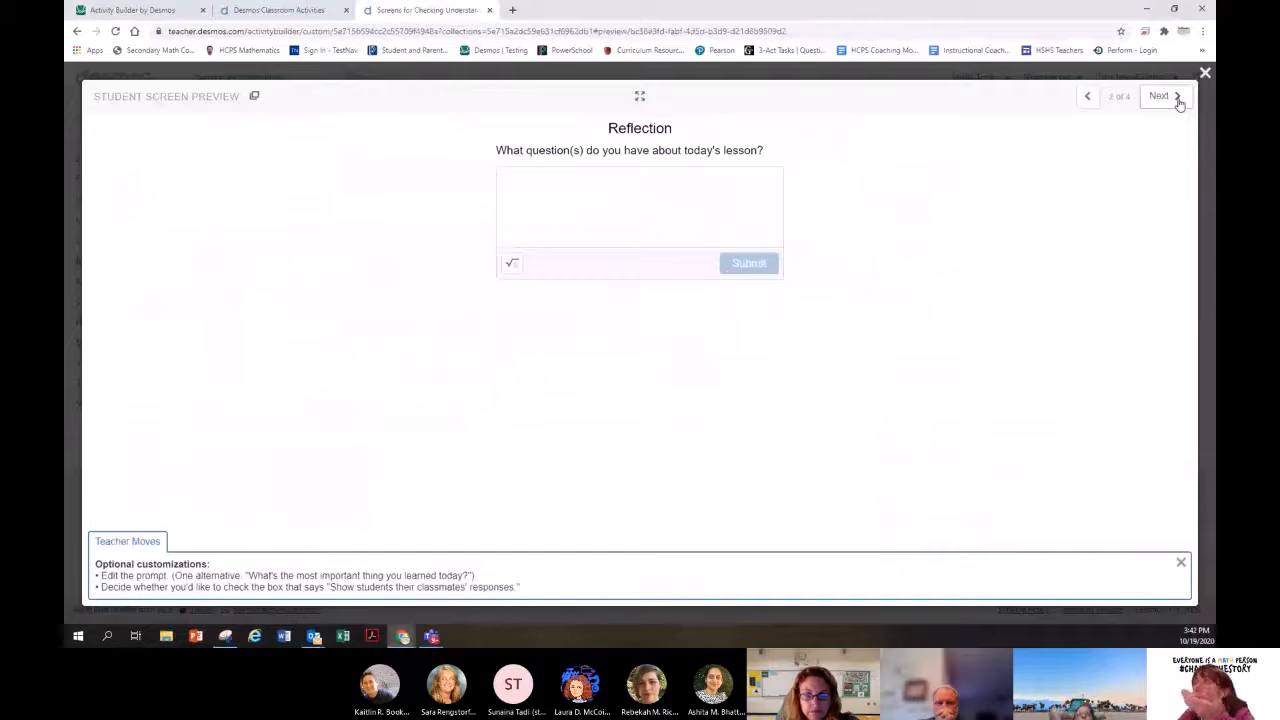
{"action": "left_click", "coordinate": [1179, 100]}
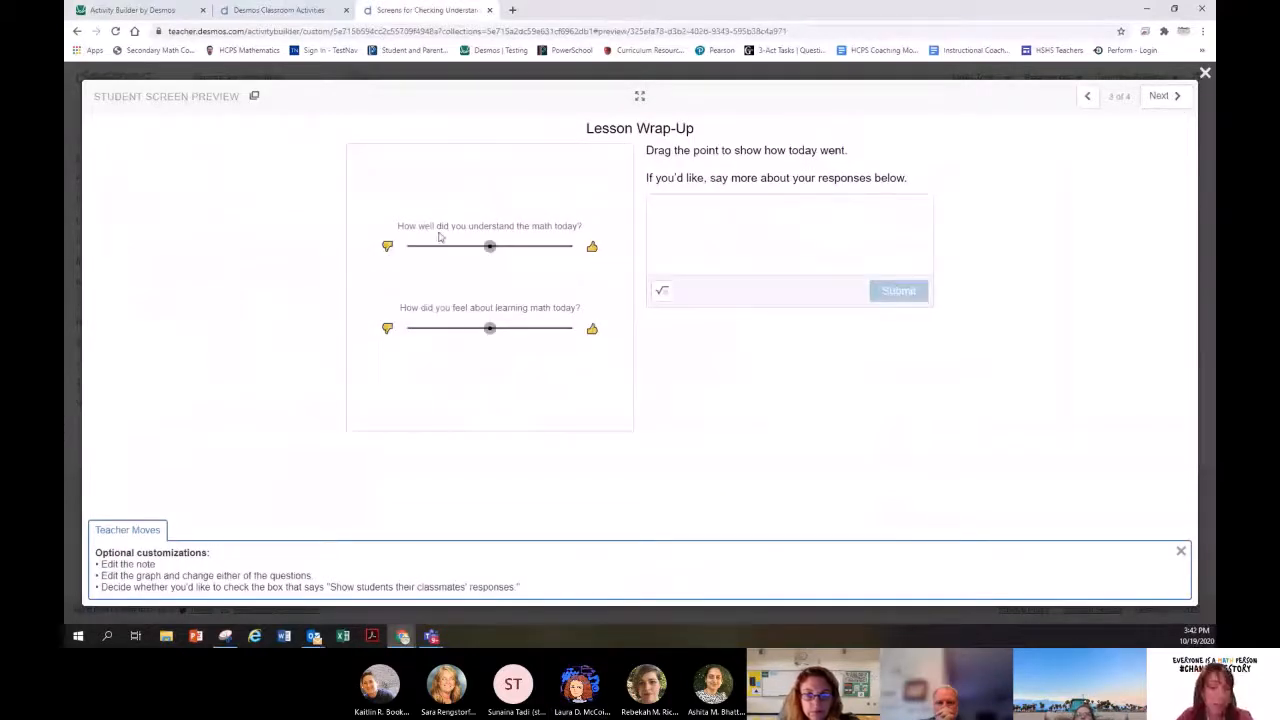
Step: Copy the Lesson Wrap-Up screen into Playground 2 in place of the blank second screen, move it to the end, and check the first and last screens
{"action": "left_click", "coordinate": [254, 96]}
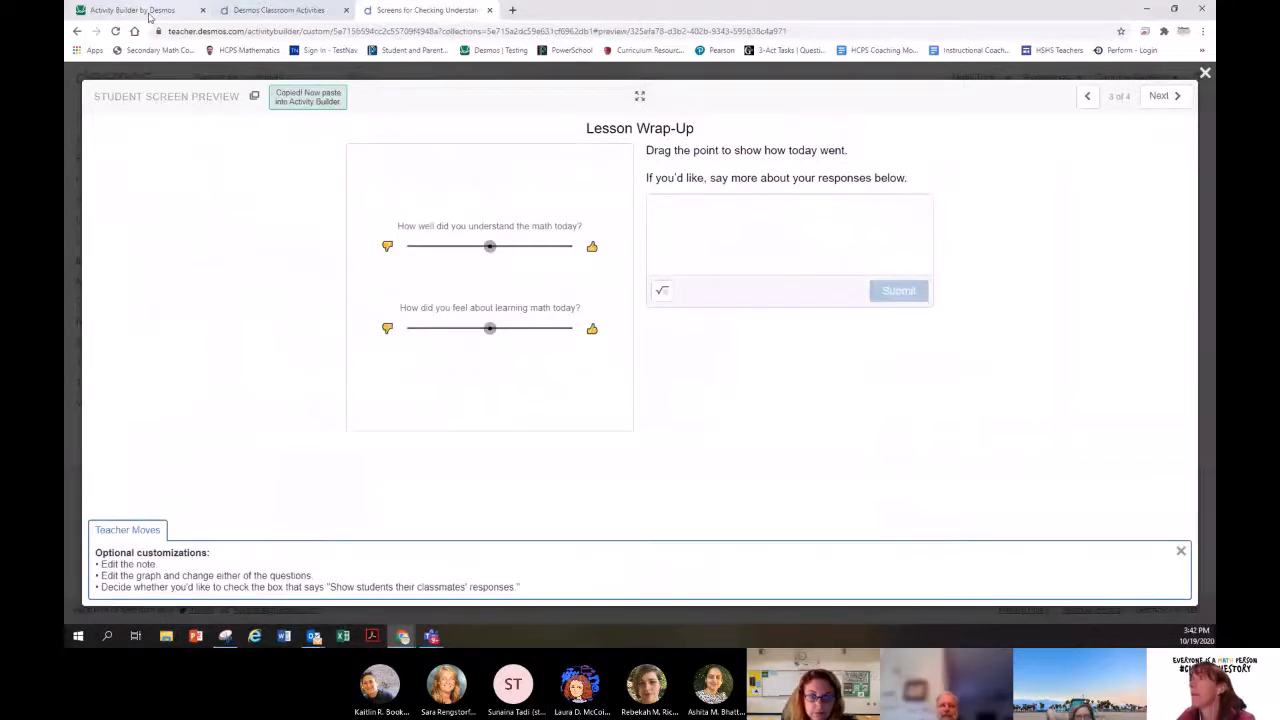
{"action": "left_click", "coordinate": [140, 11]}
{"action": "left_click", "coordinate": [813, 119]}
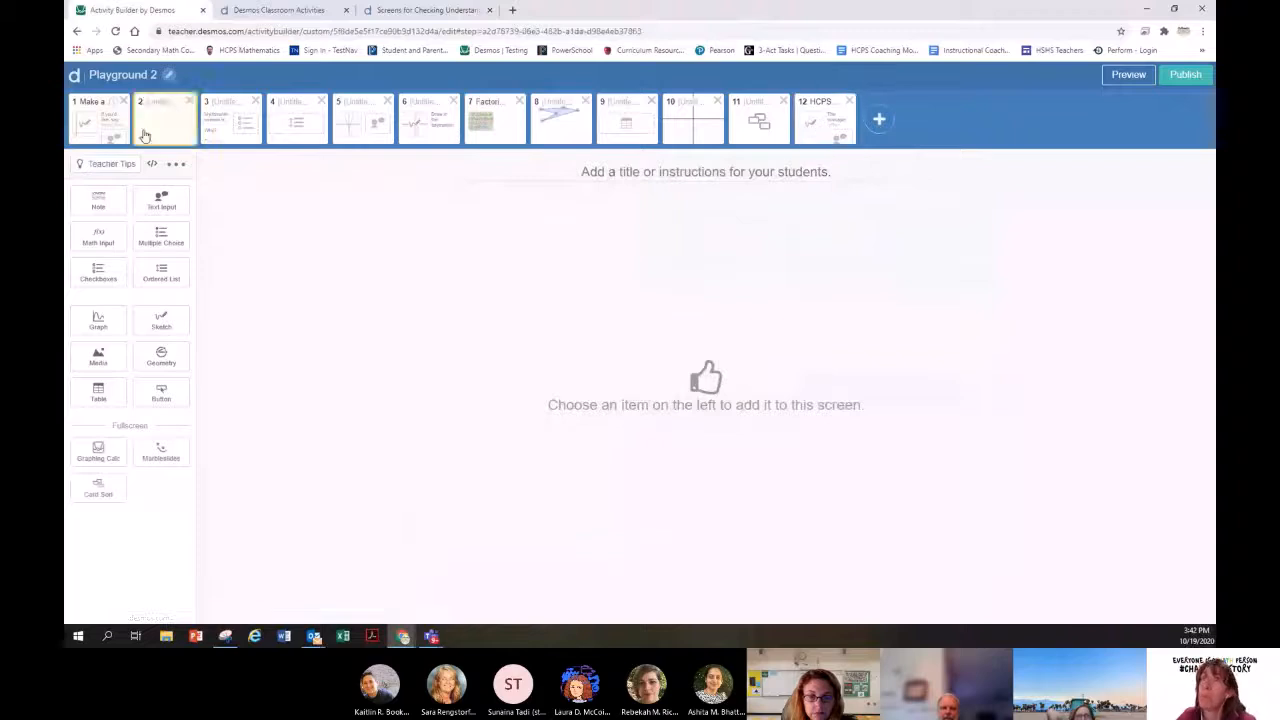
{"action": "left_click_drag", "start_coordinate": [143, 134], "coordinate": [822, 184]}
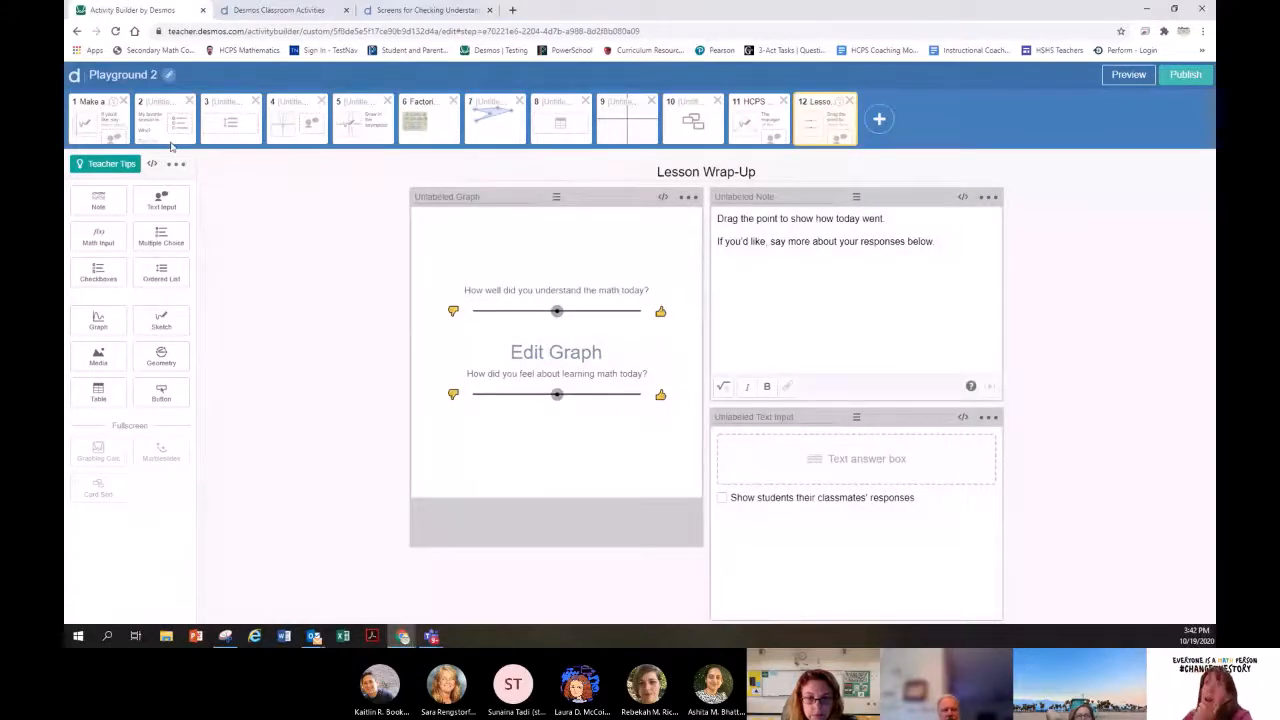
{"action": "left_click", "coordinate": [112, 120]}
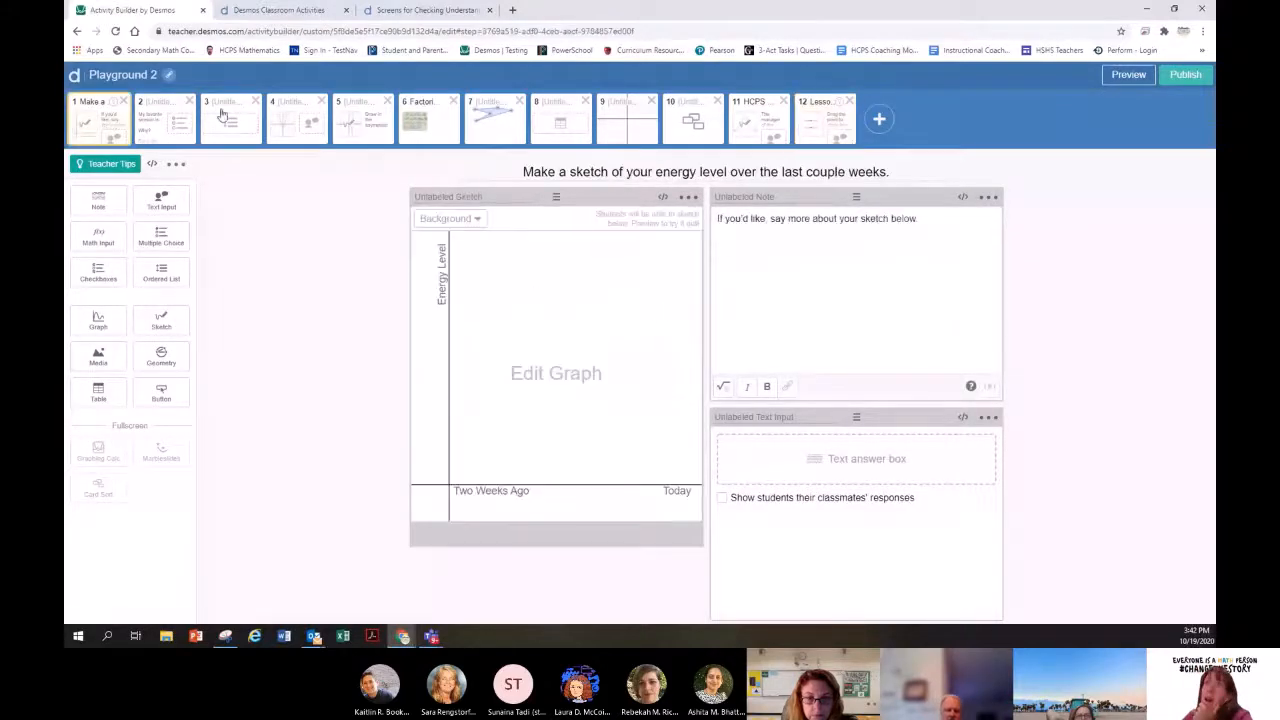
{"action": "left_click", "coordinate": [826, 120]}
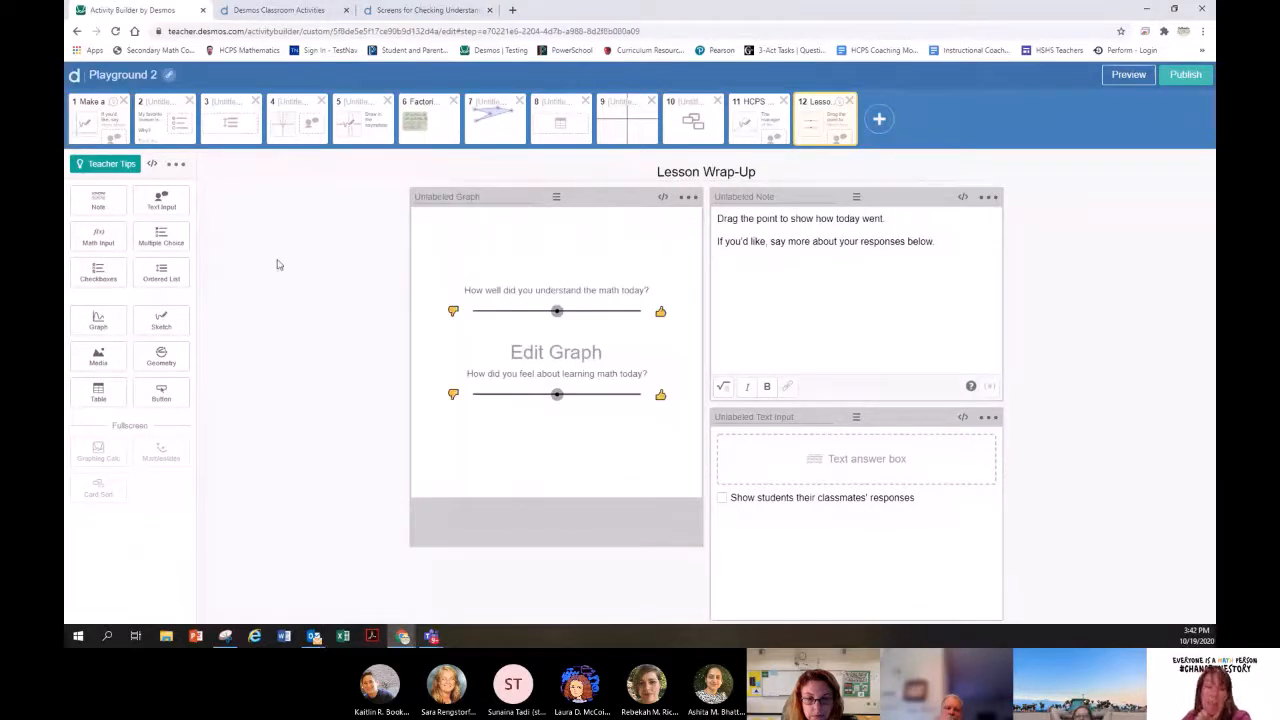